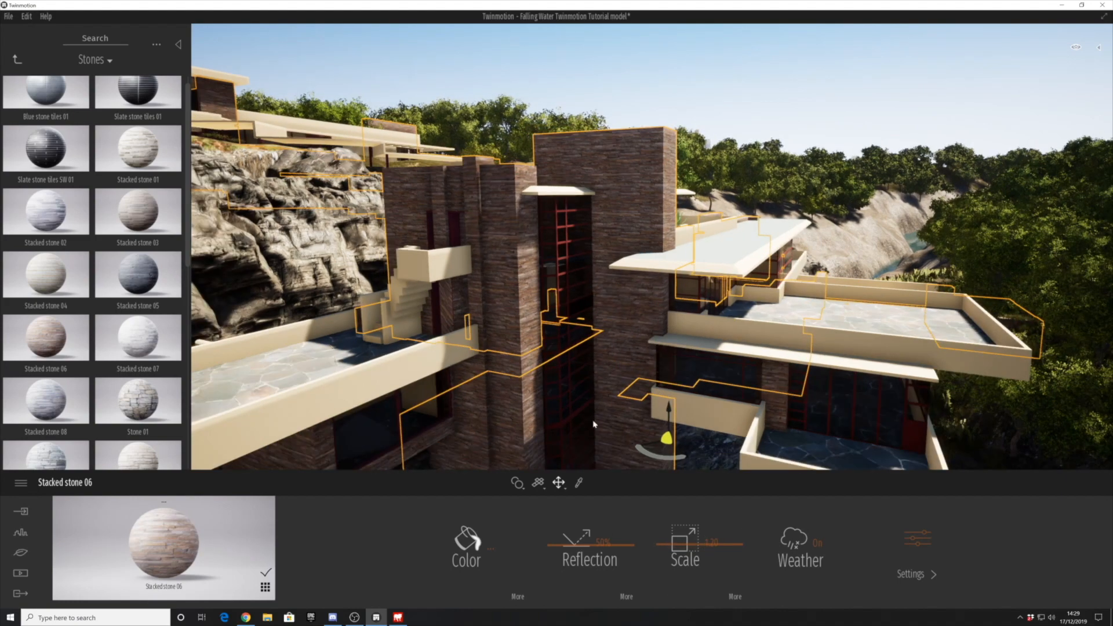
- Set the reflection of the Stacked stone 06 wall material to 40%
middle_click_drag(469, 442, 571, 375, "shift")
left_click_drag(592, 549, 591, 570)
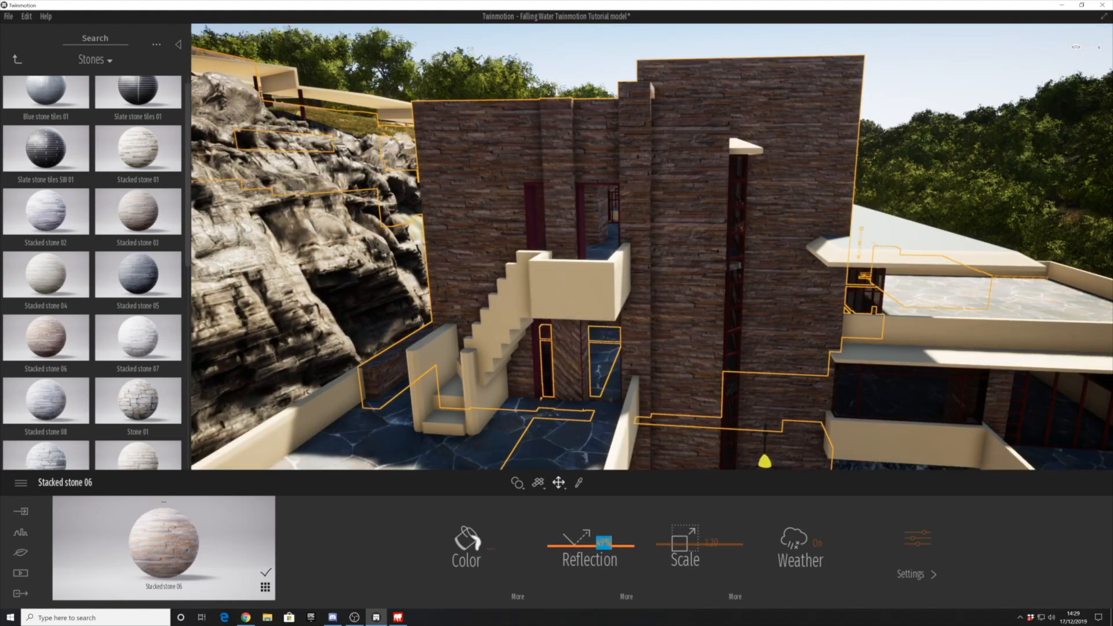
middle_click_drag(684, 441, 713, 386, "shift")
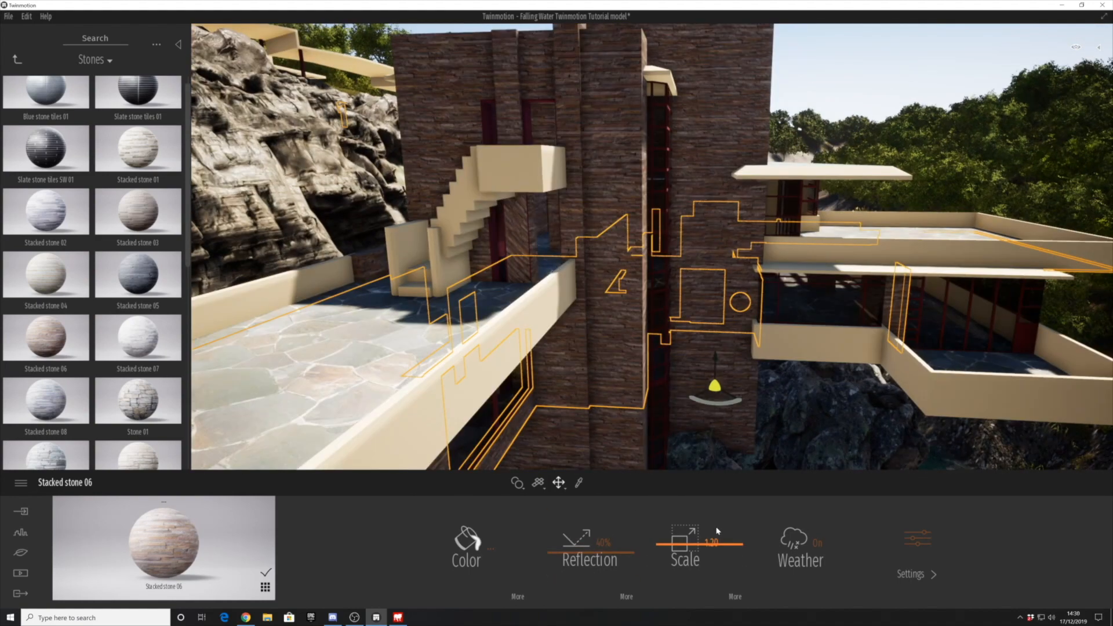
scroll(618, 442, "down", 3)
middle_click_drag(619, 442, 479, 360, "shift")
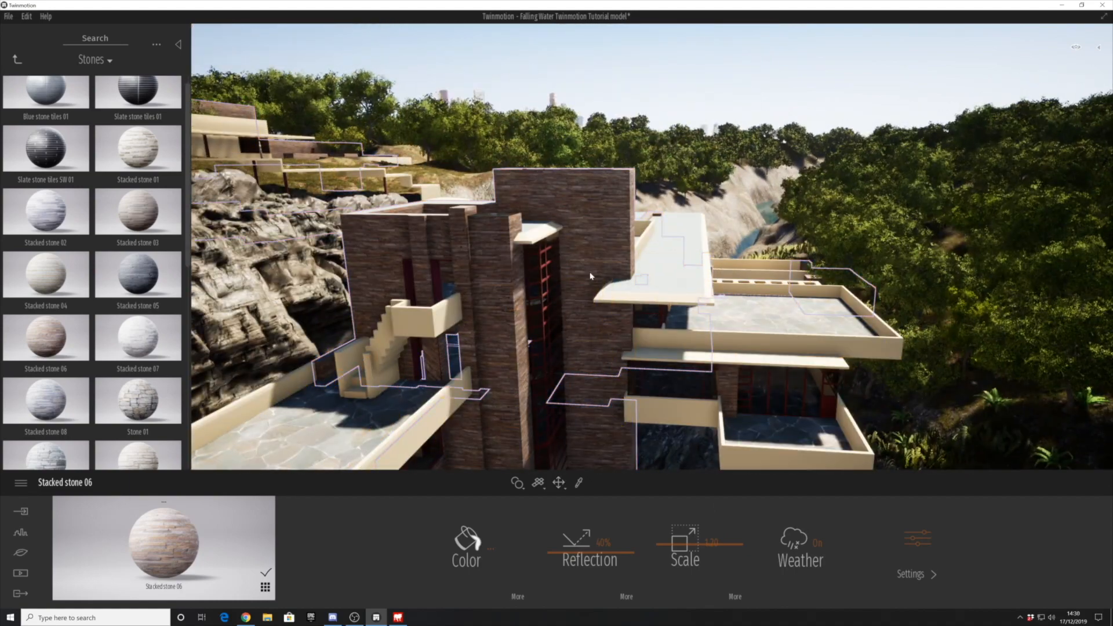
left_click(505, 245)
middle_click_drag(759, 398, 408, 338, "shift")
- Apply the Alucobond panels 150x30 material from the Metal library to the frames of the tall stairwell window
left_click(17, 60)
scroll(75, 285, "down", 4)
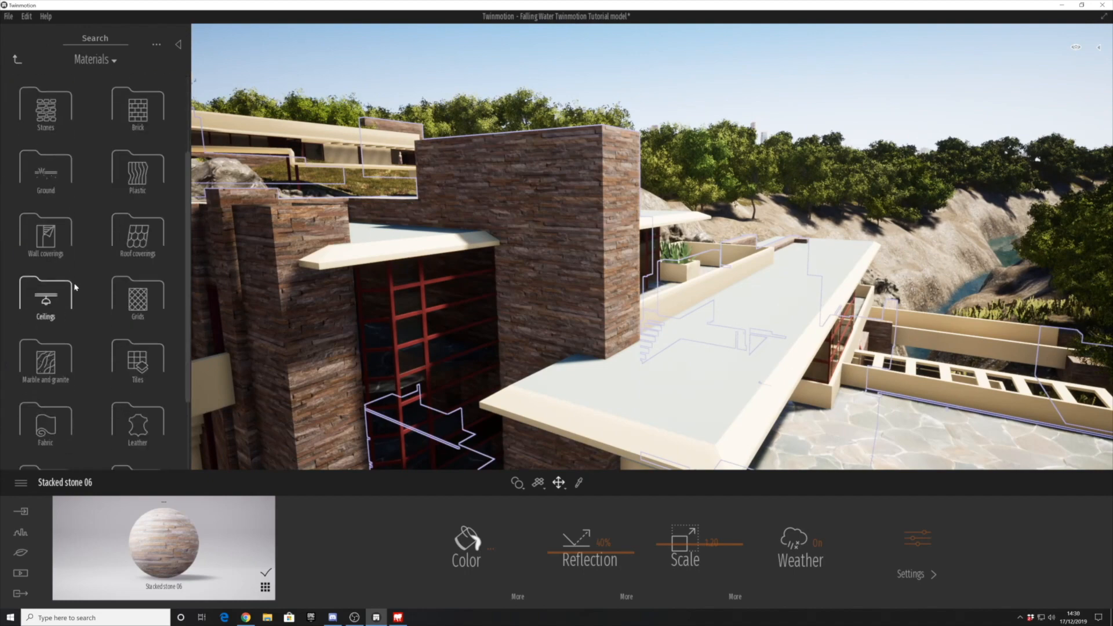
left_click(130, 267)
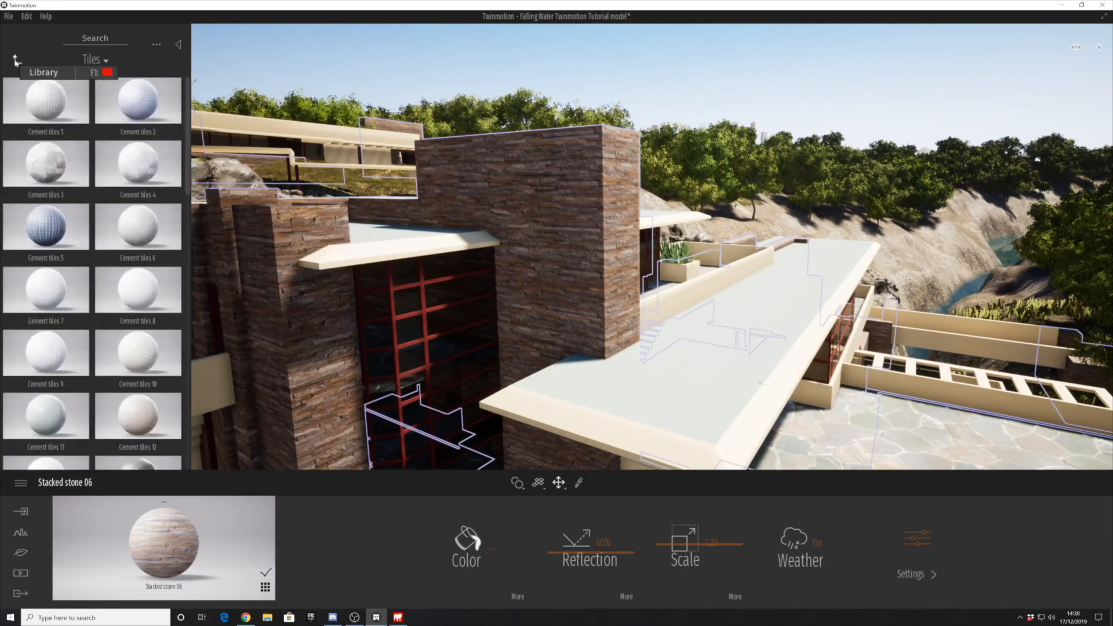
scroll(92, 309, "down", 6)
left_click(19, 56)
scroll(99, 406, "down", 1)
scroll(99, 406, "down", 3)
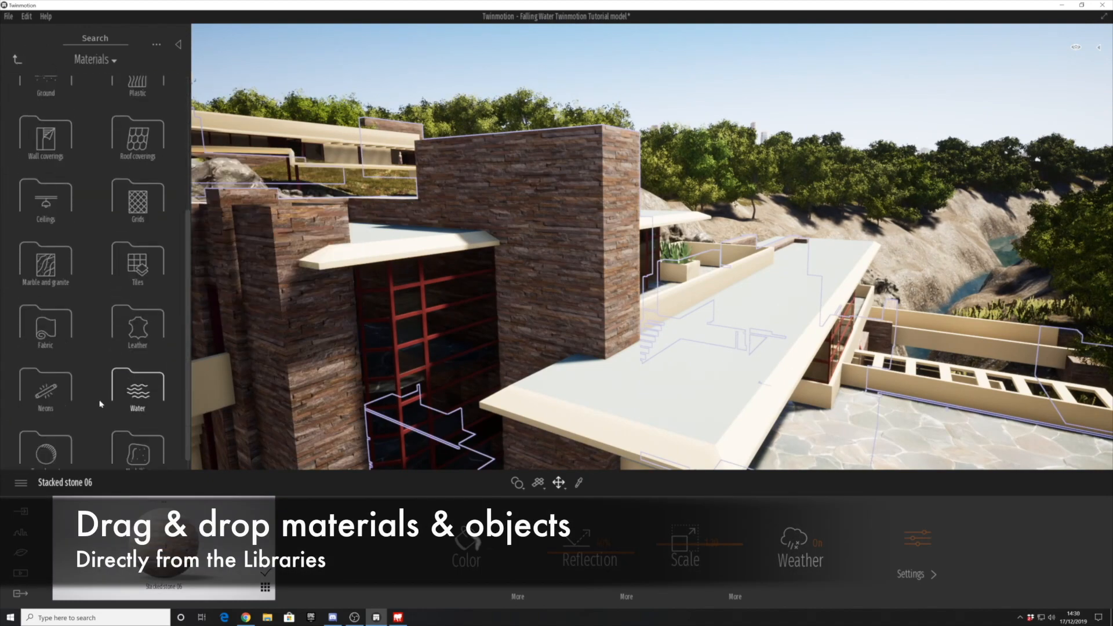
left_click(52, 432)
scroll(122, 332, "down", 5)
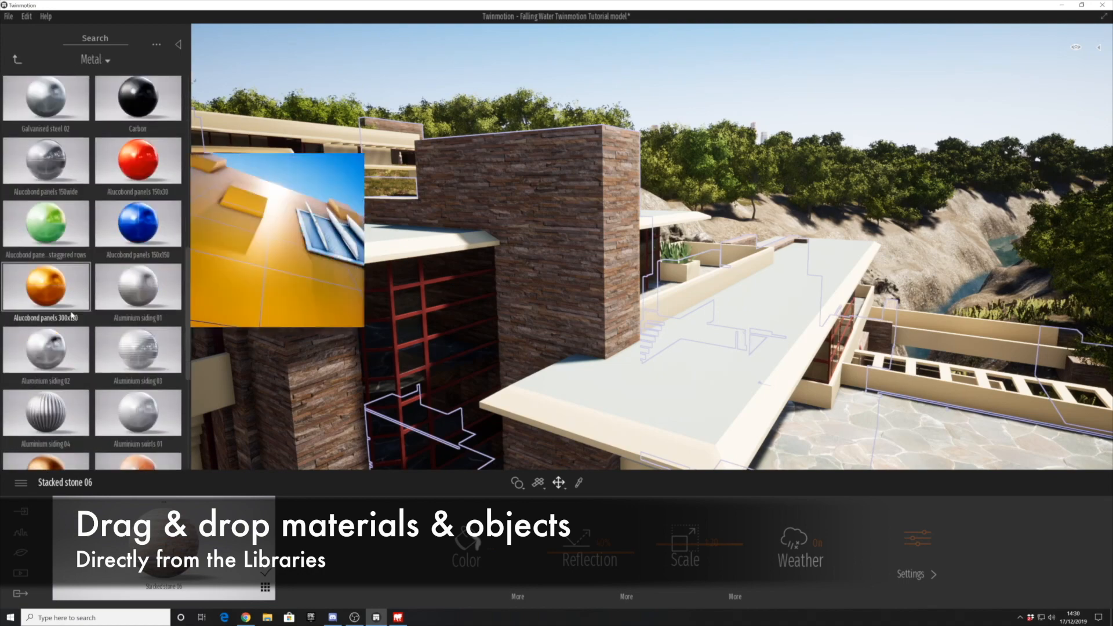
left_click_drag(138, 153, 450, 350)
- Adjust the red colour of the Alucobond panels 150x30 material and set its reflection to 65%
left_click(488, 548)
left_click_drag(546, 322, 545, 281)
left_click(611, 395)
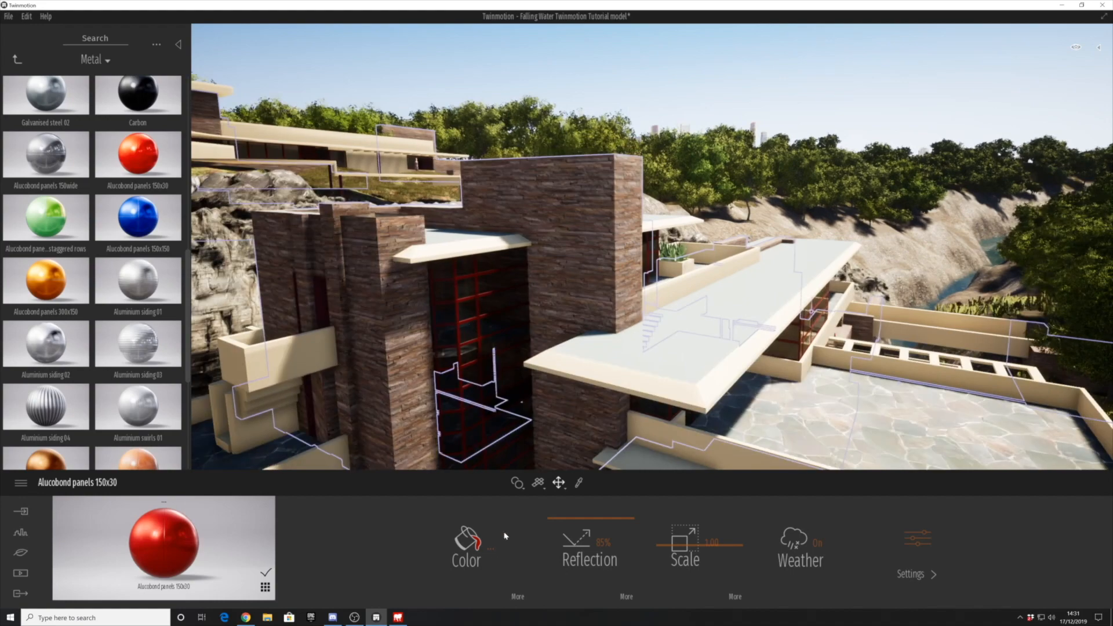
left_click(491, 548)
left_click_drag(544, 197, 707, 274)
left_click(761, 387)
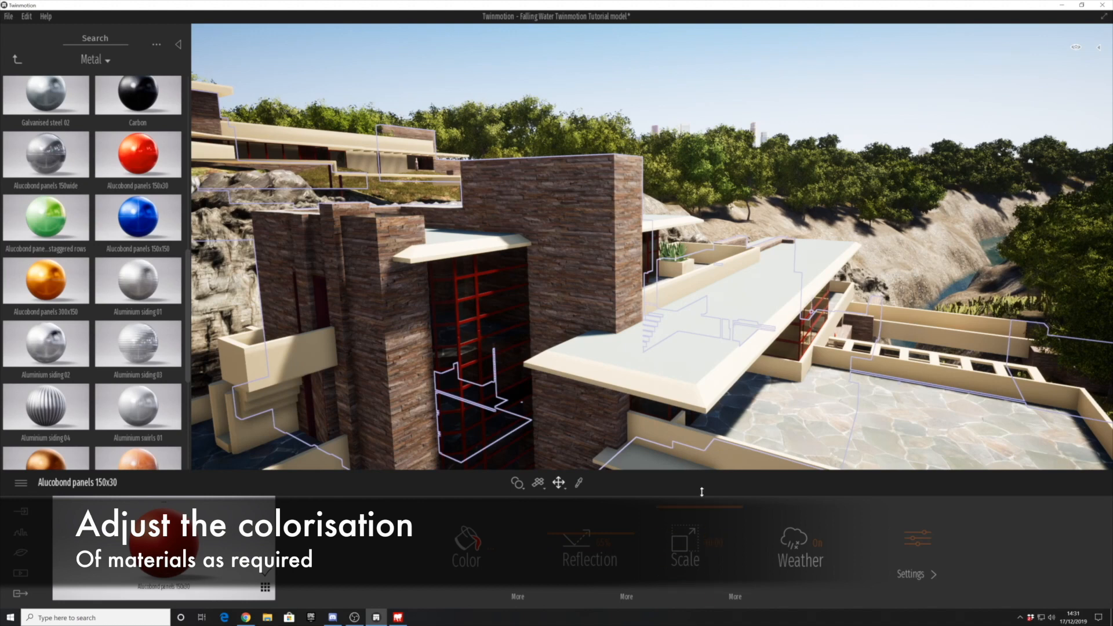
- Set the red panel material's scale to 0.63, reduce its metallicness and set its glow to 5%
left_click_drag(701, 492, 705, 568)
left_click(916, 574)
left_click_drag(507, 522, 508, 551)
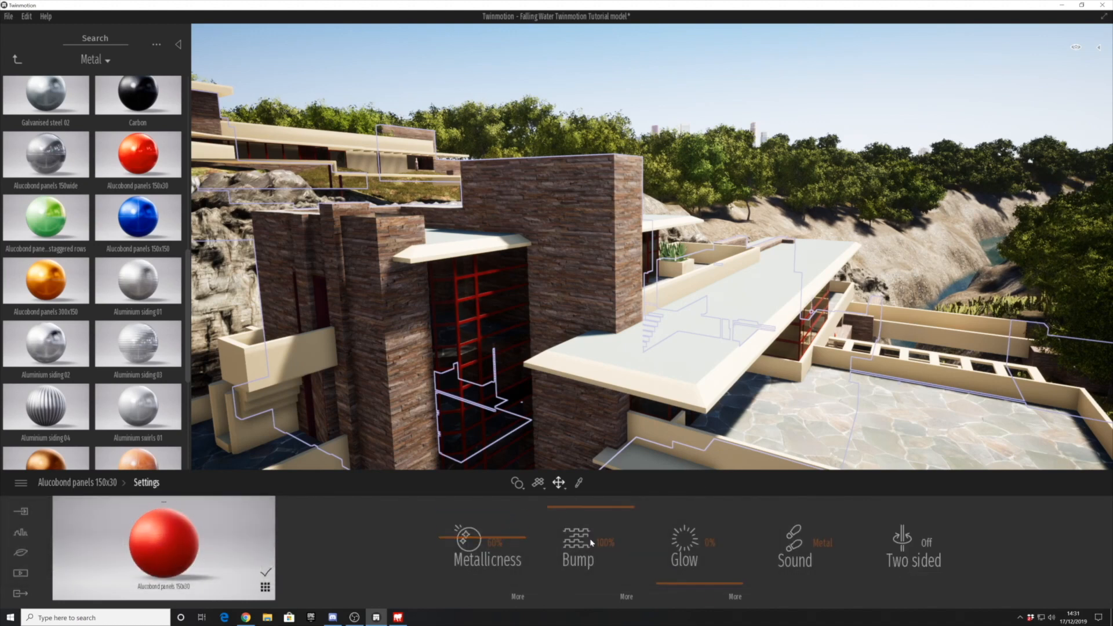
left_click_drag(698, 597, 697, 583)
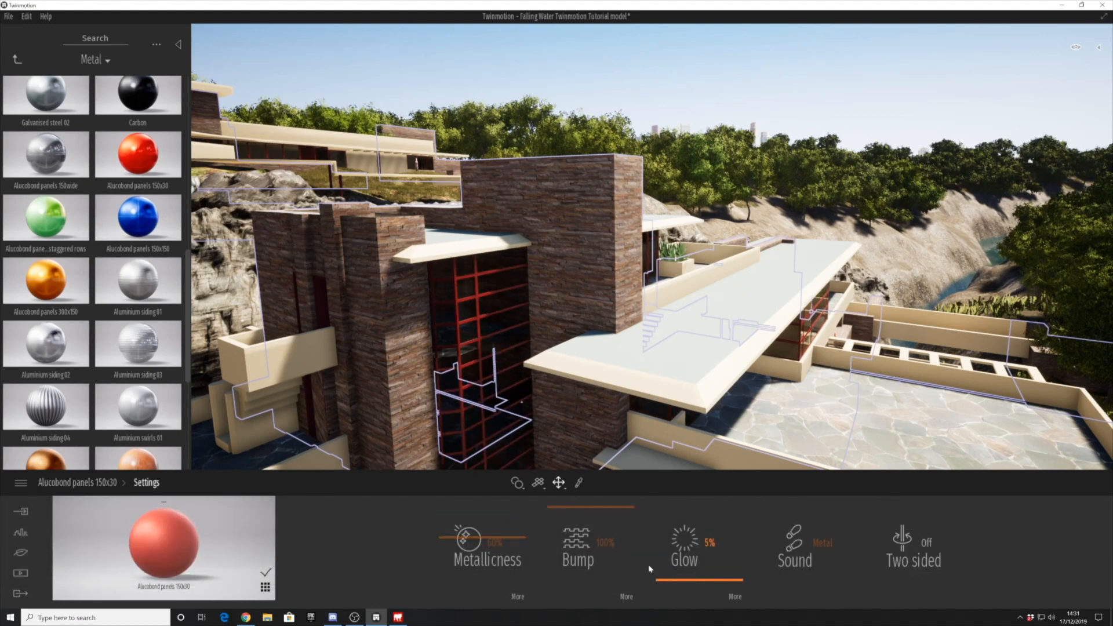
left_click(95, 485)
left_click(265, 586)
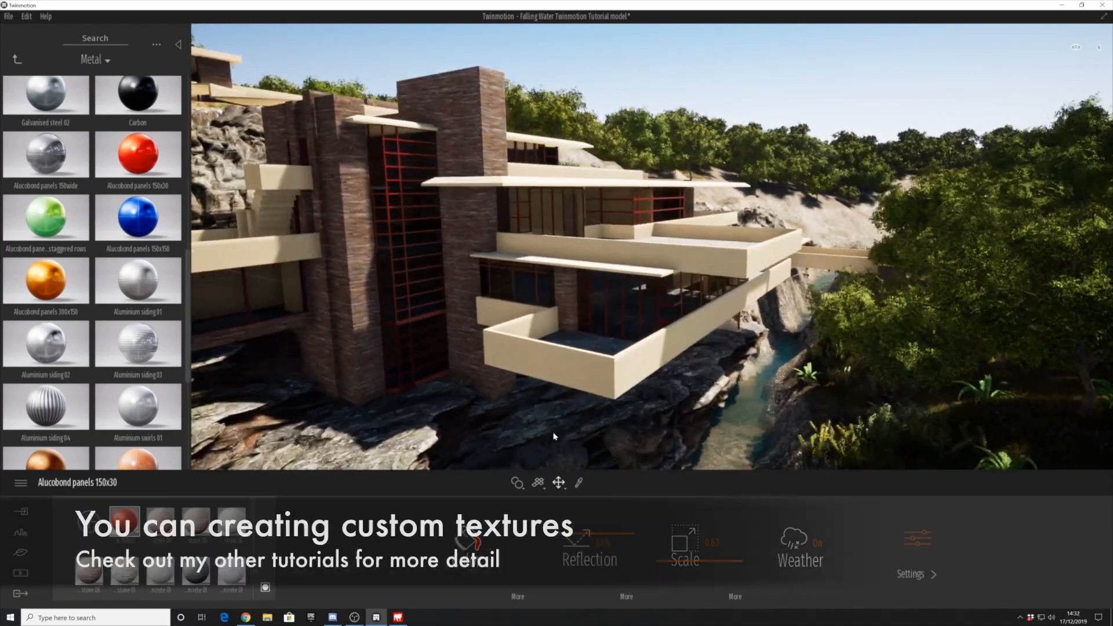
- Browse the Concrete materials in the library for a balcony finish
left_click(18, 59)
scroll(77, 292, "down", 1)
scroll(75, 261, "up", 1)
left_click(58, 165)
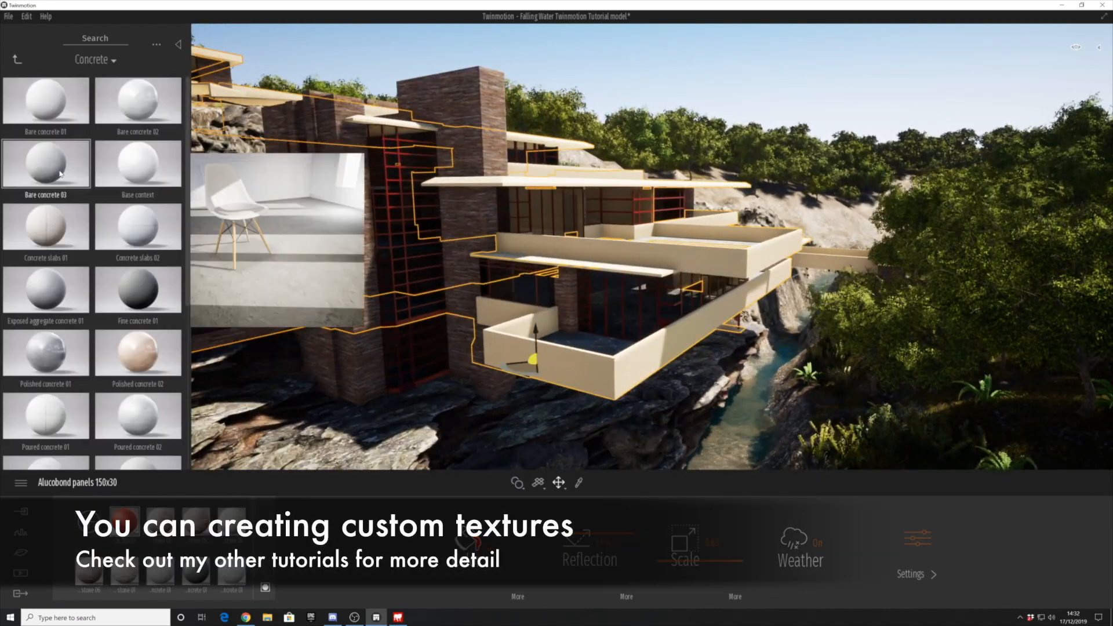
scroll(99, 378, "down", 1)
scroll(84, 371, "down", 5)
scroll(81, 367, "up", 6)
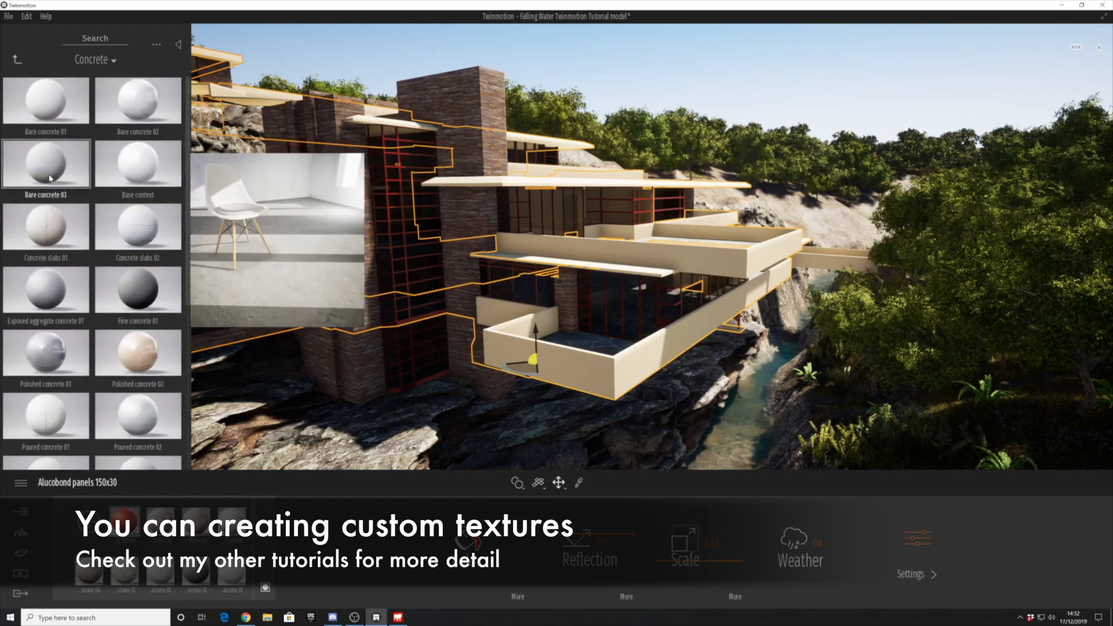
- Try Bare concrete 03 and Bare concrete 01 on the balcony parapets, undoing each application
left_click_drag(52, 174, 583, 372)
key("ctrl+z")
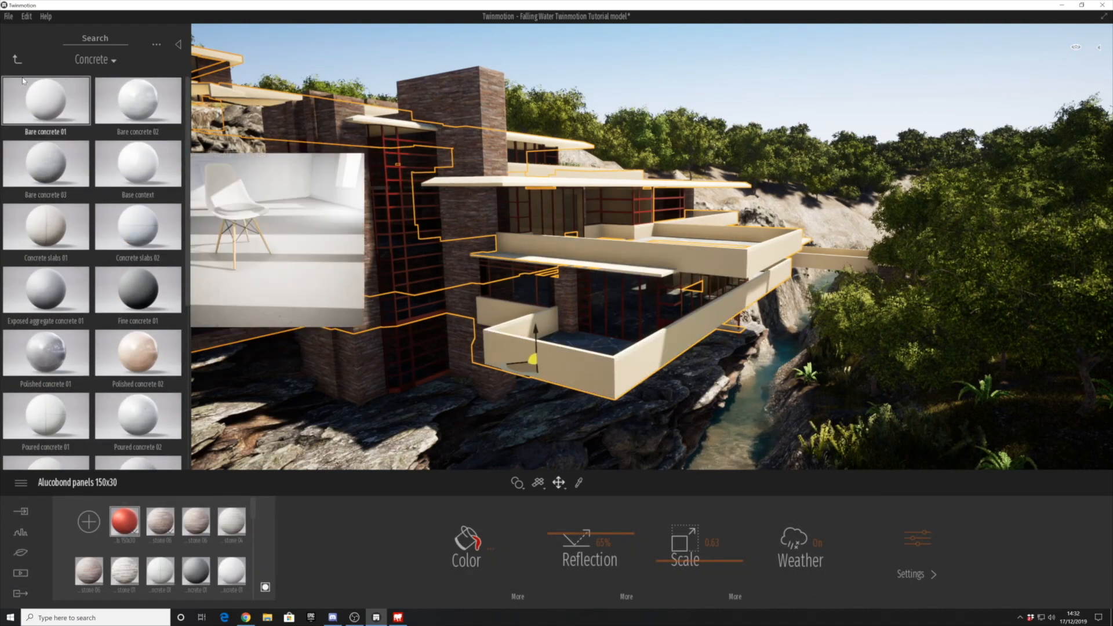
left_click_drag(49, 104, 557, 364)
key("ctrl+z")
- Apply the Bare concrete 01 material to the balcony parapets
scroll(81, 324, "down", 5)
scroll(43, 251, "up", 5)
left_click_drag(49, 105, 455, 326)
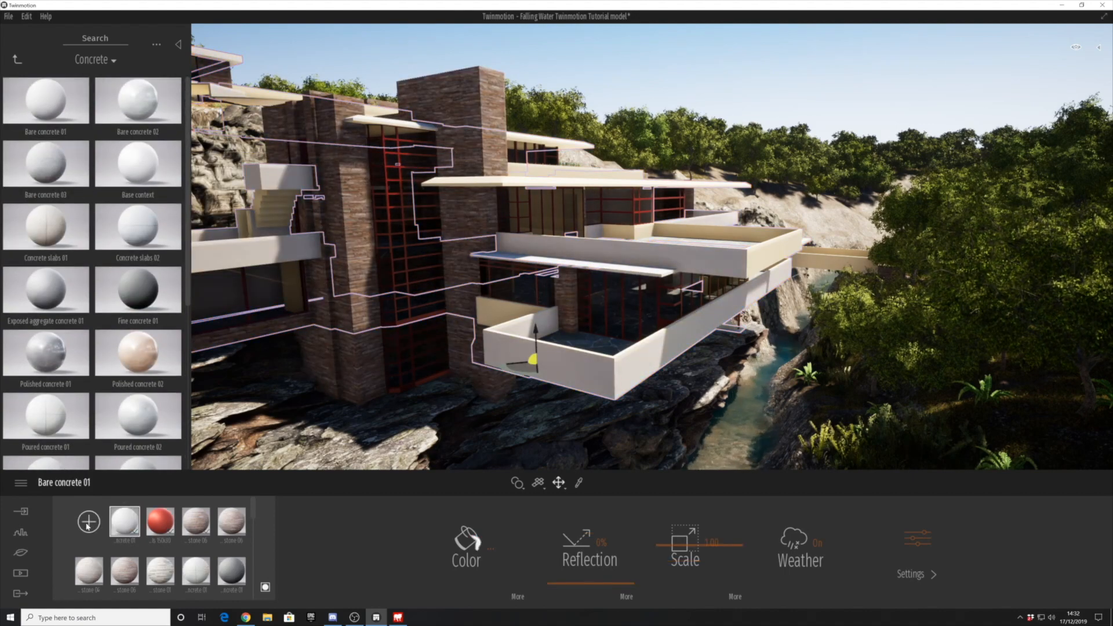
- Duplicate the Bare concrete 01 material in the scene's material list
left_click(88, 521)
left_click(160, 523)
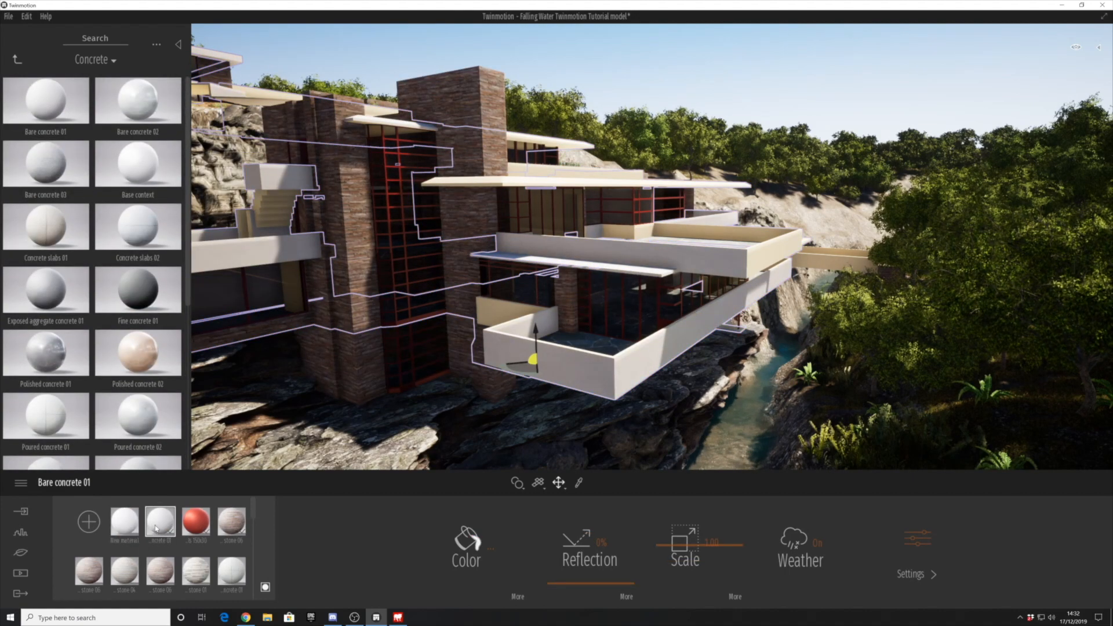
right_click(159, 525)
left_click(159, 485)
right_click(164, 523)
left_click(154, 470)
- Recolour the balconies' Bare concrete 01 material to a pale cream
left_click(489, 549)
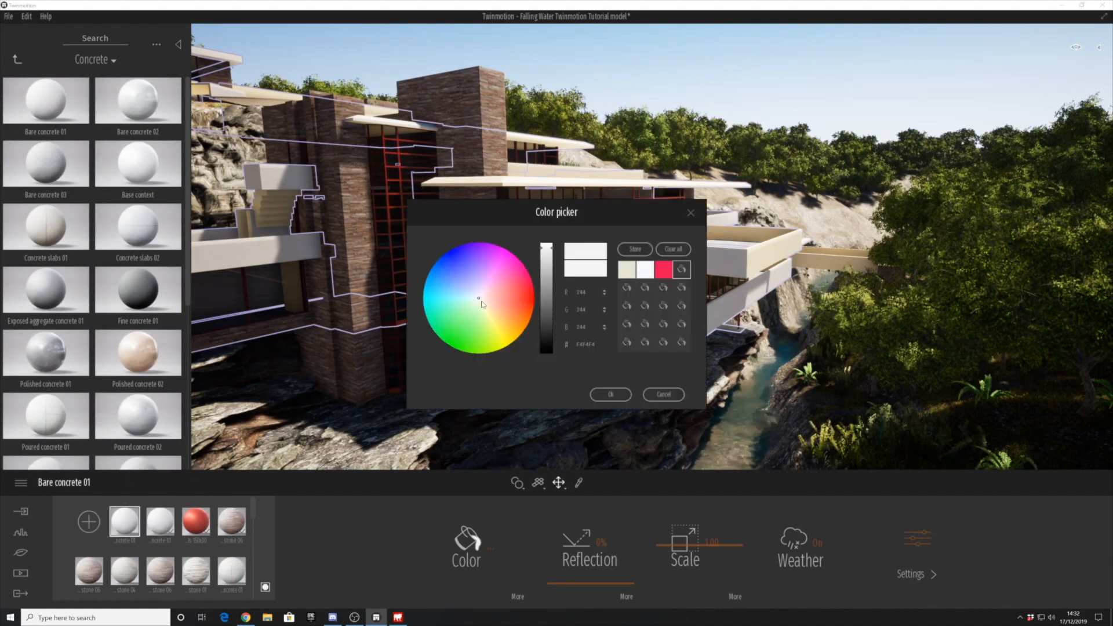
left_click(613, 393)
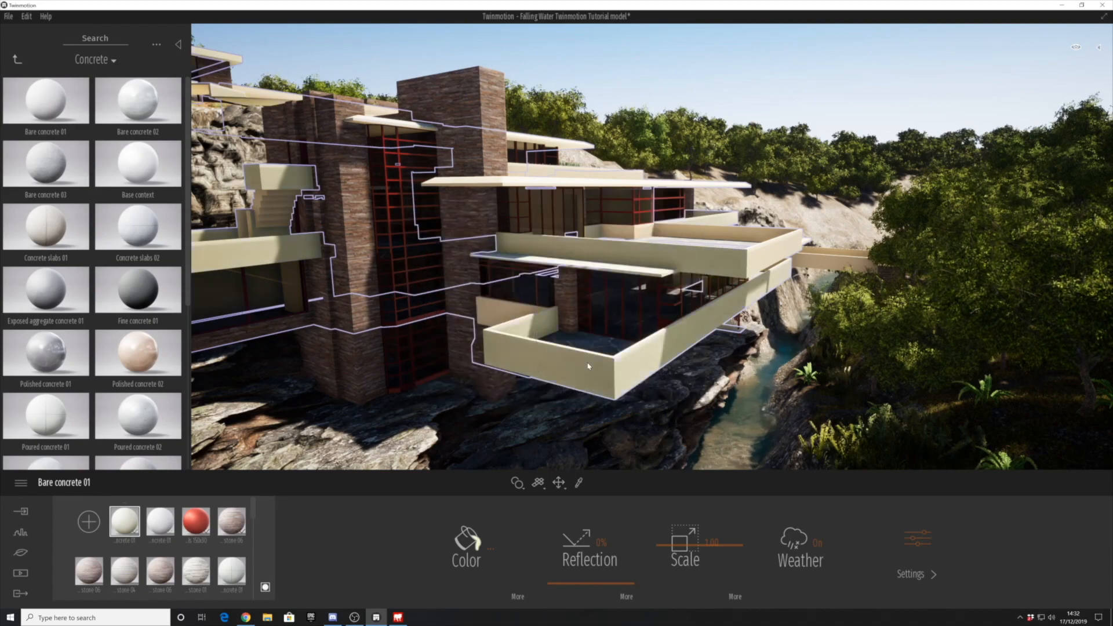
left_click(489, 549)
left_click(613, 394)
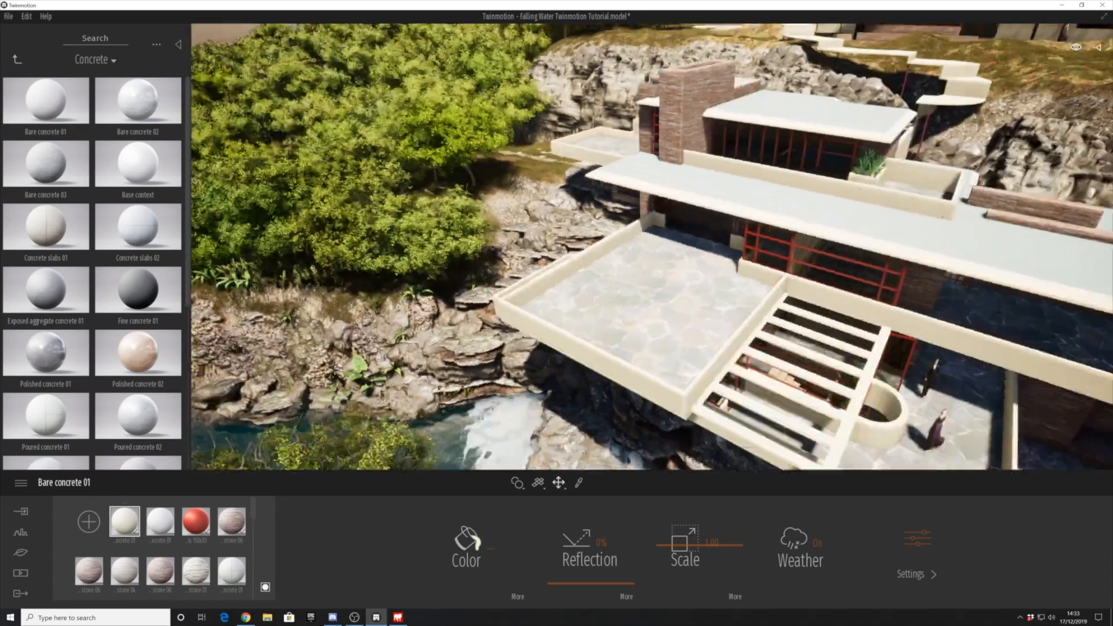
- Adjust the bump setting of the Bare concrete 01 material
scroll(651, 246, "down", 3)
middle_click_drag(651, 246, 556, 296, "shift")
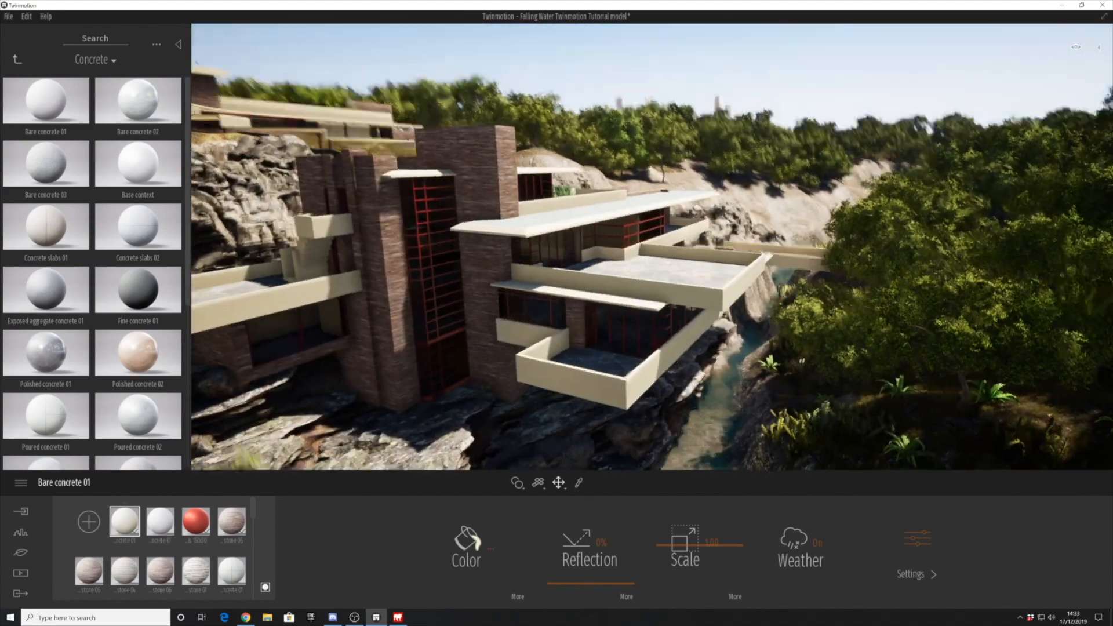
left_click(911, 573)
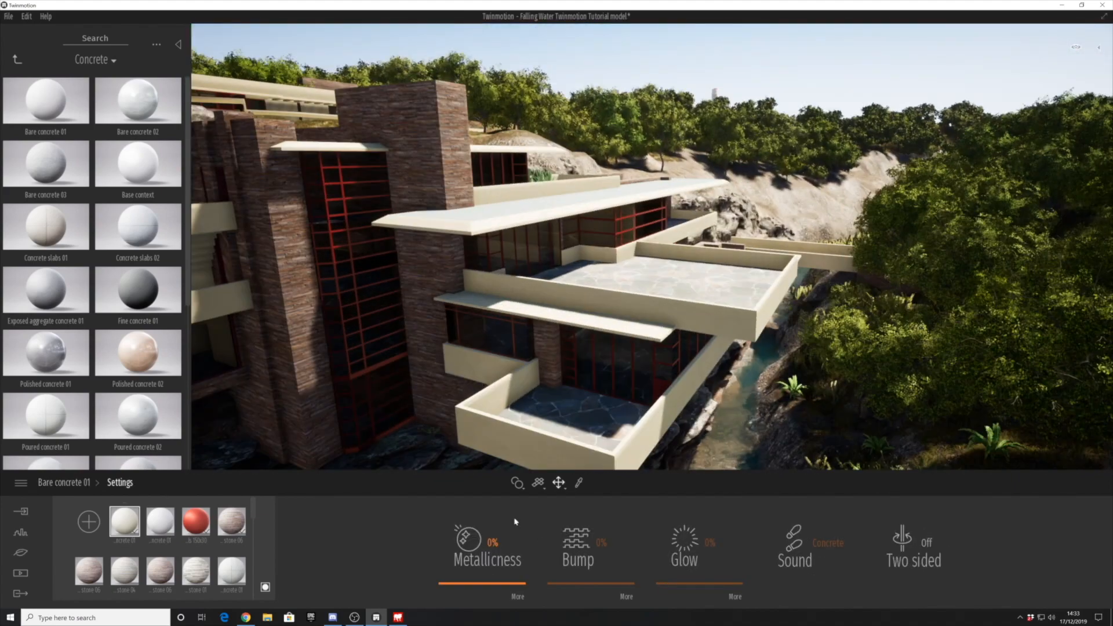
left_click_drag(587, 583, 592, 586)
left_click(64, 482)
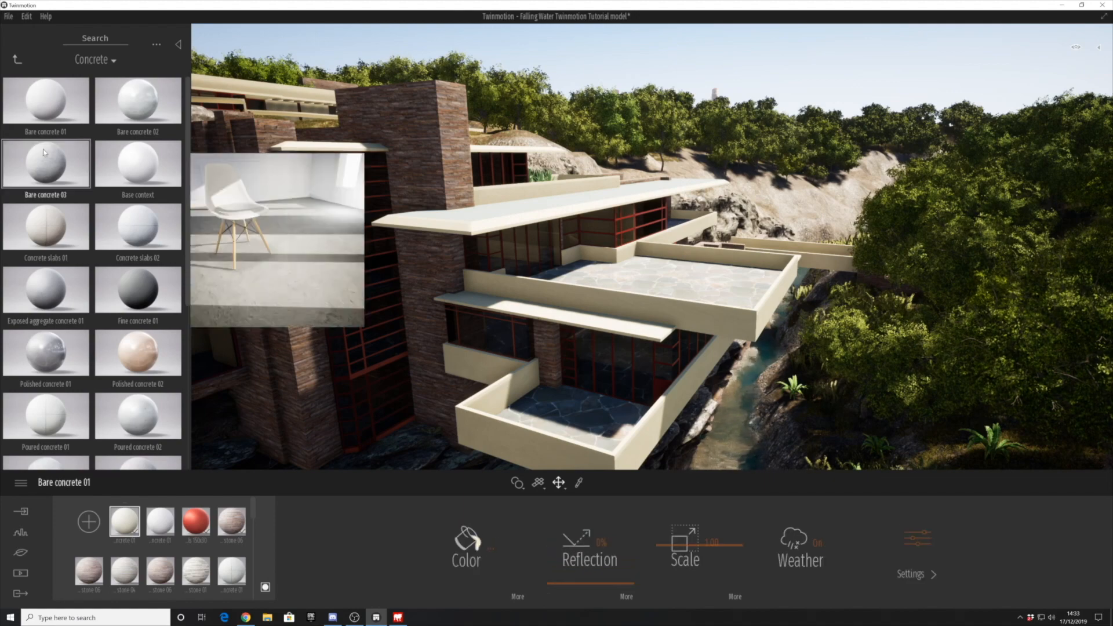
- Apply Reflective glass from the Glass library to the house windows and set its opacity to 30%
left_click(18, 59)
left_click(46, 107)
left_click_drag(138, 100, 341, 244)
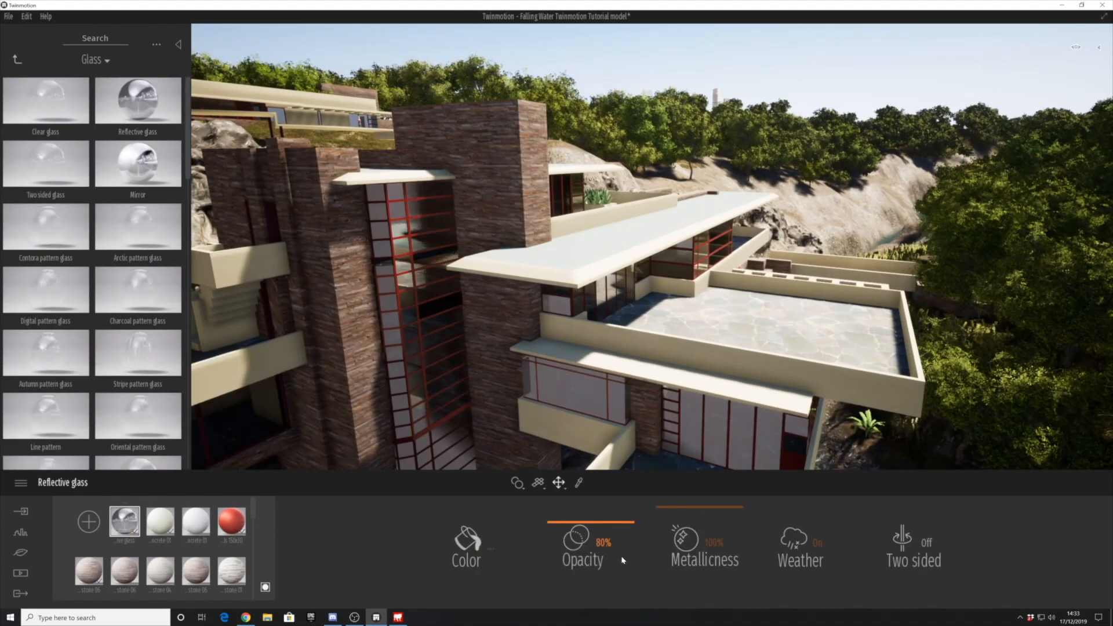
left_click_drag(601, 529, 606, 560)
scroll(568, 400, "down", 5)
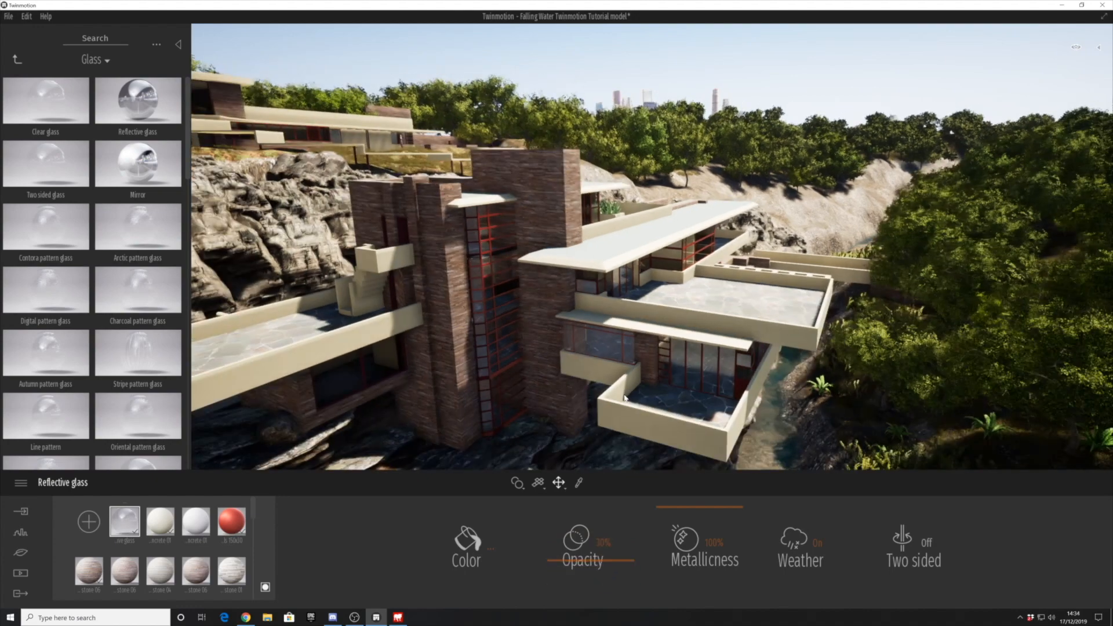
right_click_drag(568, 400, 545, 386)
- Set the Reflective glass metallicness to 100% and its opacity to 21%
mouse_move(137, 155)
left_click_drag(693, 514, 693, 500)
middle_click_drag(504, 408, 625, 255, "shift")
mouse_move(609, 567)
left_mouse_down()
mouse_move(617, 595)
mouse_move(621, 565)
left_mouse_up()
middle_click_drag(440, 383, 511, 209, "shift")
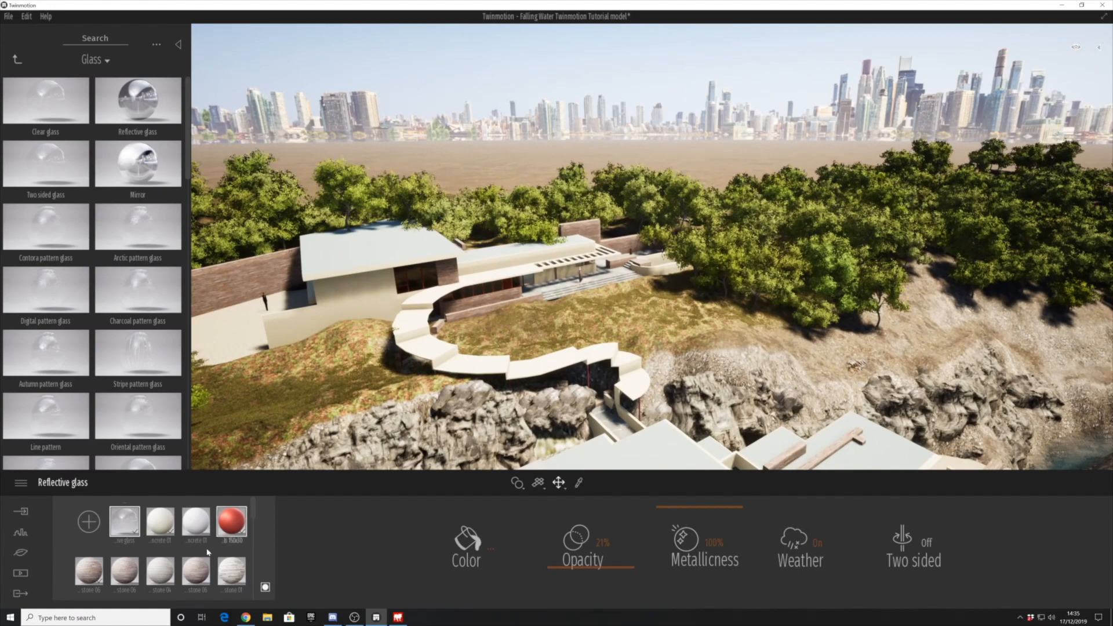
- Browse further material categories in the library, including Marble and granite and the manmade Ground materials
left_click(526, 281)
middle_click_drag(527, 281, 260, 283)
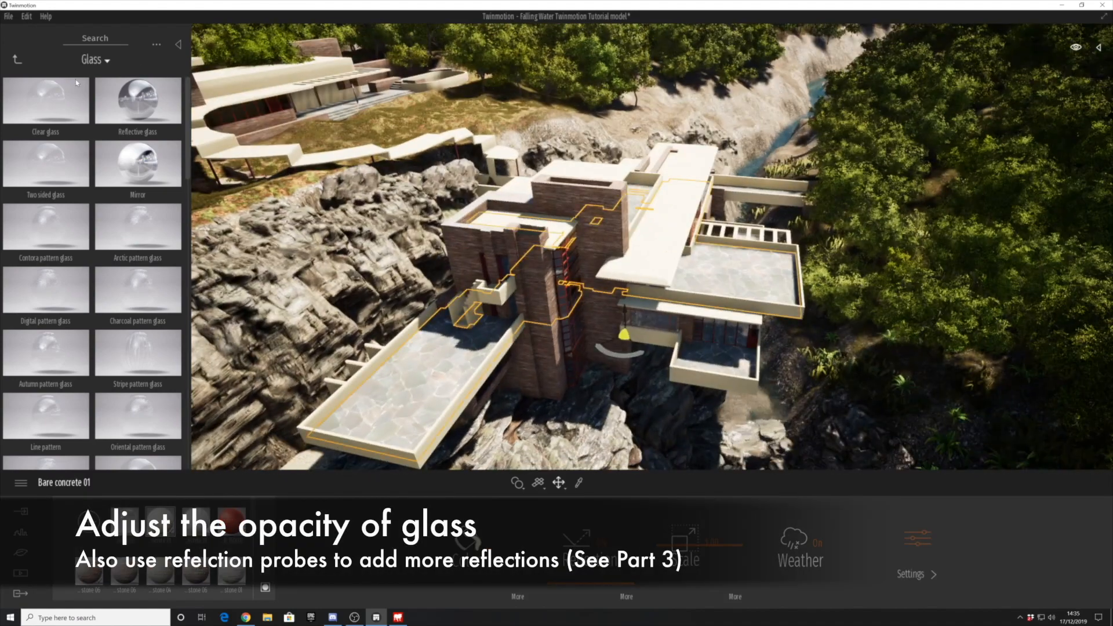
left_click(18, 59)
left_click(44, 362)
scroll(100, 372, "down", 5)
left_click(16, 61)
scroll(85, 430, "down", 3)
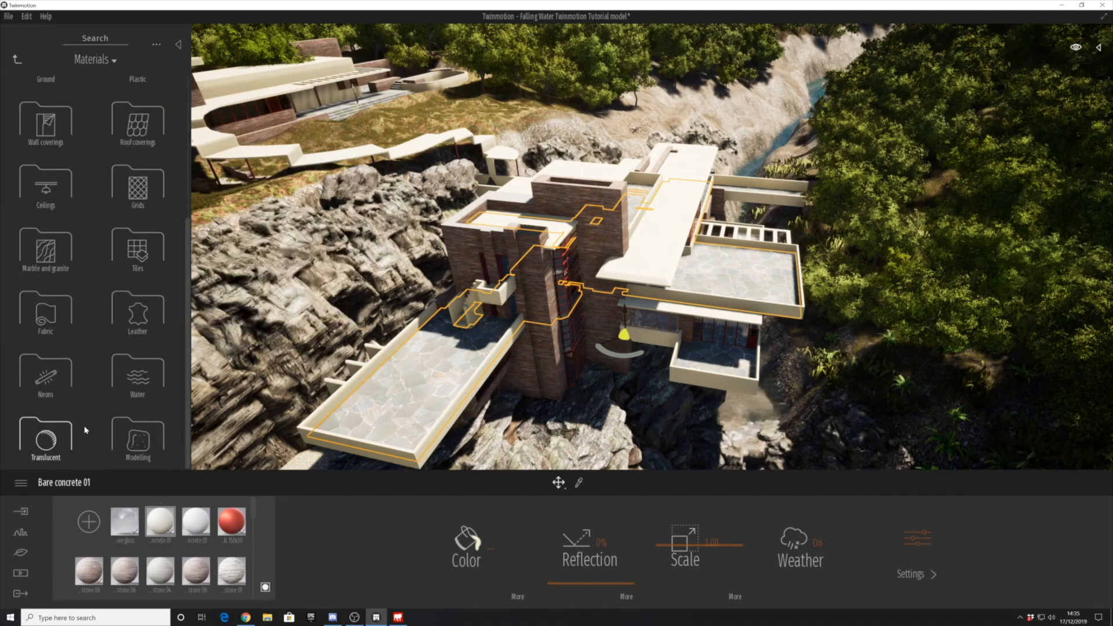
left_click(60, 256)
scroll(61, 266, "down", 10)
left_click(18, 60)
left_click(43, 296)
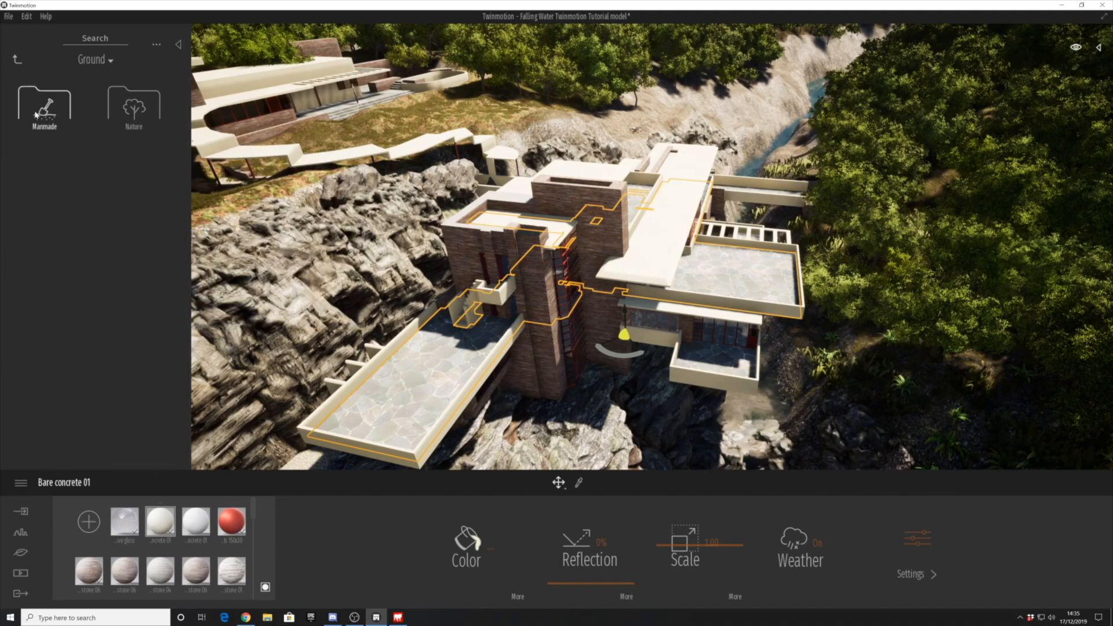
left_click(36, 114)
scroll(55, 383, "down", 8)
scroll(54, 388, "down", 6)
scroll(588, 332, "down", 2)
middle_click_drag(588, 332, 539, 359, "shift")
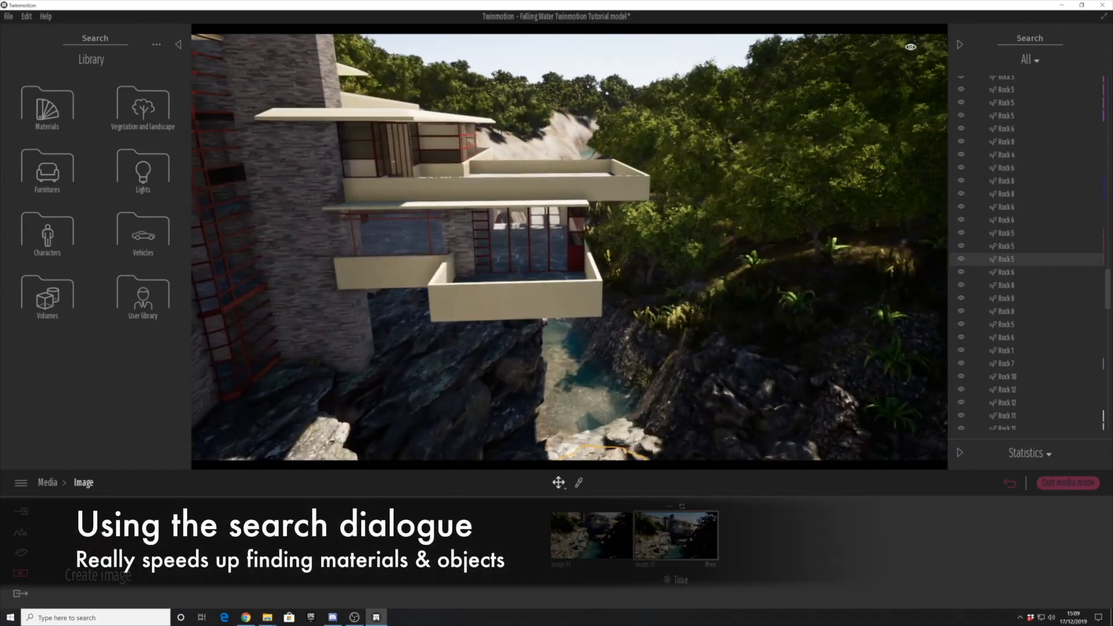
- Place the Stains 1 decal from the Furnitures library's Decals on the front face of the lower balcony parapet
left_click(54, 182)
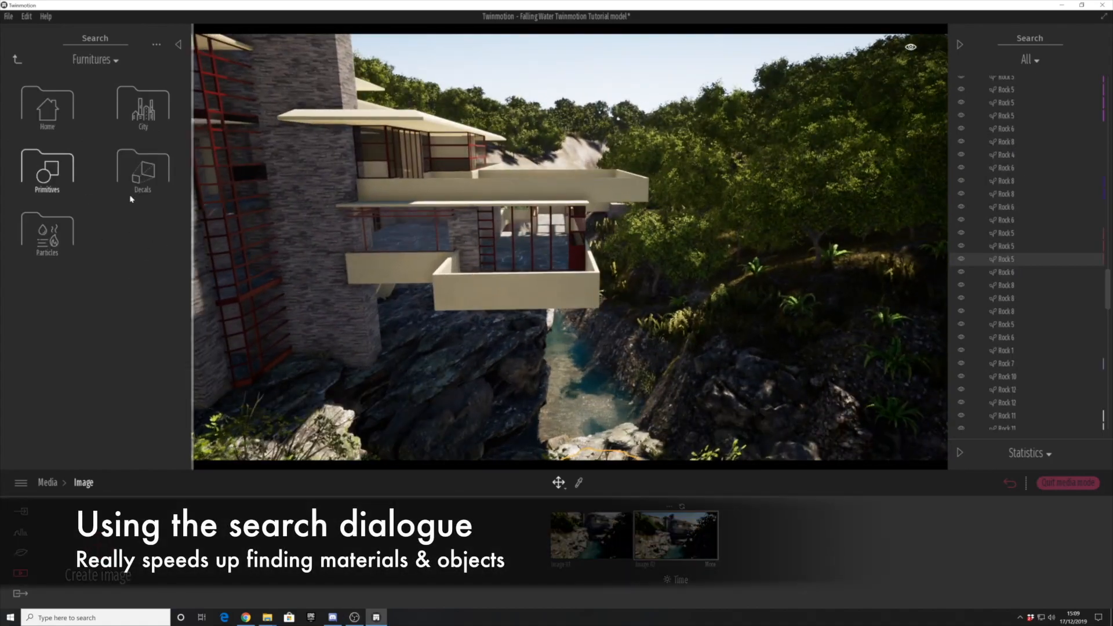
left_click(135, 184)
scroll(110, 273, "down", 8)
scroll(75, 272, "down", 12)
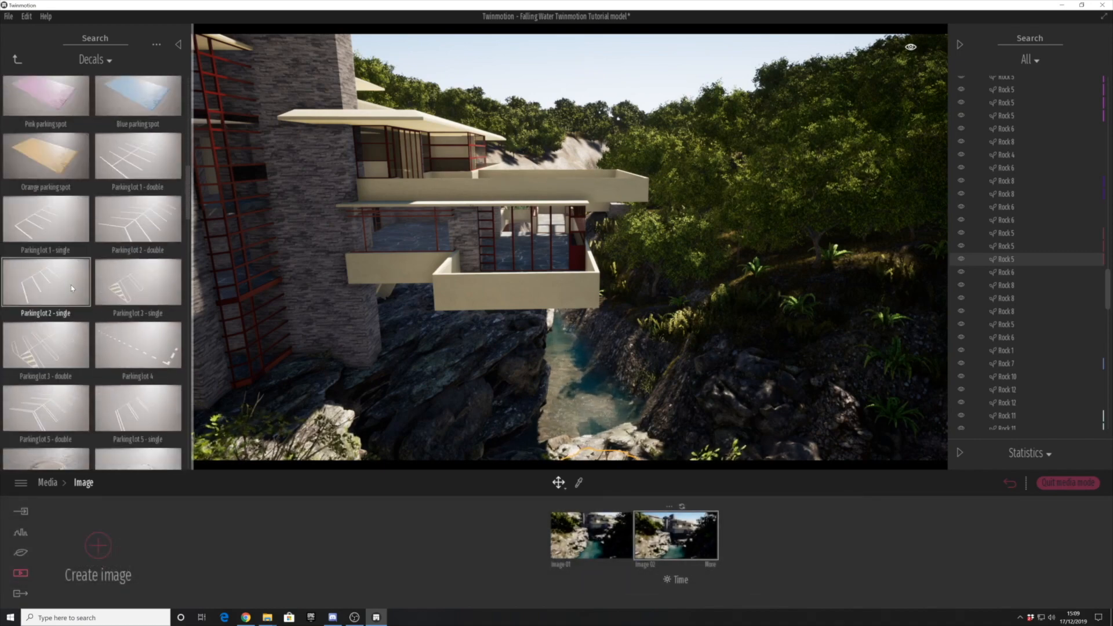
scroll(67, 295, "down", 8)
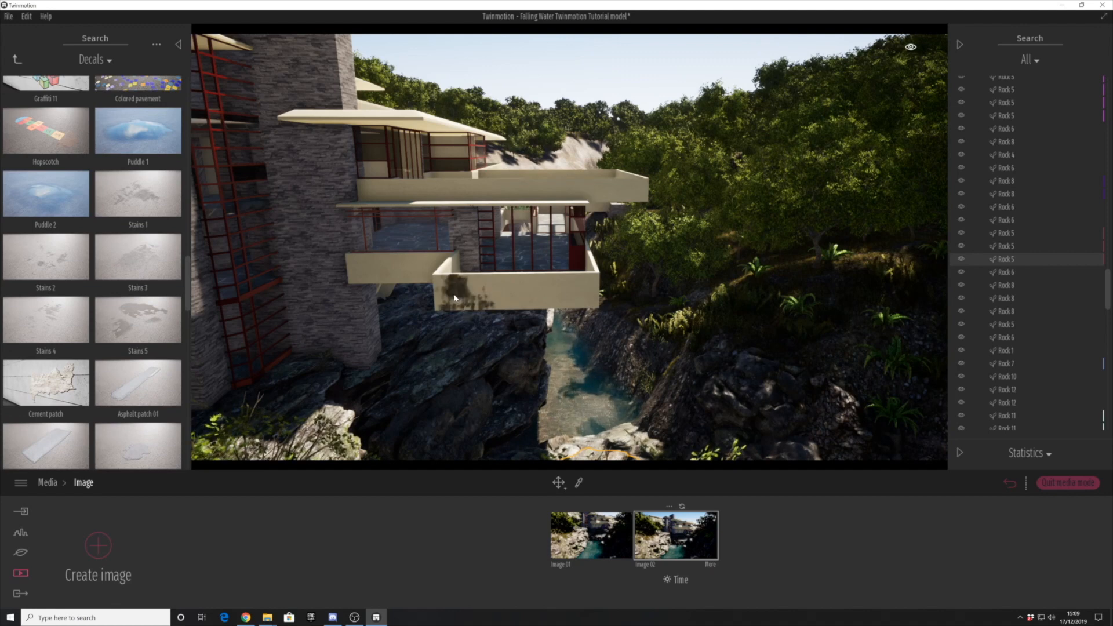
left_click_drag(456, 300, 456, 301)
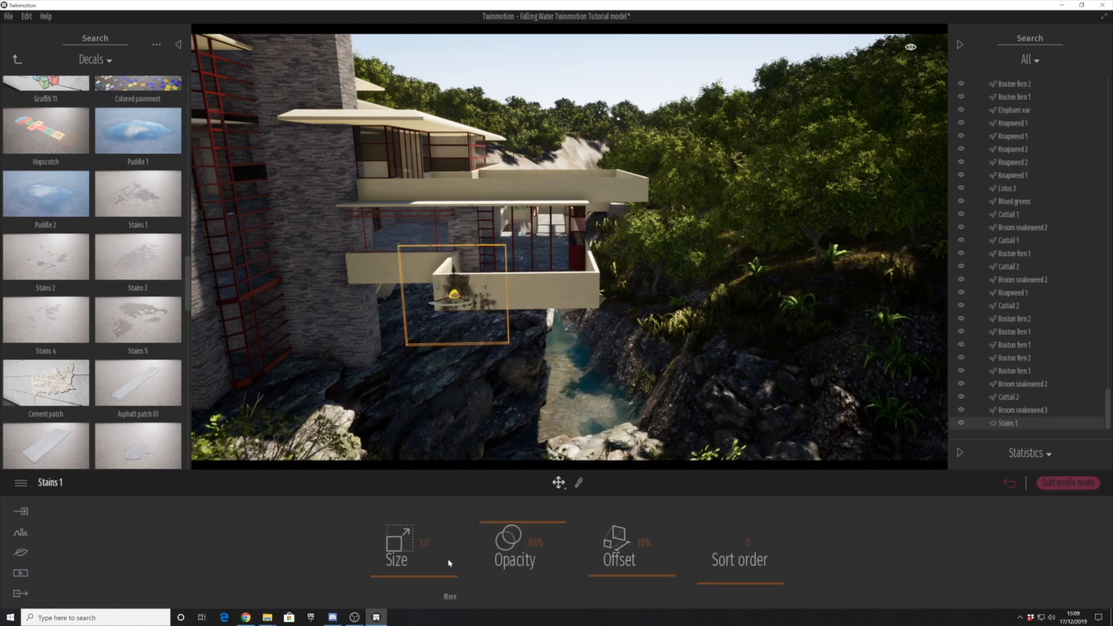
- Set the Stains 1 decal's size to 2.3 and inspect it on the balcony from another angle
left_click_drag(443, 556, 445, 556)
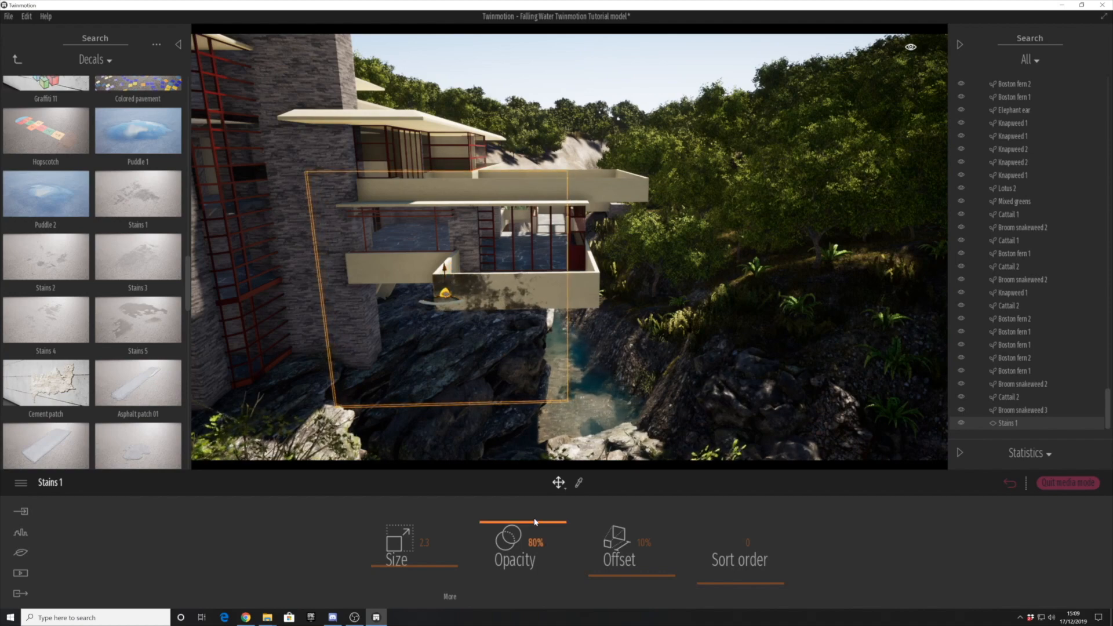
left_click(601, 432)
right_click_drag(601, 432, 347, 288)
left_click(305, 263)
left_click(360, 272)
scroll(360, 272, "up", 1)
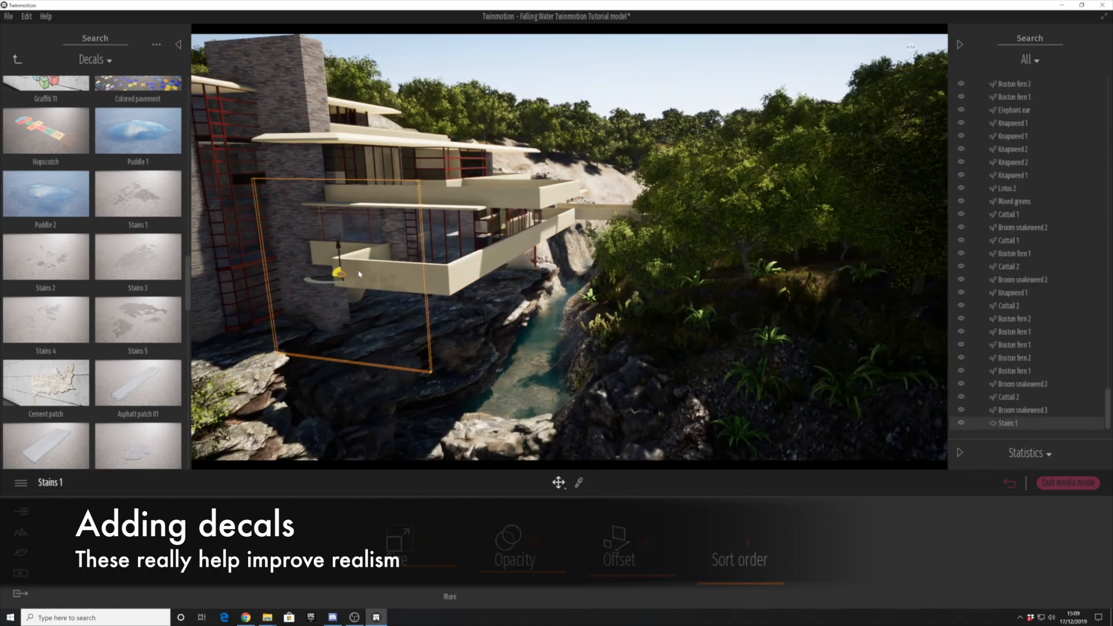
- Set the Stains 1 decal's opacity to 11% and add a resized Stains 5 decal near the corner of the lower balcony's front face
left_click_drag(535, 574, 524, 567)
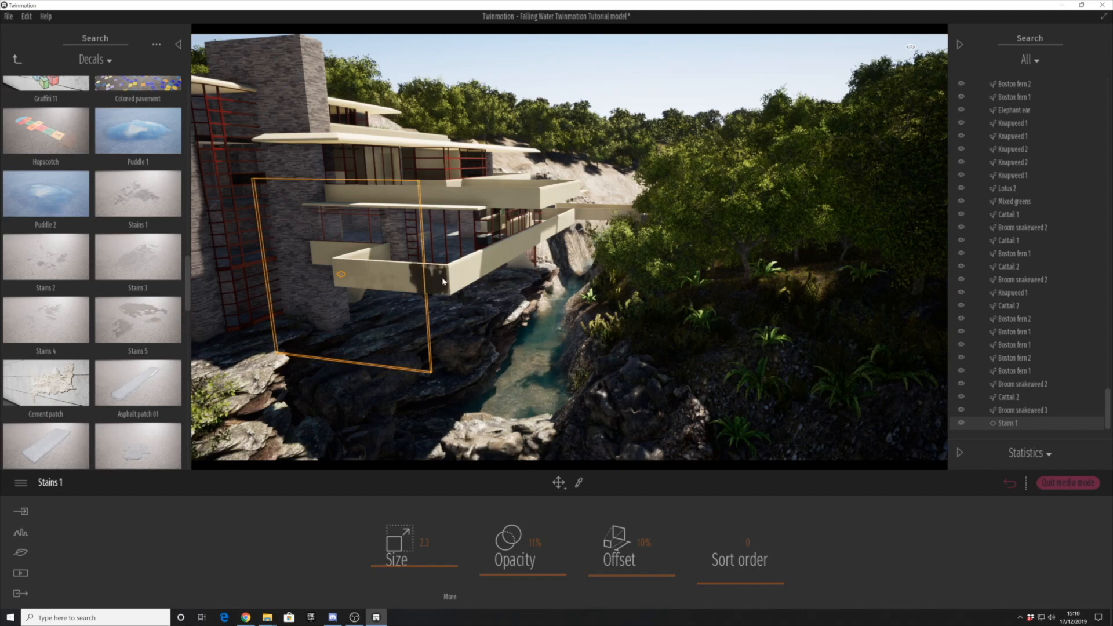
left_click_drag(444, 274, 442, 272)
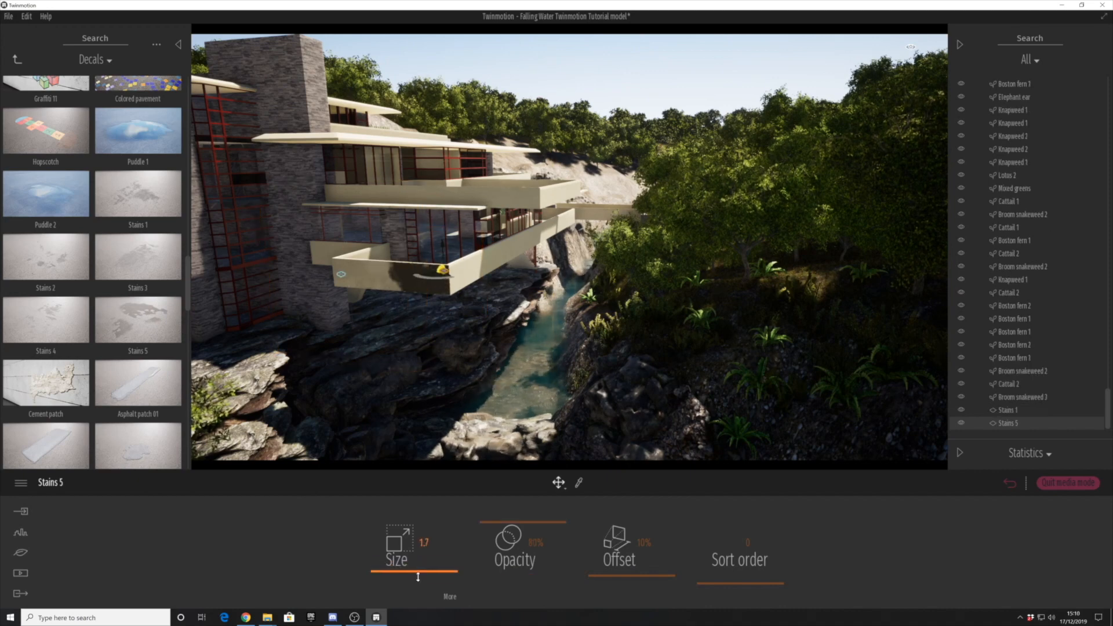
left_click_drag(417, 580, 421, 575)
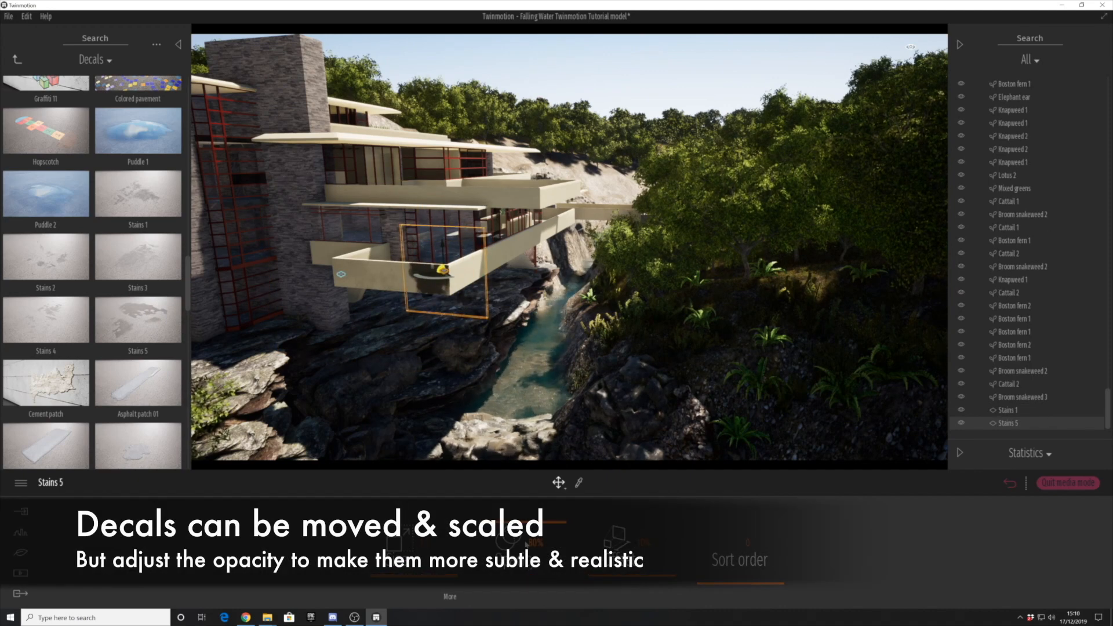
left_click(487, 382)
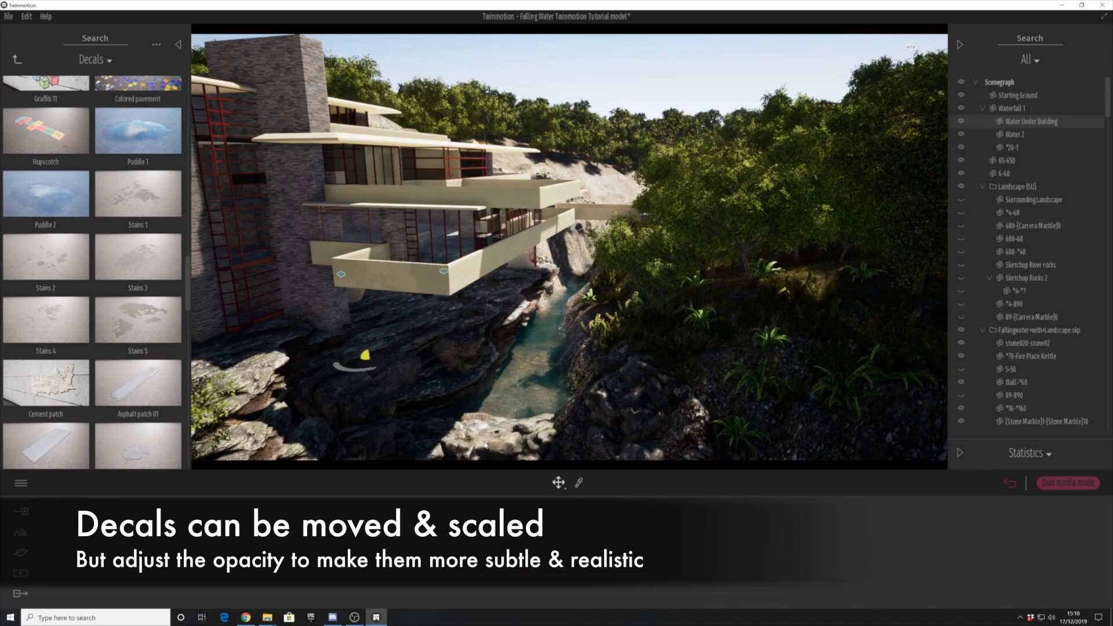
- Place a Stains 4 decal on the recessed parapet section beside the stone tower and lower its opacity
key("w")
key("a")
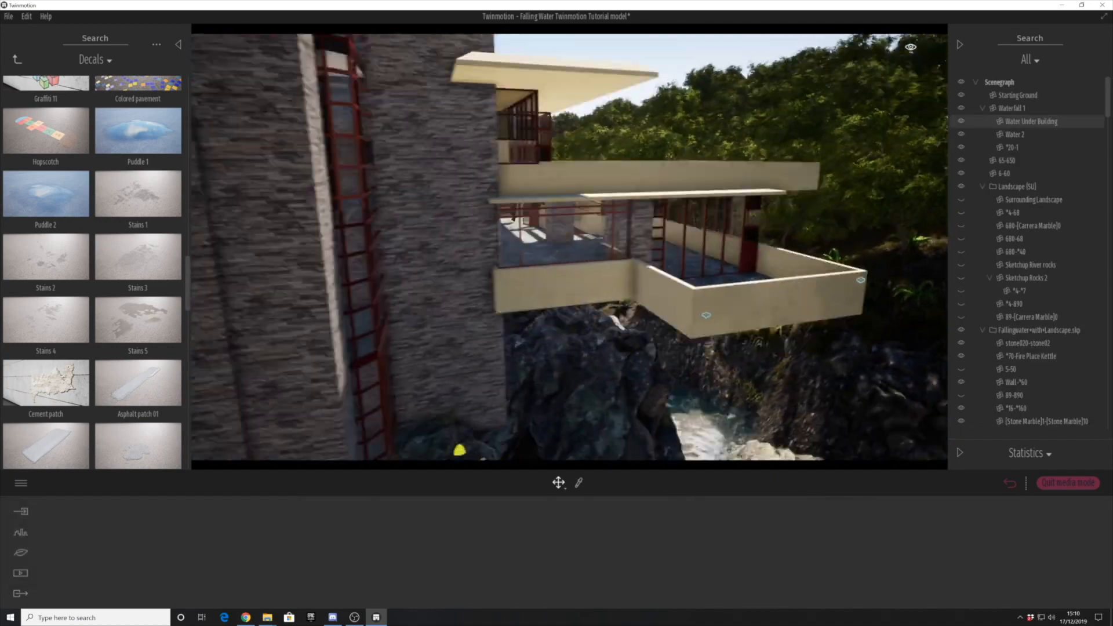
scroll(99, 341, "down", 3)
scroll(45, 243, "up", 1)
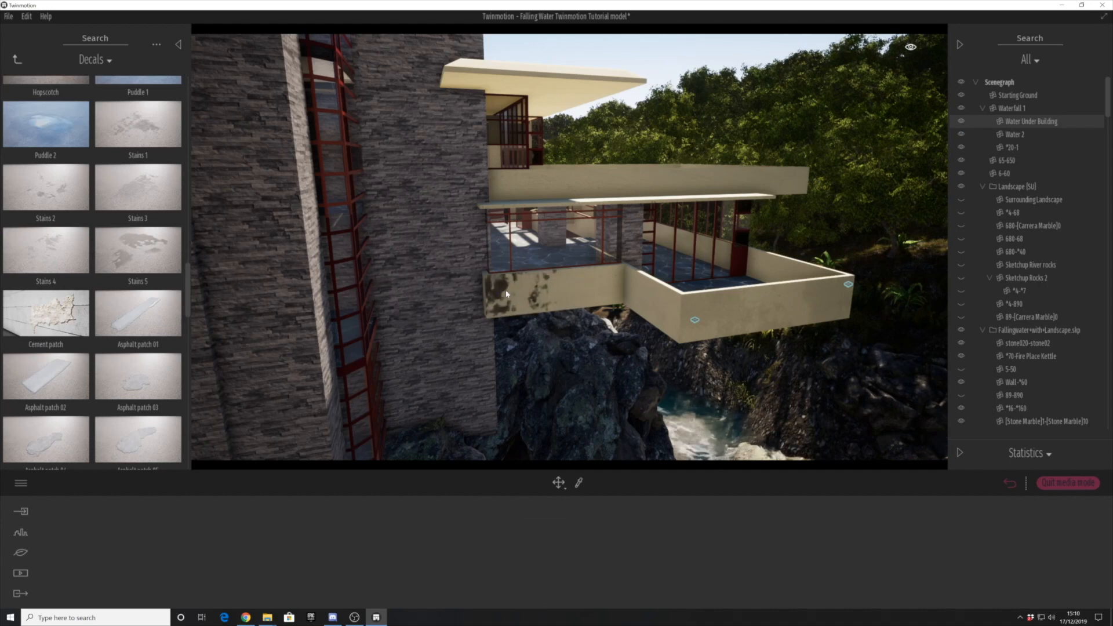
left_click_drag(505, 294, 505, 289)
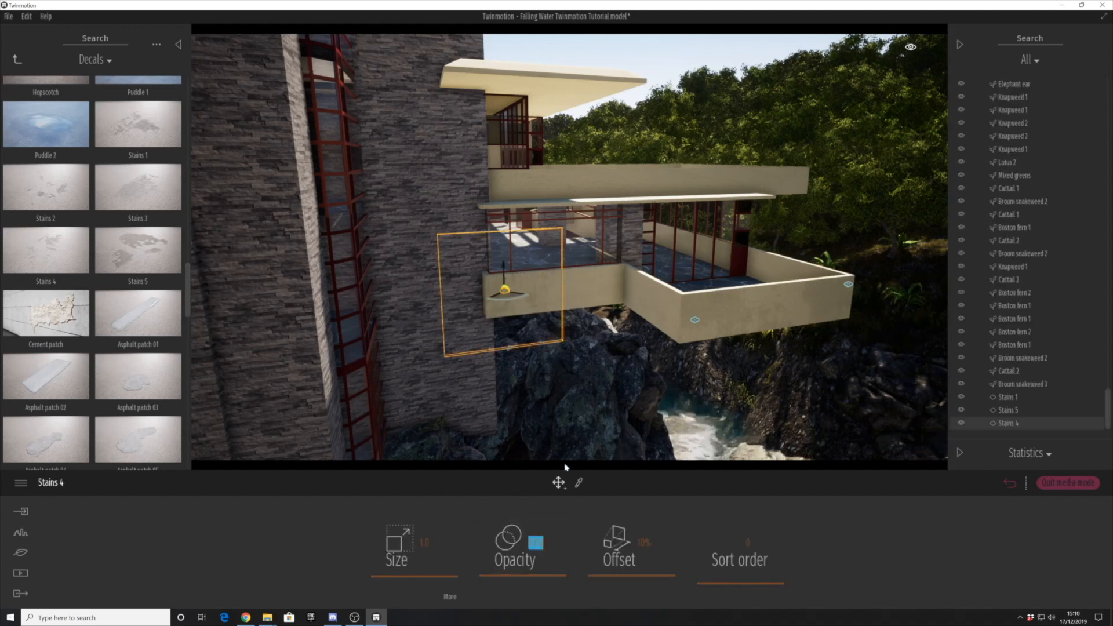
left_click(598, 365)
- Place a Stains 3 decal on the recessed parapet near its inner corner and reduce its opacity
left_click_drag(133, 190, 536, 301)
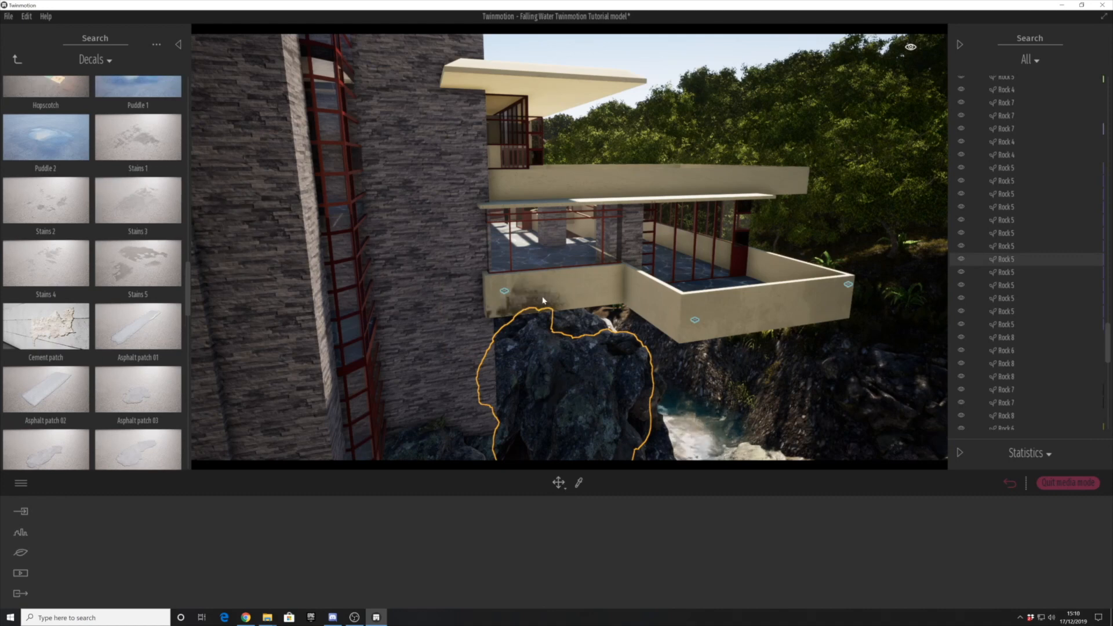
scroll(105, 241, "down", 6)
left_click_drag(283, 243, 594, 286)
scroll(119, 257, "up", 6)
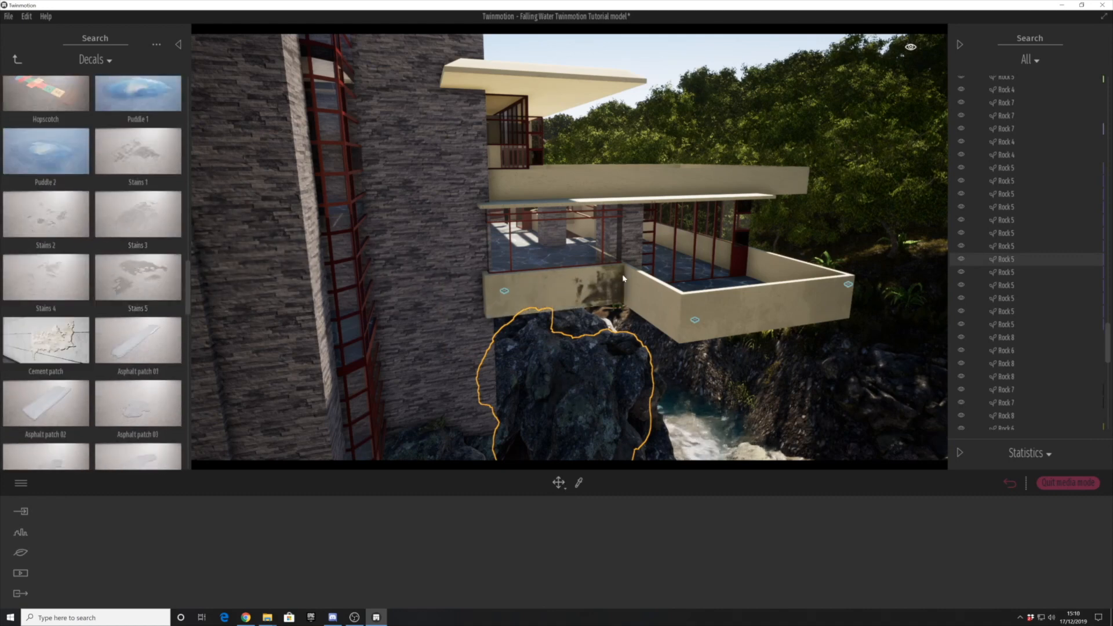
left_click(591, 274)
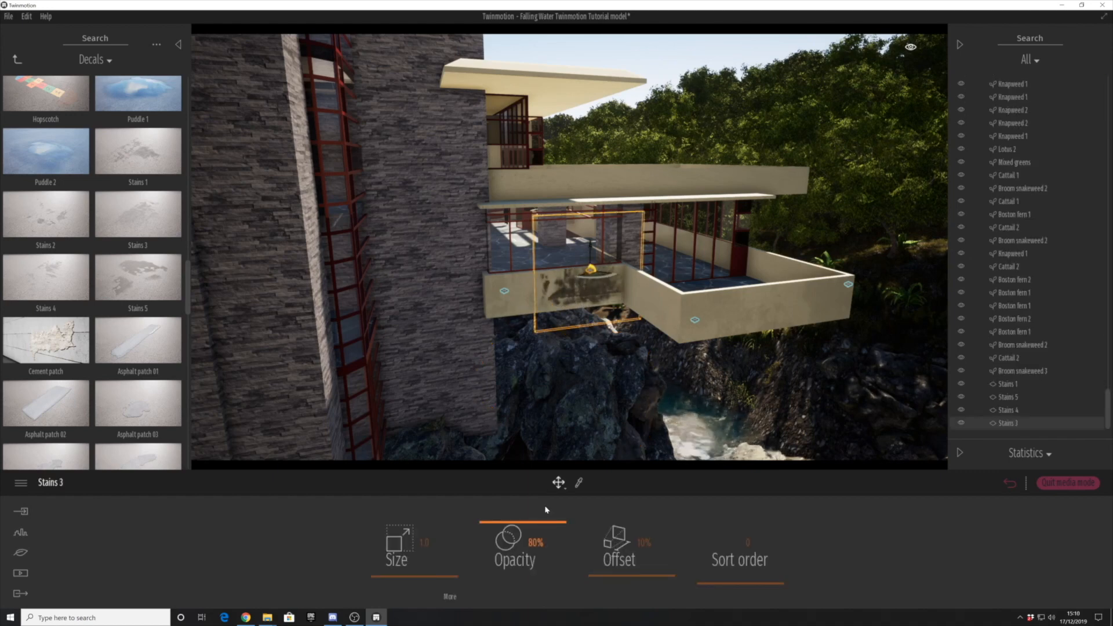
left_click(592, 280)
left_click(592, 272)
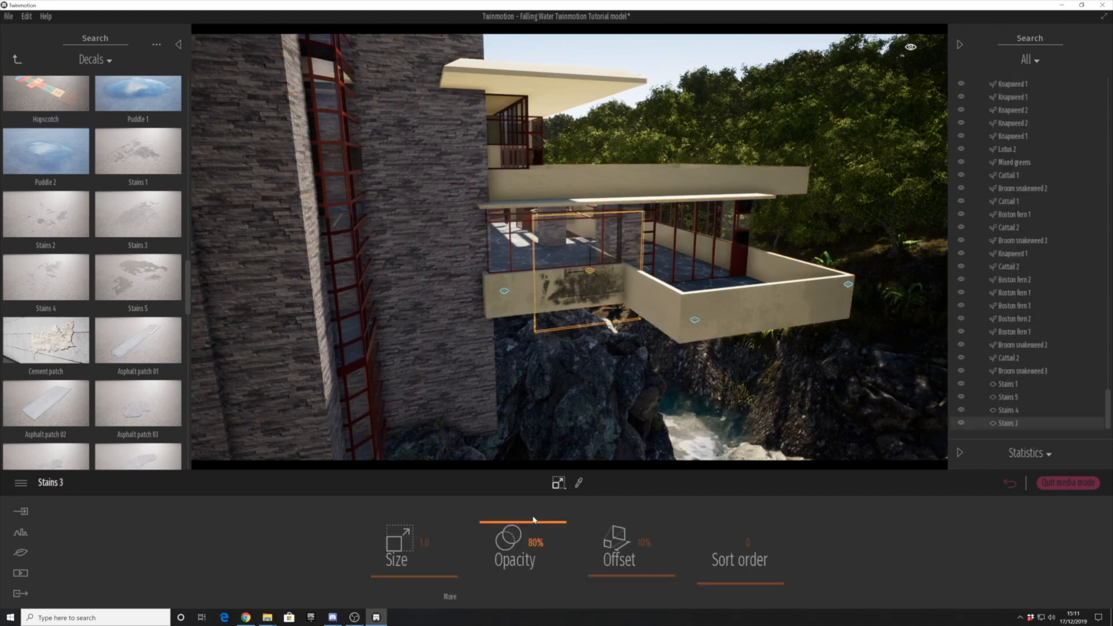
left_click(450, 453)
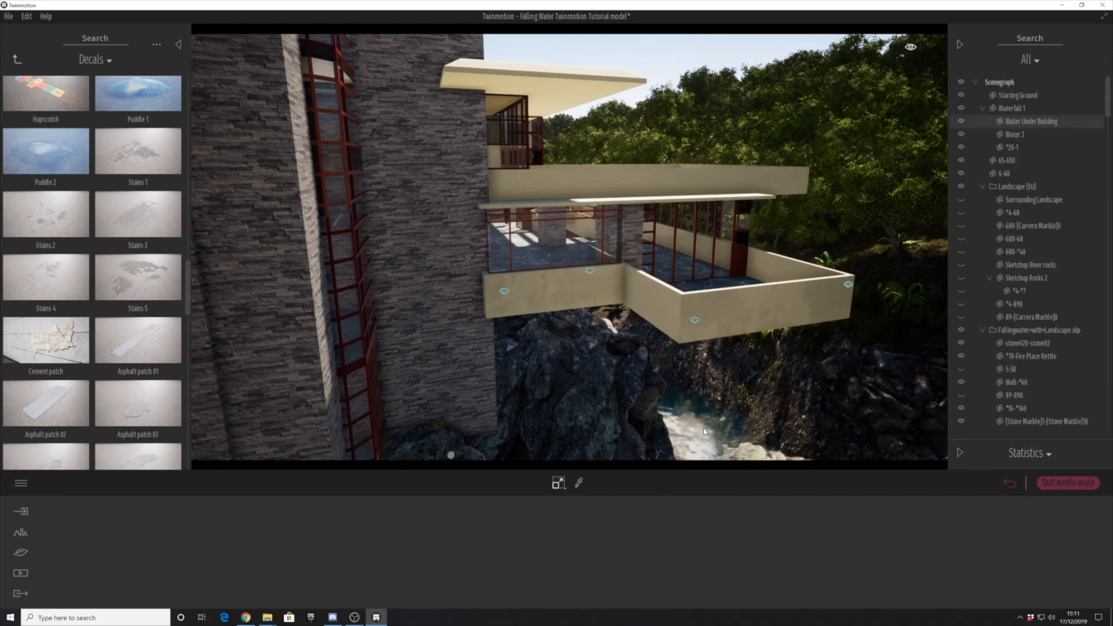
- Place a Stains 4 decal on the lower balcony's short side face and set its opacity to 10%
middle_click_drag(450, 454, 486, 437)
left_click_drag(85, 267, 729, 258)
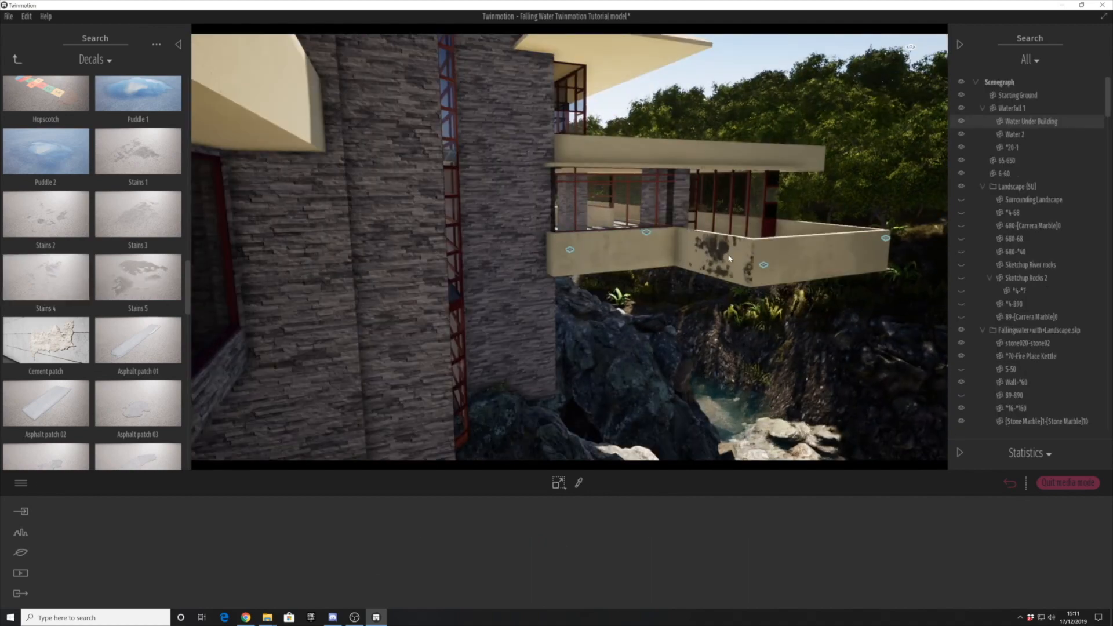
left_click(710, 245)
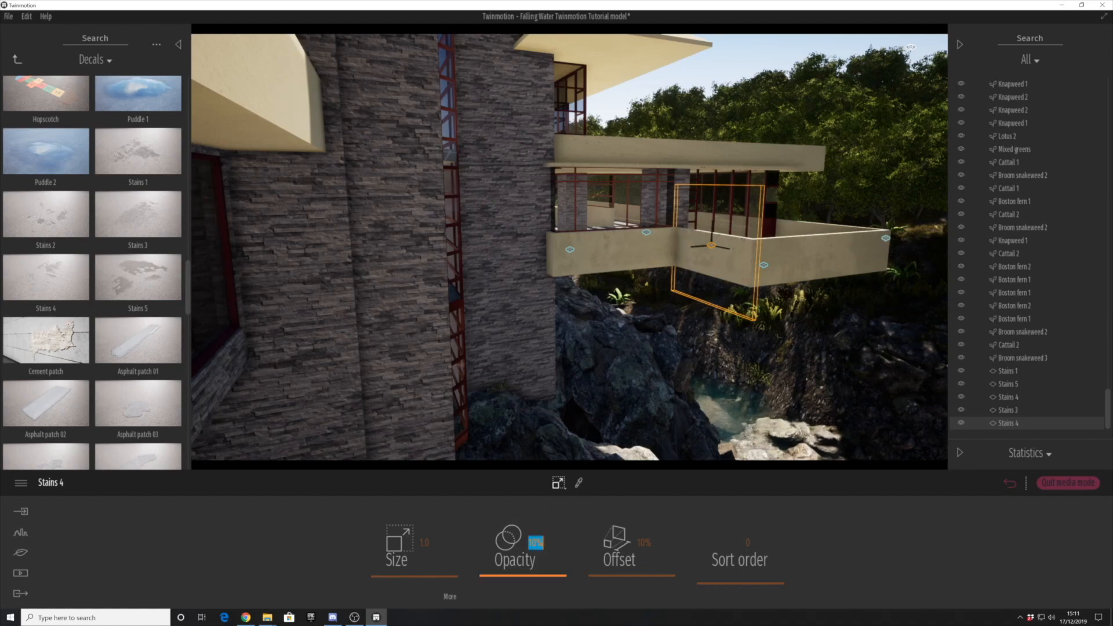
left_click(733, 372)
- Place a Stains 5 decal on the lower balcony's long river-facing parapet, with size 3.2 and opacity 15%
right_click_drag(733, 372, 597, 417)
left_click(572, 236)
left_click(638, 367)
middle_click_drag(638, 366, 592, 271, "shift")
left_click_drag(48, 276, 470, 252)
left_click_drag(54, 269, 413, 232)
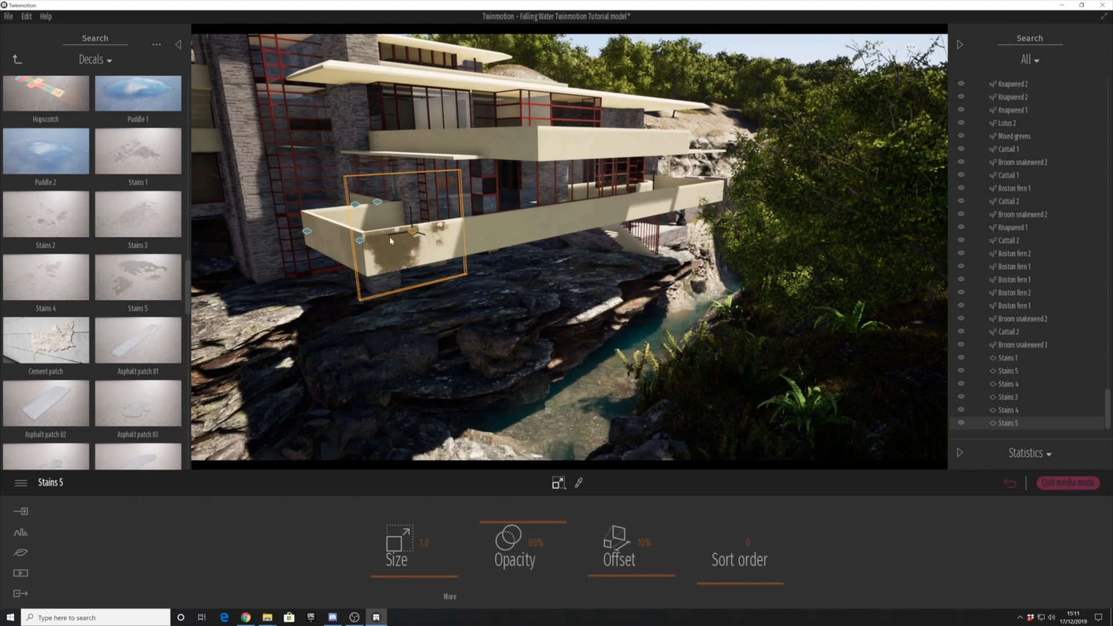
left_click_drag(462, 565, 496, 574)
key("Return")
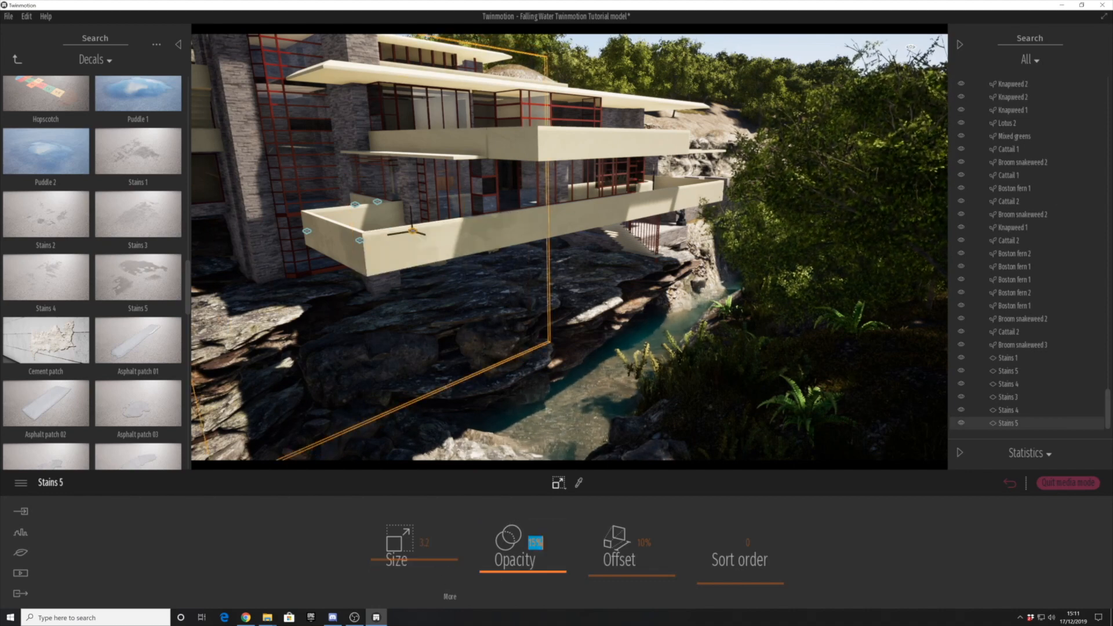
left_click(442, 412)
- Place a Stains 4 decal around the middle of the long river-facing parapet
middle_click_drag(442, 412, 446, 303, "shift")
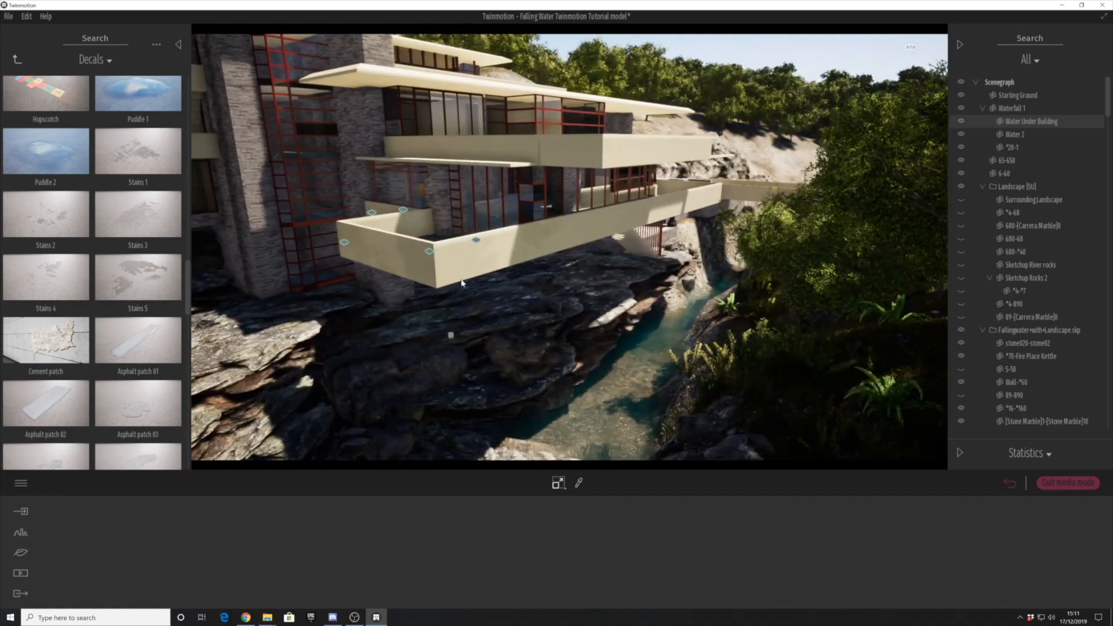
left_click(477, 244)
left_click(459, 360)
middle_click_drag(459, 360, 399, 357, "shift")
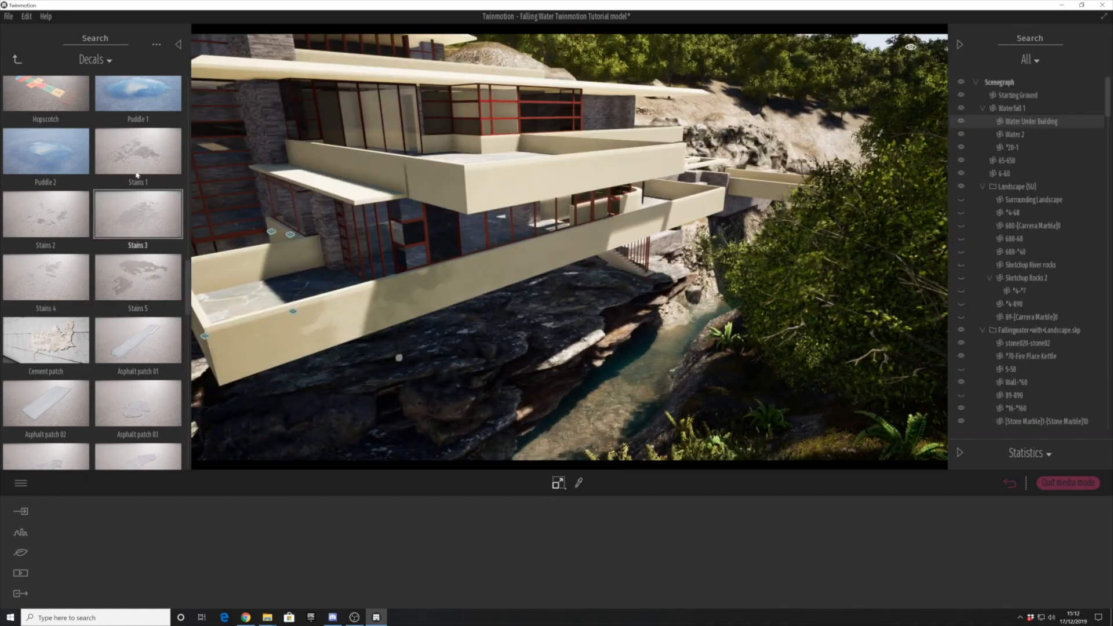
scroll(136, 176, "down", 3)
scroll(117, 365, "down", 2)
left_click_drag(117, 365, 139, 261)
scroll(139, 260, "up", 1)
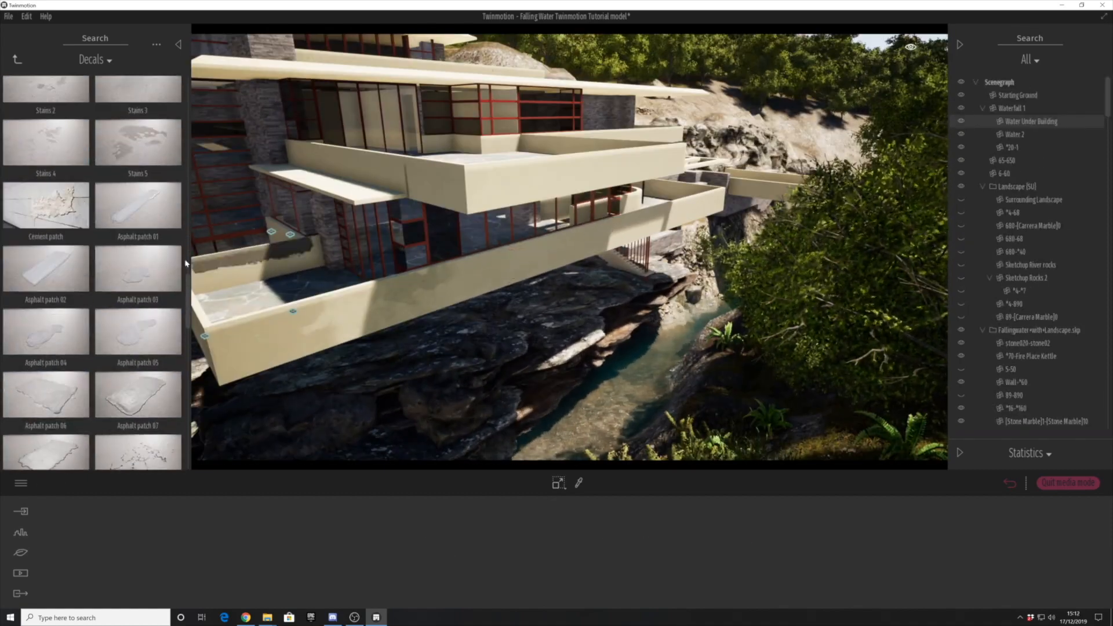
scroll(69, 232, "up", 2)
left_click_drag(47, 203, 519, 253)
scroll(137, 278, "up", 5)
- Place a Stains 1 decal beside the Stains 4 decal, resize it and move it farther along the parapet
left_click_drag(138, 289, 563, 240)
left_click_drag(442, 575, 443, 560)
left_click(571, 246)
left_click(563, 239)
key("Tab")
left_click_drag(564, 240, 606, 230)
- Select the new Stains 4 and Stains 1 decals together and set their opacity to 15%
left_click(521, 252)
left_click(611, 227, "ctrl")
left_click(534, 543)
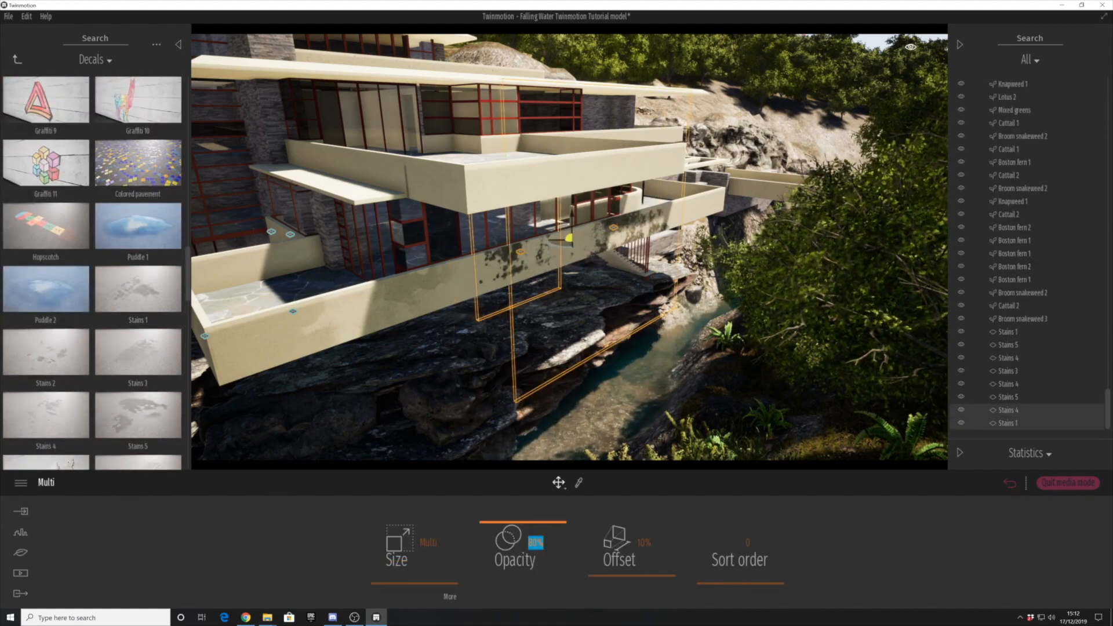
type("15")
key("Return")
left_click(584, 354)
- Place a Stains 3 decal on the upper balcony's parapet beside the tower, with size 2.8 and a reduced opacity
middle_click_drag(584, 353, 603, 350, "shift")
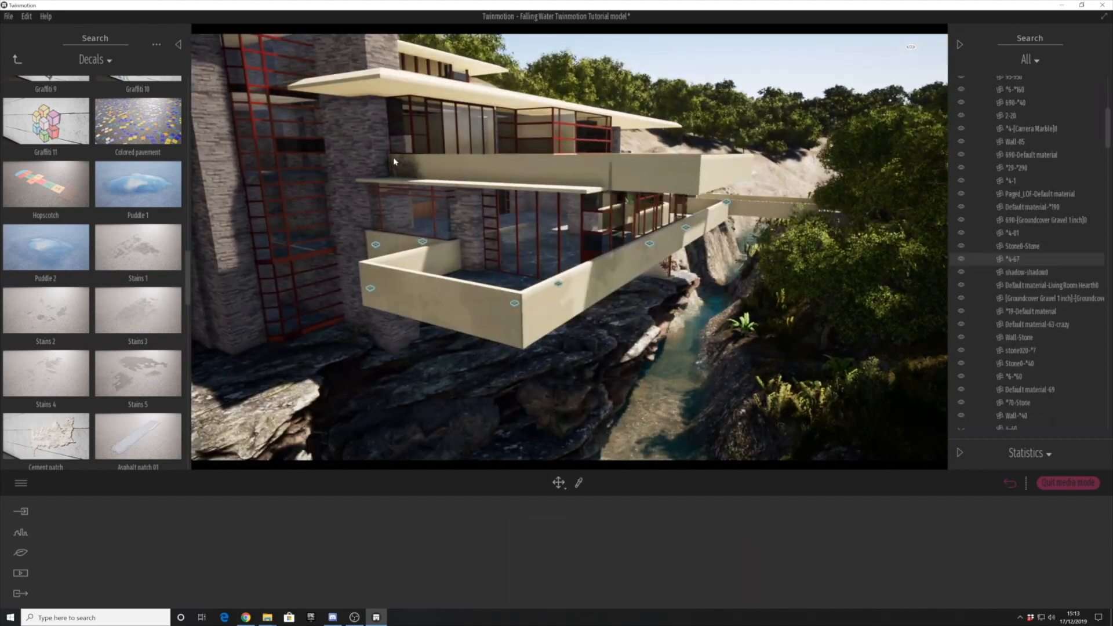
left_click(394, 161)
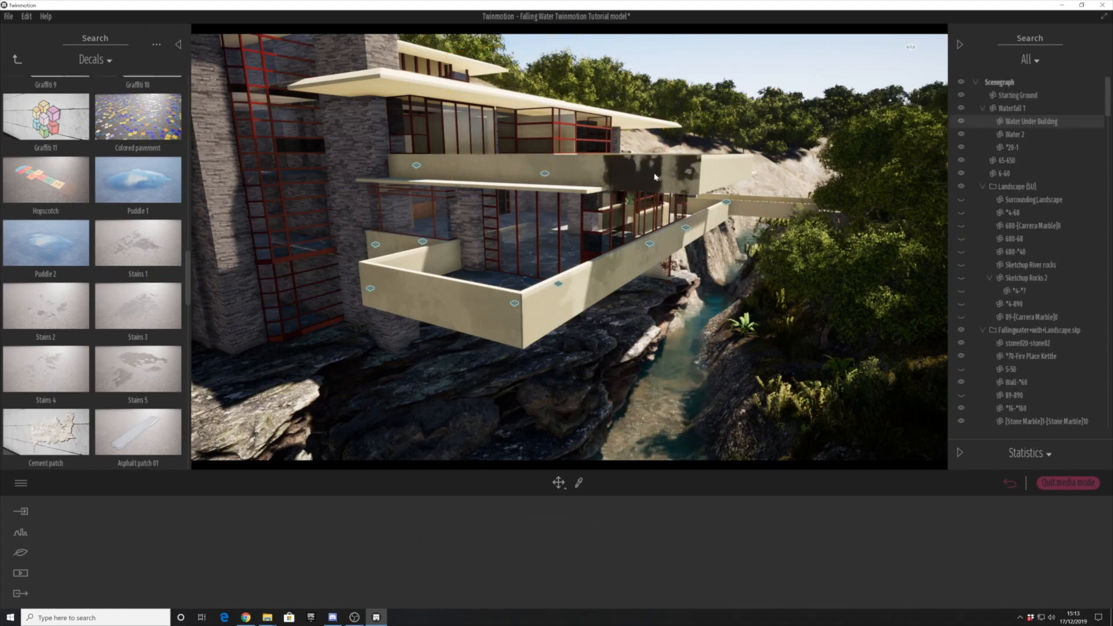
left_click(654, 177)
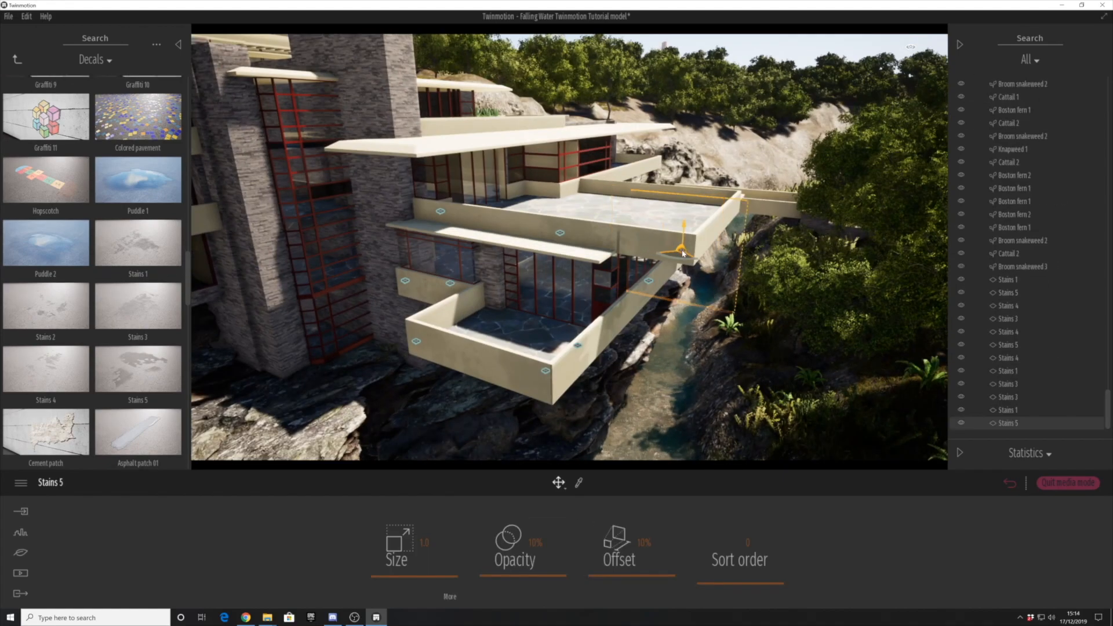
left_click(437, 368)
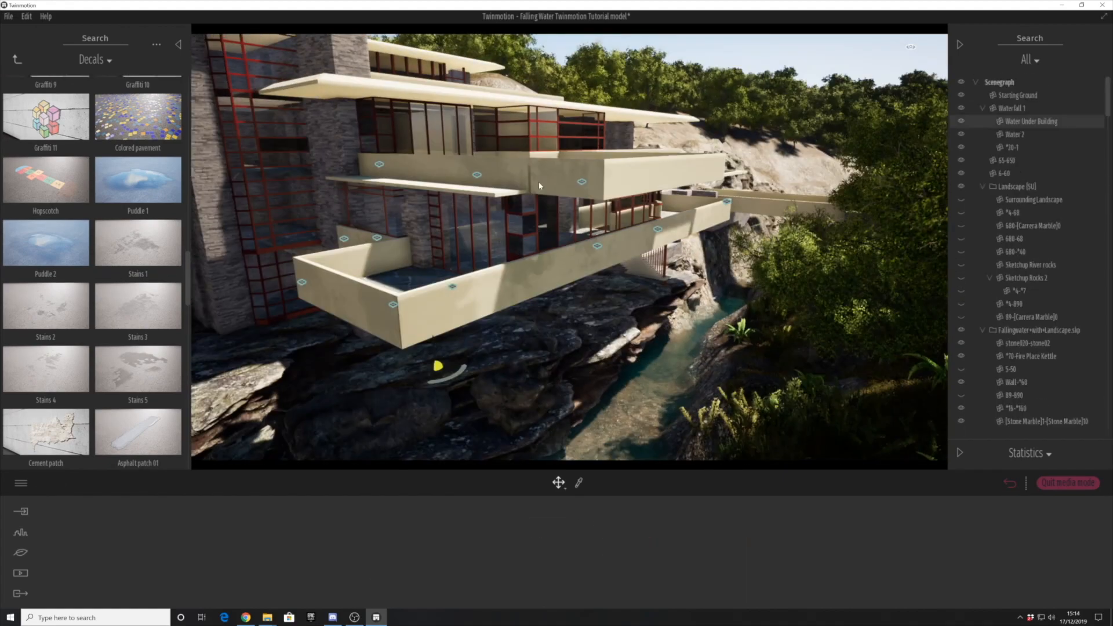
- Place a Stains 5 decal on the lower balcony's river-facing parapet and set its opacity to 15%
left_click(482, 175)
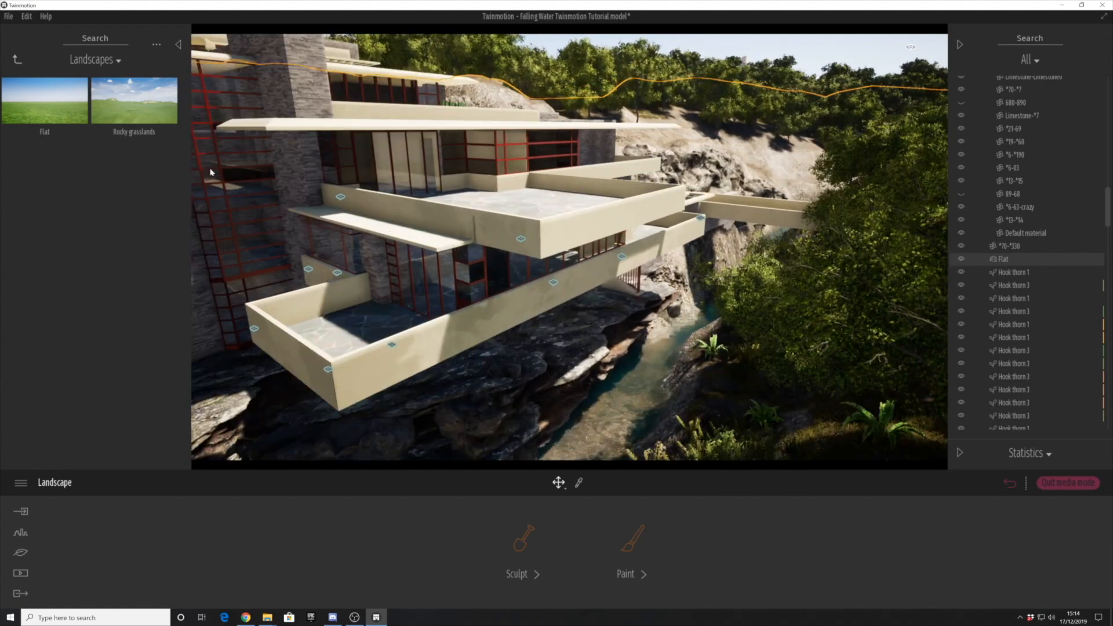
left_click(17, 59)
left_click(141, 168)
scroll(87, 274, "down", 3)
scroll(87, 273, "down", 6)
left_click_drag(138, 226, 567, 273)
left_click(535, 543)
type("15")
key("Return")
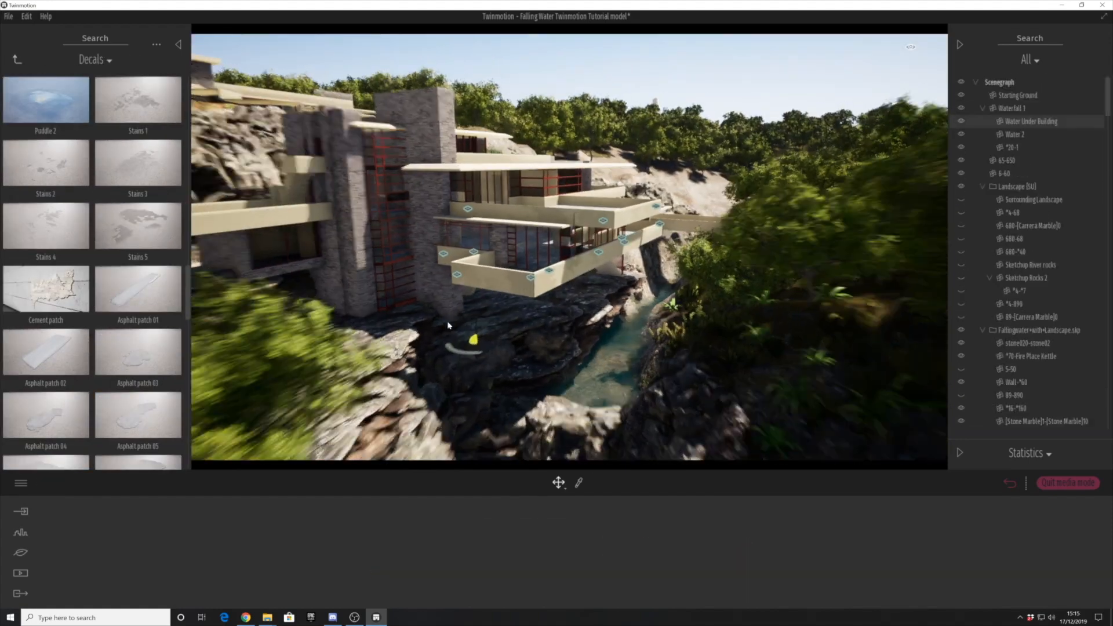
- Place a Stains 5 decal on the stone tower wall beside the red-framed windows, enlarge it and lower its opacity
right_click_drag(448, 325, 328, 315)
left_click_drag(137, 226, 474, 239)
left_click_drag(394, 574, 427, 573)
left_click(464, 242)
left_click(473, 239)
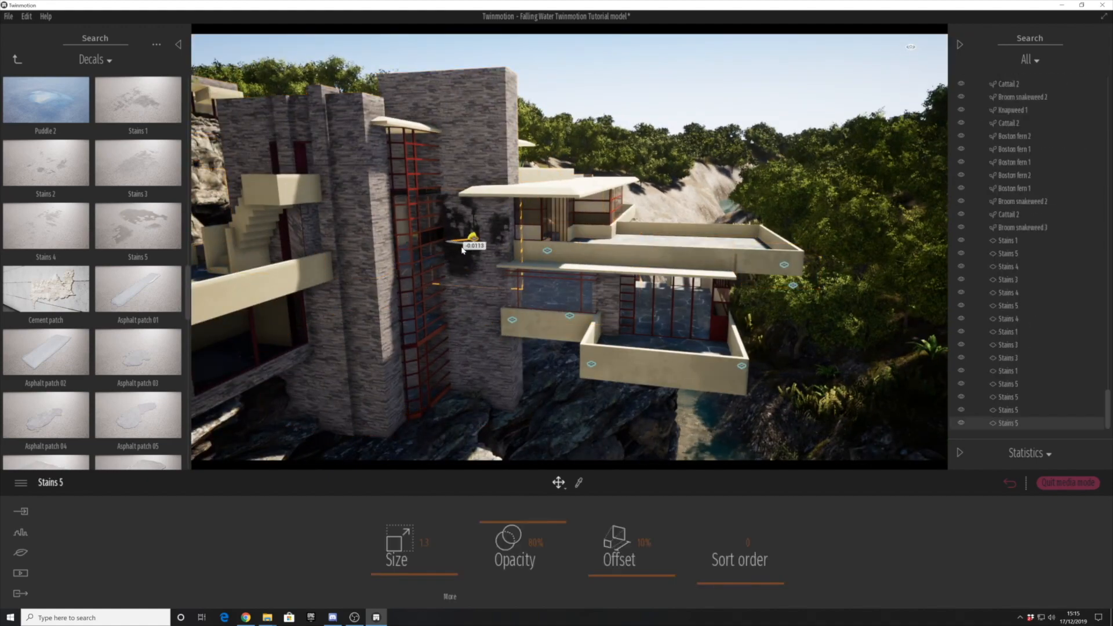
left_click_drag(529, 539, 509, 567)
left_click(486, 287)
- Place a Stains 4 decal near the top of the stone tower, resize it and lower its opacity
right_click_drag(486, 286, 488, 324)
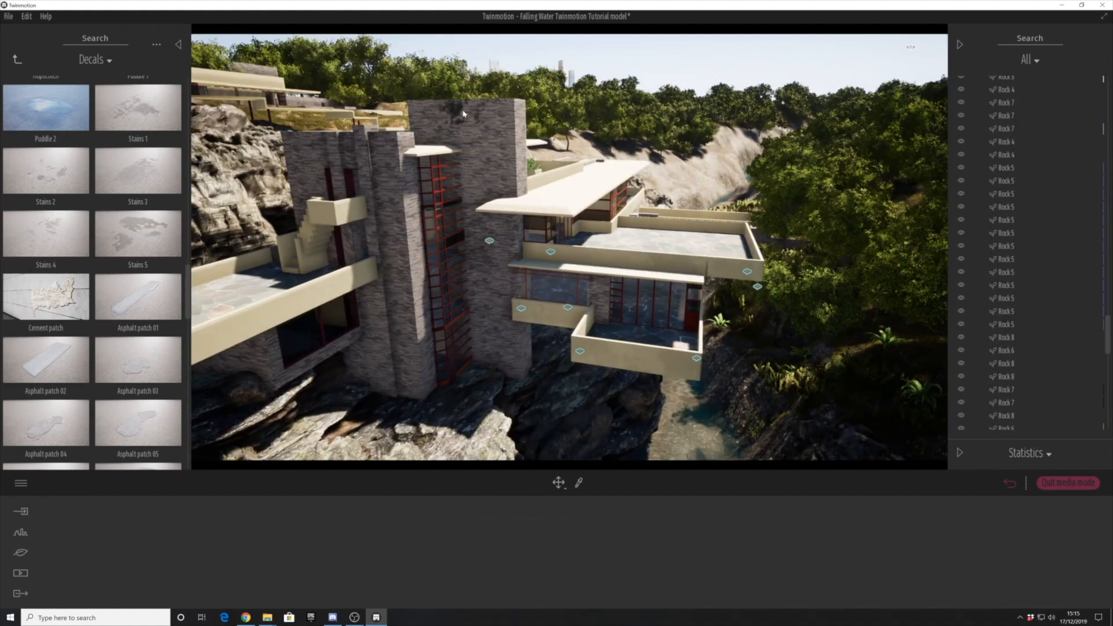
left_click_drag(46, 233, 439, 105)
left_click_drag(398, 561, 452, 558)
left_click_drag(531, 540, 513, 565)
left_click(487, 255)
- Place a Stains 5 decal on the outer end of the side terrace's parapet, with size 4.1 and opacity 15%
right_click_drag(487, 255, 452, 301)
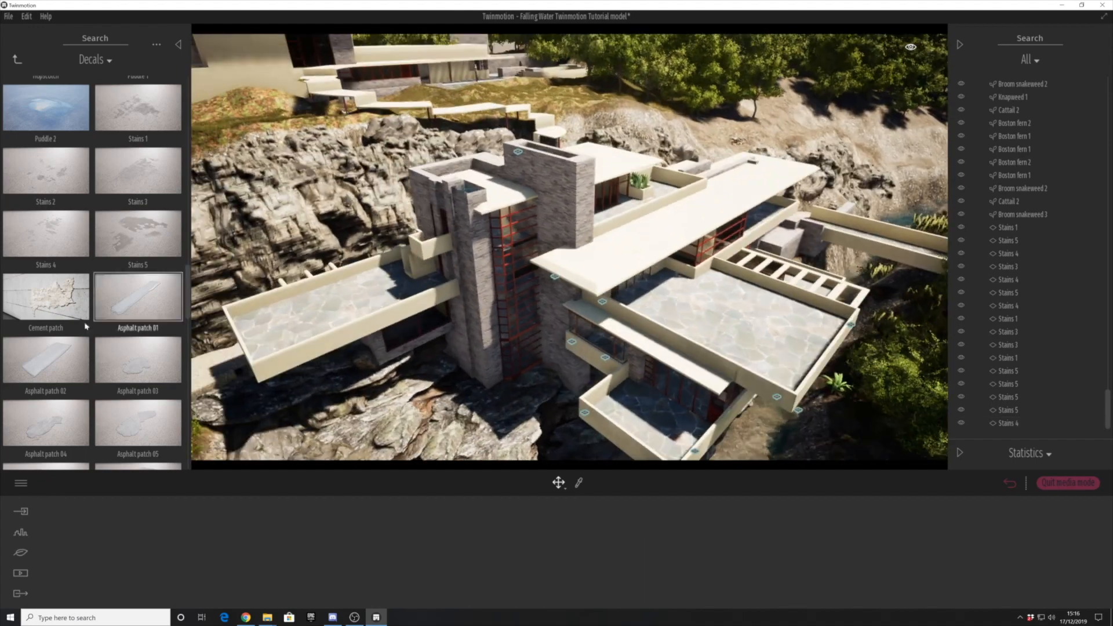
left_click_drag(138, 233, 282, 351)
left_click_drag(423, 583, 427, 554)
left_click_drag(530, 540, 515, 571)
- Place another Stains 5 decal at the tower end of the side terrace's parapet and lower its opacity
right_click_drag(371, 278, 355, 309)
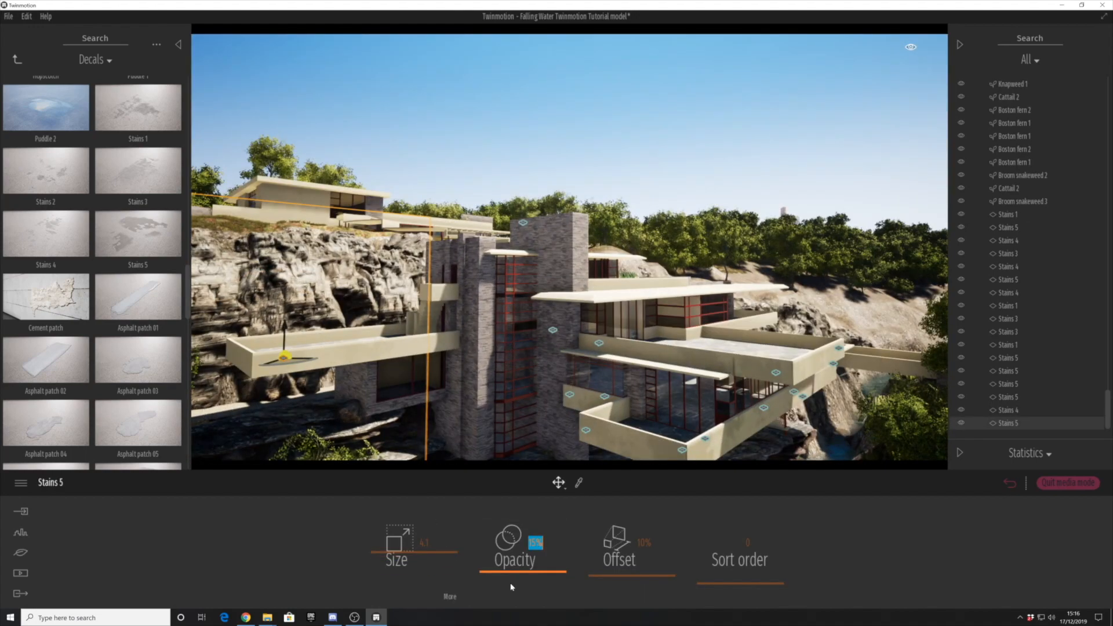
left_click_drag(439, 346, 441, 343)
left_click_drag(530, 540, 514, 566)
left_click(498, 278)
- Place a Cement patch decal on the lower balcony's front parapet and a Stains 5 decal of size 0.4 on the stair landing's parapet
right_click_drag(498, 278, 487, 302)
left_click(456, 329)
left_click(654, 138)
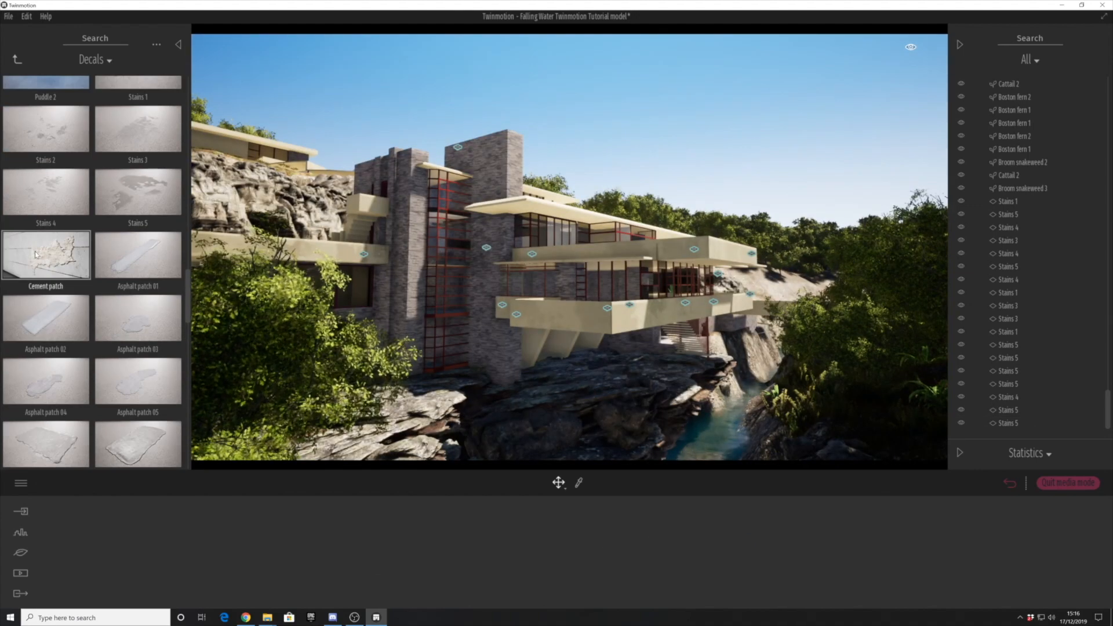
left_click(46, 255)
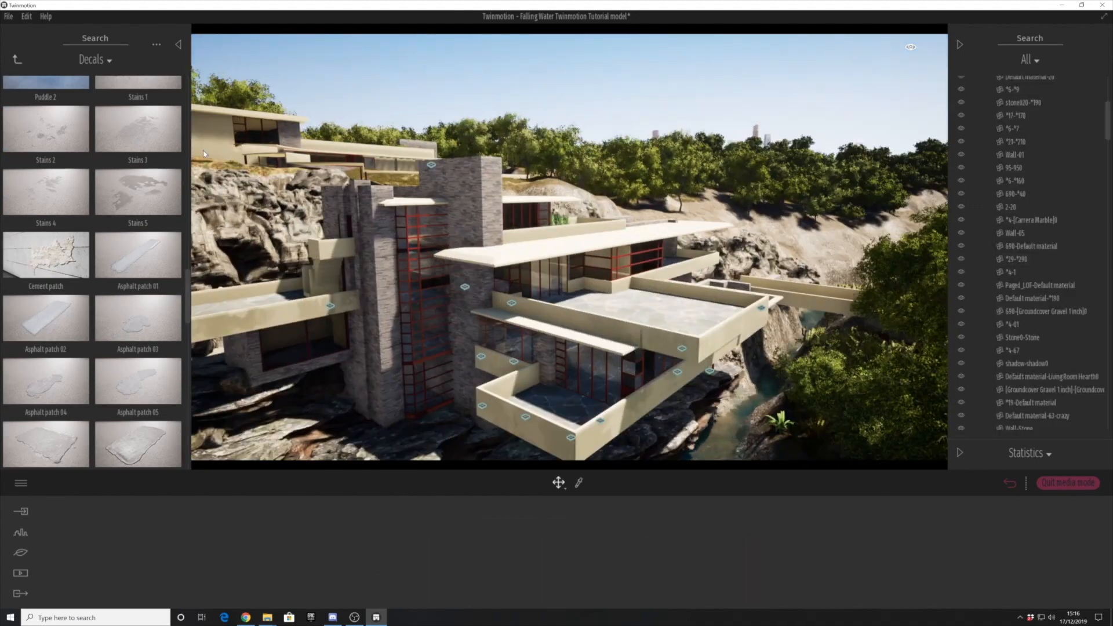
left_click_drag(138, 197, 332, 240)
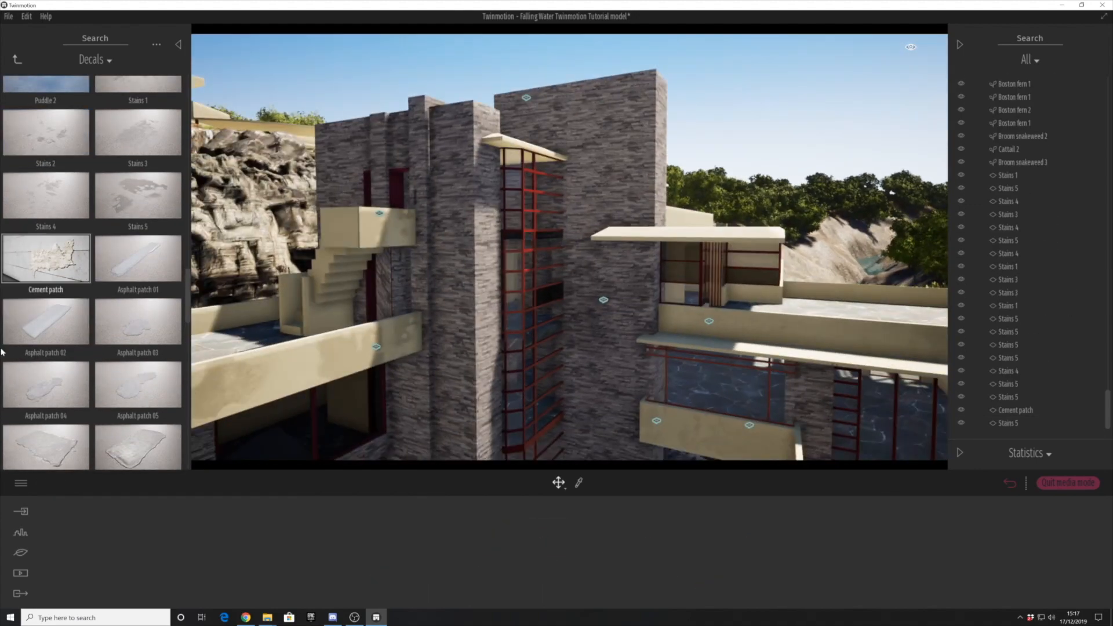
- Place Leaking water decals on the side terrace's parapet and on the lower balcony's front parapet
scroll(93, 261, "down", 10)
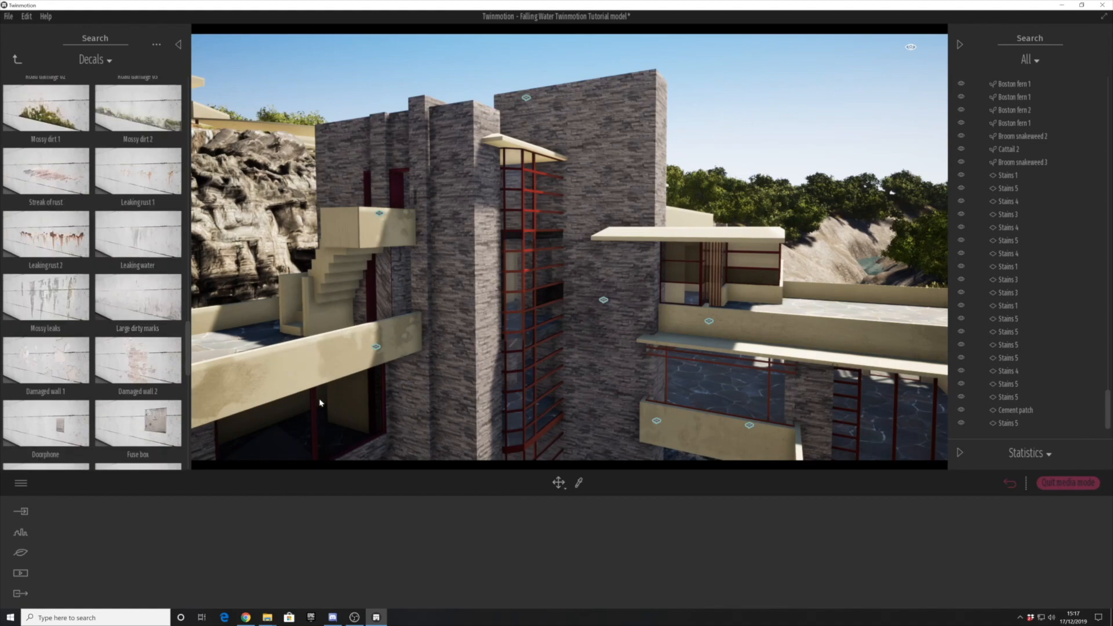
left_click_drag(138, 235, 315, 377)
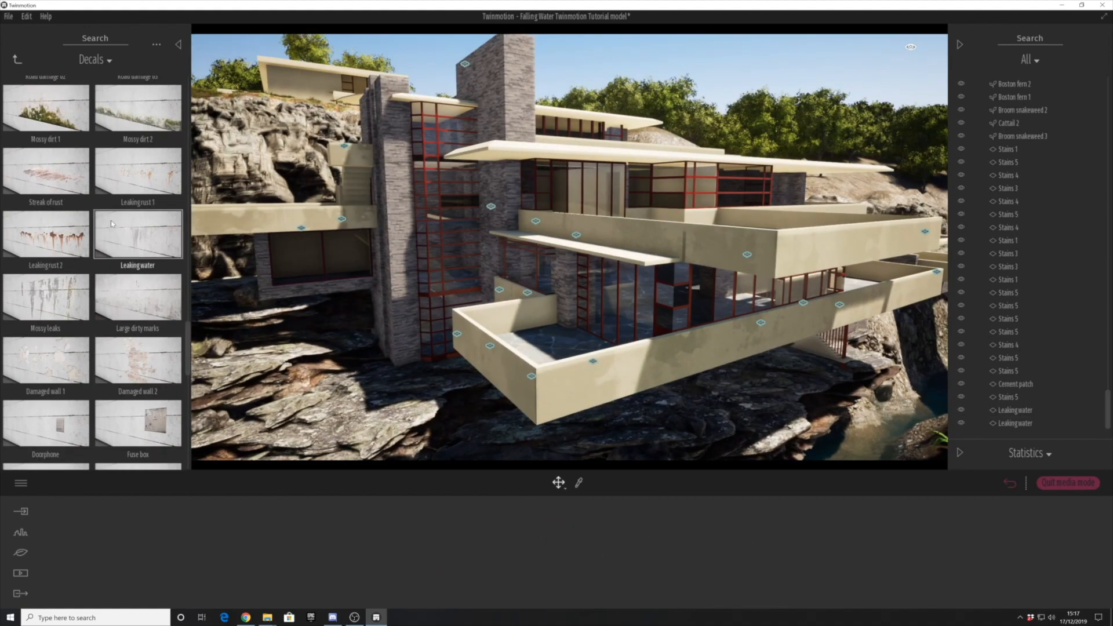
left_click_drag(138, 234, 594, 378)
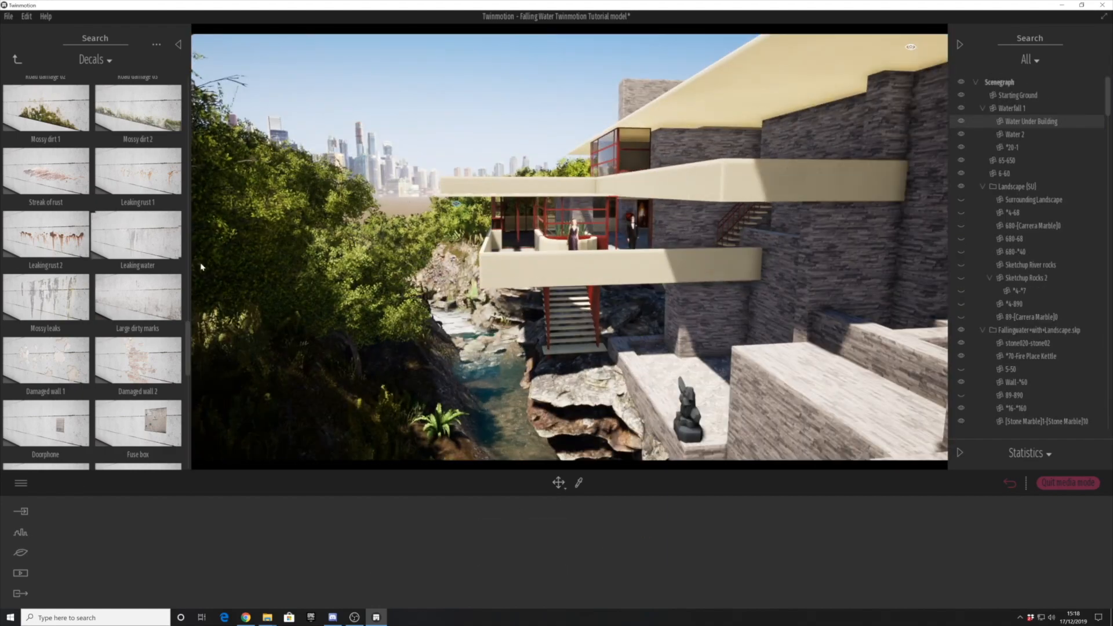
- Place two Leaking water decals on the balcony parapet above the river stairs and adjust the second one's size
left_click(517, 281)
left_click_drag(138, 234, 567, 281)
left_click_drag(414, 556, 450, 556)
- Select both Leaking water decals above the river stairs and set their opacity to 20%
left_click(510, 284)
left_click(566, 281, "ctrl")
left_click(536, 543)
type("2")
scroll(93, 272, "down", 10)
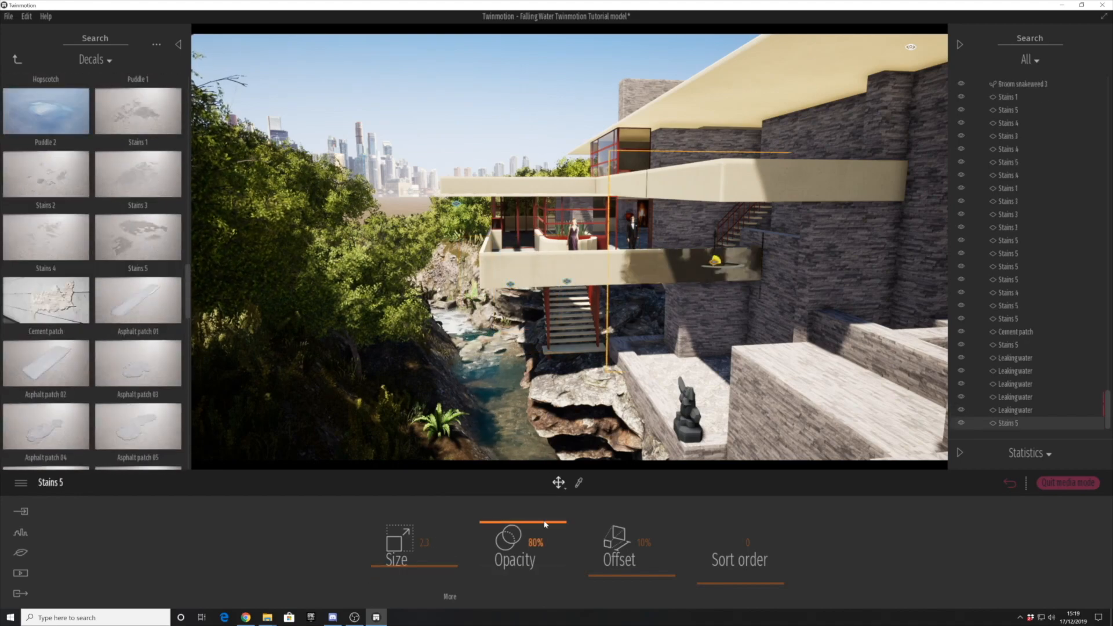
- Place a Stains 5 decal on the near end of the long upper roof and adjust its opacity
key("Escape")
scroll(568, 249, "down", 10)
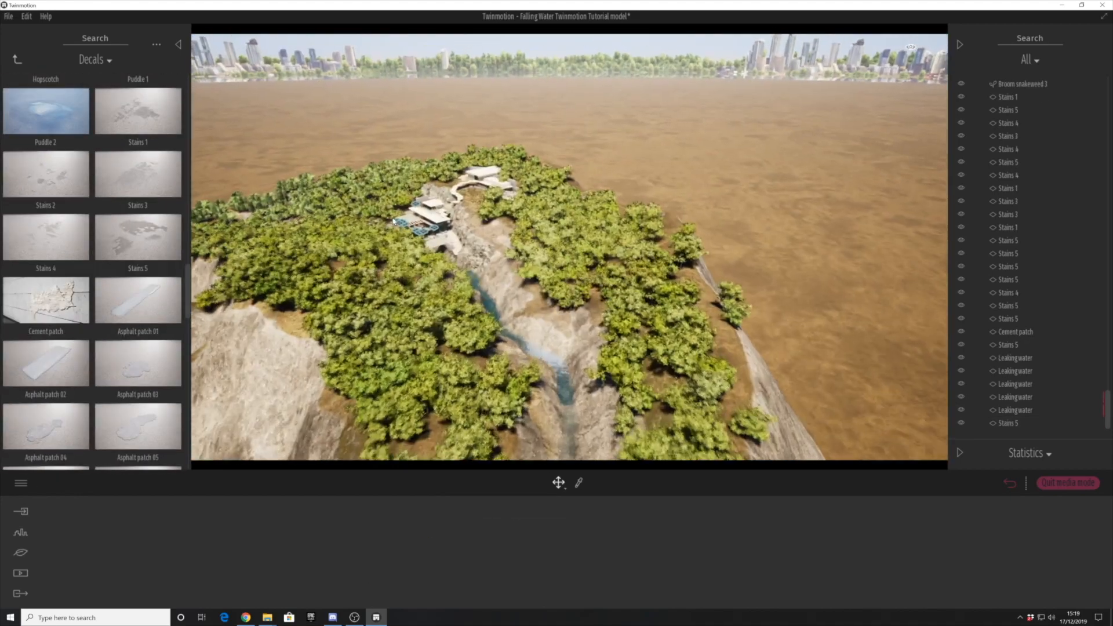
left_click(443, 183)
scroll(486, 249, "up", 3)
scroll(486, 249, "up", 8)
right_click_drag(486, 249, 394, 321)
left_click(394, 322)
left_click_drag(512, 542, 500, 531)
- Place a Stains 5 decal of size 3.6 on the middle of the long upper roof, rotate it and lower its opacity
left_click_drag(138, 237, 551, 244)
left_click_drag(415, 545, 444, 589)
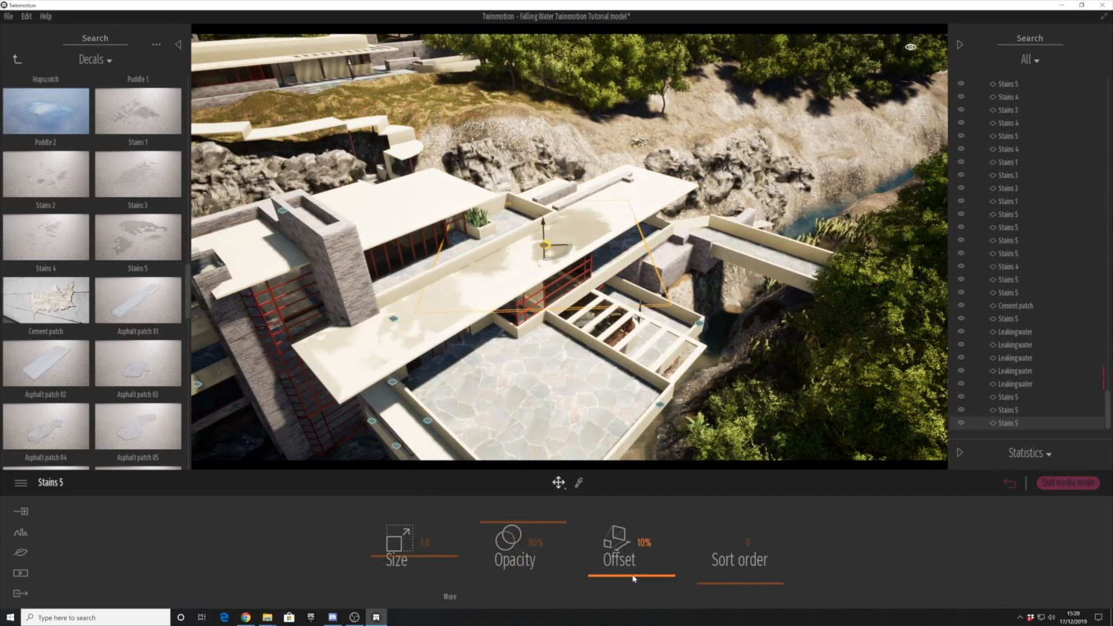
left_click_drag(515, 526, 515, 543)
right_click_drag(568, 249, 591, 232)
left_click(580, 255)
- Place an enlarged Stains 3 decal on the house roof, lower its opacity and adjust its orientation
left_click_drag(802, 251, 591, 236)
left_click_drag(414, 550, 427, 546)
left_click_drag(515, 525, 515, 533)
right_click_drag(568, 249, 521, 290)
left_click(545, 278)
- Place another Stains 5 decal on the roof and adjust its size
left_click_drag(138, 247, 453, 249)
left_click_drag(414, 544, 515, 540)
left_click(539, 110)
- Place a Road damage 01 decal of size 0.4 and 17% opacity on the lower balcony's front parapet near the corner
right_click_drag(539, 250, 498, 331)
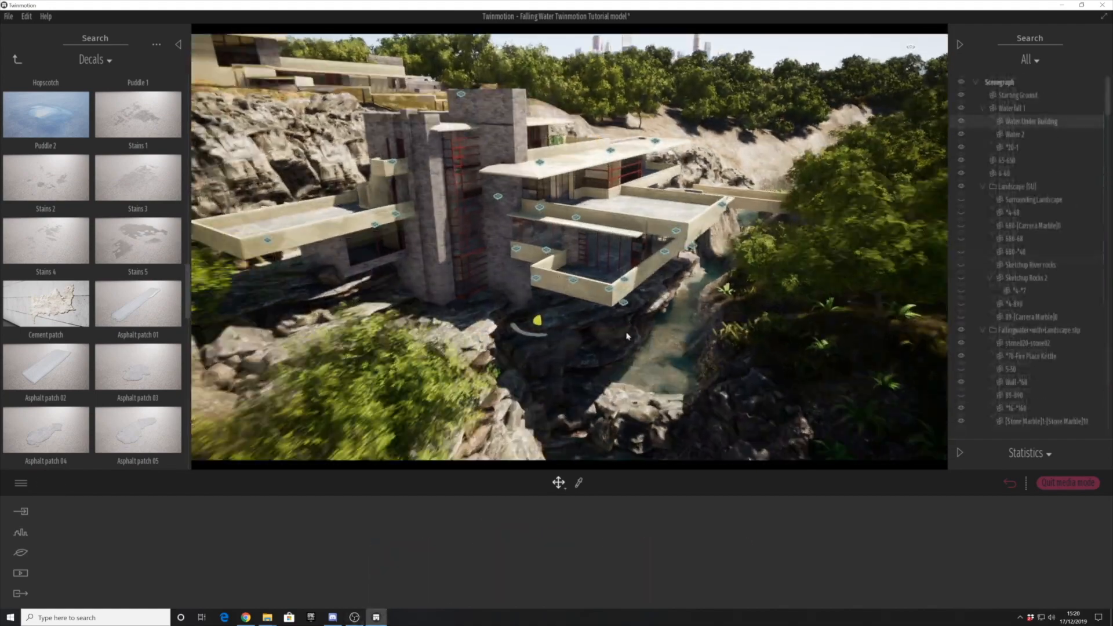
mouse_move(626, 335)
right_mouse_down()
mouse_move(623, 377)
mouse_move(620, 348)
right_mouse_up()
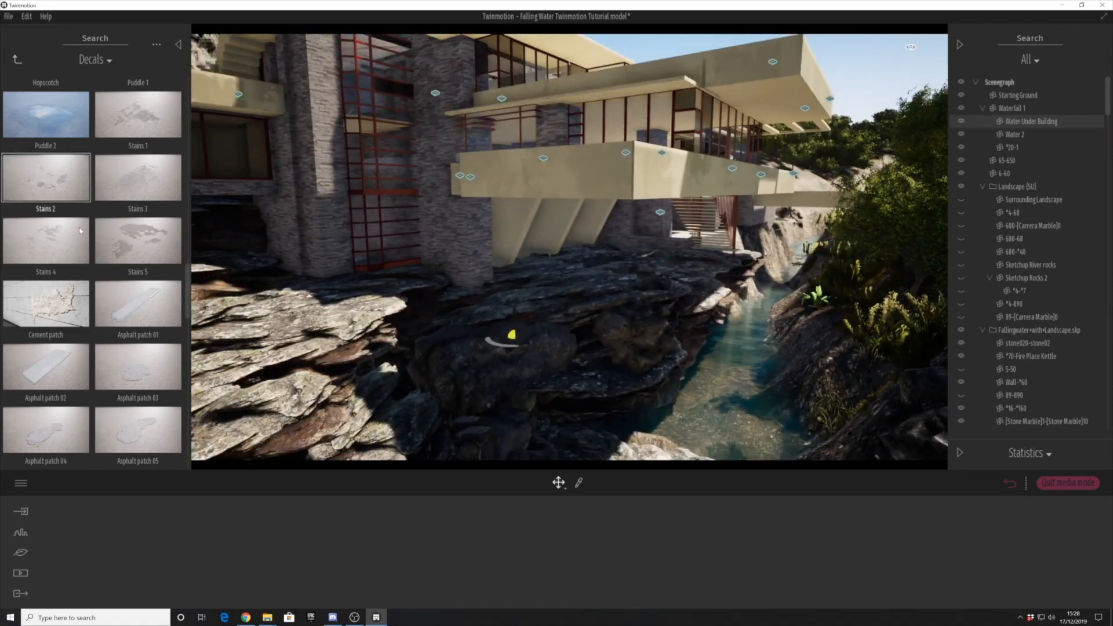
scroll(152, 413, "up", 2)
scroll(152, 413, "down", 5)
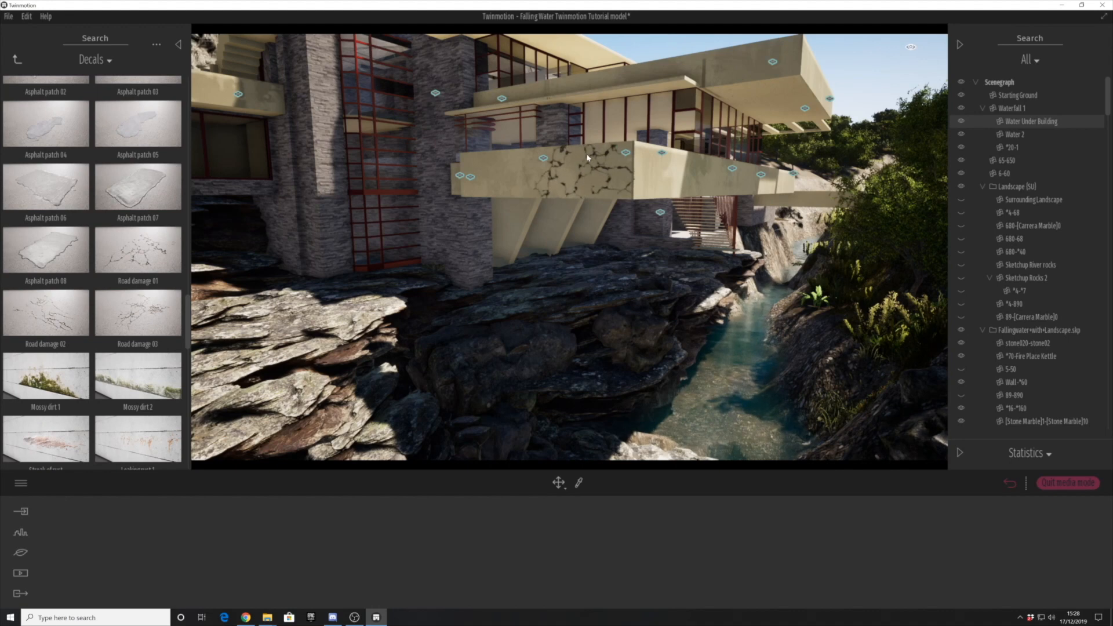
left_click_drag(587, 156, 586, 156)
left_click_drag(443, 578, 442, 581)
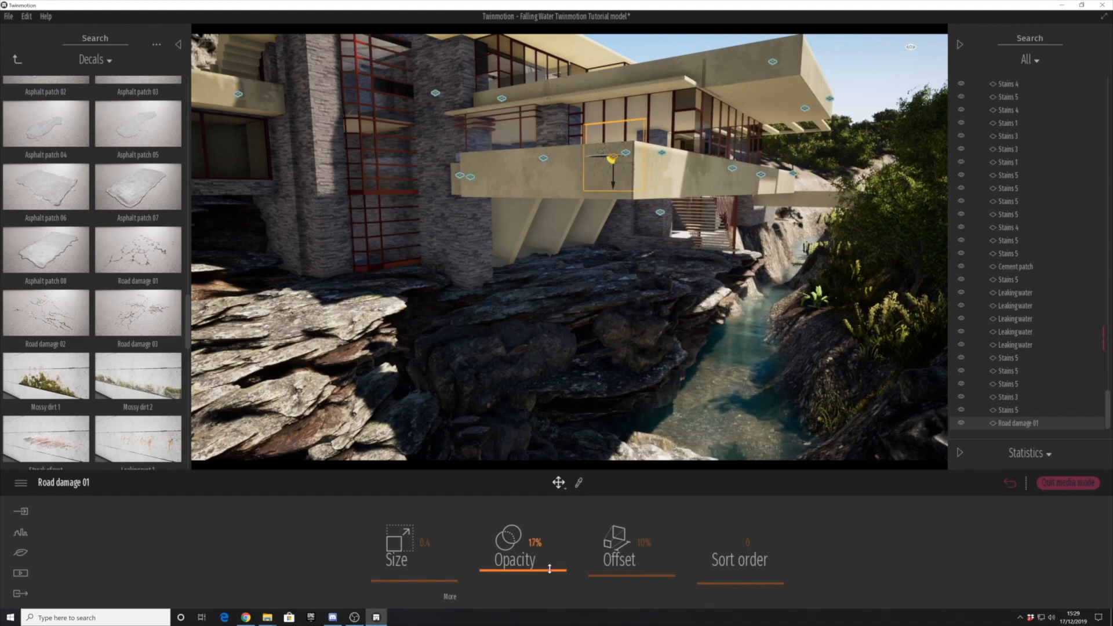
left_click(686, 436)
- Place a Road damage 02 decal of size 0.6 on the lower balcony's river-side parapet near the corner
middle_click_drag(686, 436, 614, 422, "shift")
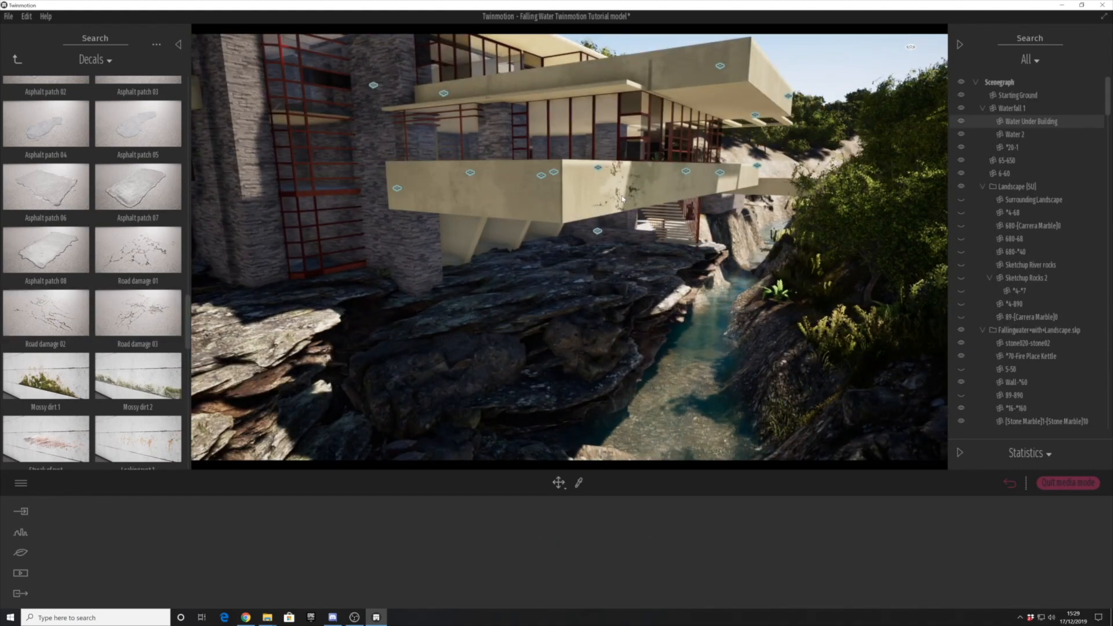
left_click_drag(46, 313, 600, 185)
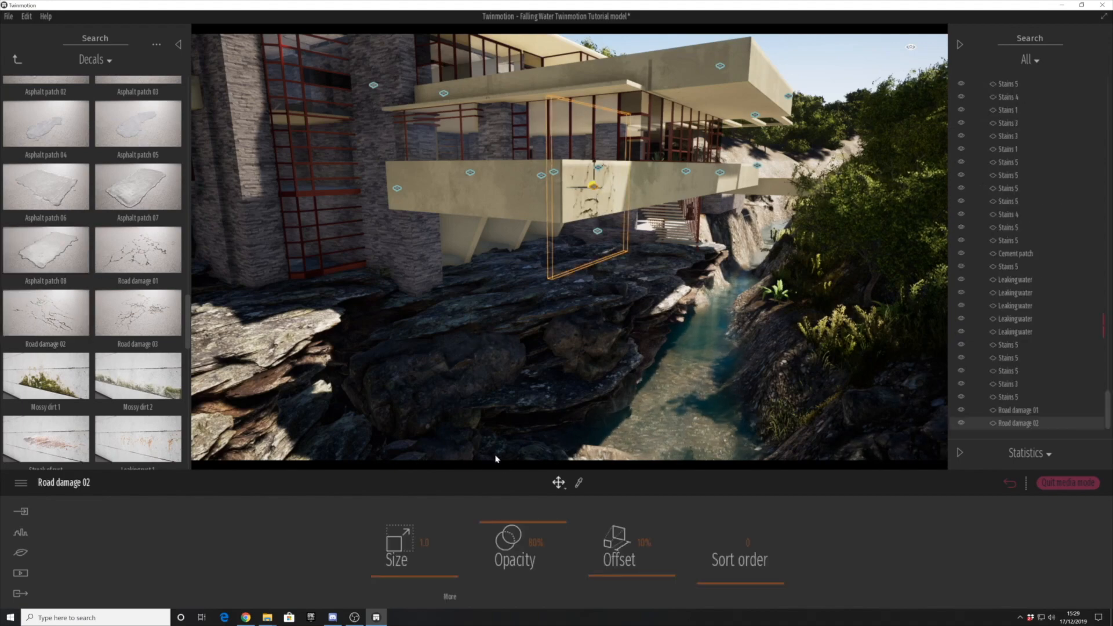
left_click_drag(414, 584, 415, 583)
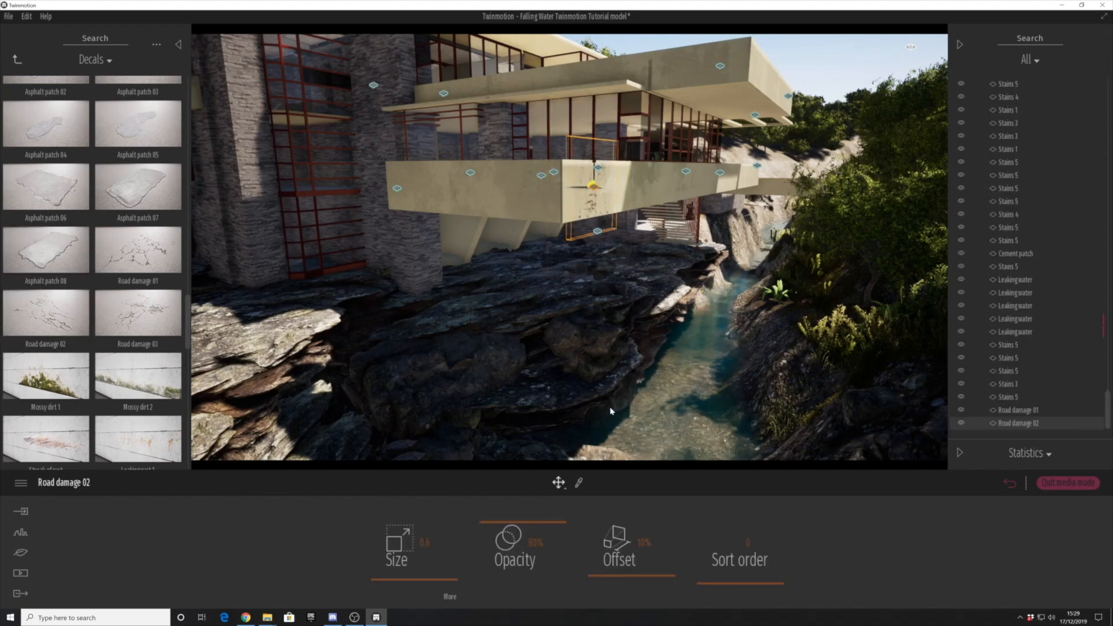
middle_click_drag(613, 415, 585, 299, "shift")
- Place a Road damage 02 decal of size 0.6 on the far terrace's parapet beyond the stone tower and lower its opacity
left_click_drag(605, 194, 689, 190)
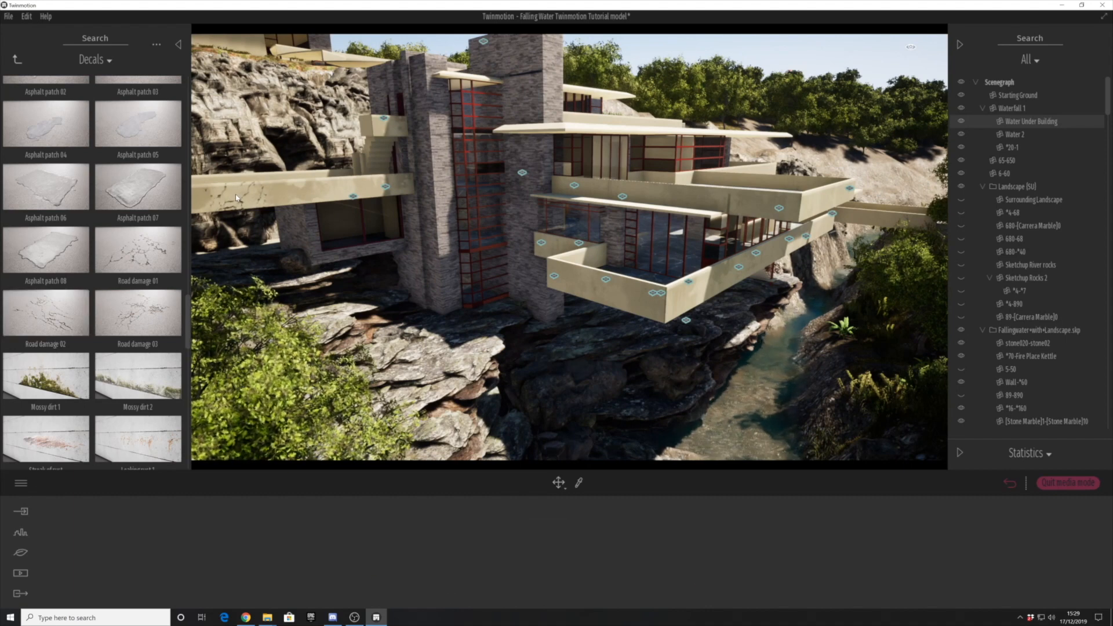
left_click(235, 198)
left_click_drag(441, 578, 439, 577)
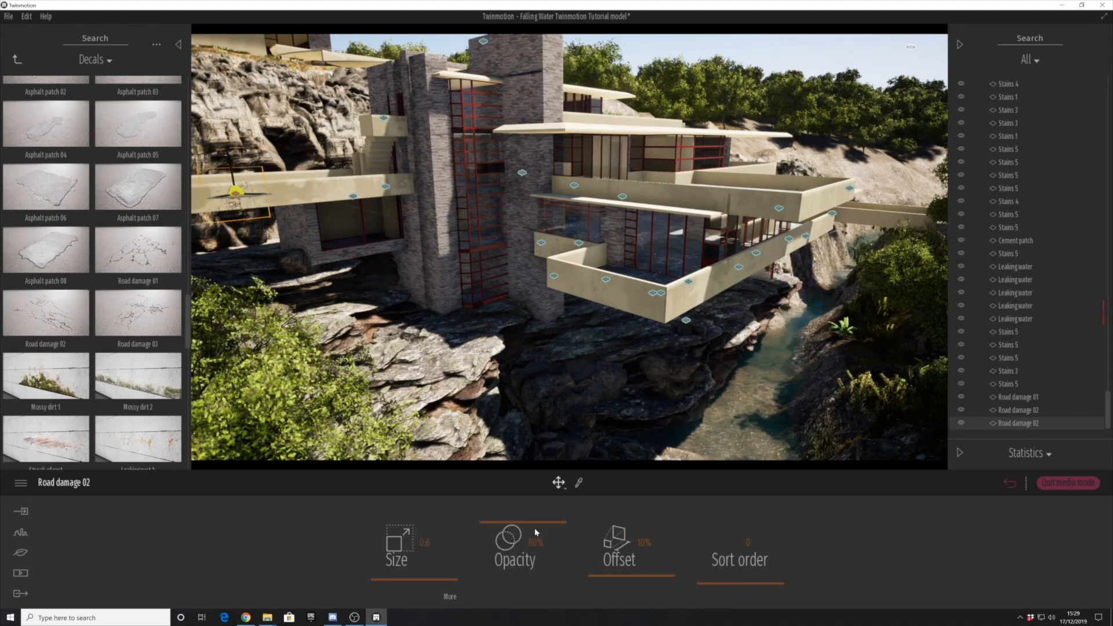
left_click_drag(523, 522, 522, 576)
left_click(638, 425)
- Place a Damaged wall 1 decal of size 1.0 on the upper balcony's front parapet and lower its opacity
scroll(47, 408, "down", 11)
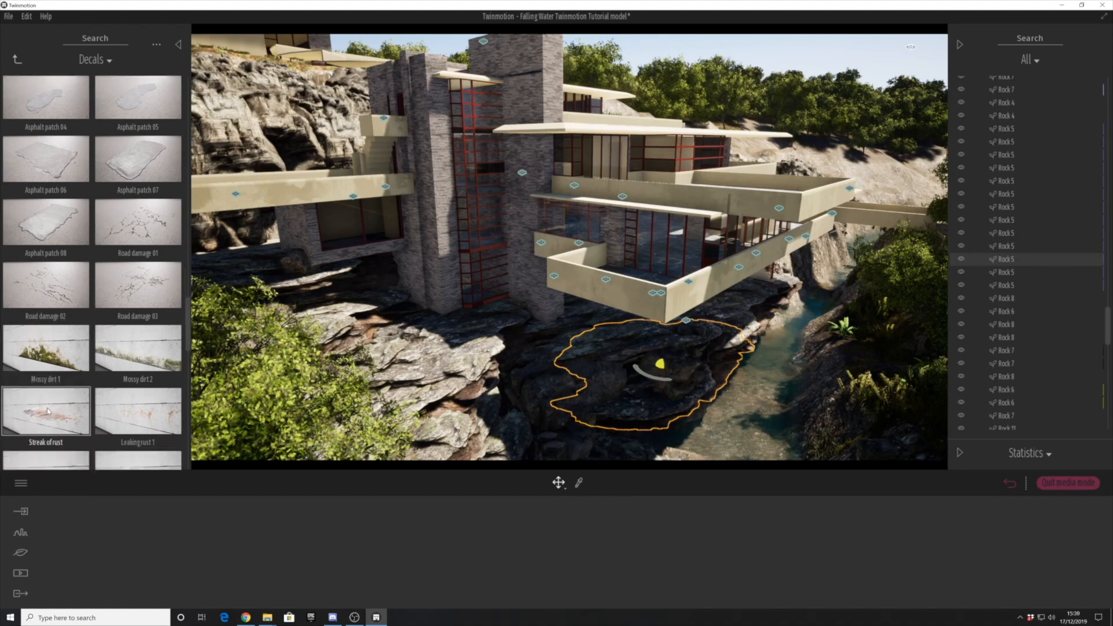
scroll(129, 389, "down", 1)
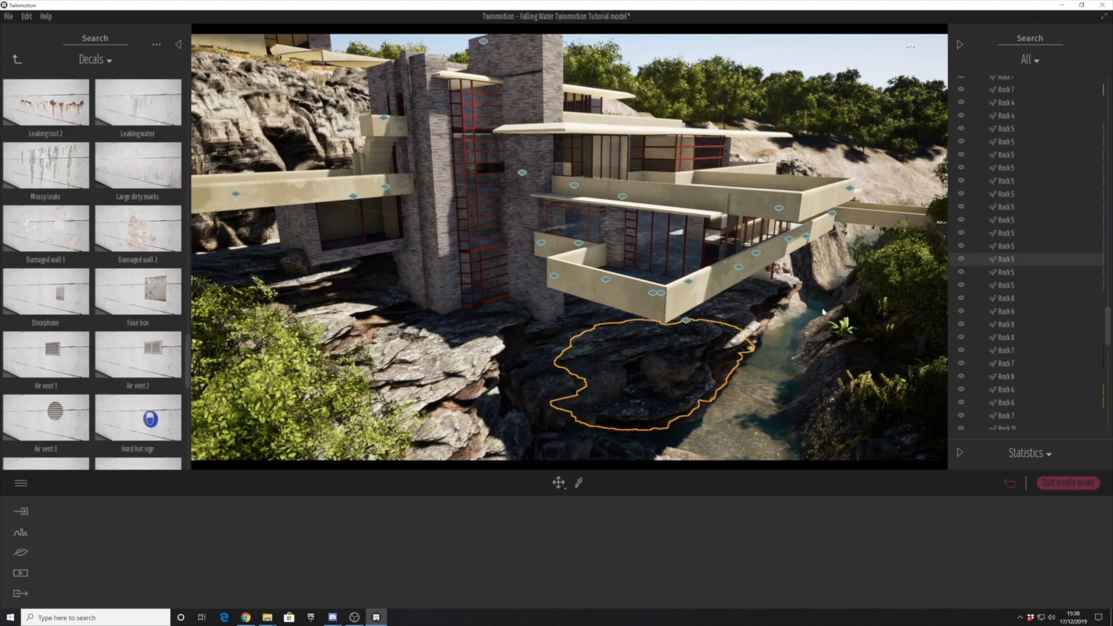
left_click(677, 197)
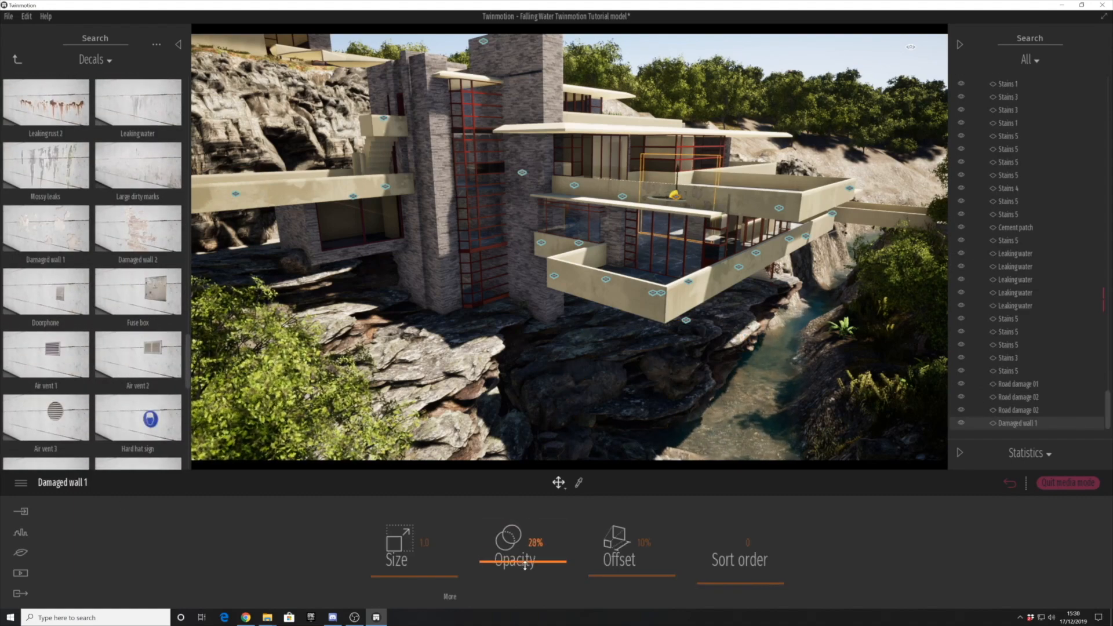
left_click(718, 447)
- Place a Damaged wall 1 decal of size 0.9 on the lower balcony's underside and set its opacity to 14%
scroll(135, 359, "down", 10)
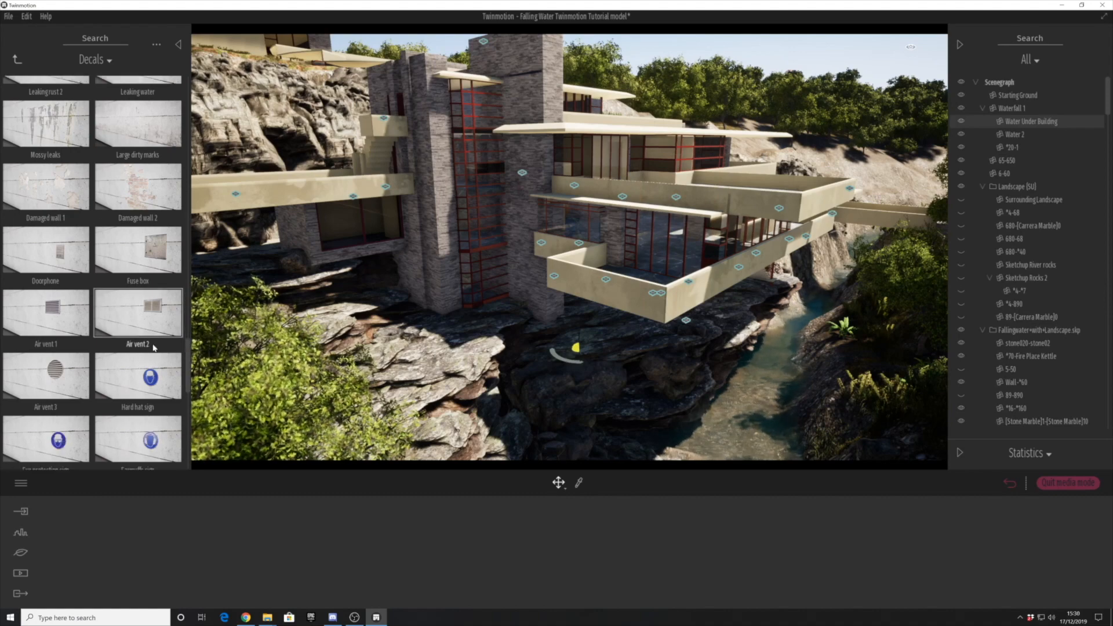
scroll(135, 359, "down", 3)
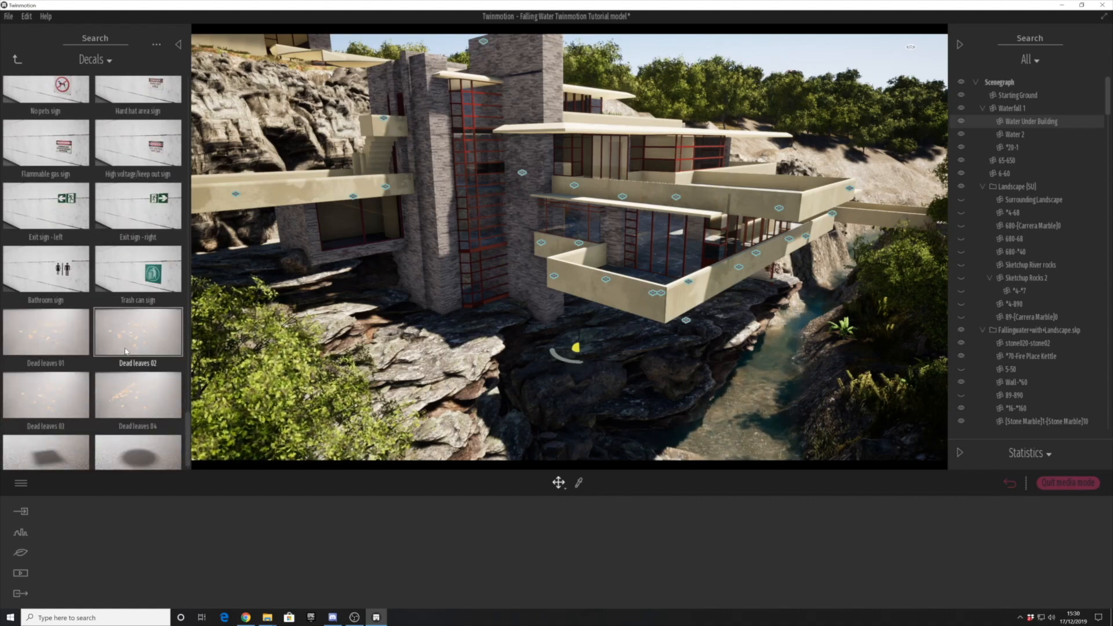
right_click_drag(671, 329, 536, 301)
scroll(118, 259, "up", 12)
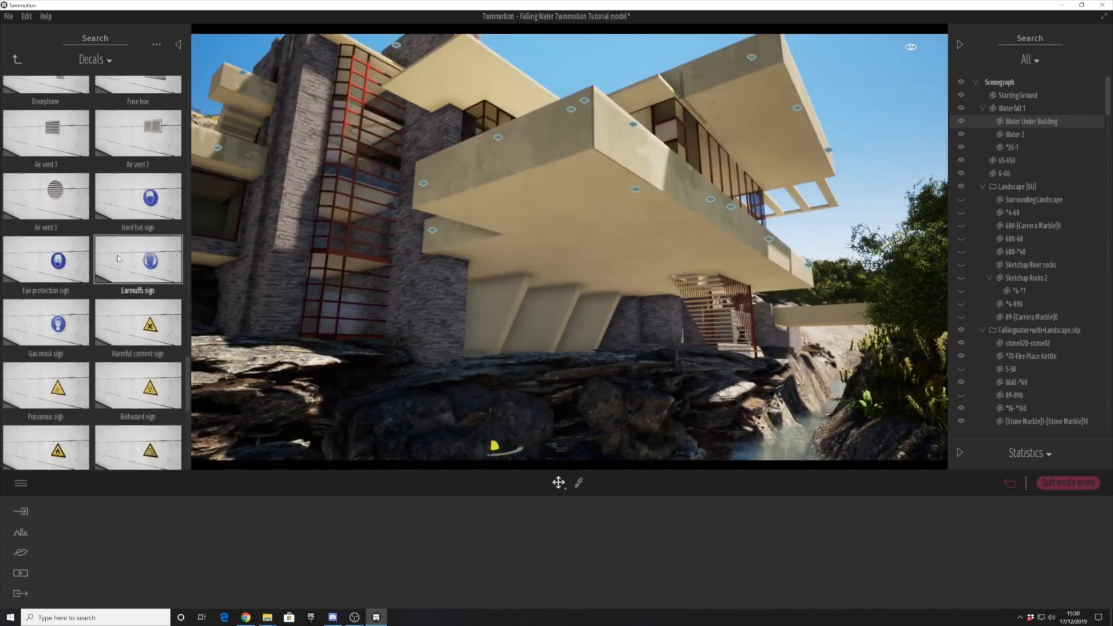
scroll(119, 259, "up", 1)
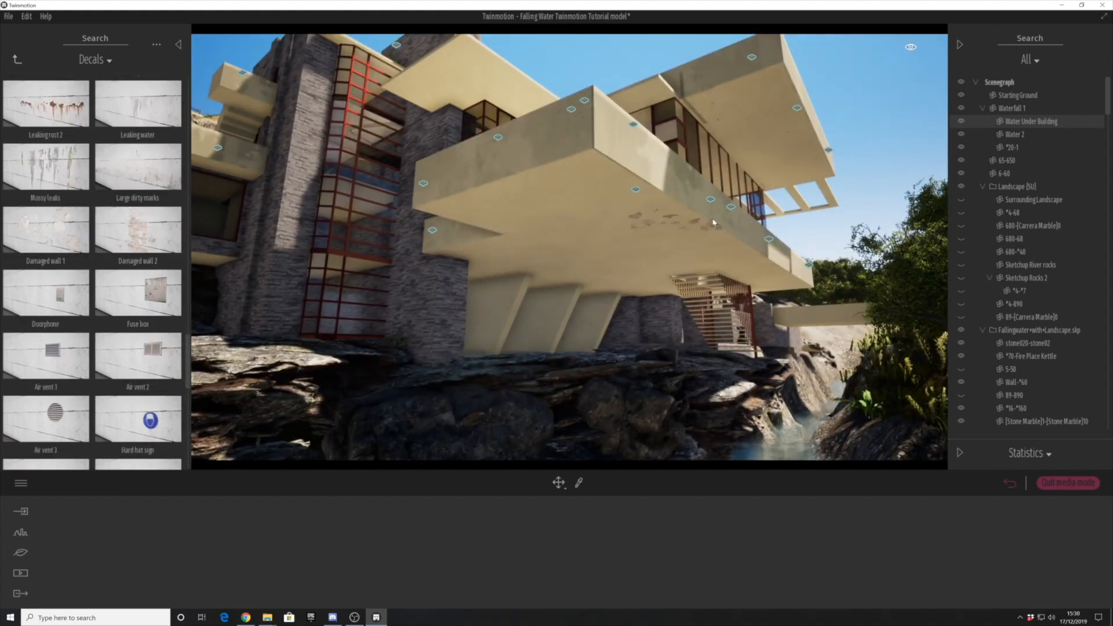
left_click_drag(516, 202, 530, 205)
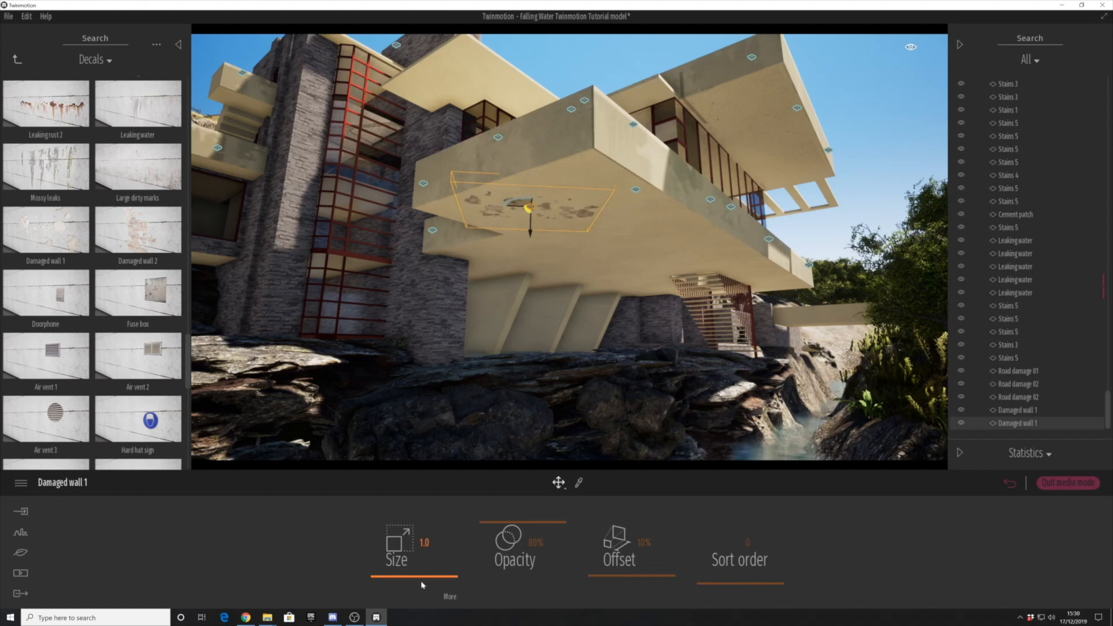
left_click_drag(427, 576, 429, 576)
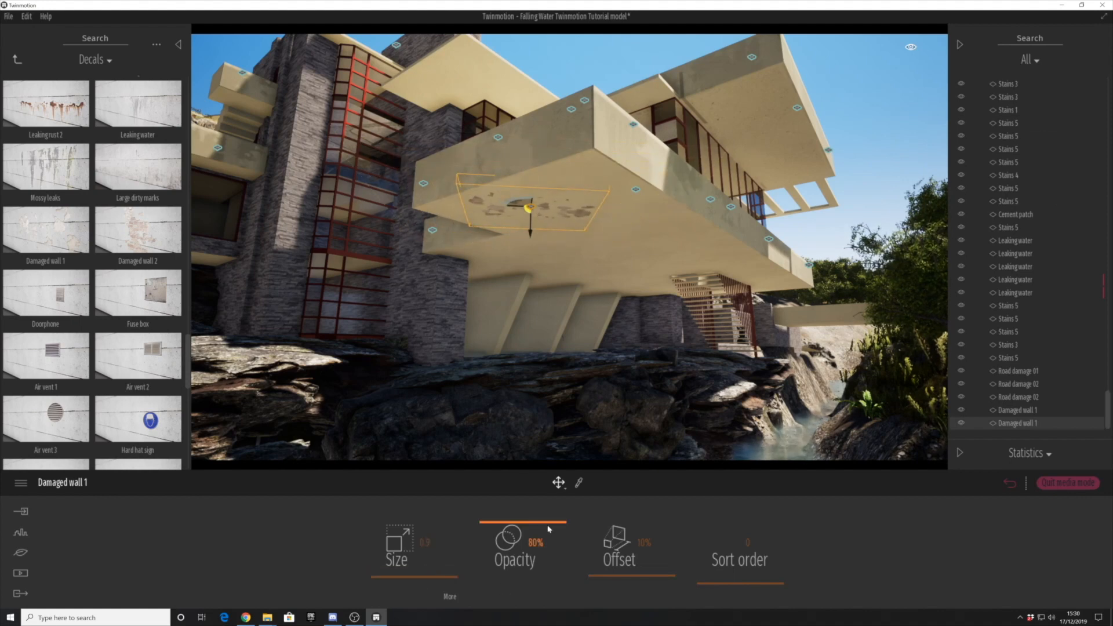
left_click_drag(536, 572, 534, 573)
- Place a large Stains 5 decal on the lower balcony's underside and adjust its size and opacity
scroll(145, 209, "down", 10)
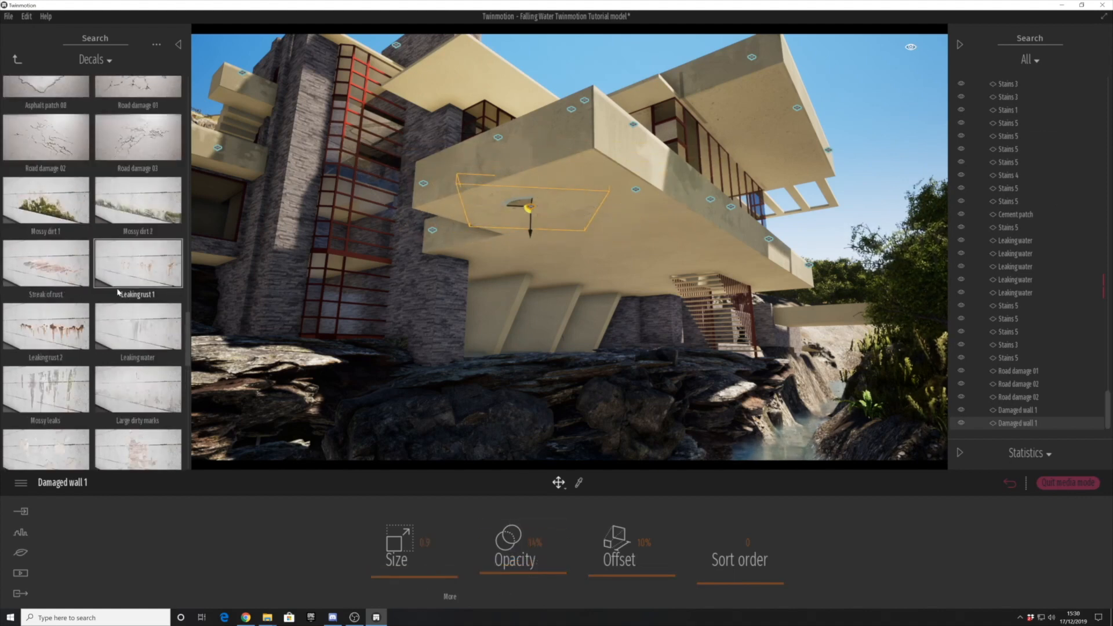
scroll(145, 210, "up", 1)
mouse_move(603, 232)
left_mouse_down()
mouse_move(142, 249)
mouse_move(600, 242)
left_mouse_up()
scroll(142, 249, "up", 2)
left_click_drag(430, 573, 431, 571)
left_click_drag(548, 562, 531, 561)
- Place a Stains 5 decal on the first concrete support beneath the lower balcony and lower its opacity
left_click_drag(137, 232, 484, 293)
left_click_drag(560, 513, 545, 574)
key("Escape")
- Place an enlarged Stains 3 decal on the second concrete support beneath the balcony and lower its opacity
mouse_move(581, 422)
right_mouse_down()
mouse_move(553, 452)
mouse_move(580, 426)
right_mouse_up()
key("w")
left_click_drag(138, 169, 457, 300)
left_click_drag(416, 578, 416, 567)
left_click_drag(523, 523, 528, 568)
- Place a Stains 1 decal of size 3.8 and 9% opacity on the third concrete support beneath the balcony
middle_click_drag(563, 397, 493, 418, "shift")
left_click_drag(138, 110, 513, 321)
mouse_move(416, 577)
left_mouse_down()
mouse_move(416, 539)
mouse_move(415, 555)
left_mouse_up()
left_click_drag(523, 523, 535, 578)
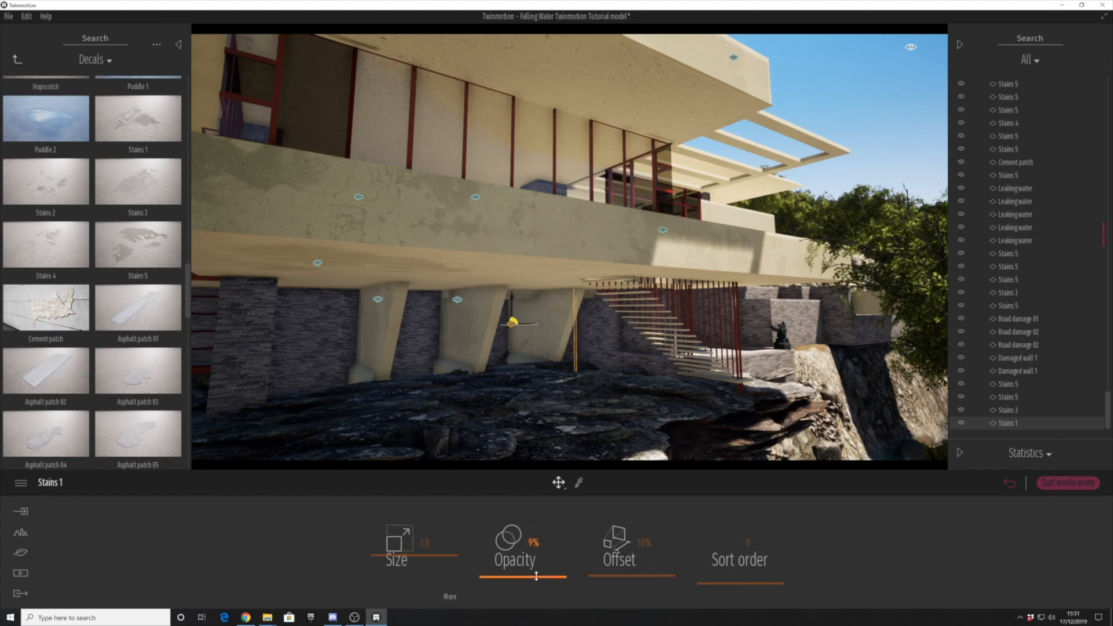
- Place a Stains 3 decal of size 4.2 and 14% opacity on the balcony's underside above the river stairs
middle_click_drag(536, 443, 475, 431, "shift")
left_click_drag(149, 174, 745, 244)
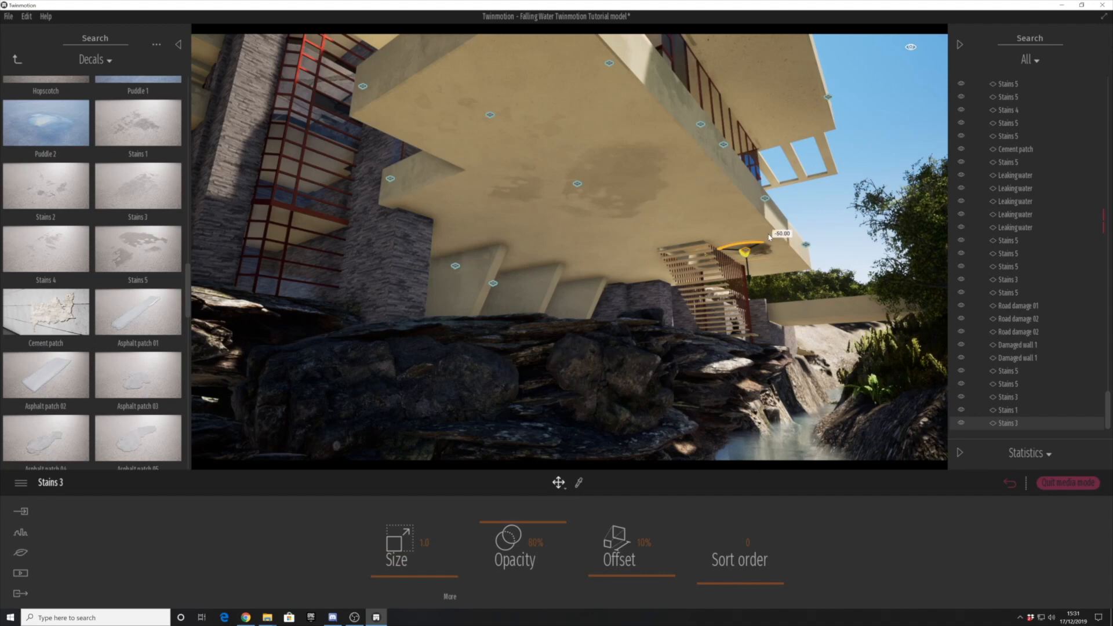
left_click_drag(419, 577, 426, 551)
left_click_drag(765, 246, 728, 253)
left_click_drag(522, 525, 518, 573)
left_click(892, 122)
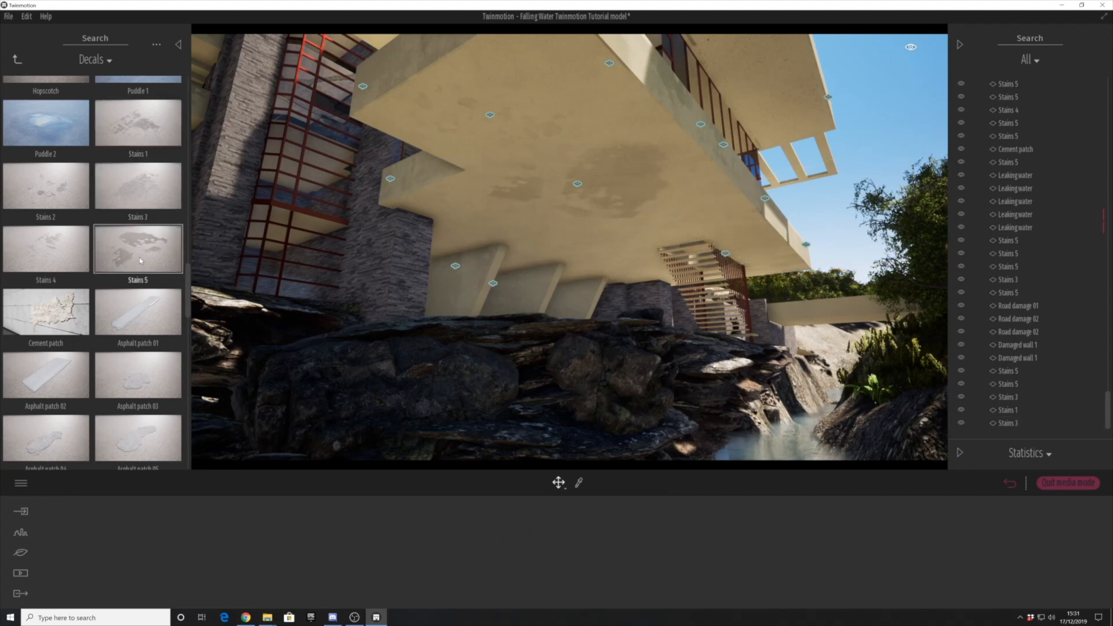
- Duplicate the Stains 3 decal above the river stairs along the balcony's underside
left_click(724, 258)
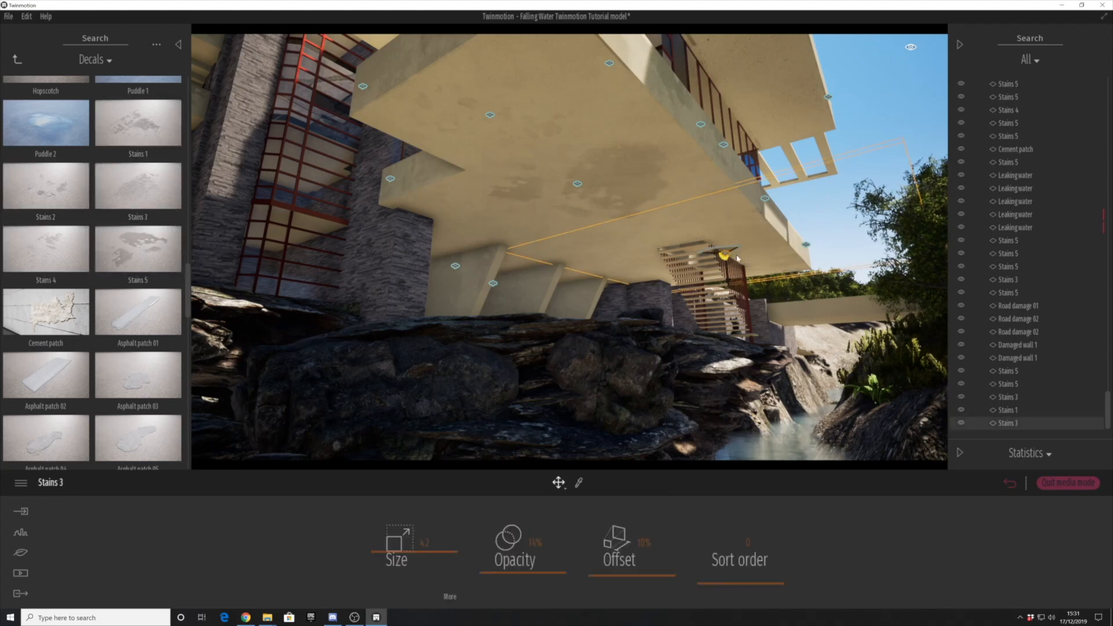
left_click_drag(725, 255, 594, 271)
left_click_drag(511, 269, 512, 269, "shift")
left_click(531, 367)
- Place a Stains 3 decal of size 1.7 on the underside of the lower balcony's front corner and lower its opacity
middle_click_drag(387, 143, 427, 165)
left_click_drag(140, 210, 559, 136)
left_click_drag(450, 575, 450, 567)
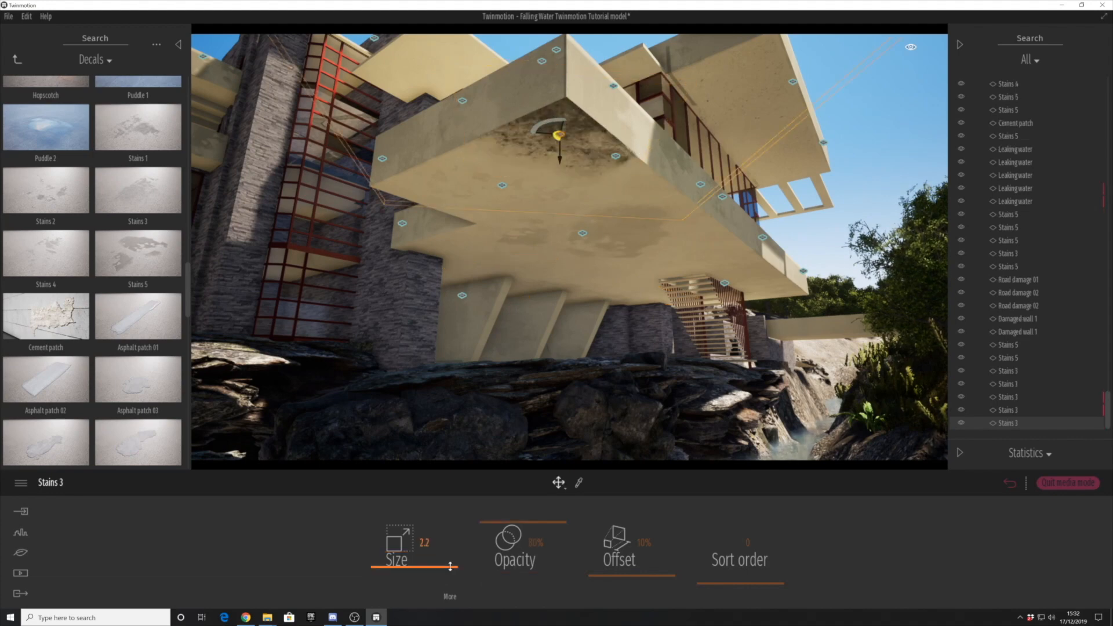
left_click_drag(550, 132, 551, 149)
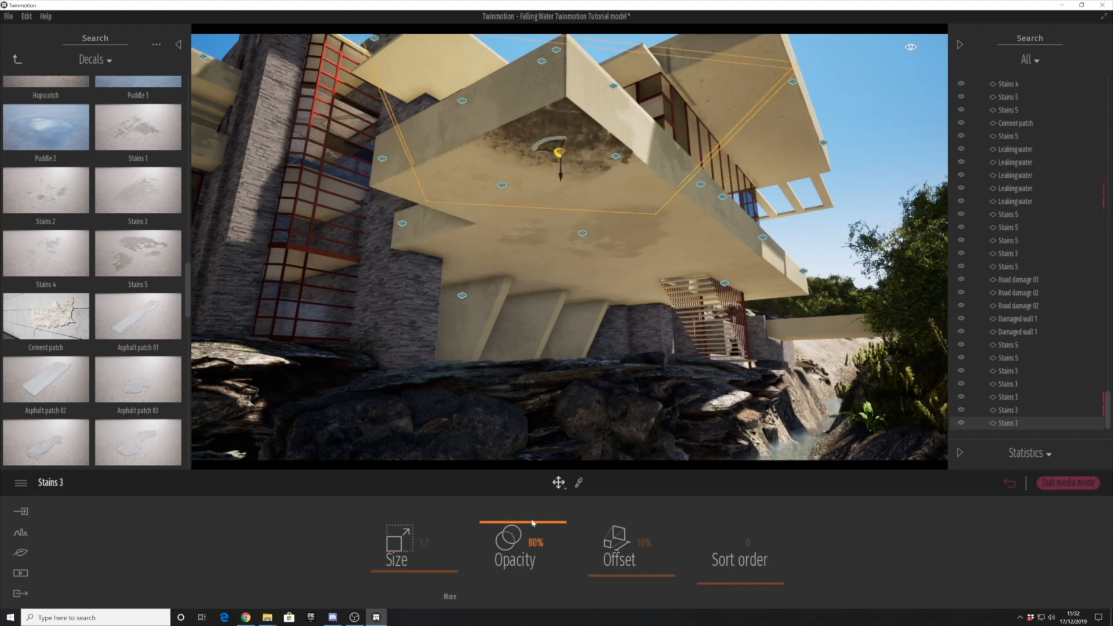
left_click_drag(533, 522, 523, 574)
left_click(813, 245)
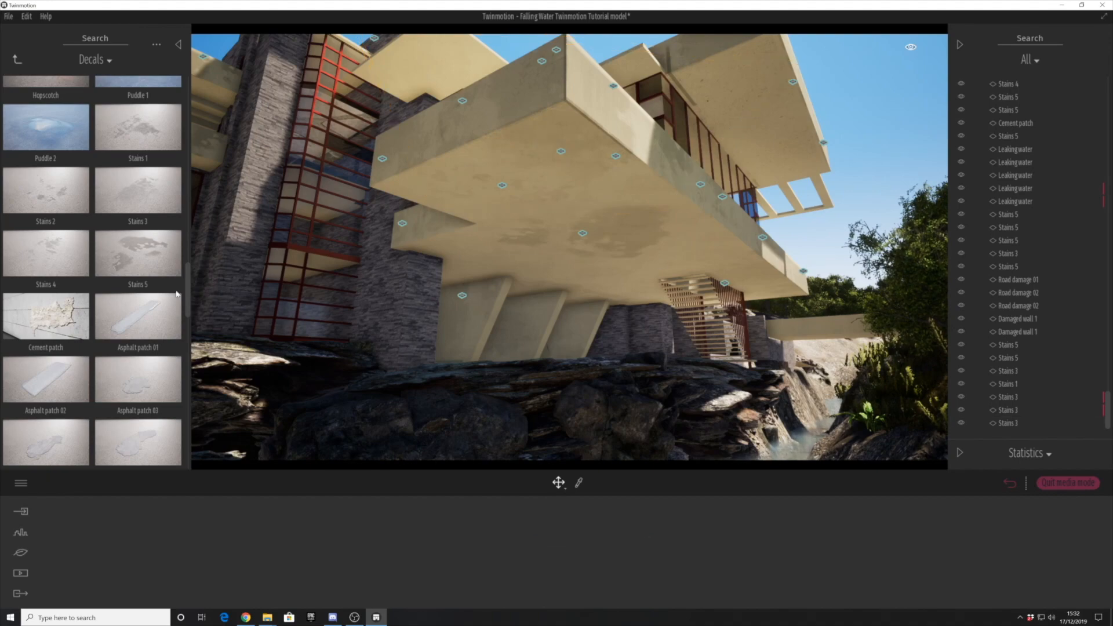
- Place a Stains 4 decal on the underside beyond the concrete supports and a Stains 5 decal of size 1.9 and 9% opacity beside the stone pier
left_click_drag(47, 253, 597, 281)
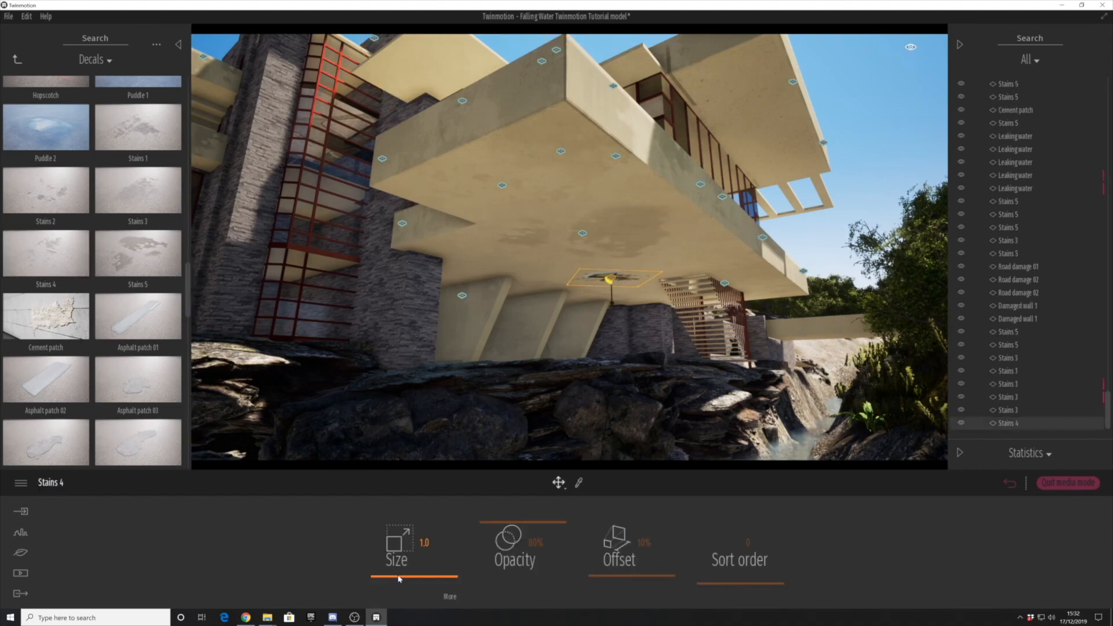
left_click(803, 239)
scroll(803, 239, "down", 3)
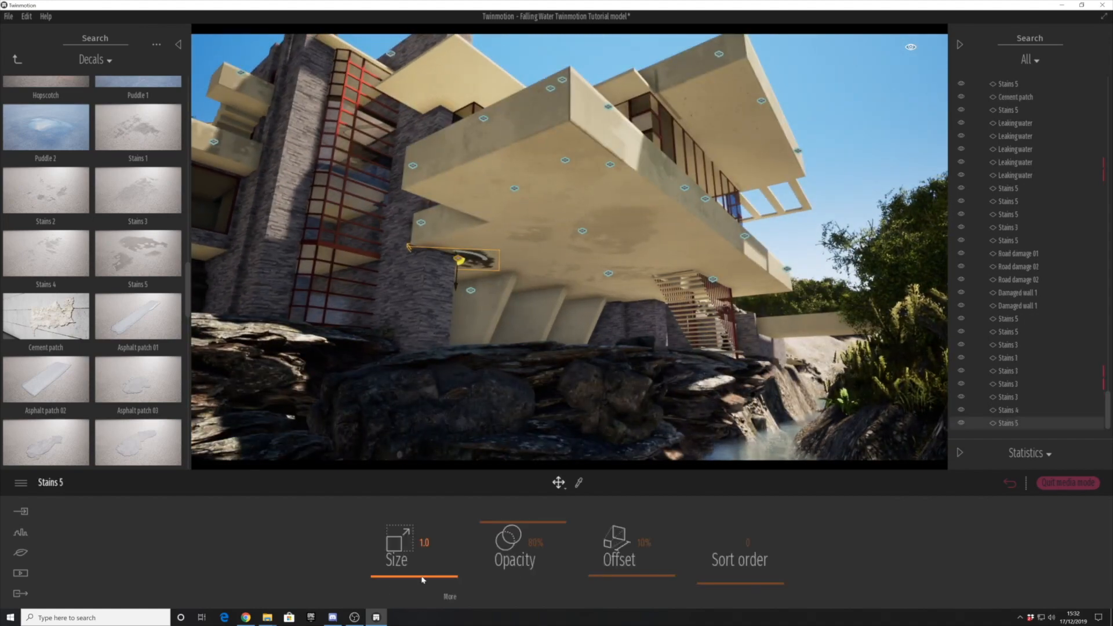
left_click_drag(422, 577, 429, 569)
left_click_drag(560, 522, 544, 576)
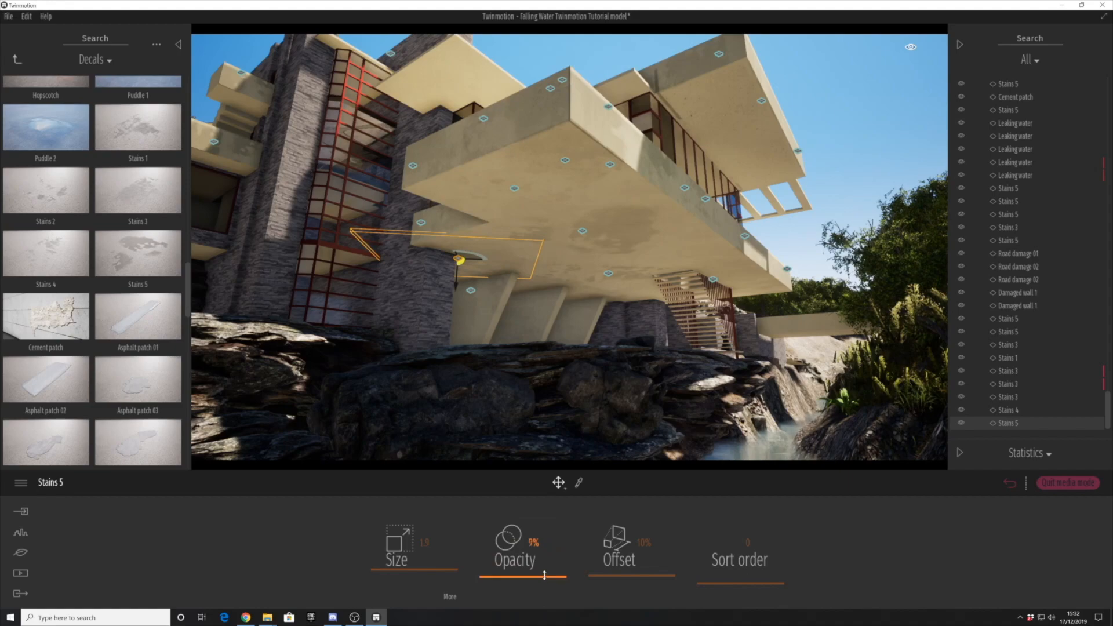
left_click(873, 184)
- Place a Cement patch decal of size 2.2 on the balcony's underside near the river stairs and lower its opacity
right_click_drag(873, 184, 857, 244)
key("s")
key("q")
mouse_move(656, 380)
right_mouse_down()
mouse_move(653, 370)
mouse_move(653, 379)
right_mouse_up()
key("w")
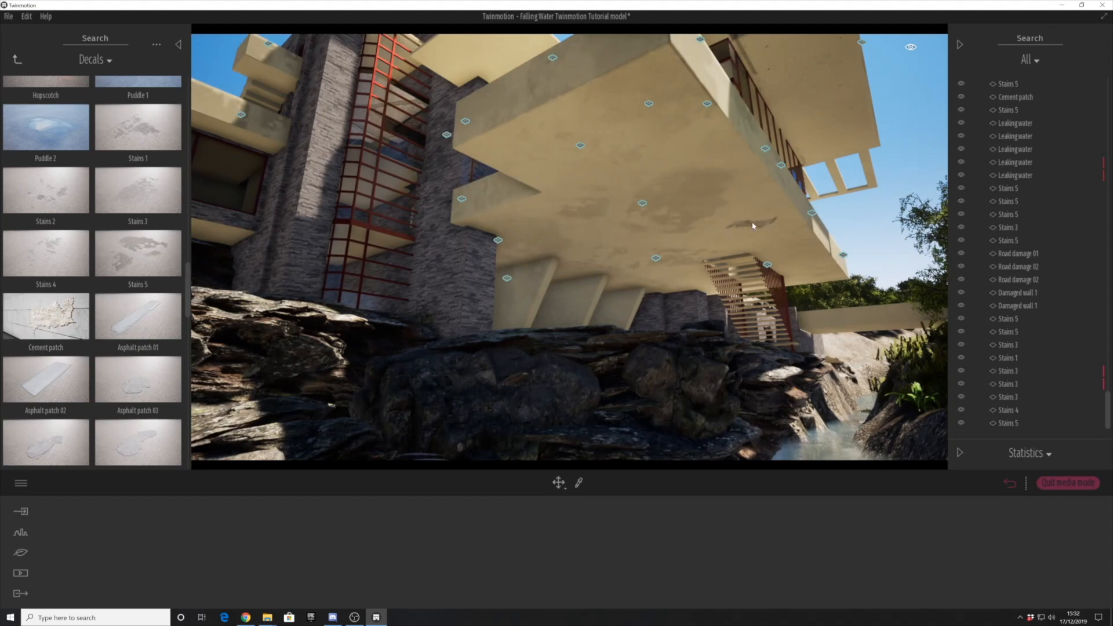
left_click(753, 226)
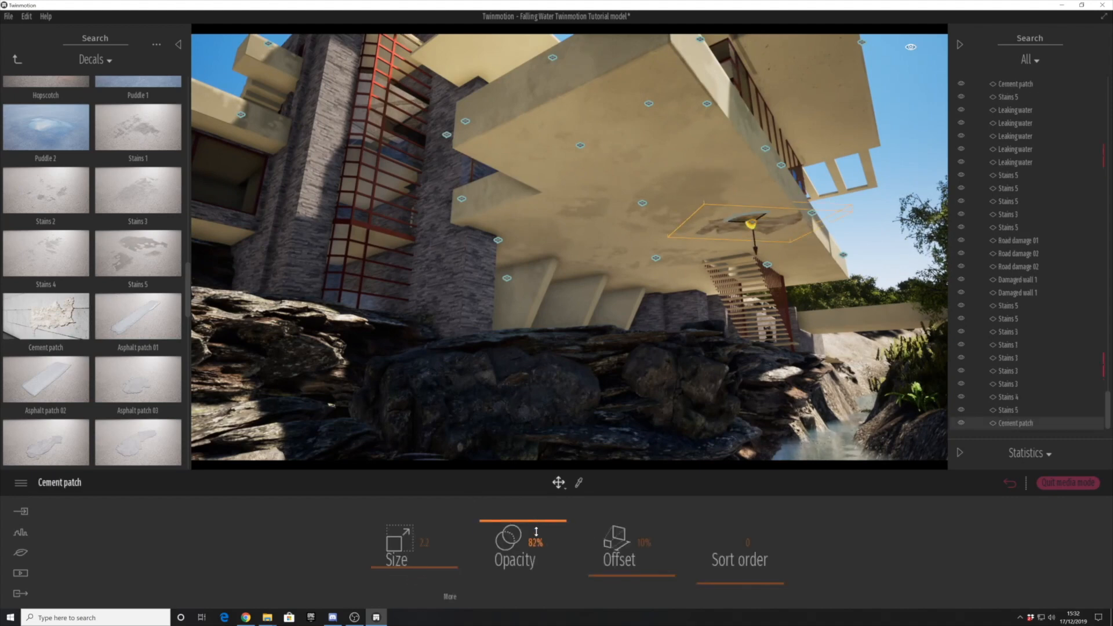
left_click(876, 295)
- Place a Road damage 01 decal of size 1.0 on the underside near the balcony's front corner and lower its opacity
scroll(70, 324, "down", 4)
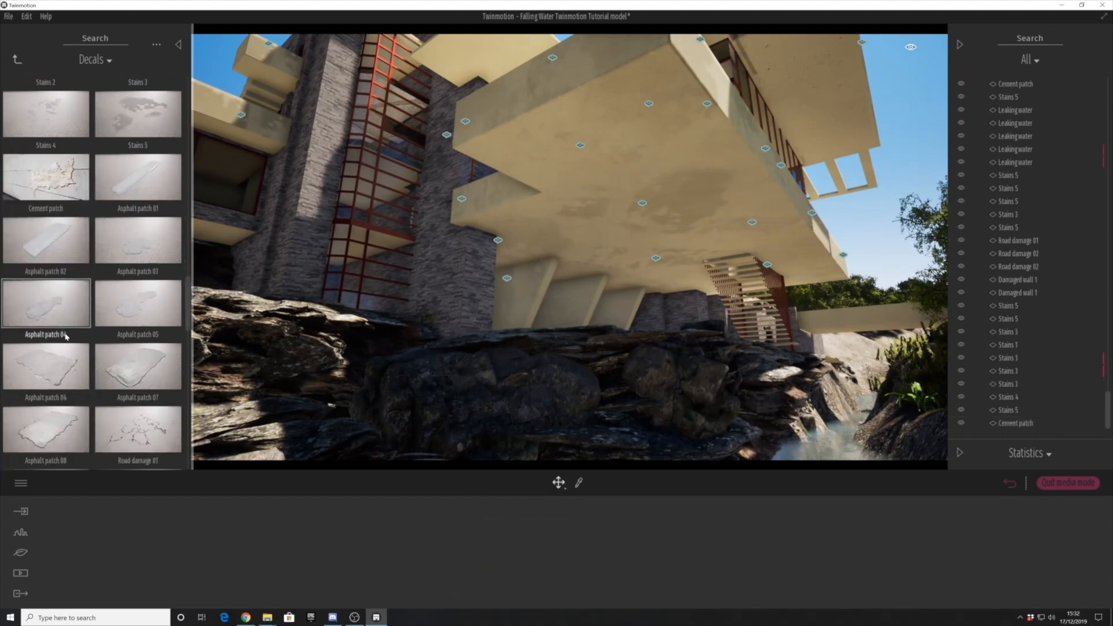
left_click_drag(138, 317, 648, 99)
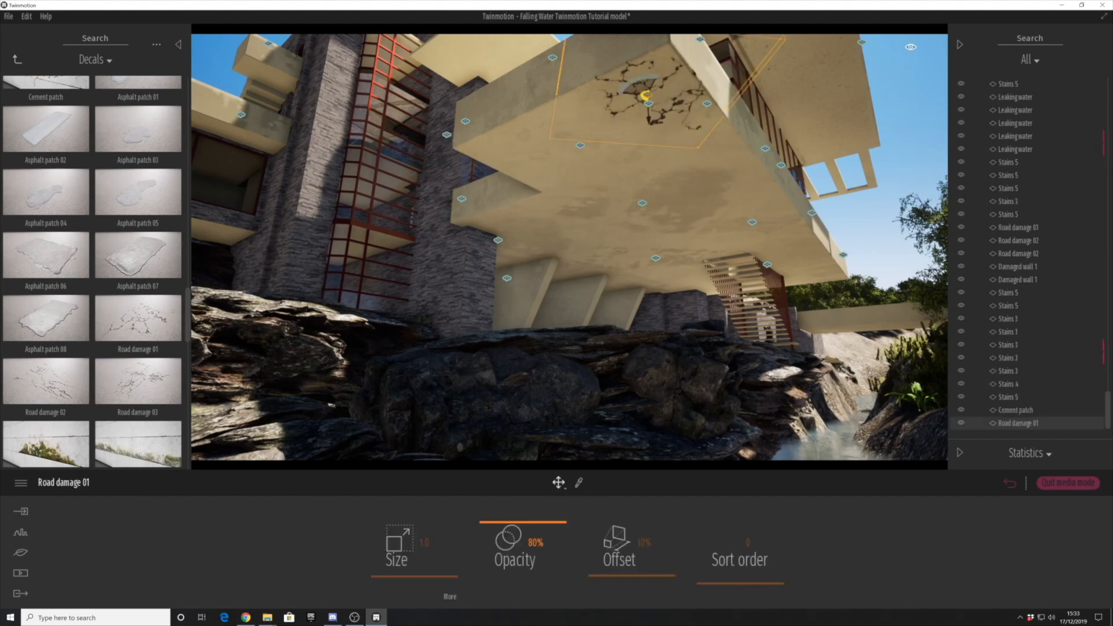
left_click(819, 294)
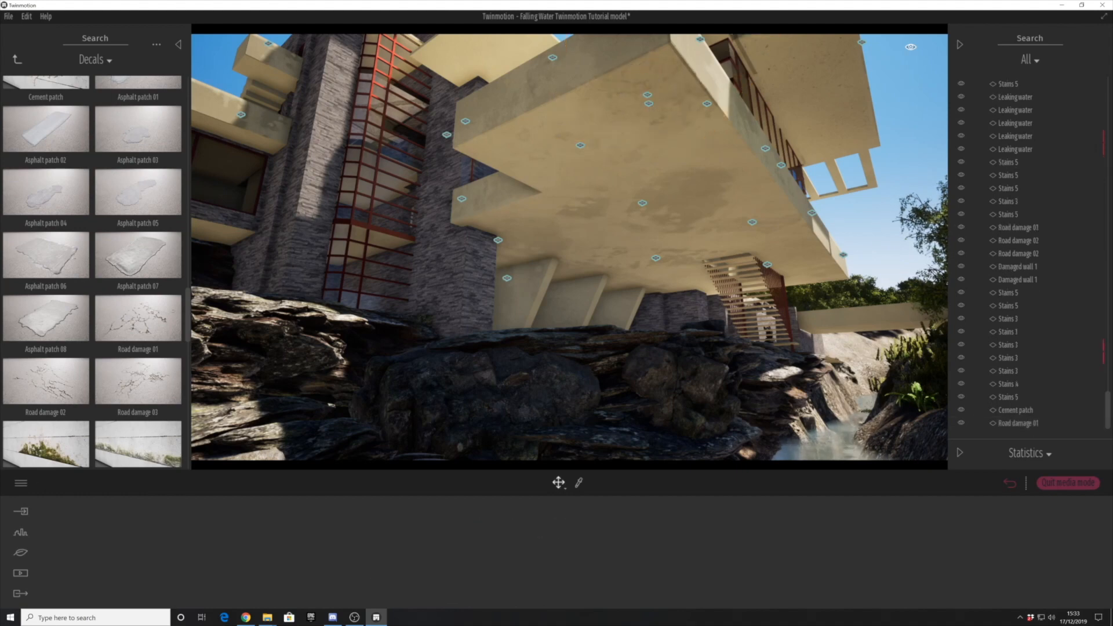
- Place a Road damage 02 decal of size 1.5 on the balcony's underside near the concrete supports and lower its opacity
left_click_drag(621, 245, 620, 244)
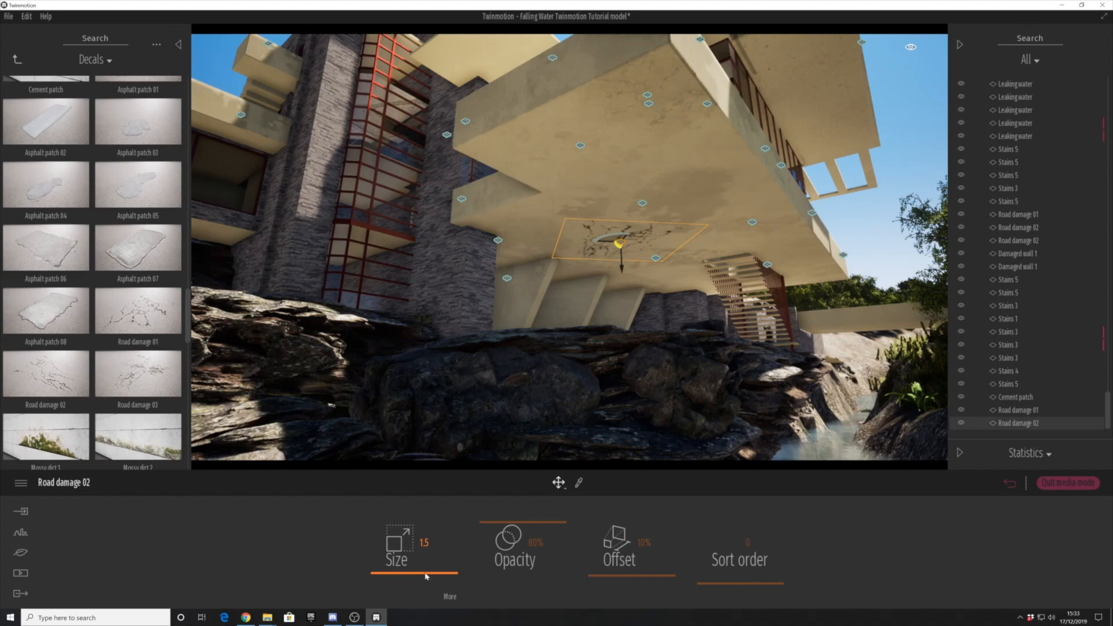
left_click(862, 248)
scroll(556, 253, "down", 5)
- Place a Road damage 03 decal of size 1.6 on the balcony's underside beside the river stairs and lower its opacity
left_click_drag(138, 374, 550, 223)
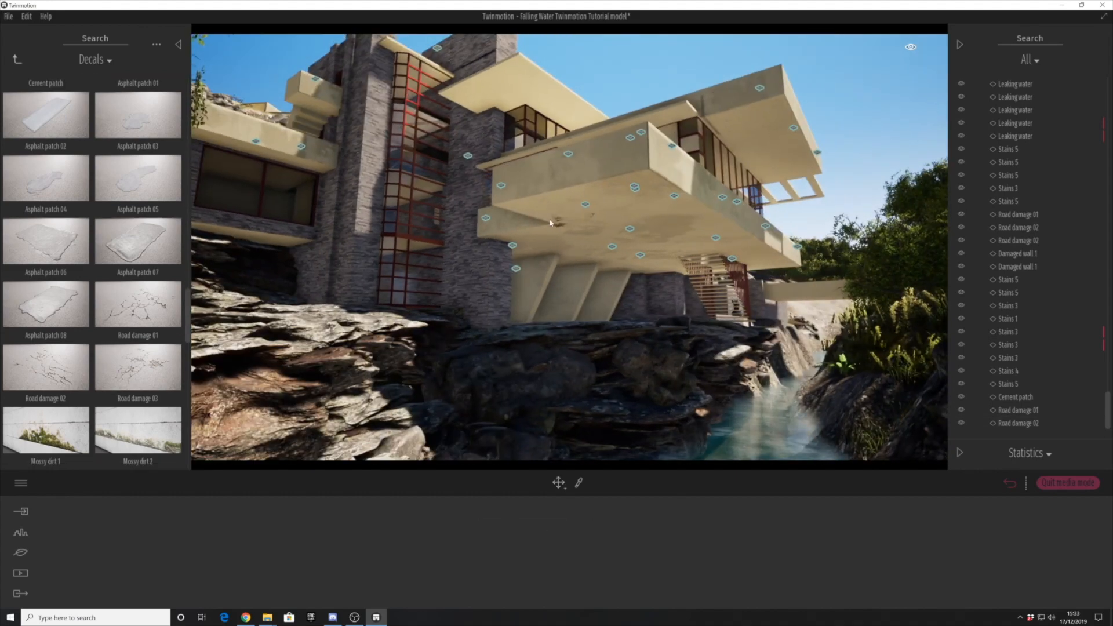
left_click_drag(778, 257, 754, 257)
scroll(753, 256, "up", 3)
middle_click_drag(753, 257, 754, 191, "shift")
left_click_drag(434, 576, 434, 569)
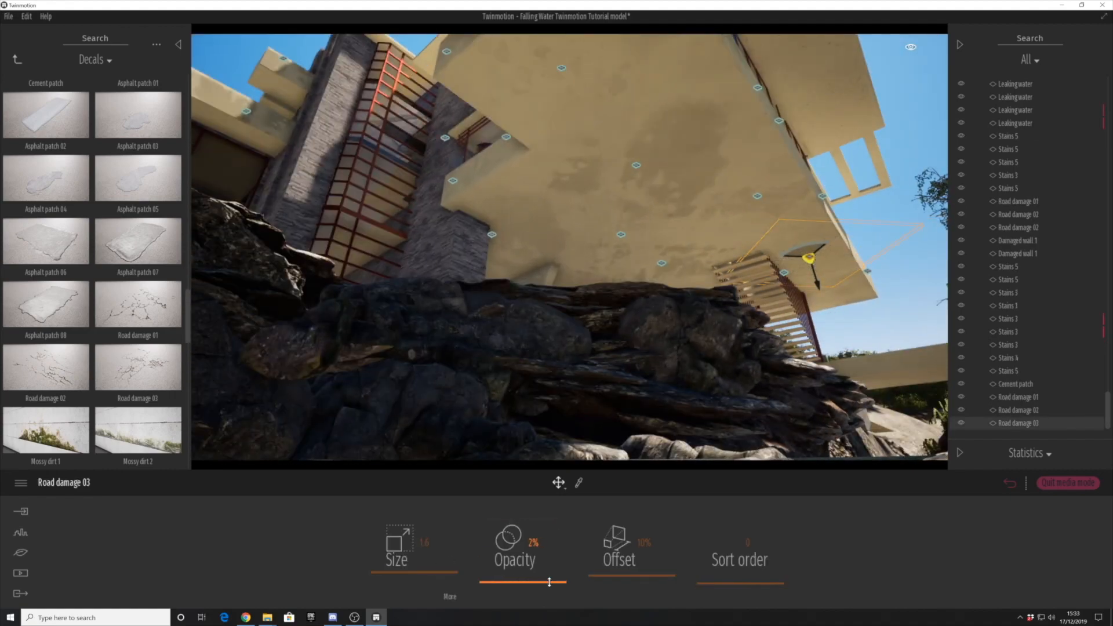
key("Escape")
- Deselect the decal and save the Falling Water project
scroll(614, 264, "down", 3)
middle_click_drag(614, 220, 566, 265, "shift")
scroll(566, 264, "down", 5)
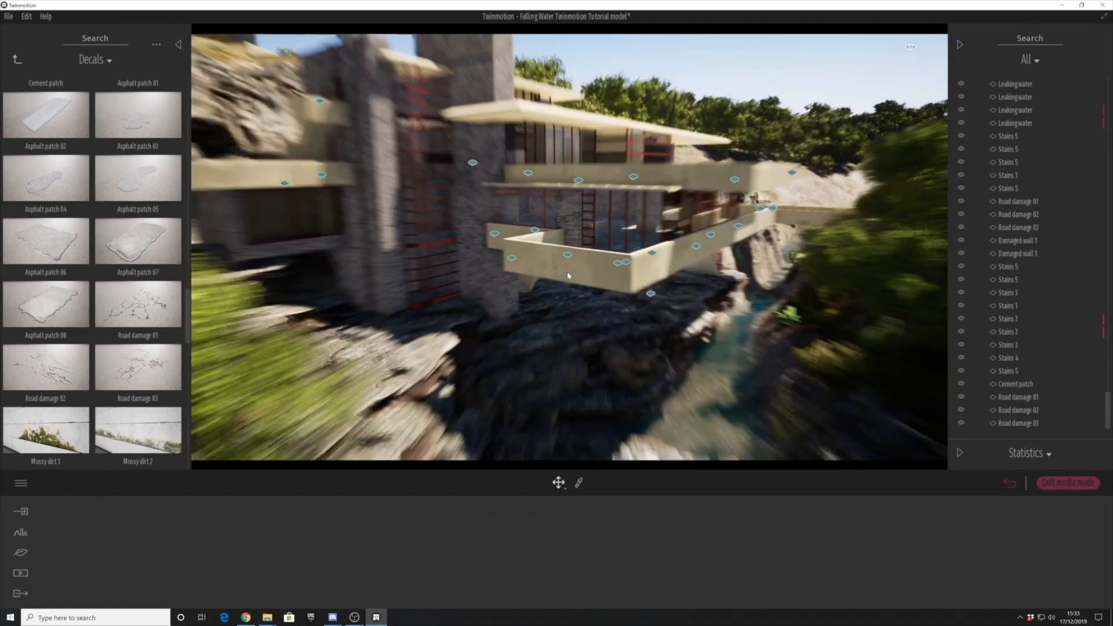
key("ctrl+s")
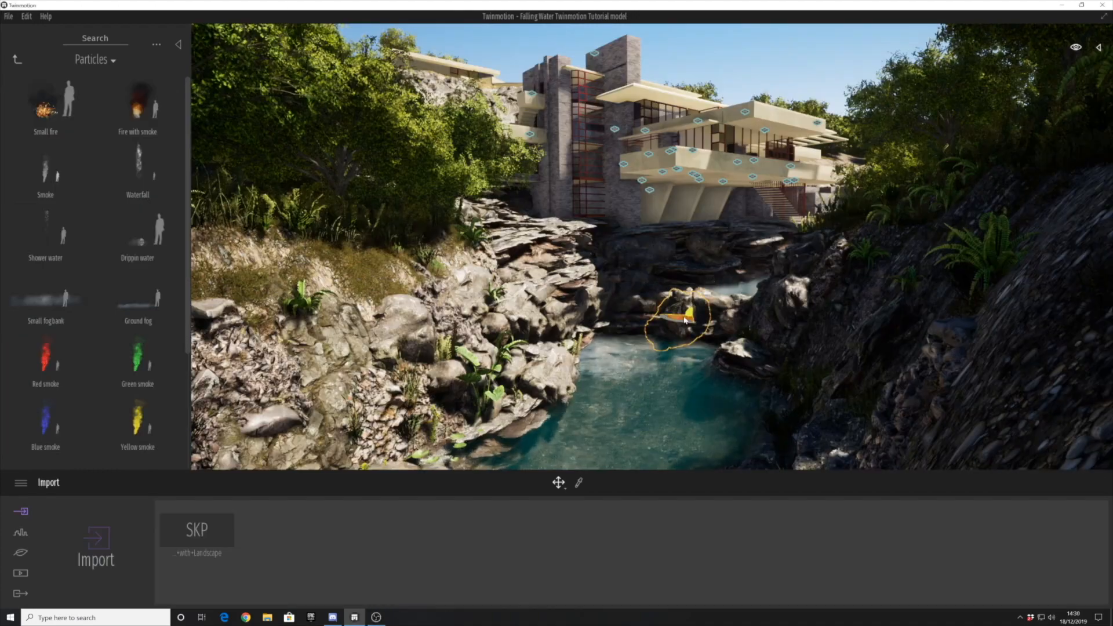
- Move the waterfall particle effect to the rock ledge above the lower pool
scroll(684, 320, "up", 6)
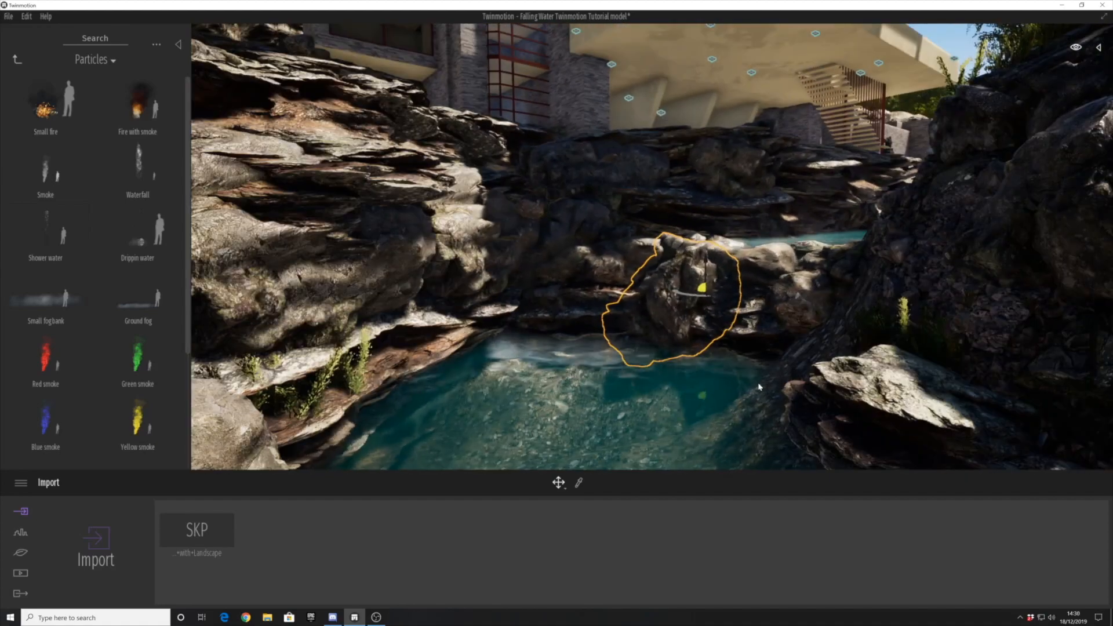
middle_click_drag(759, 387, 745, 452, "shift")
middle_click_drag(628, 318, 585, 361, "shift")
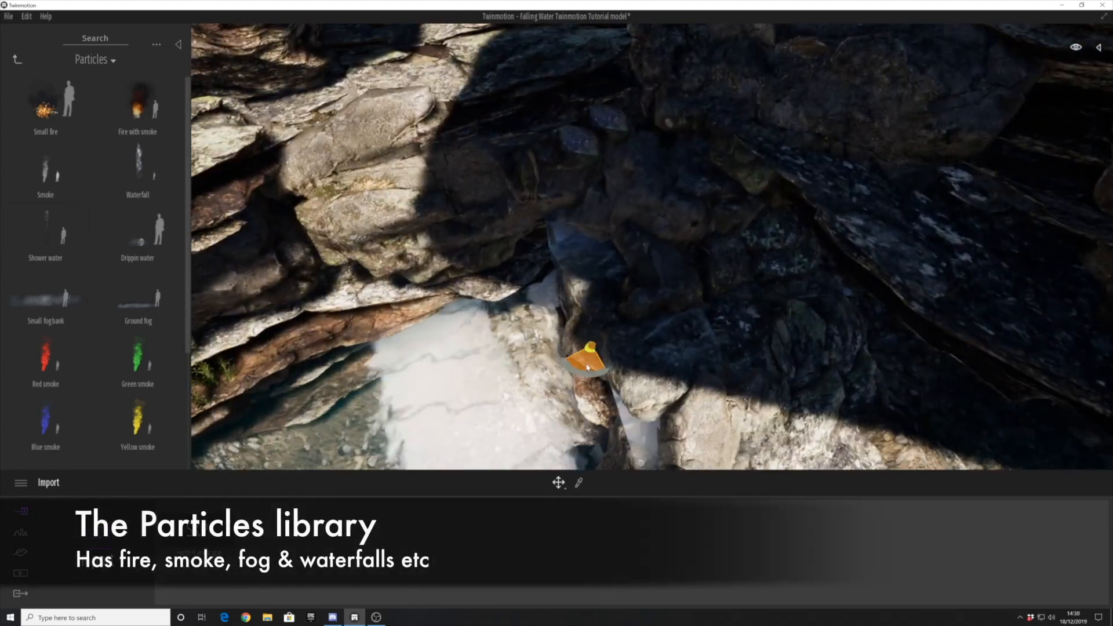
middle_click_drag(585, 364, 605, 198, "shift")
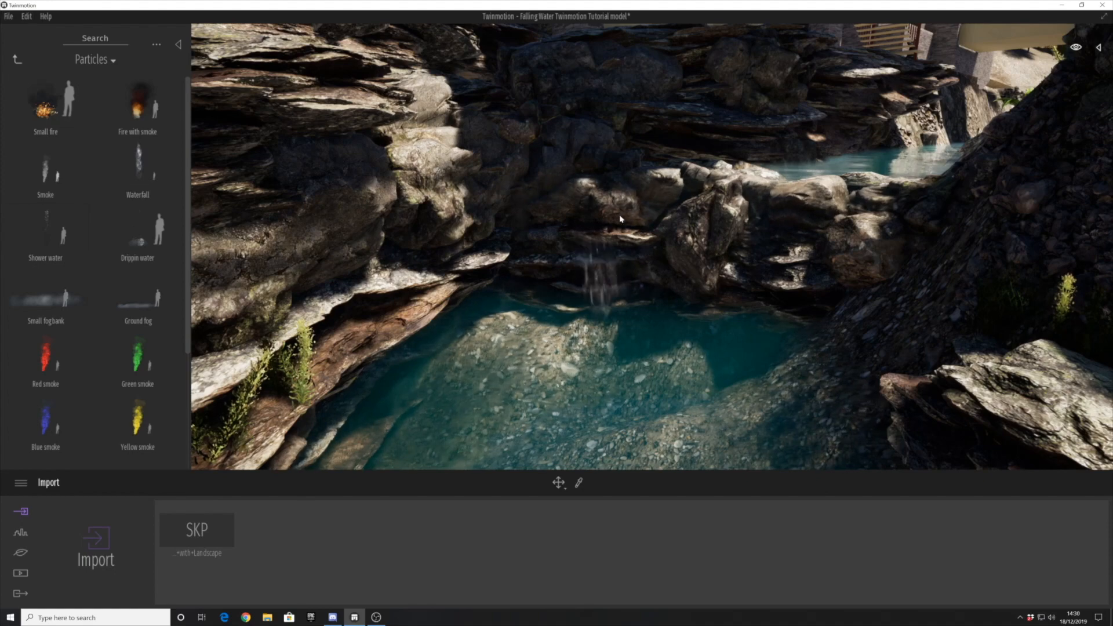
- Adjust the waterfall's position and height so it falls from the ledge beside the large central rock
scroll(656, 228, "up", 3)
middle_click_drag(656, 227, 657, 189, "shift")
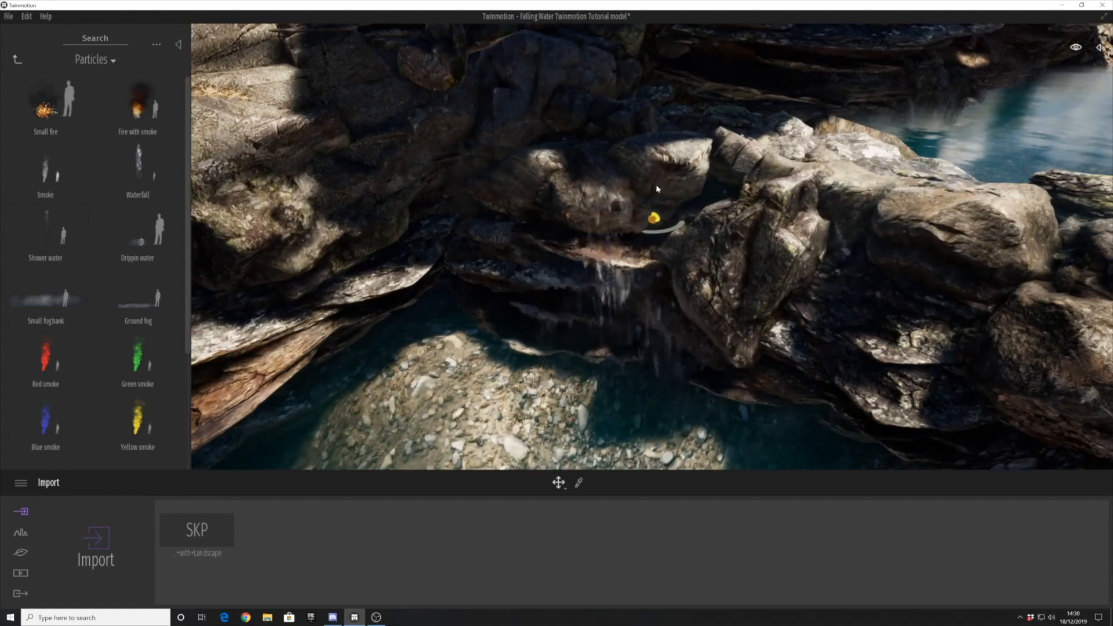
middle_click_drag(648, 138, 657, 173, "shift")
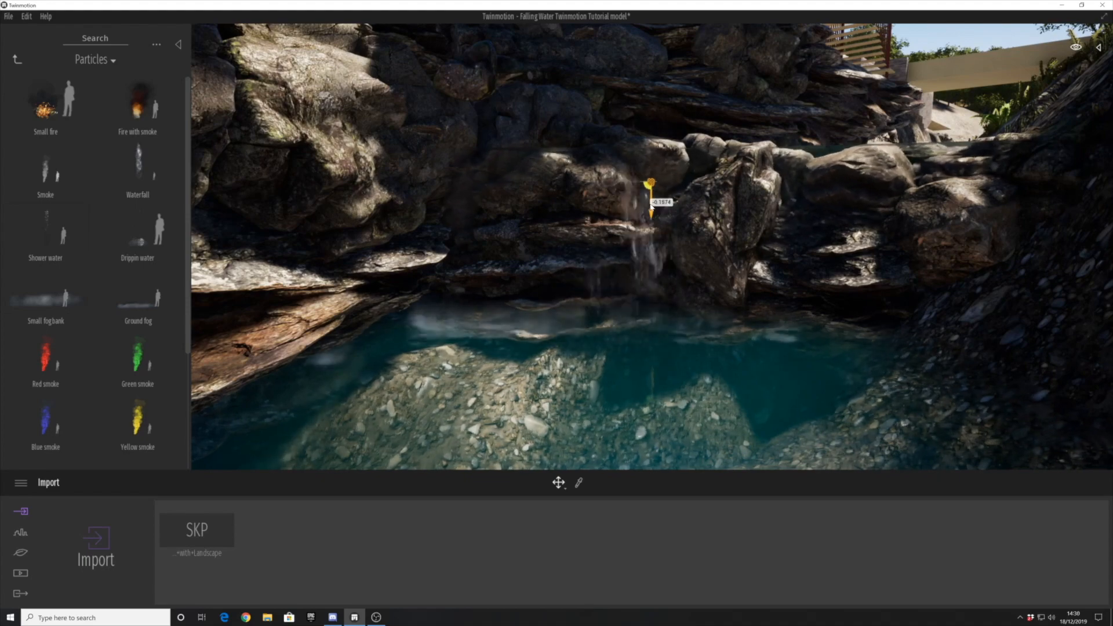
- Copy the waterfall as an instance to the far side of the large central rock and adjust its position
middle_click_drag(653, 226, 659, 237, "shift")
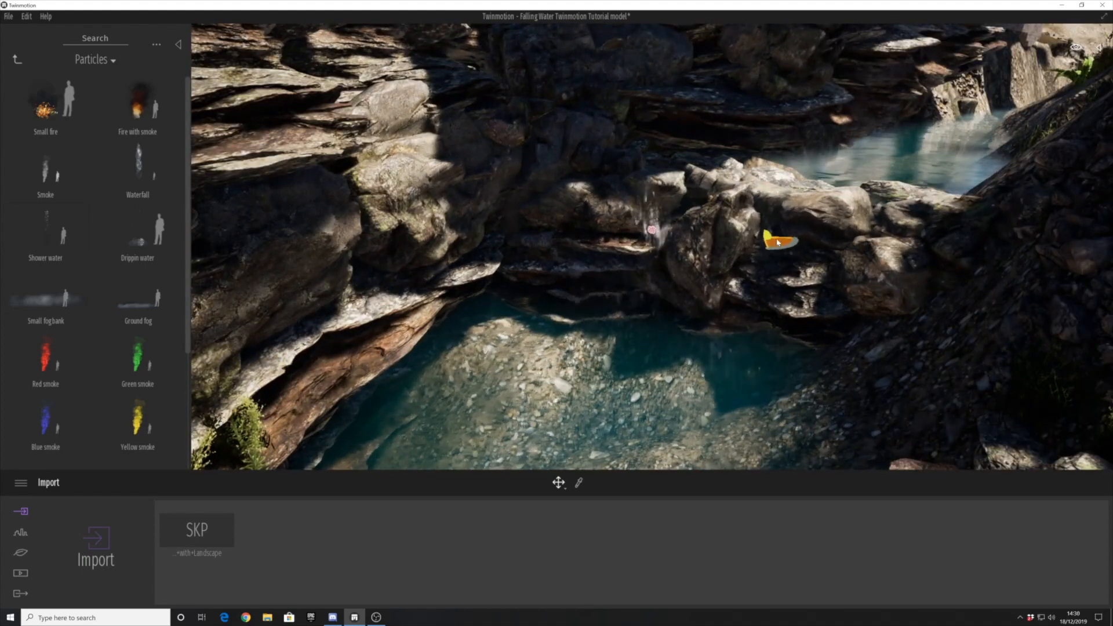
left_click(540, 365)
middle_click_drag(603, 310, 613, 316, "shift")
scroll(642, 230, "up", 1)
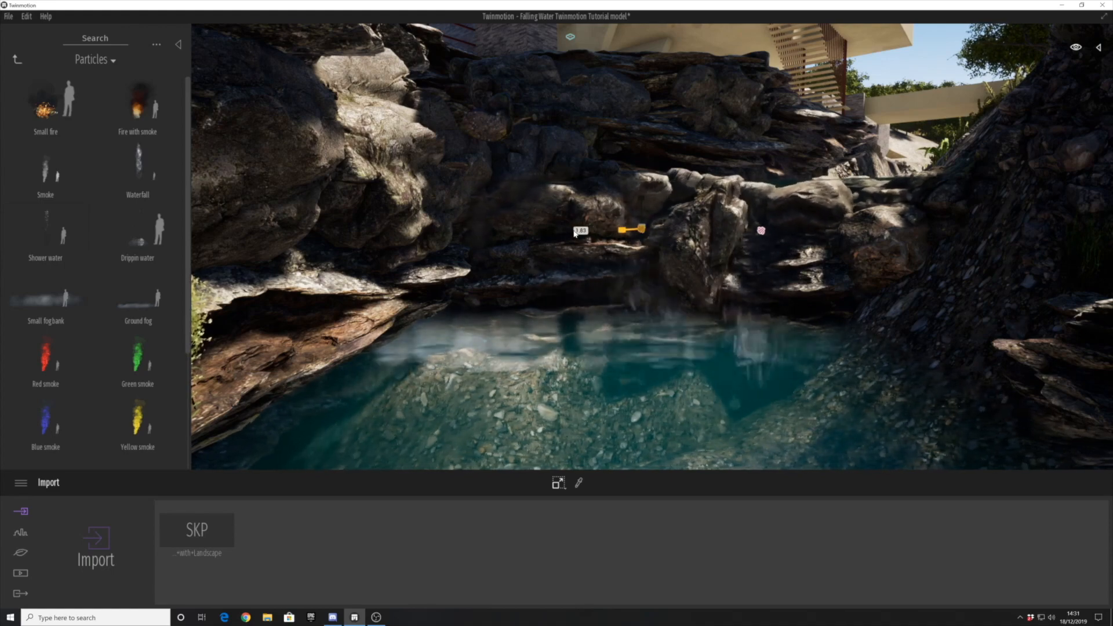
- Scale the waterfall beside the central rock and copy it to the ledge's far end near the cliff
left_click_drag(582, 235, 579, 234)
middle_click_drag(666, 284, 665, 284, "shift")
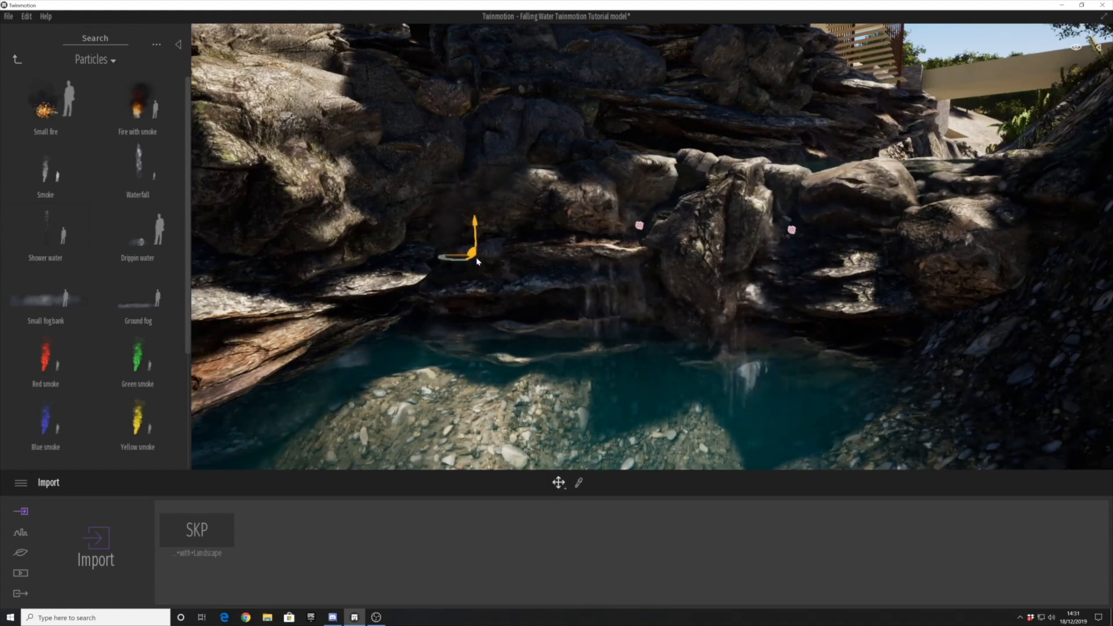
left_click_drag(477, 226, 477, 226, "shift")
left_click(547, 367)
middle_click_drag(504, 235, 496, 239, "shift")
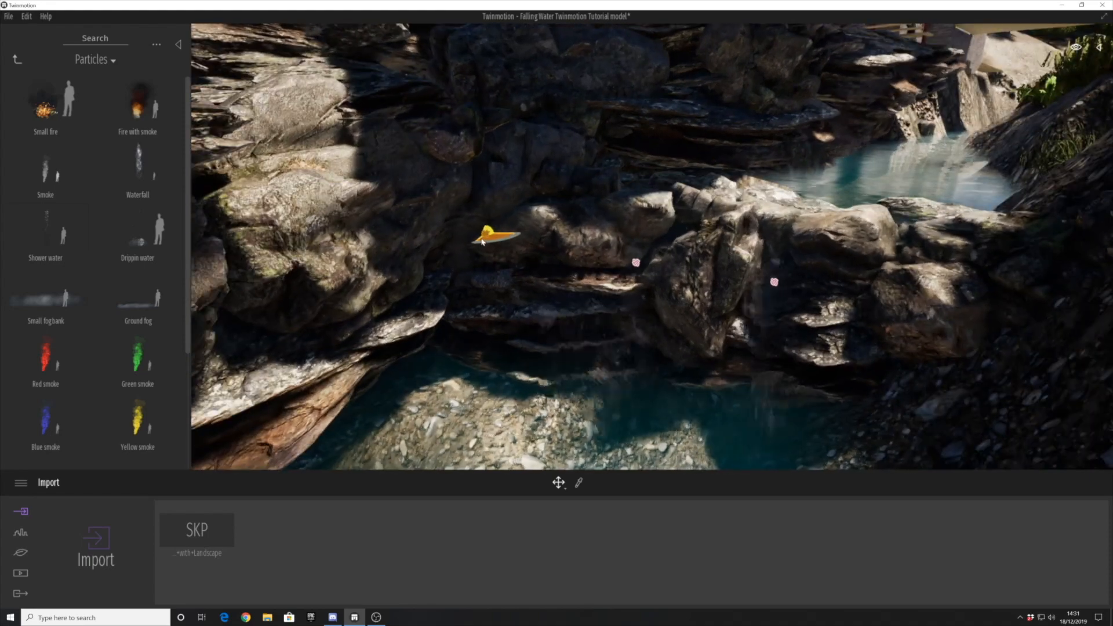
- Make further instance copies of the waterfall along the ledge between the cliff and the central rock
middle_click_drag(457, 283, 502, 273, "shift")
left_click_drag(490, 274, 669, 280, "shift")
left_click(532, 366)
left_click(548, 363)
- Reposition the copied waterfalls so they follow the edge of the rock ledge above the pool
middle_click_drag(524, 290, 577, 341, "shift")
left_click(570, 342)
left_click_drag(571, 350, 617, 322)
left_click(573, 256)
left_click_drag(574, 274, 598, 284)
middle_click_drag(597, 406, 591, 220, "shift")
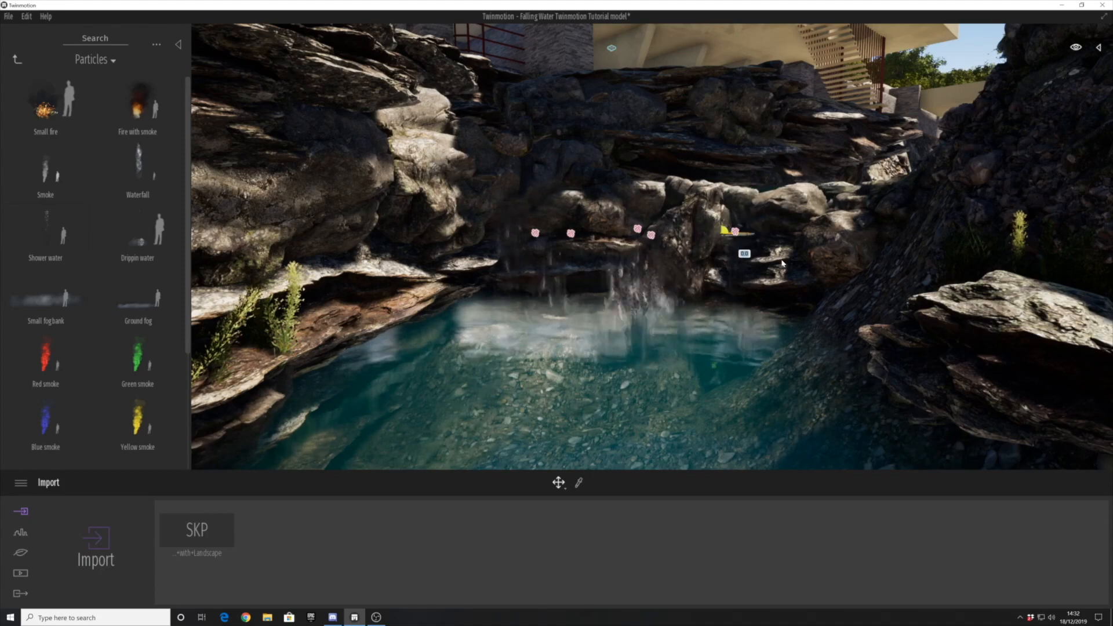
- Copy the waterfall beyond the central rock once more and place the copy next to it
left_click_drag(777, 264, 777, 265, "shift")
left_click(541, 369)
middle_click_drag(608, 290, 580, 389, "shift")
left_click_drag(826, 295, 842, 385)
middle_click_drag(834, 414, 709, 348, "shift")
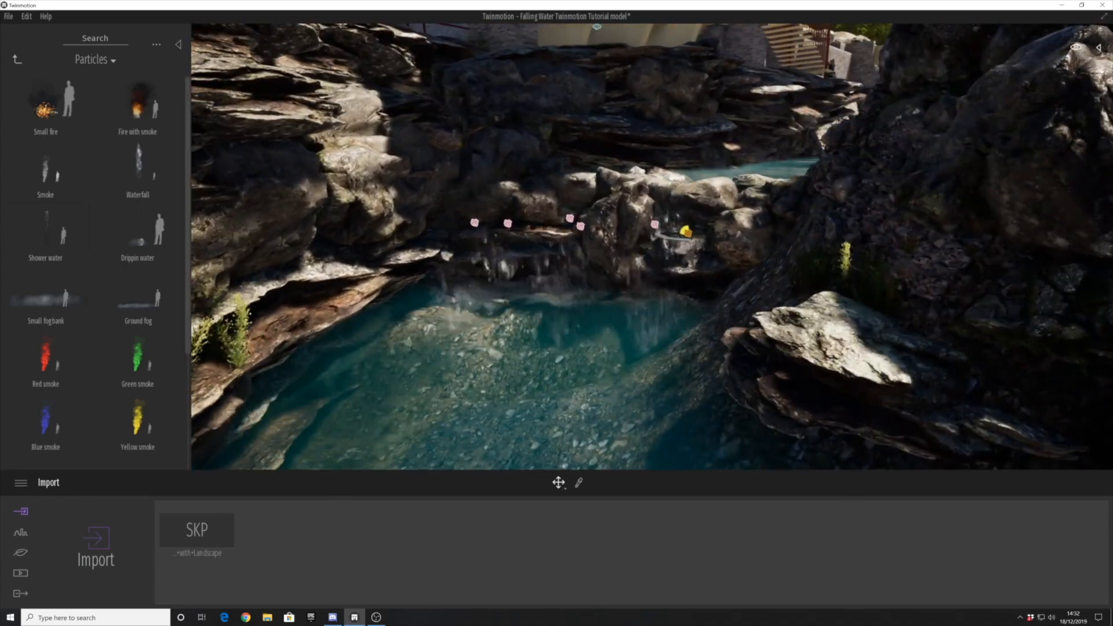
- Copy a waterfall from beyond the central rock and fit the copy against the nearby rocks
scroll(711, 299, "up", 3)
middle_click_drag(706, 255, 718, 289, "shift")
left_click_drag(718, 283, 550, 235, "shift")
left_click(540, 368)
left_click(532, 365)
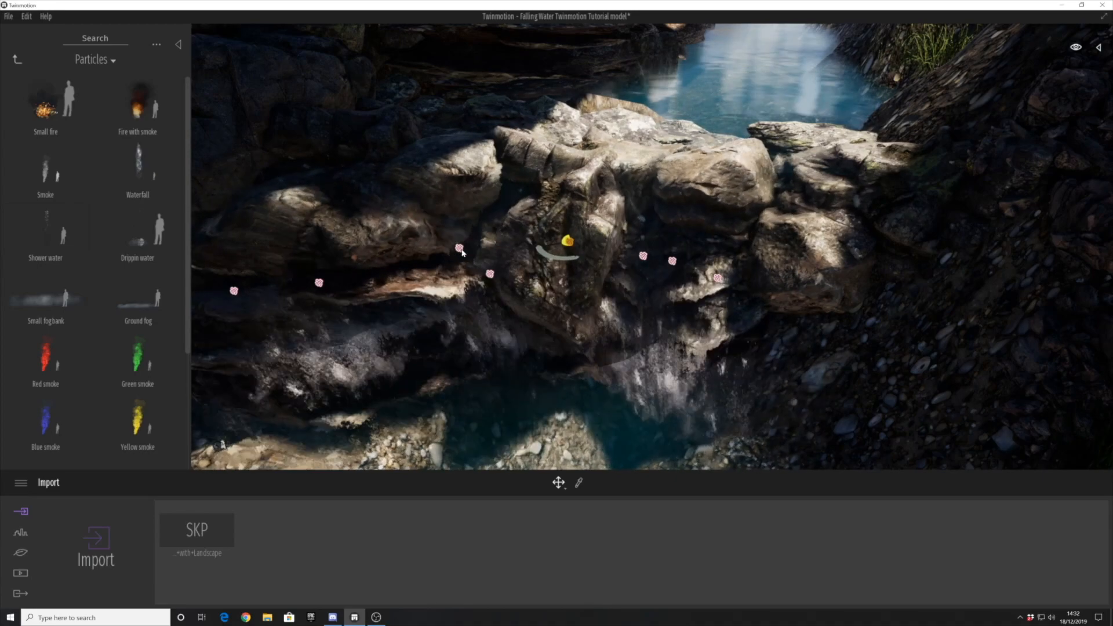
- Copy a waterfall across to the central rock as a single instance with 3.48 m spacing
mouse_move(473, 262)
left_mouse_down("shift")
mouse_move(385, 287)
mouse_move(753, 338)
mouse_move(754, 305)
left_mouse_up("shift")
left_click(544, 372)
middle_click_drag(755, 305, 666, 406, "shift")
left_click_drag(734, 399, 681, 251)
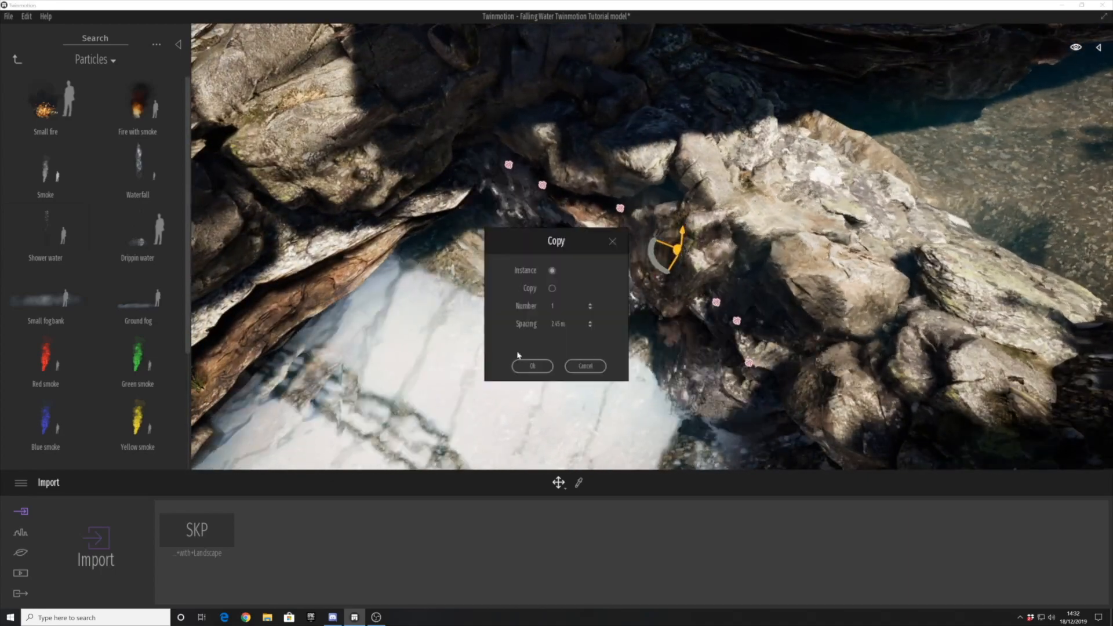
left_click(526, 364)
- Fine-tune the positions of the waterfalls around the central rock, checking them from above and from the pool
scroll(484, 361, "down", 2)
middle_click_drag(484, 361, 571, 333, "shift")
middle_click_drag(571, 266, 609, 322, "shift")
scroll(609, 323, "down", 2)
left_click(624, 320)
left_click_drag(626, 336, 657, 363)
left_click(644, 270)
left_click_drag(642, 284, 661, 281)
scroll(509, 334, "down", 2)
middle_click_drag(509, 334, 481, 318, "shift")
scroll(479, 321, "up", 2)
left_click(632, 237)
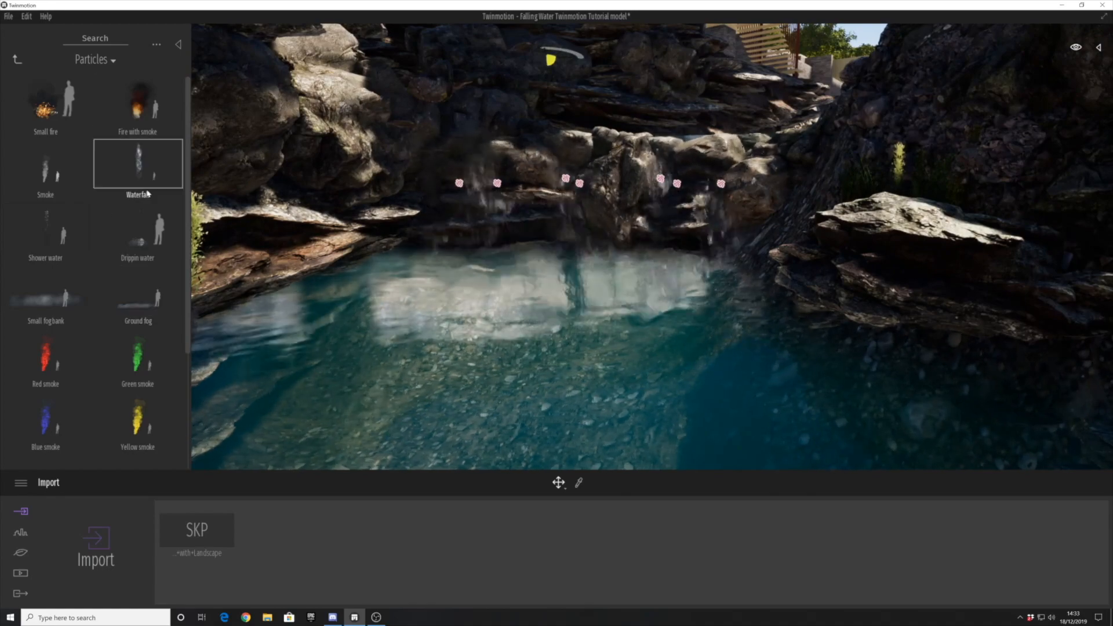
- Select a waterfall beyond the central rock and copy it as an instance to the cliff side of the ledge
left_click(704, 185)
middle_click_drag(678, 238, 705, 273, "shift")
left_click_drag(705, 272, 503, 253)
left_click(531, 365)
- Copy another waterfall as an instance towards the cliff end to fill the gaps along the ledge
left_click(664, 252)
left_click_drag(656, 263, 451, 246, "shift")
left_click(532, 367)
- Shift the newest waterfall copies against the rocks so the cascade reads as continuous from the pool
middle_click_drag(481, 312, 446, 330, "shift")
left_click_drag(443, 325, 438, 294)
right_click_drag(438, 294, 444, 325)
left_click(516, 343)
left_click_drag(521, 359, 522, 351)
middle_click_drag(618, 385, 638, 200, "shift")
scroll(643, 255, "down", 4)
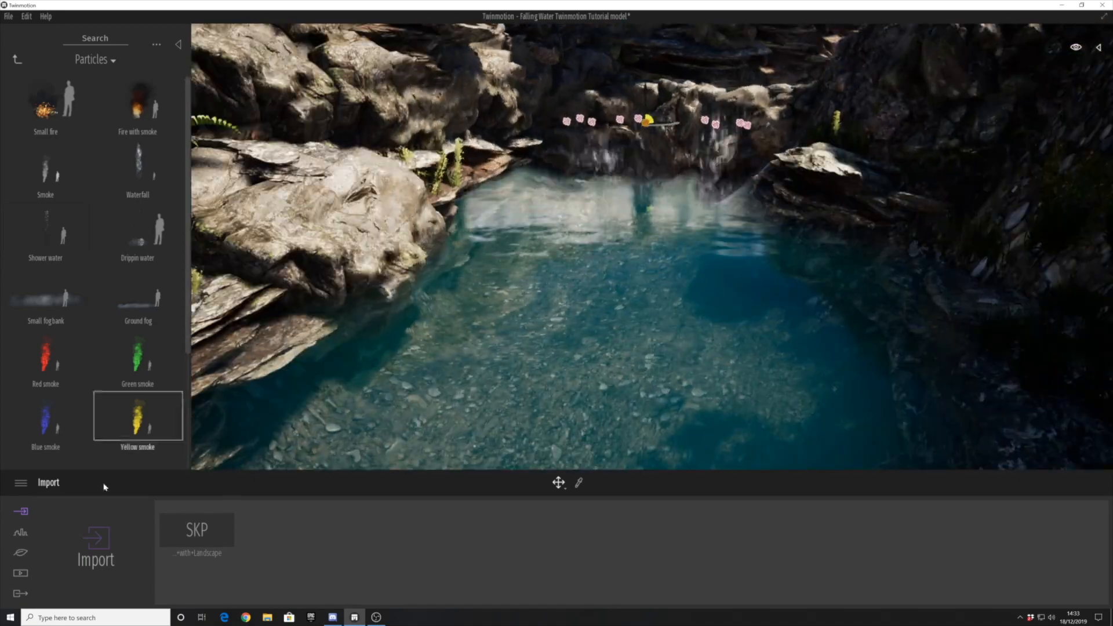
- Open the saved media images and recall the Image 02 camera view
left_click(21, 572)
left_click(409, 542)
left_click(675, 542)
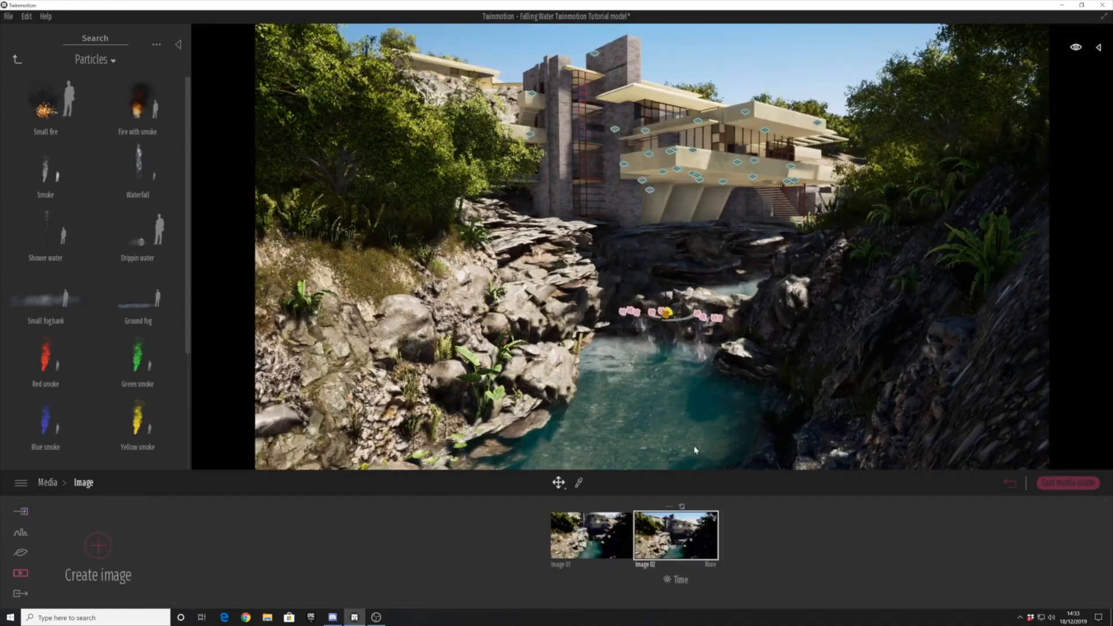
- Duplicate a waterfall on the ledge as an instance to thicken the cascade above the pool
scroll(680, 390, "up", 8)
left_click(685, 386)
middle_click_drag(686, 386, 532, 424, "shift")
scroll(533, 424, "down", 2)
left_click_drag(678, 357, 637, 354)
left_click(532, 366)
- Add more waterfall instances around the central rock and adjust their positions along the ledge
middle_click_drag(633, 347, 600, 316)
mouse_move(606, 322)
left_mouse_down("shift")
mouse_move(658, 400)
mouse_move(548, 294)
mouse_move(601, 335)
mouse_move(699, 56)
left_mouse_up("shift")
left_click(530, 365)
left_click(533, 366)
right_click_drag(649, 232, 643, 325)
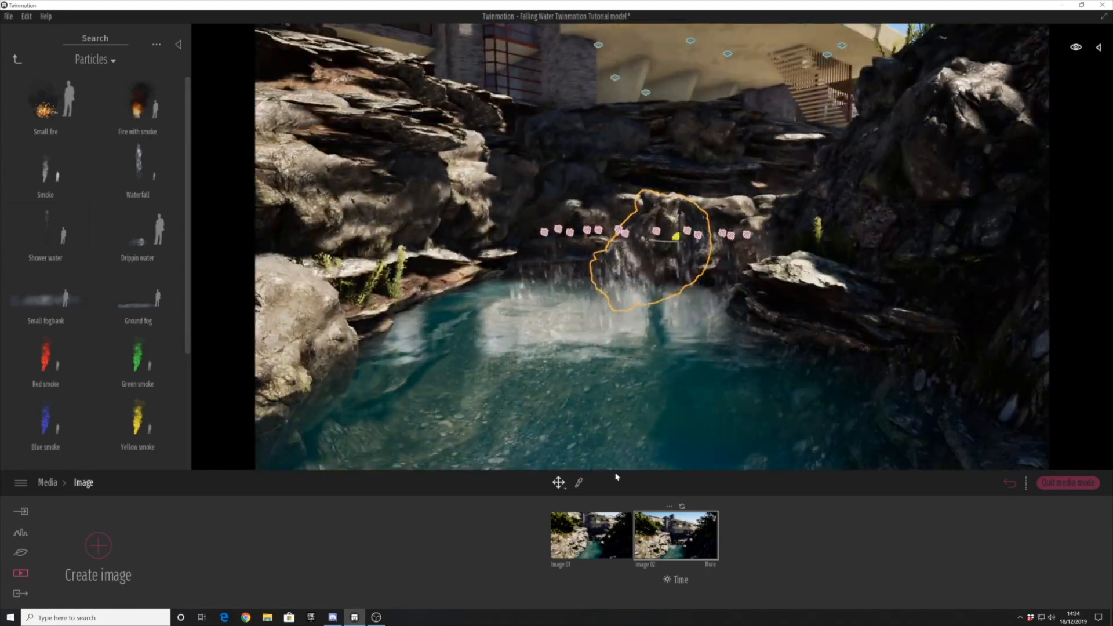
- Recall the Image 01 camera view and save the project
left_click(657, 532)
left_click(603, 532)
scroll(684, 375, "up", 1)
key("ctrl+s")
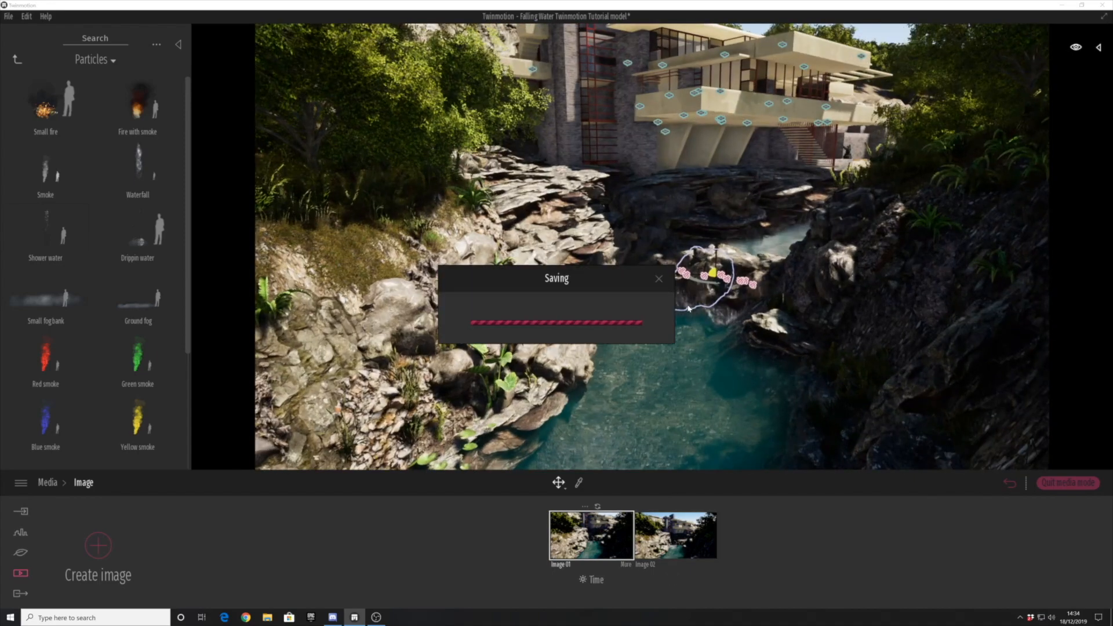
- Return to the Media overview and move the waterfalls at the central rock and the ledge's far end
scroll(692, 327, "up", 3)
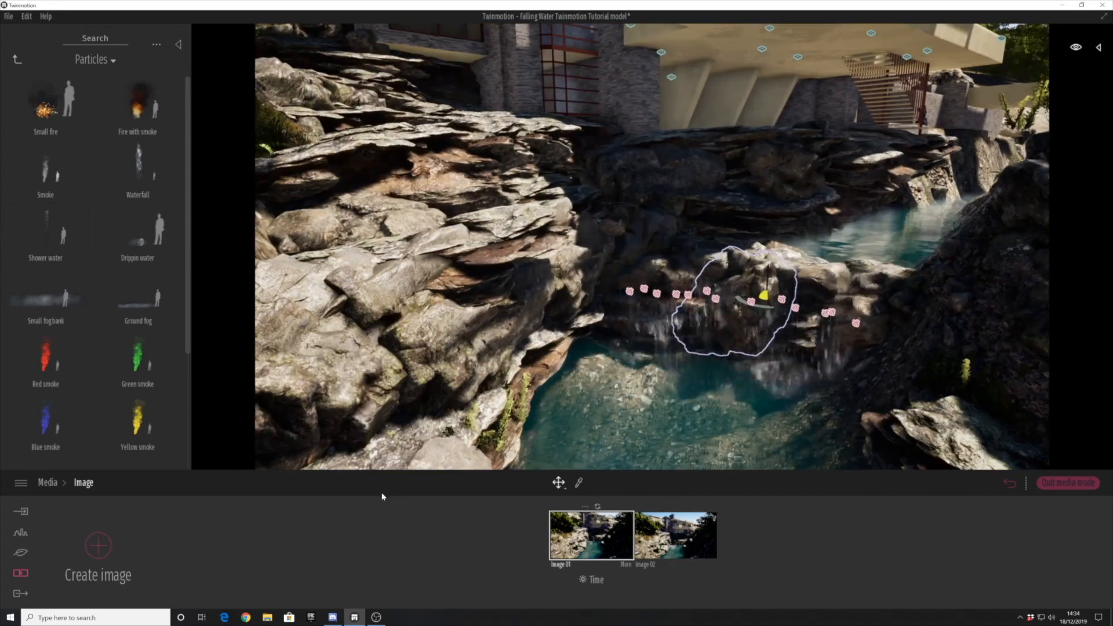
left_click(48, 482)
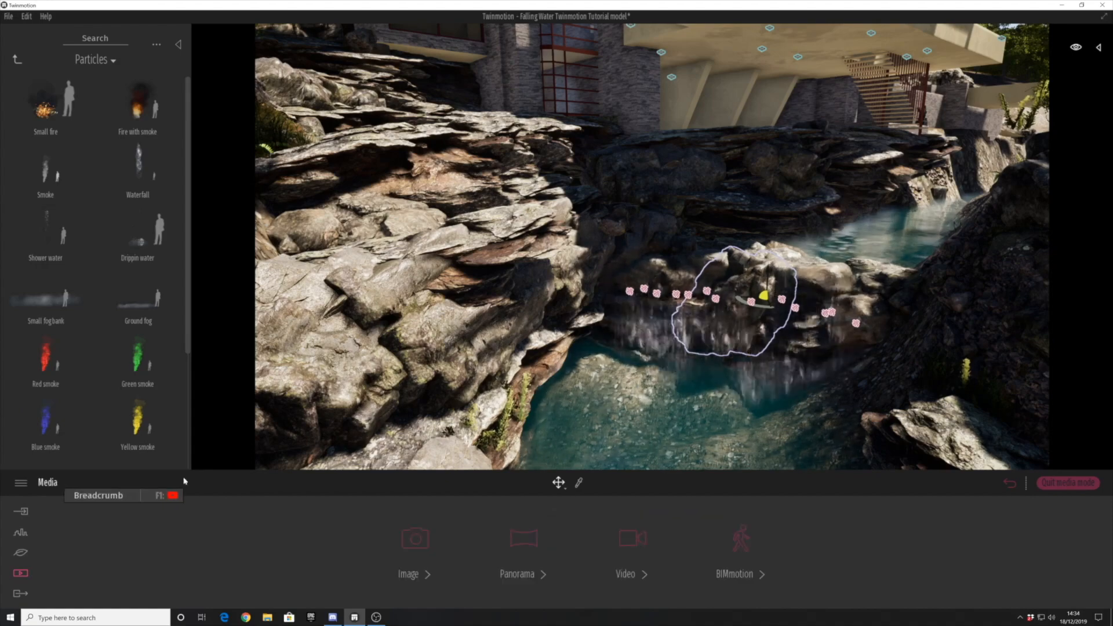
scroll(766, 325, "up", 2)
middle_click_drag(766, 324, 653, 401, "shift")
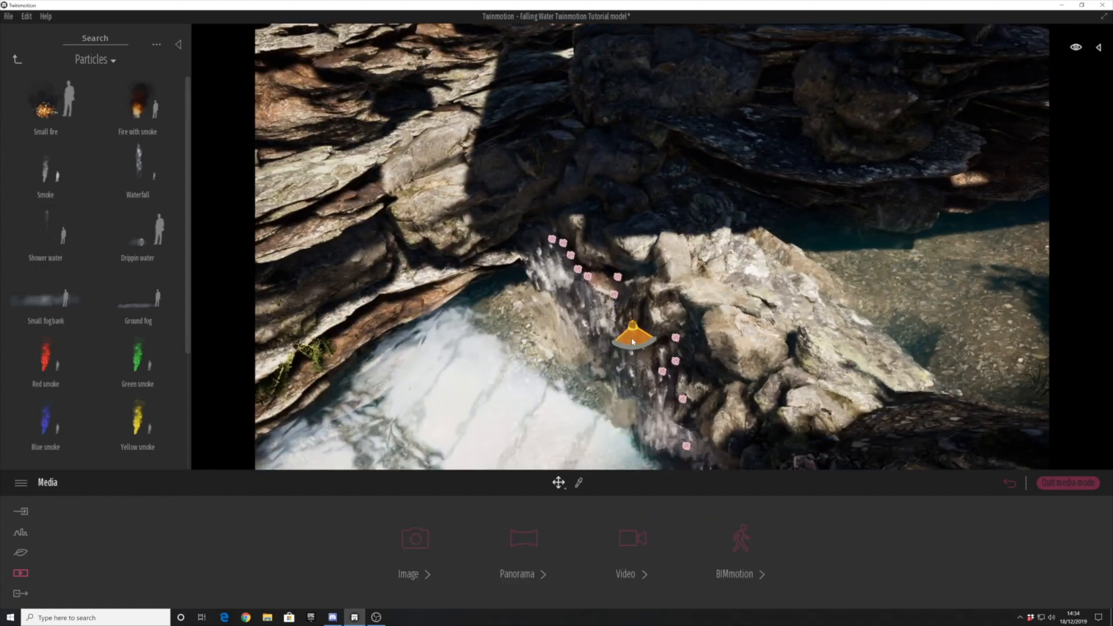
left_click(688, 449)
middle_click_drag(690, 452, 671, 381)
- Adjust the waterfalls along the rock edge as seen from above so they fall into the pool
left_click_drag(577, 267, 575, 255, "shift")
key("Return")
scroll(576, 256, "up", 2)
middle_click_drag(576, 256, 606, 323, "shift")
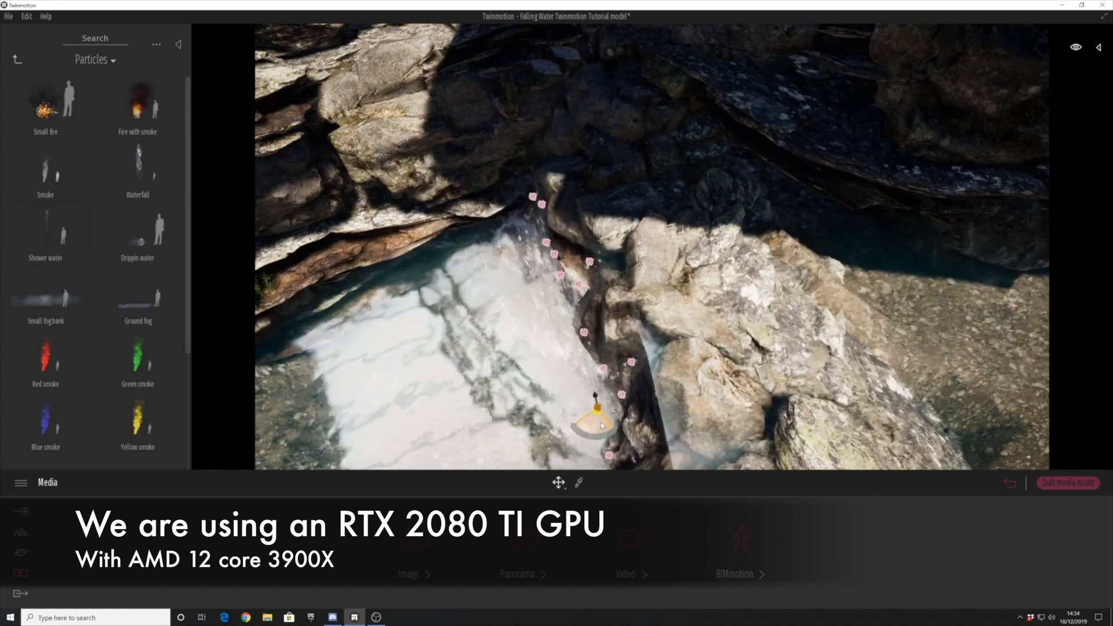
middle_click_drag(539, 370, 587, 276, "shift")
- Place a waterfall at the upper river beside the dark rock ledge below the house
scroll(535, 234, "down", 1)
scroll(534, 235, "down", 3)
scroll(604, 266, "up", 2)
scroll(588, 275, "down", 3)
left_click(588, 275)
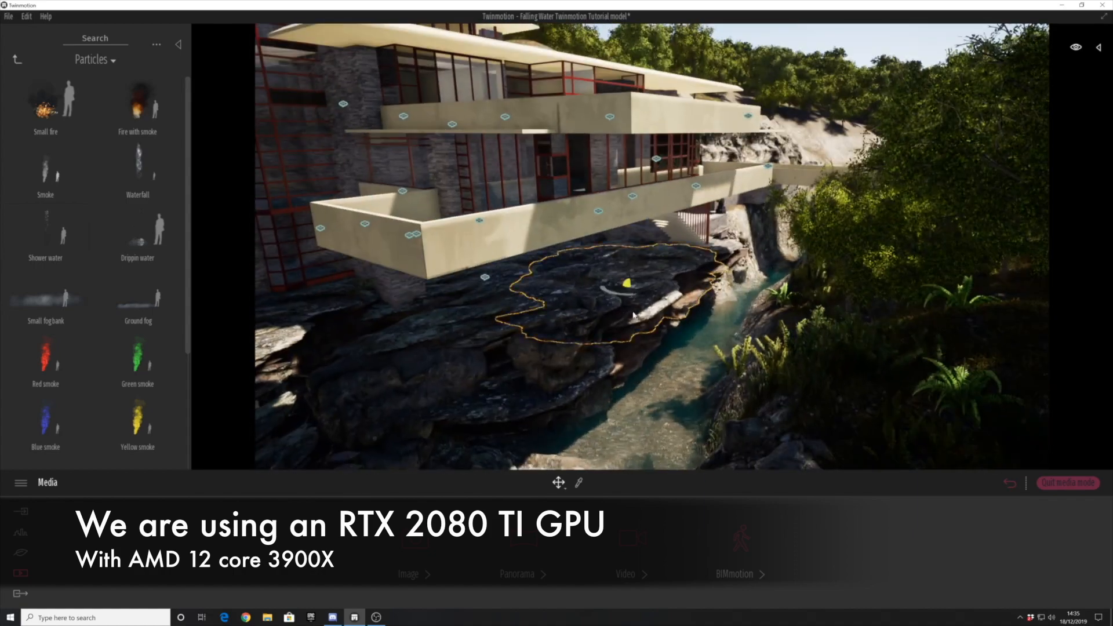
scroll(587, 275, "up", 2)
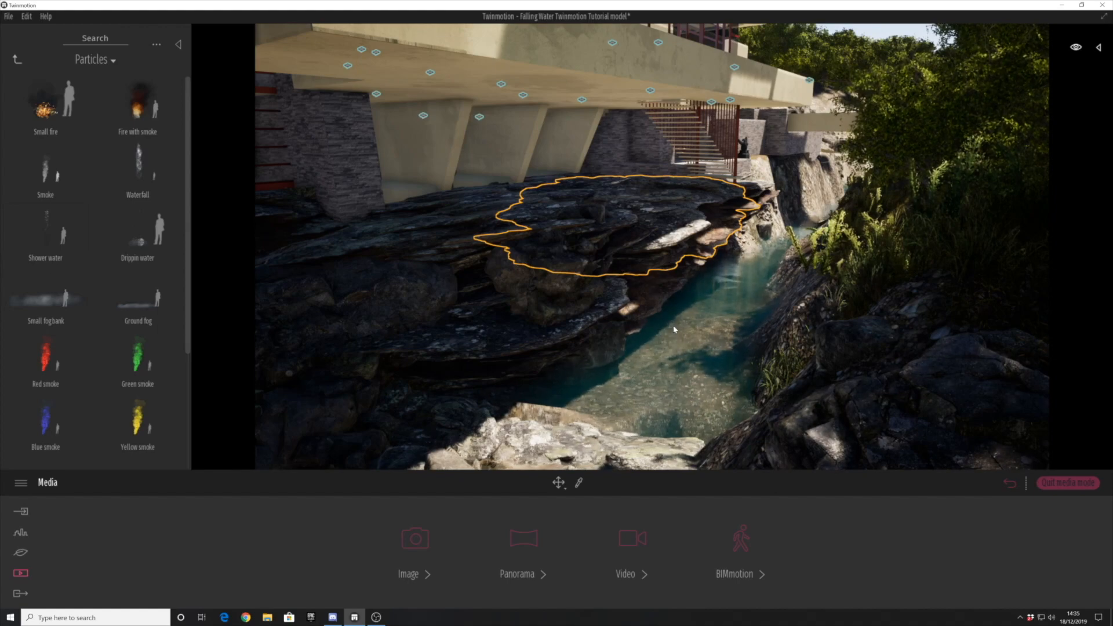
scroll(667, 328, "up", 3)
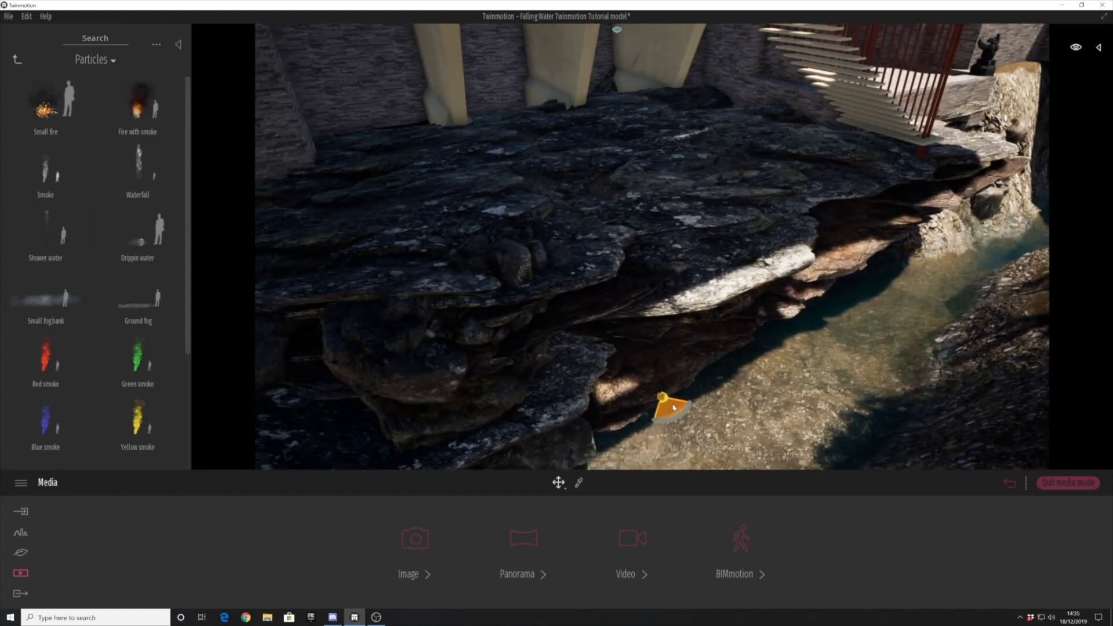
middle_click_drag(655, 252, 721, 300, "shift")
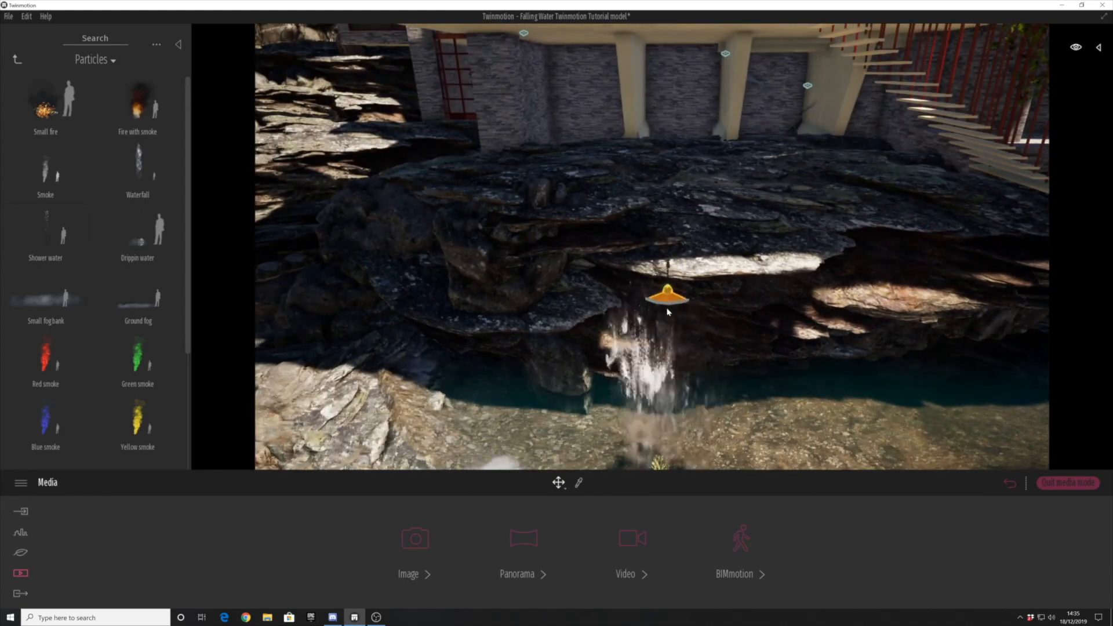
- Move the waterfall across the stream and raise it toward the edge of the sunlit rock ledge below the house
middle_click_drag(667, 294, 688, 401, "shift")
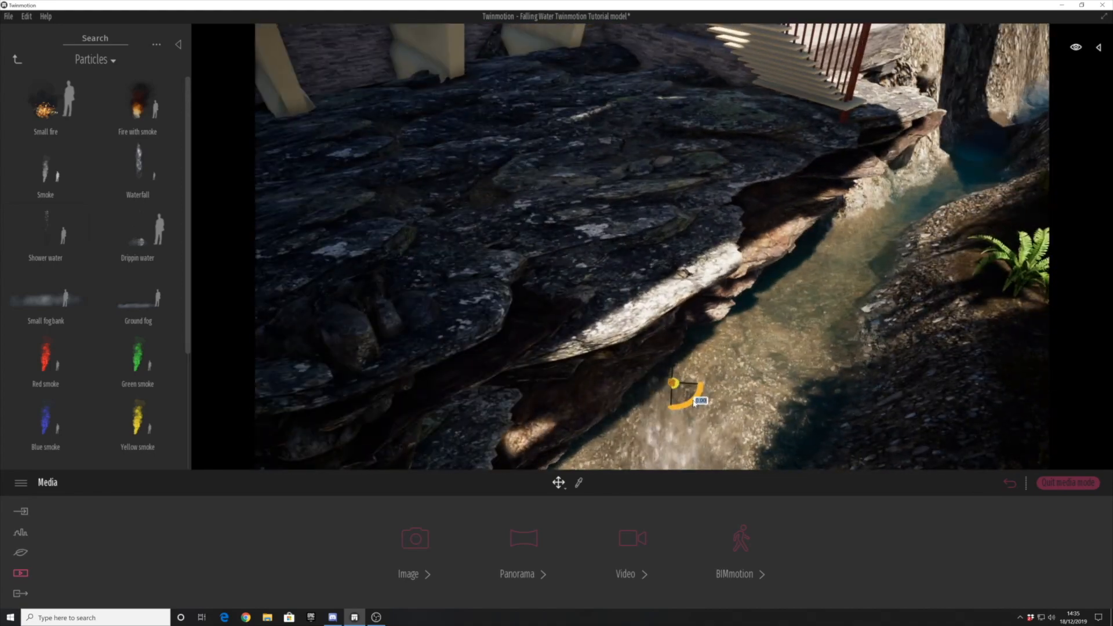
left_click_drag(676, 386, 627, 341)
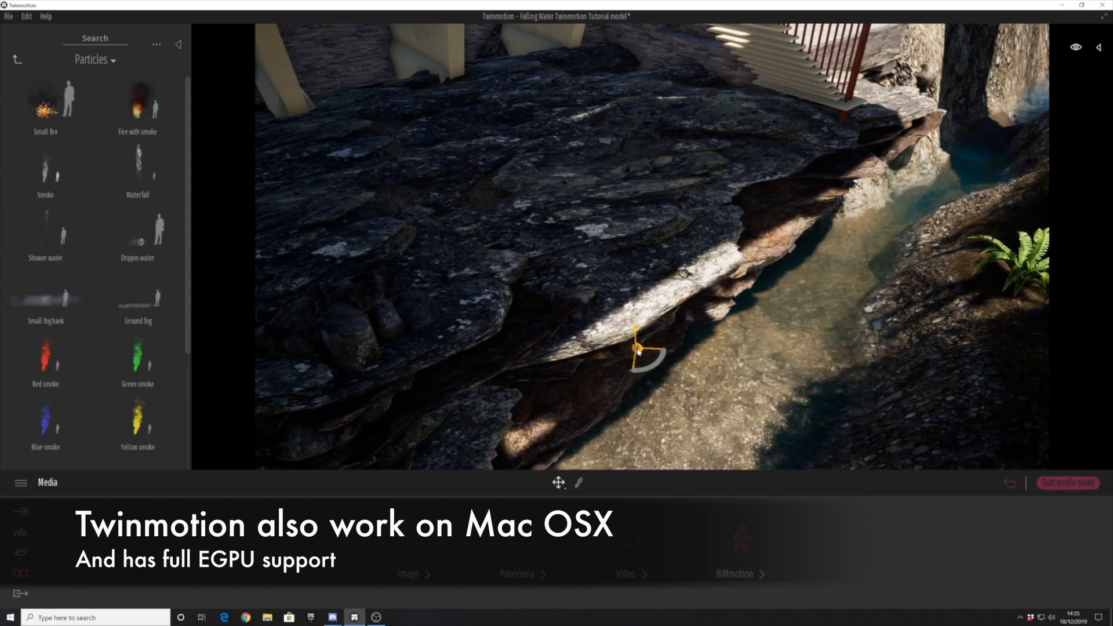
middle_click_drag(653, 364, 629, 379, "shift")
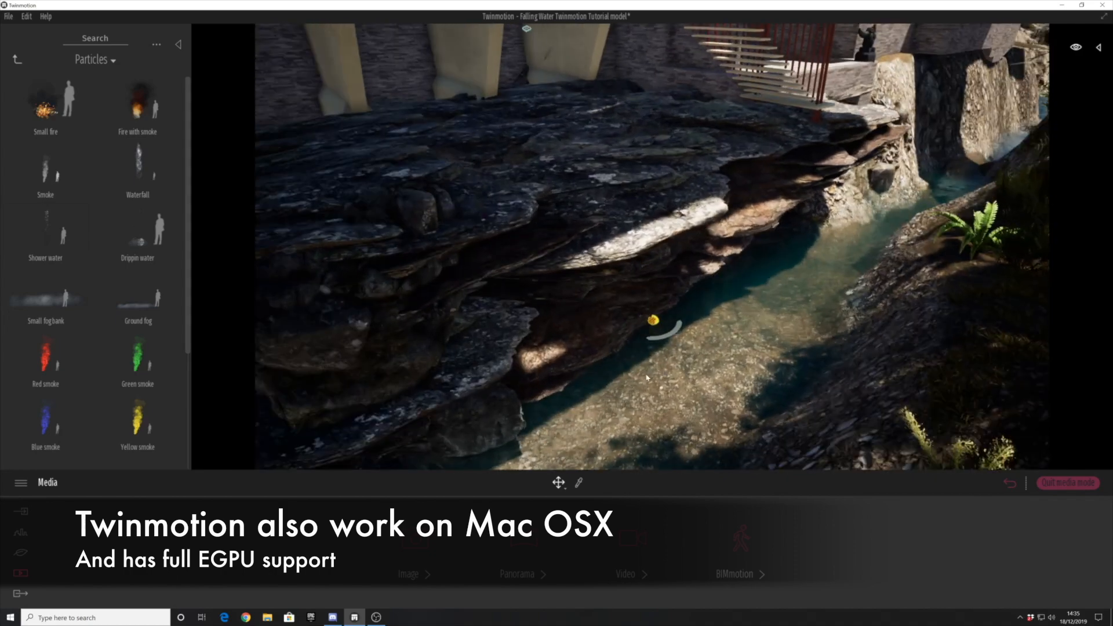
mouse_move(658, 246)
middle_mouse_down("shift")
mouse_move(655, 284)
mouse_move(657, 264)
middle_mouse_up("shift")
left_click_drag(657, 269, 656, 271)
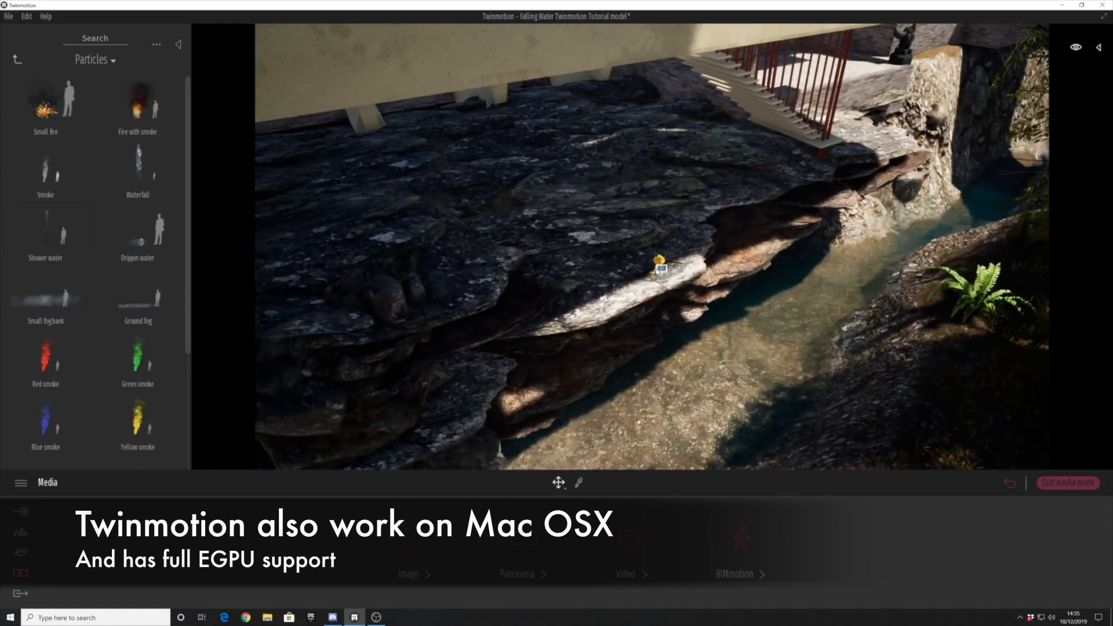
left_click_drag(602, 409, 586, 444)
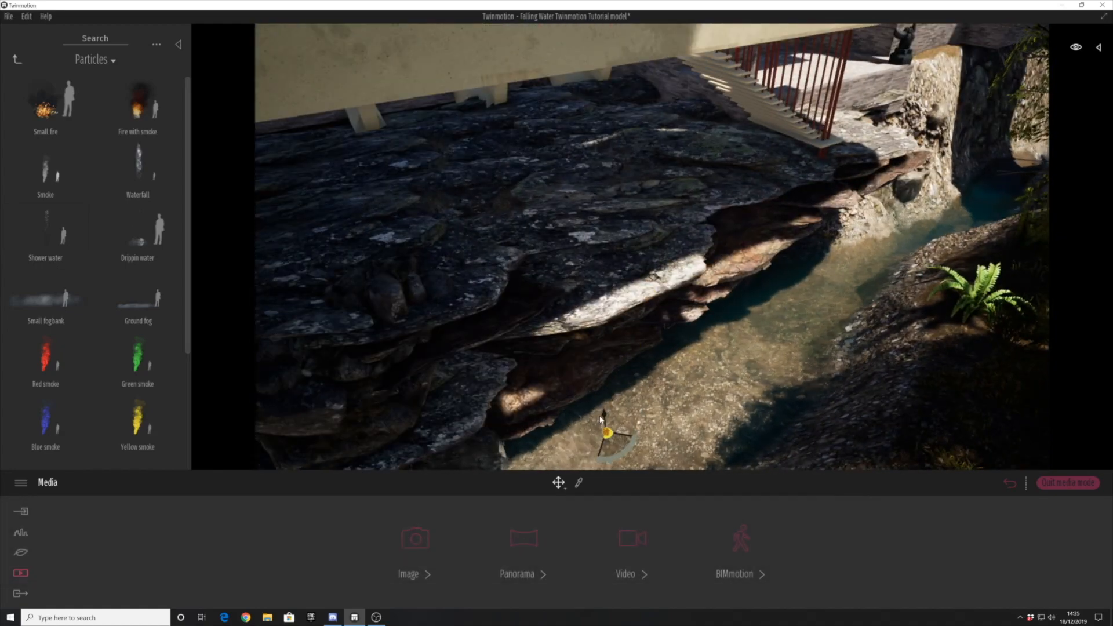
middle_click_drag(600, 420, 628, 387, "shift")
scroll(630, 386, "up", 3)
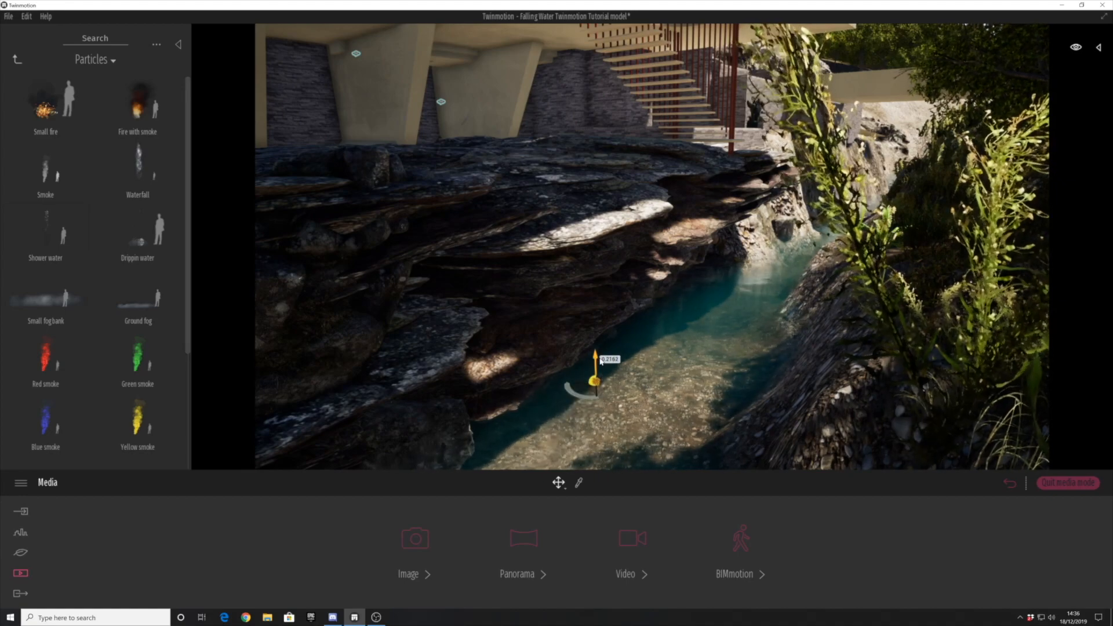
- Align the waterfall with the sunlit ledge's lip and copy it along the edge as instances
left_click_drag(591, 174, 590, 197)
middle_click_drag(590, 203, 566, 291, "shift")
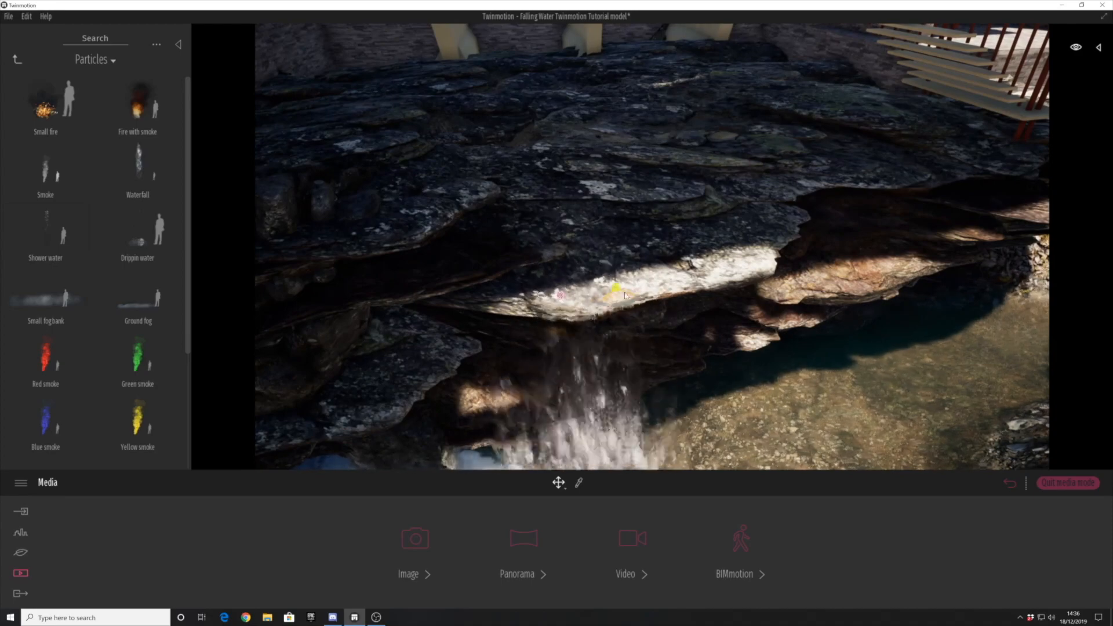
left_click(533, 366)
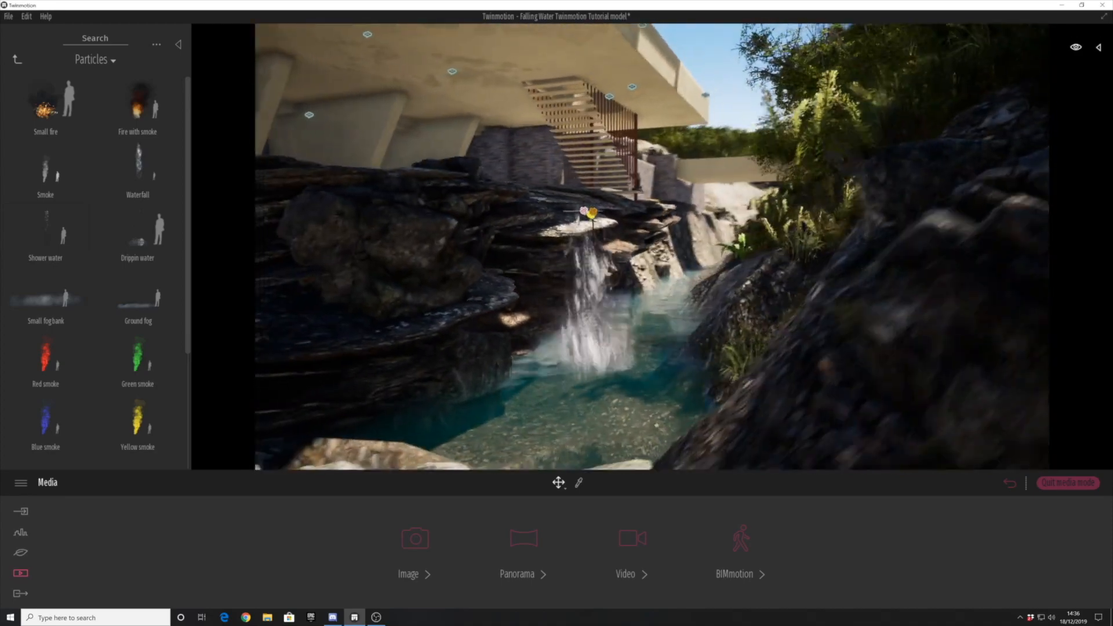
middle_click_drag(579, 385, 584, 358, "shift")
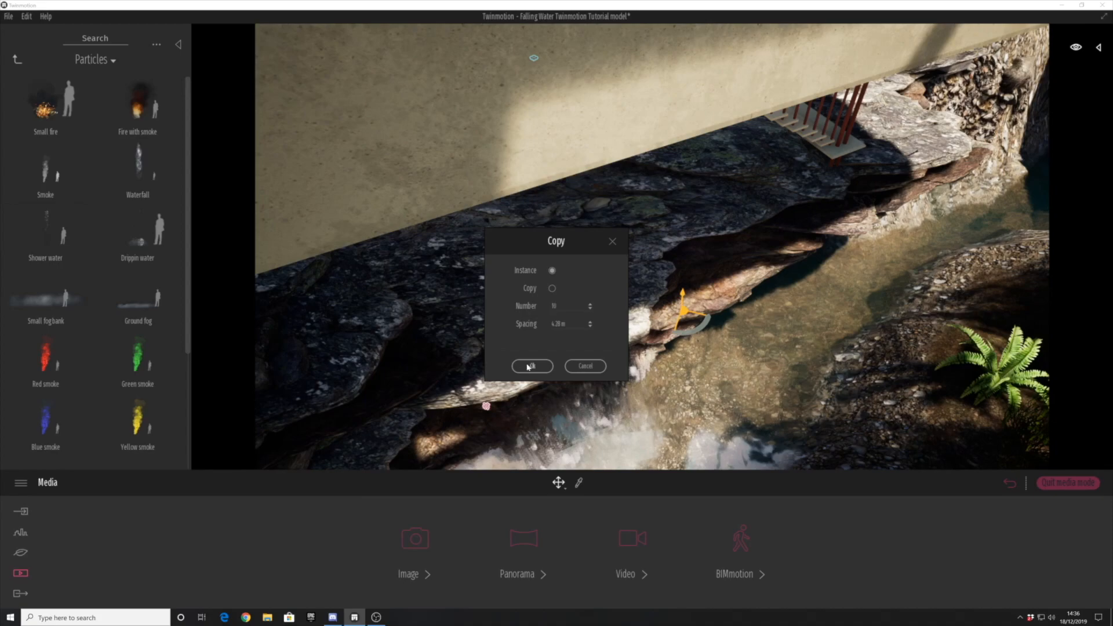
middle_click_drag(560, 359, 545, 296, "shift")
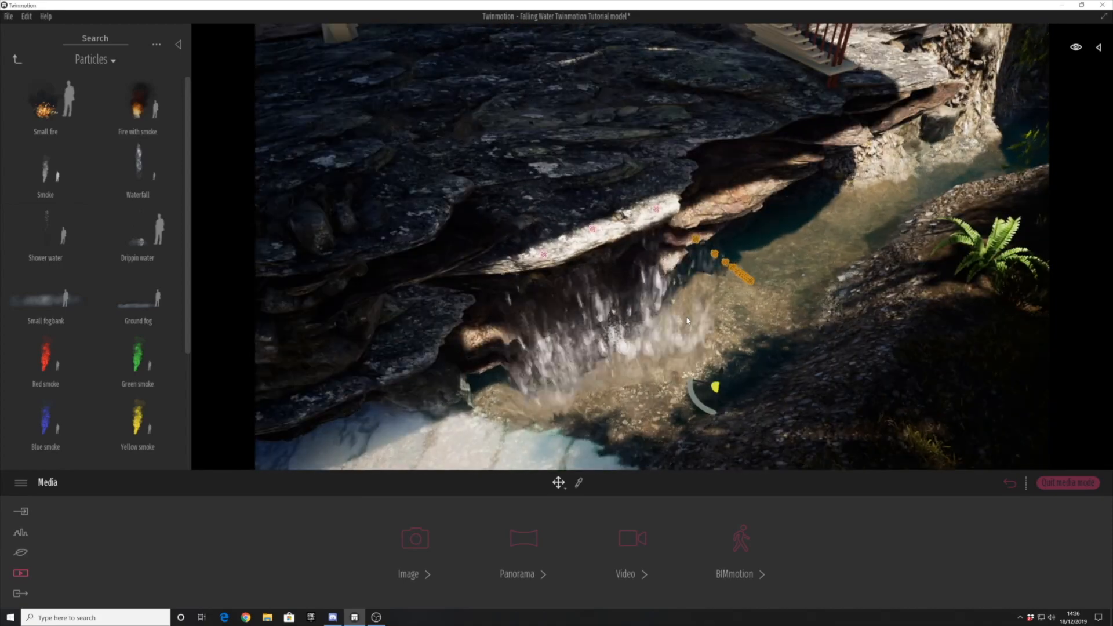
- Add single waterfall instances along the upper ledge toward the stairs, the first with 1.41 m spacing
right_click_drag(686, 321, 695, 162)
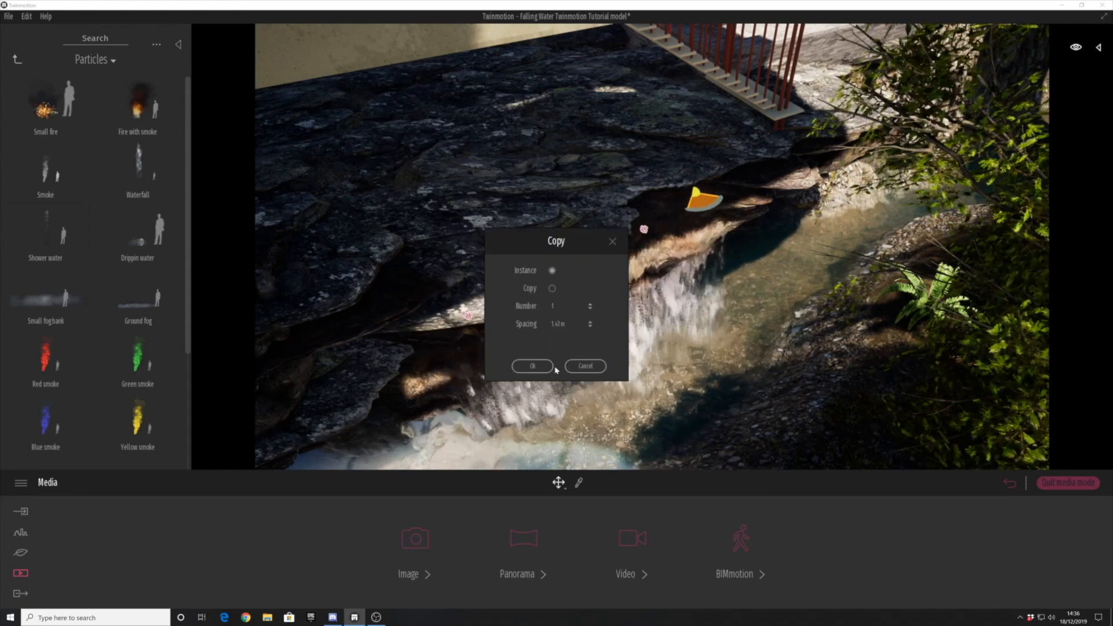
left_click(535, 365)
middle_click_drag(732, 204, 748, 233)
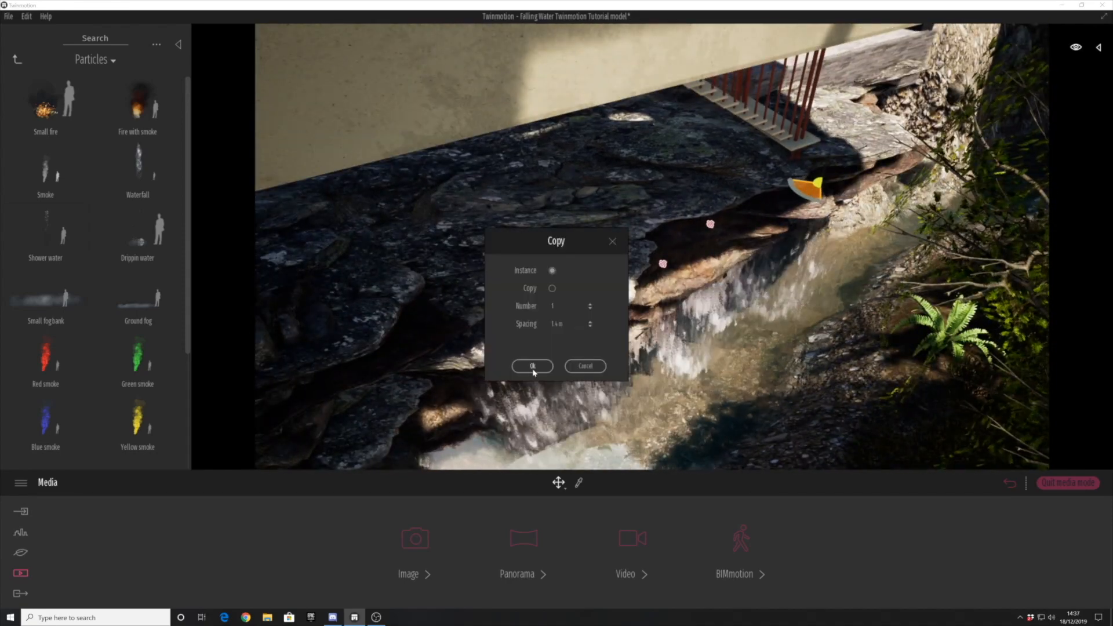
left_click(533, 371)
scroll(747, 238, "up", 2)
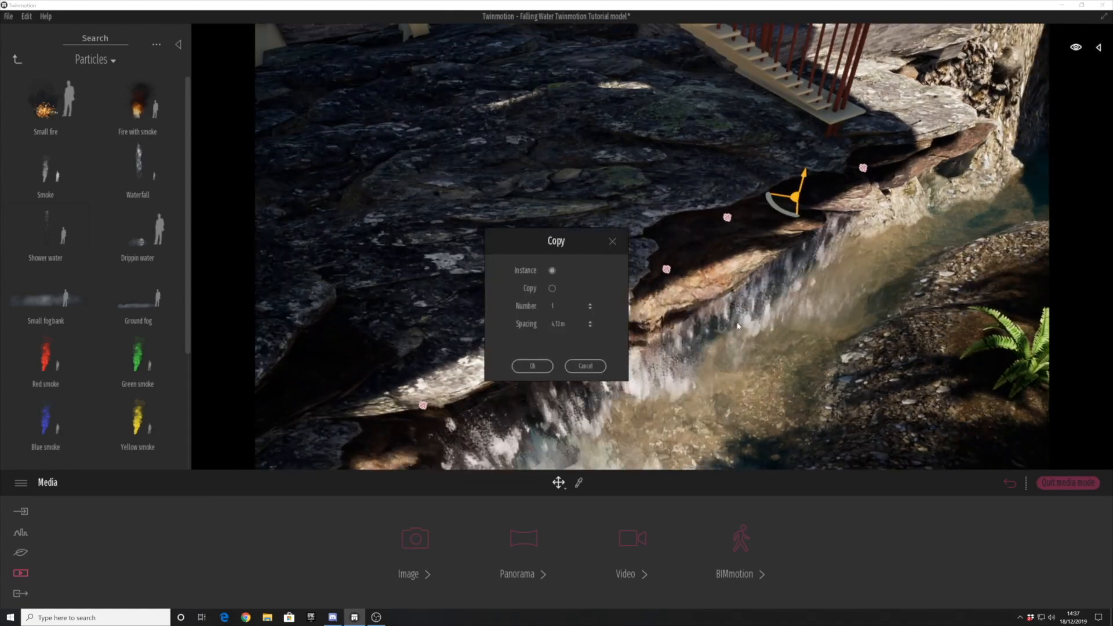
- Extend the row of waterfalls to the rocks below the stairs, adding the last single instance with 1.78 m spacing
scroll(560, 350, "down", 4)
left_click(760, 356)
scroll(740, 387, "down", 2)
scroll(748, 369, "up", 2)
scroll(748, 370, "up", 2)
mouse_move(807, 387)
middle_mouse_down()
mouse_move(812, 410)
mouse_move(800, 371)
middle_mouse_up()
scroll(812, 410, "down", 2)
middle_click_drag(825, 64, 735, 173, "shift")
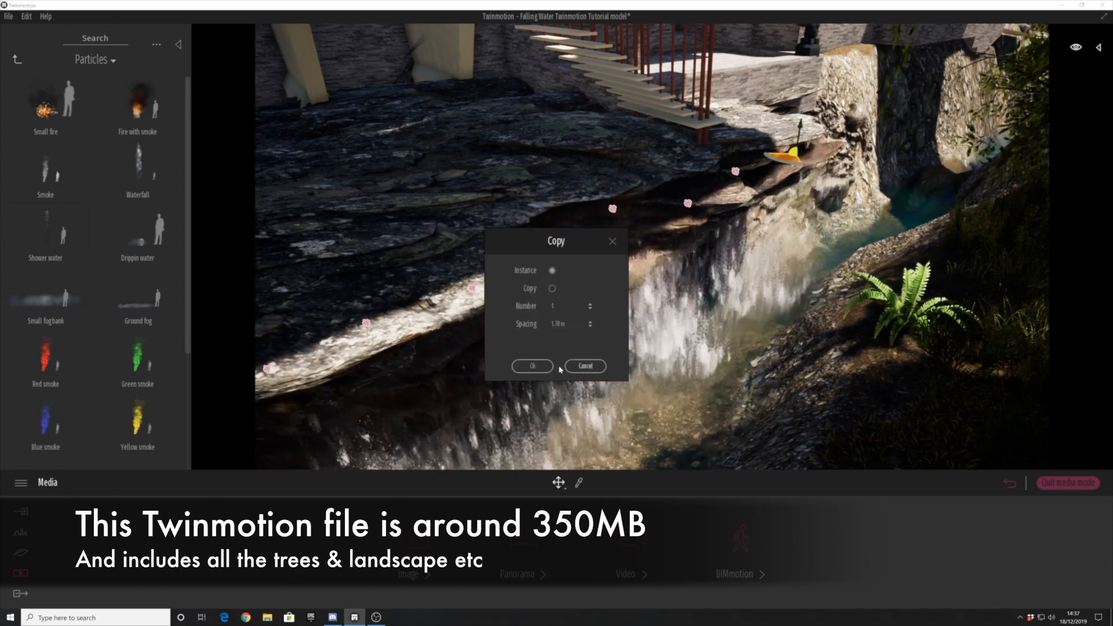
left_click(547, 368)
- Copy waterfalls from the sunlit ledge onto the dark rocks at its near end
scroll(551, 350, "down", 2)
middle_click_drag(551, 350, 579, 342)
scroll(577, 341, "down", 2)
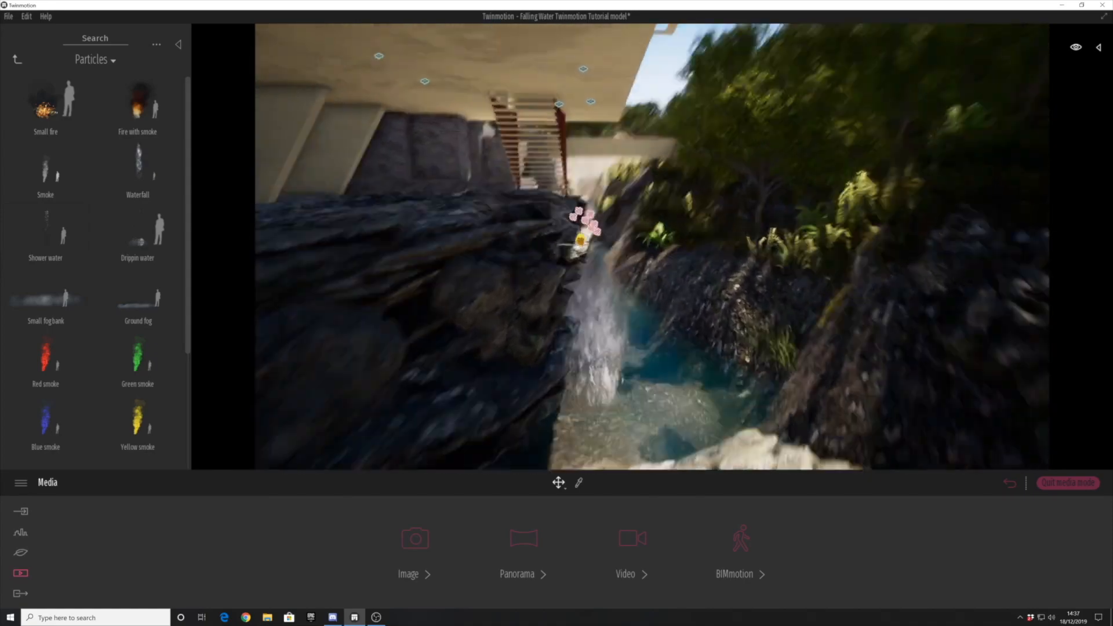
middle_click_drag(687, 330, 659, 355, "shift")
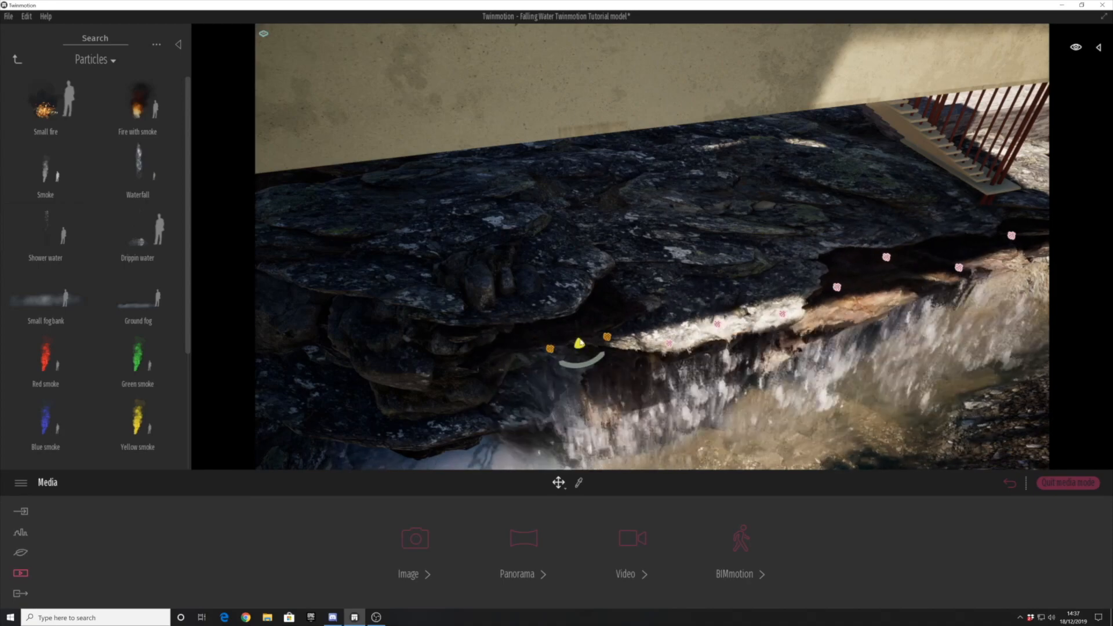
left_click(532, 366)
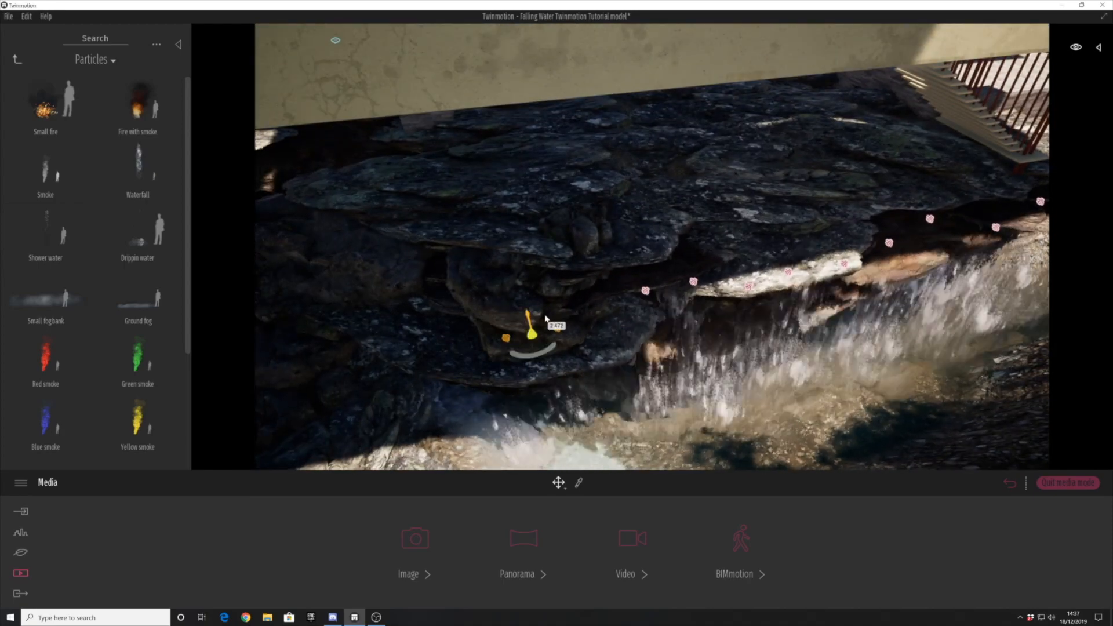
- Fill the gaps between the waterfalls on the dark near-end rocks with more instances
middle_click_drag(544, 325, 583, 267, "shift")
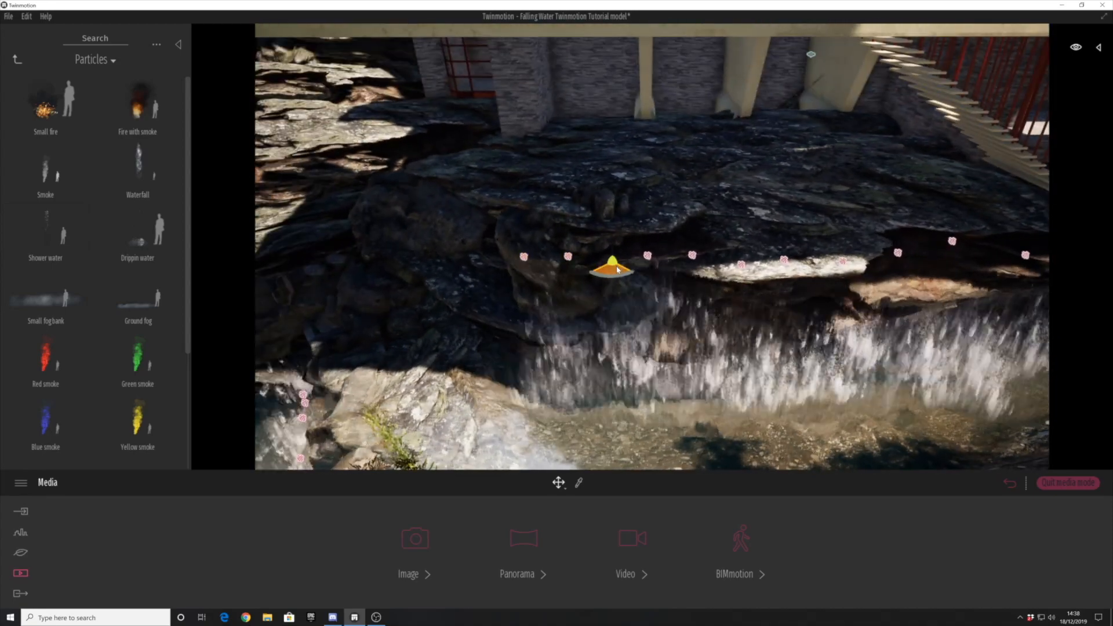
left_click(532, 366)
middle_click_drag(534, 354, 529, 318, "shift")
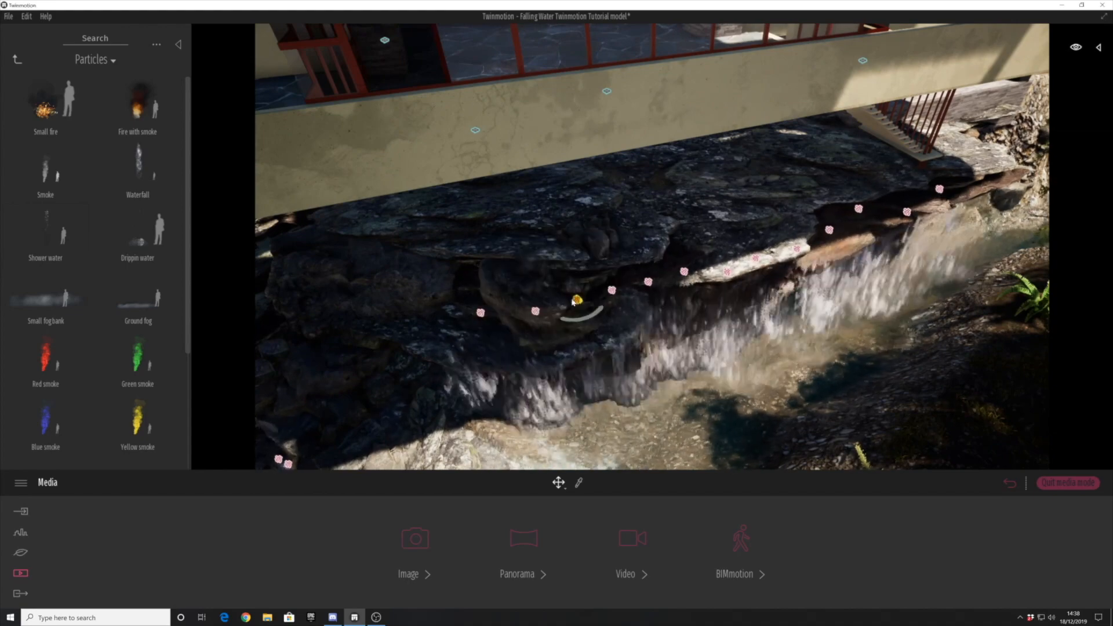
left_click_drag(729, 278, 699, 286)
middle_click_drag(543, 366, 636, 309, "shift")
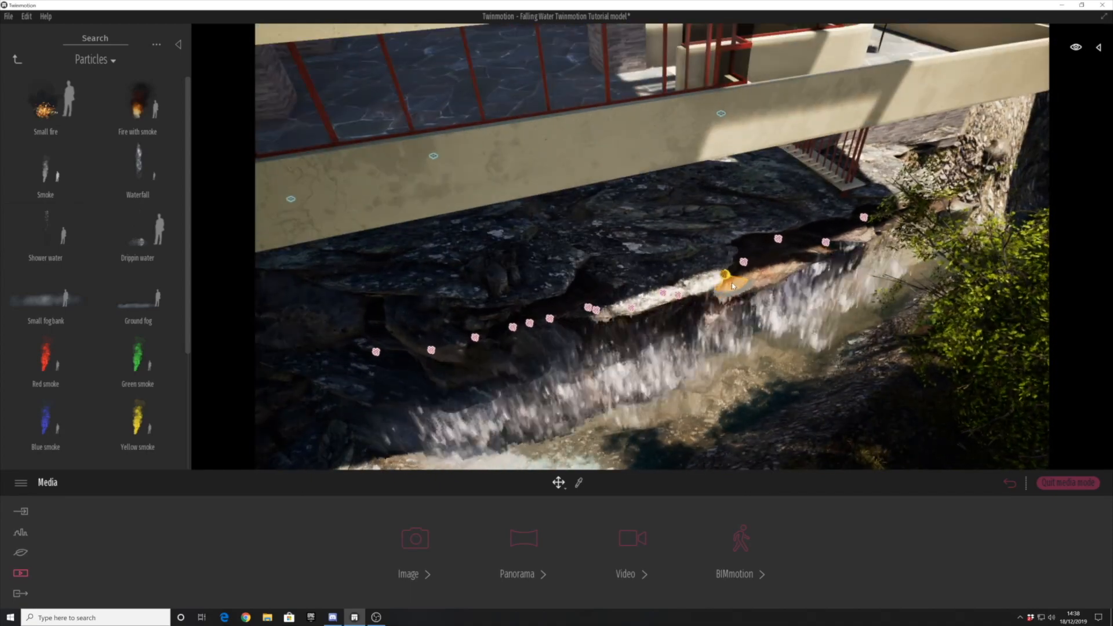
- Add more waterfall instances along the sunlit middle of the upper ledge to thicken the water
left_click(532, 362)
scroll(667, 308, "up", 2)
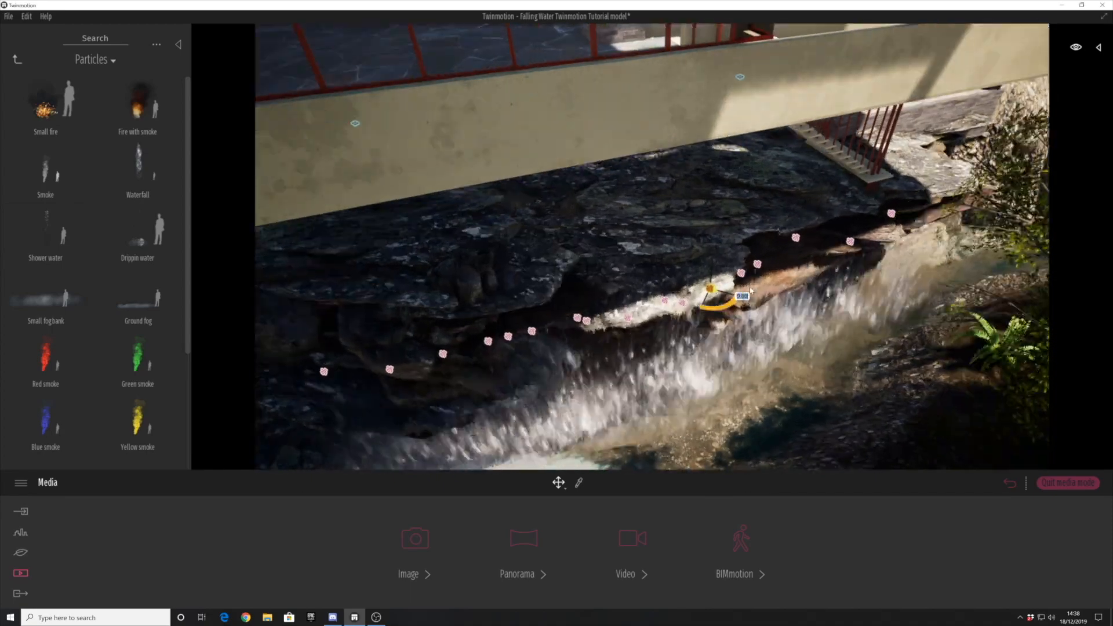
middle_click_drag(718, 296, 659, 288)
left_click_drag(656, 291, 725, 246, "shift")
left_click(526, 370)
left_click(544, 366)
- Add waterfall instances beneath the stairs and place one at the far rock where the upper ledge ends
scroll(788, 264, "up", 2)
middle_click_drag(789, 264, 749, 288)
scroll(749, 288, "up", 2)
left_click_drag(669, 273, 842, 233, "shift")
left_click(539, 366)
left_click(533, 366)
left_click(533, 365)
middle_click_drag(869, 249, 812, 273)
scroll(812, 273, "up", 2)
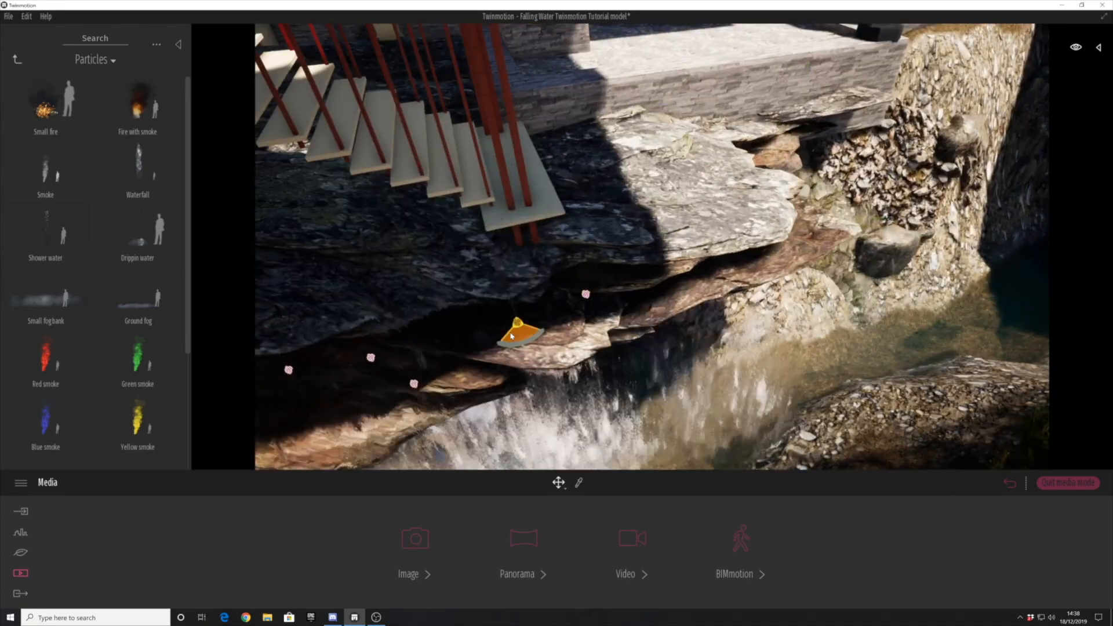
left_click(530, 366)
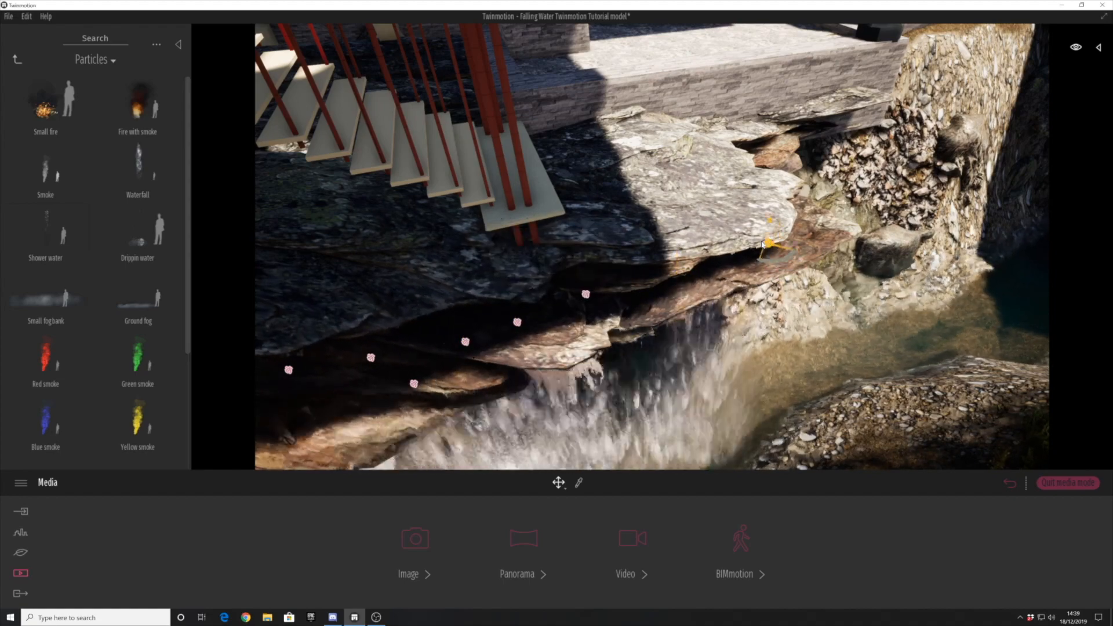
- Save the project with the completed row of waterfalls on the upper ledge
scroll(534, 364, "down", 5)
left_click(358, 377)
middle_click_drag(357, 377, 542, 240, "shift")
scroll(511, 296, "down", 5)
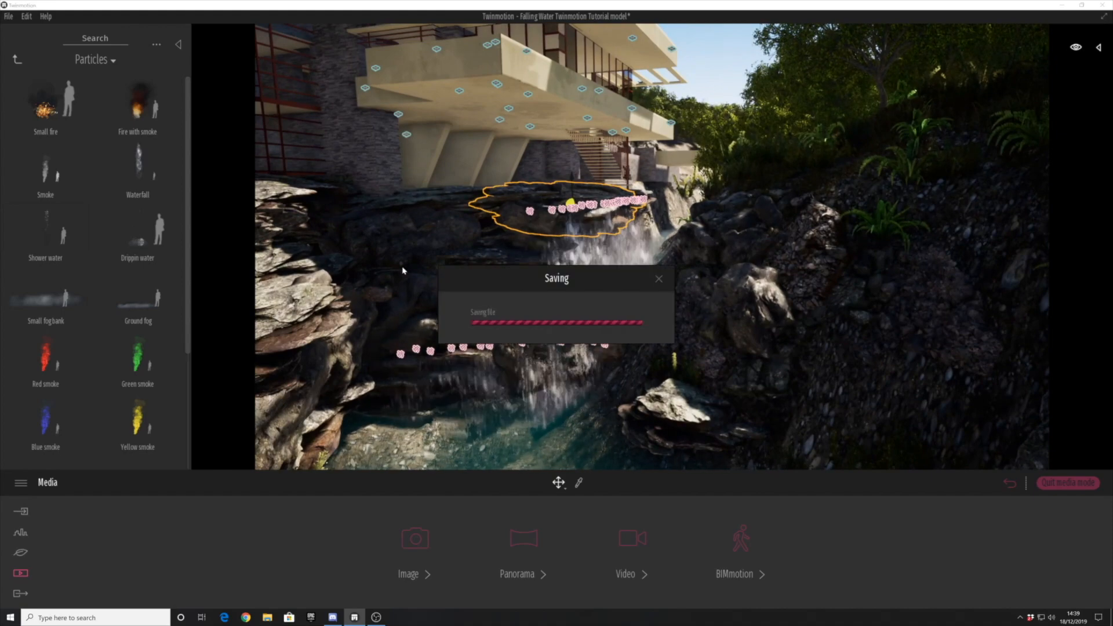
- Copy waterfalls from the lower rock ledge down to the pool surface to form splashes along its base
middle_click_drag(437, 376, 490, 384, "shift")
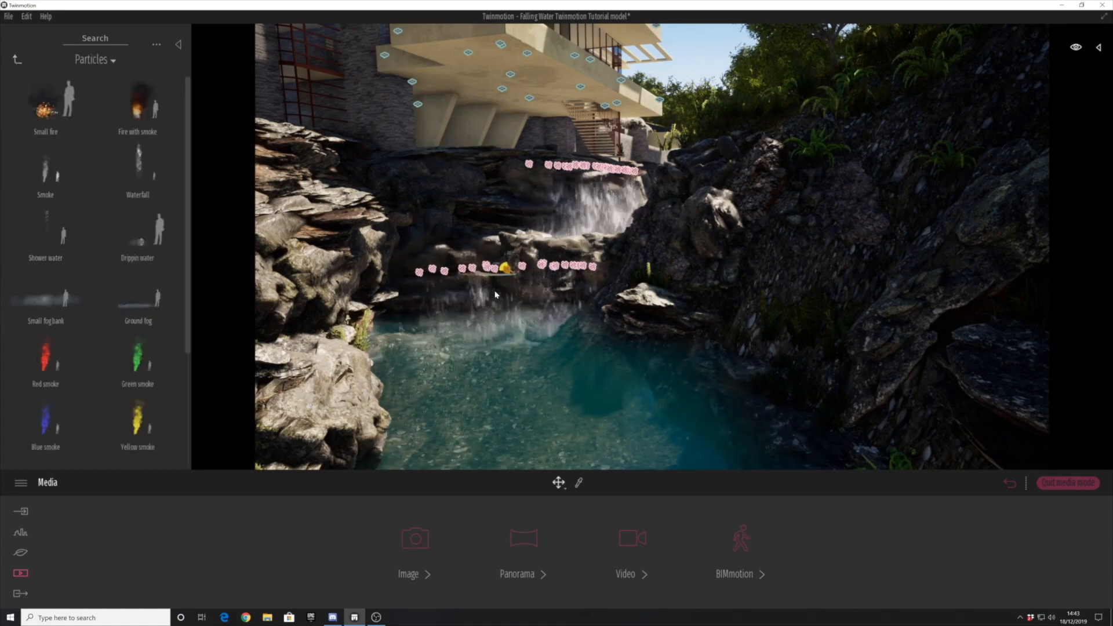
scroll(496, 295, "up", 3)
middle_click_drag(390, 347, 382, 260, "shift")
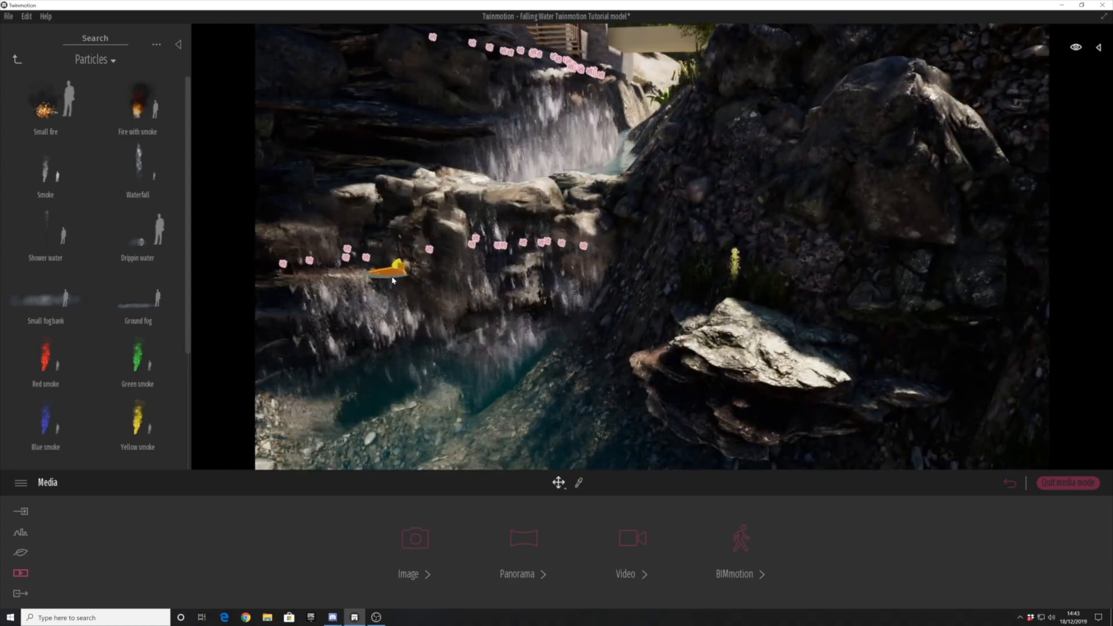
scroll(370, 354, "down", 5)
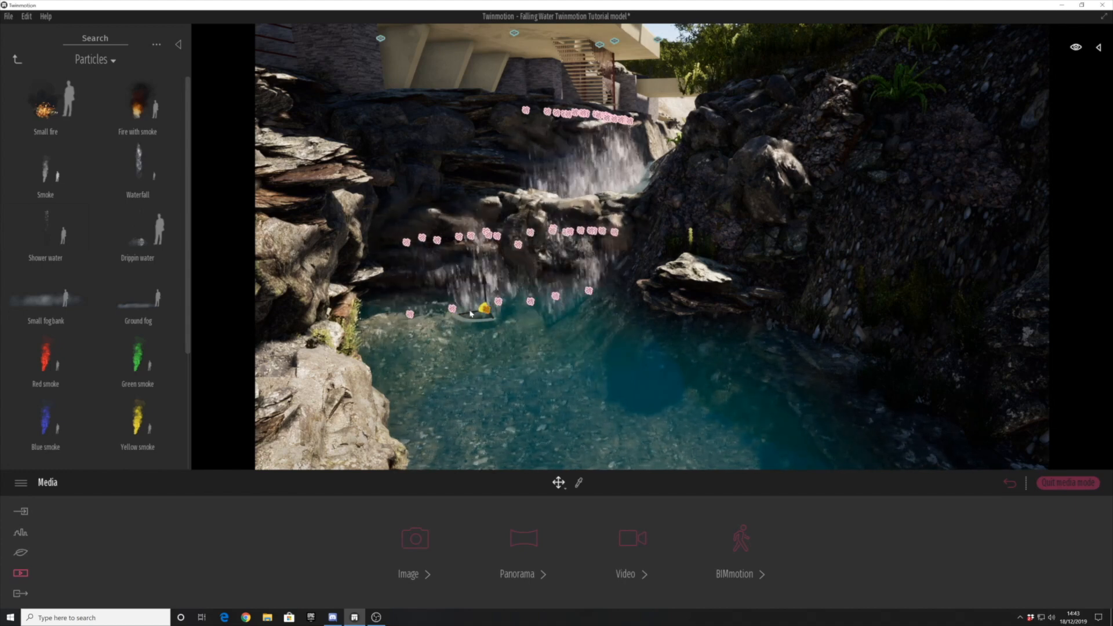
left_click(540, 372)
scroll(447, 375, "up", 2)
middle_click_drag(447, 375, 481, 429, "shift")
- Select the row of waterfalls at the pool surface and move them together closer to the lower rock ledge
left_click(562, 343)
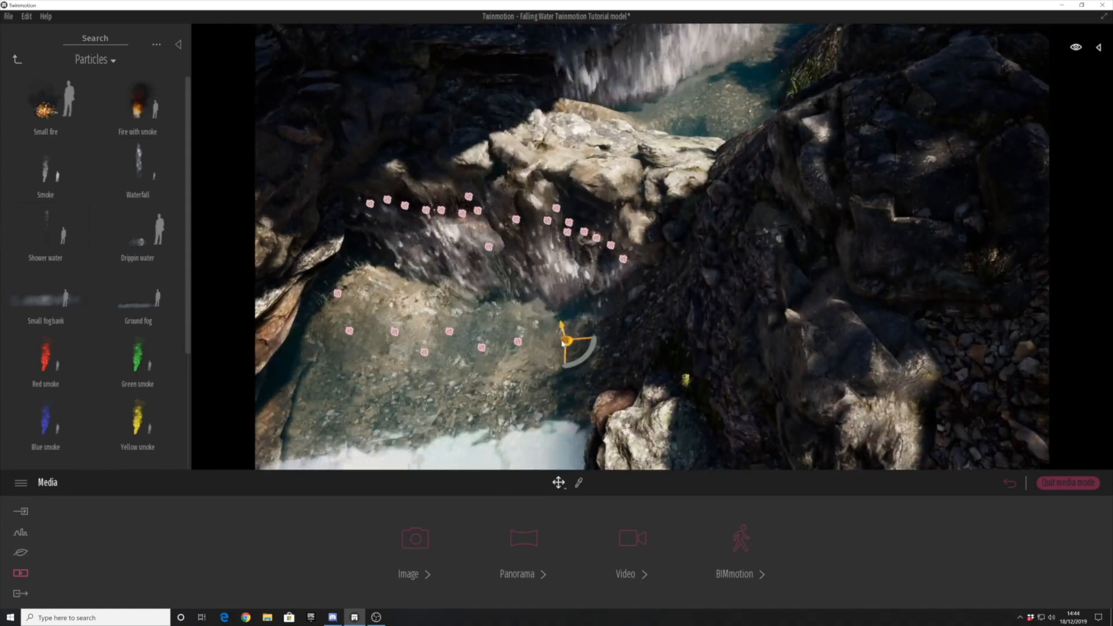
left_click(518, 342, "ctrl")
left_click(481, 347, "ctrl")
left_click(449, 332, "ctrl")
left_click(424, 353, "ctrl")
left_click(395, 332, "ctrl")
left_click(349, 331, "ctrl")
left_click_drag(460, 340, 512, 294)
key("Escape")
- Reposition the individual waterfalls at both ends of the pool row to follow the base of the rocks
left_click(587, 273)
left_click_drag(597, 284, 548, 295)
left_click(545, 275)
left_click(338, 293)
left_click_drag(348, 303, 382, 272)
scroll(423, 321, "up", 2)
middle_click_drag(422, 321, 382, 348, "shift")
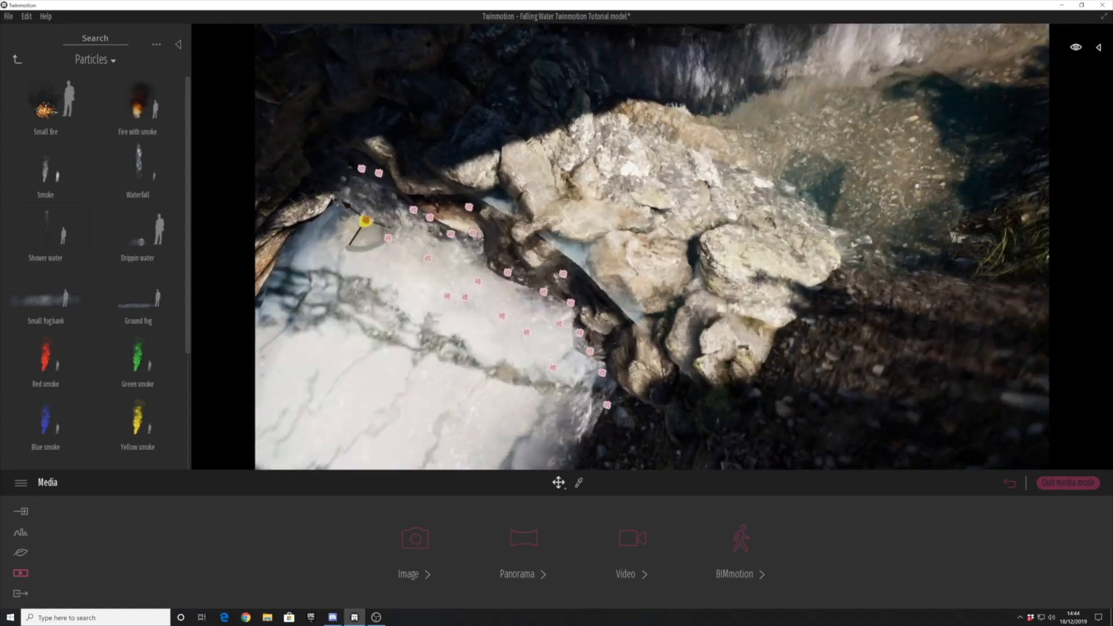
- Add another Waterfall particle at the pool and copy it along the base of the lower ledge
middle_click_drag(601, 410, 665, 343)
left_click_drag(132, 171, 565, 249)
mouse_move(565, 249)
middle_mouse_down("shift")
mouse_move(533, 174)
mouse_move(557, 252)
middle_mouse_up("shift")
left_click_drag(557, 251, 424, 211, "shift")
left_click(544, 363)
key("Return")
key("Return")
left_click(531, 365)
middle_click_drag(419, 209, 531, 301)
left_click_drag(531, 303, 463, 220, "shift")
key("Return")
- Copy a waterfall from the lower pool to the stream at the foot of the upper falls
scroll(463, 220, "down", 3)
middle_click_drag(620, 454, 458, 406, "shift")
scroll(452, 348, "up", 3)
middle_click_drag(429, 278, 310, 214, "shift")
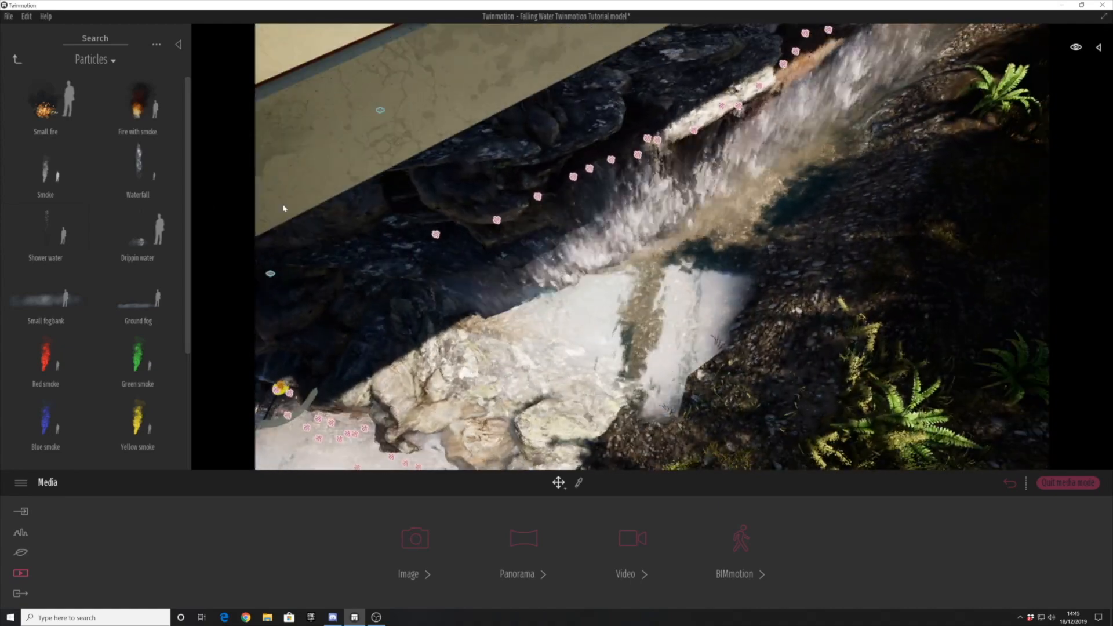
left_click_drag(279, 389, 607, 253, "shift")
key("Return")
key("Return")
- Select waterfalls at the foot of the upper falls and copy them farther along the stream
scroll(550, 261, "up", 2)
left_click(525, 256, "ctrl")
left_click(474, 289, "ctrl")
left_click_drag(474, 290, 693, 179, "shift")
left_click(538, 364)
- Copy a group of base waterfalls toward the near end of the upper falls, beside the pale rocks
mouse_move(616, 280)
middle_mouse_down("shift")
mouse_move(633, 238)
mouse_move(664, 285)
mouse_move(636, 273)
middle_mouse_up("shift")
left_click_drag(638, 236, 462, 267, "shift")
left_click(541, 369)
left_click(532, 366)
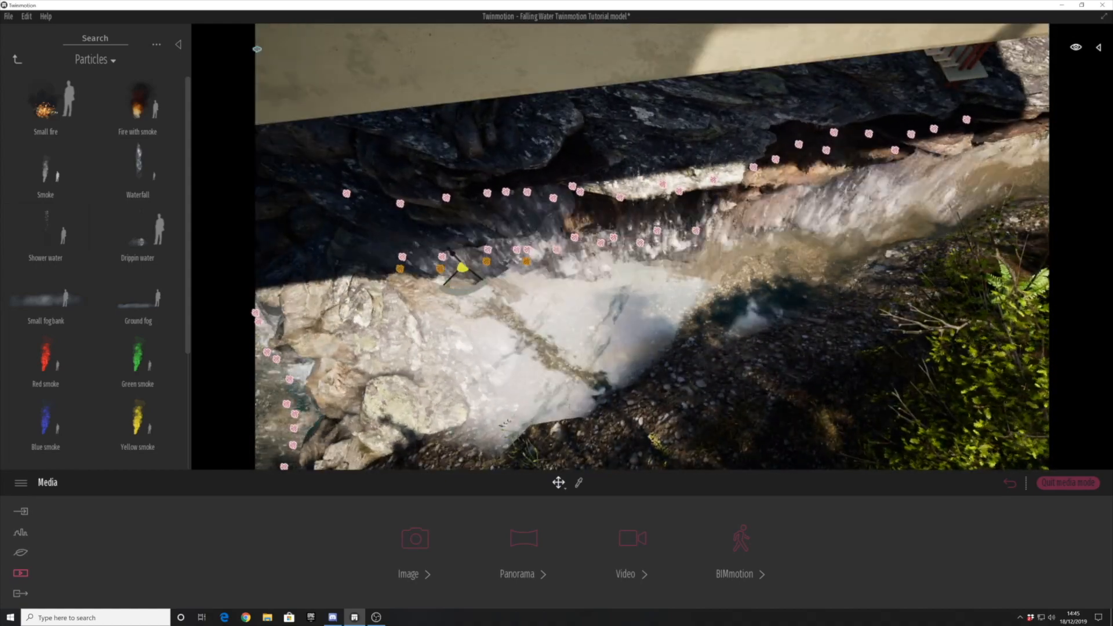
middle_click_drag(532, 366, 481, 390)
- Copy the group of base waterfalls along the stream toward the far end of the upper falls
left_click_drag(412, 288, 703, 247, "shift")
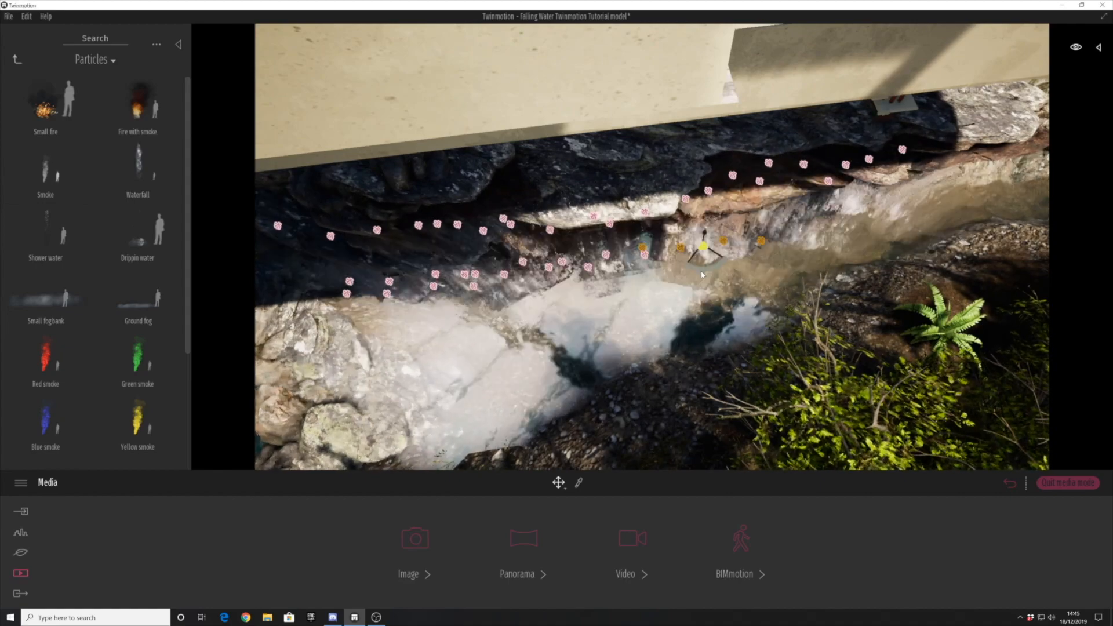
middle_click_drag(702, 275, 588, 301)
left_click_drag(590, 273, 806, 234, "shift")
left_click(532, 365)
key("Return")
left_click(536, 365)
- Delete the surplus waterfall beyond the far end of the upper falls' base row
scroll(805, 248, "up", 2)
middle_click_drag(805, 248, 629, 232)
left_click(714, 259)
key("Delete")
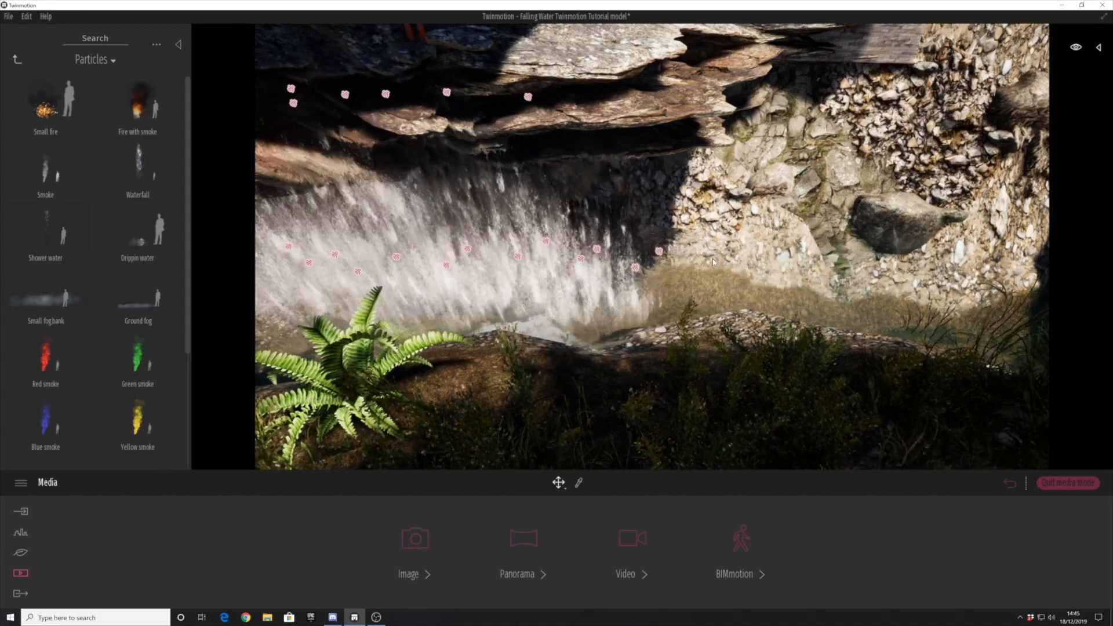
scroll(713, 262, "down", 2)
middle_click_drag(713, 262, 776, 241, "shift")
scroll(664, 236, "down", 2)
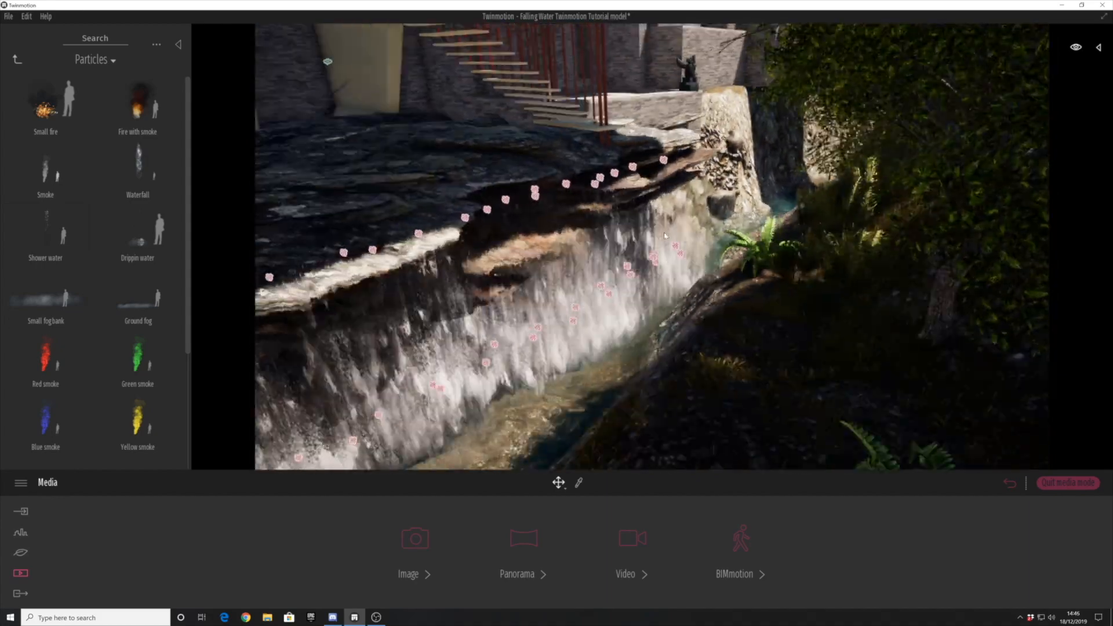
middle_click_drag(664, 236, 562, 261, "shift")
scroll(562, 261, "down", 5)
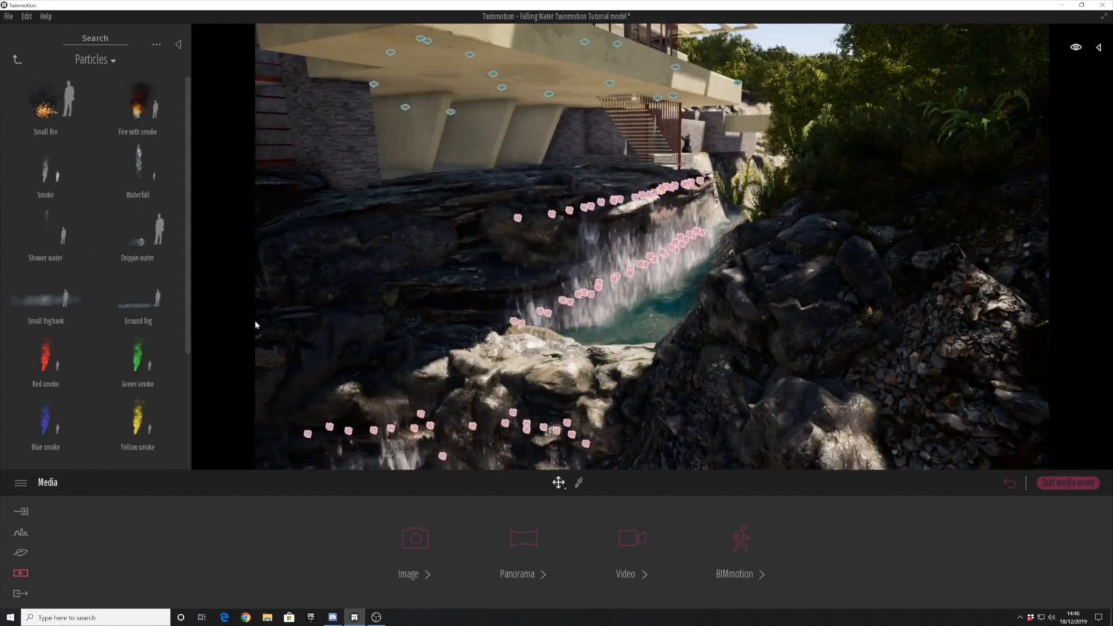
- Try a Small fogbank at the foot of the lower falls, then delete it
key("e")
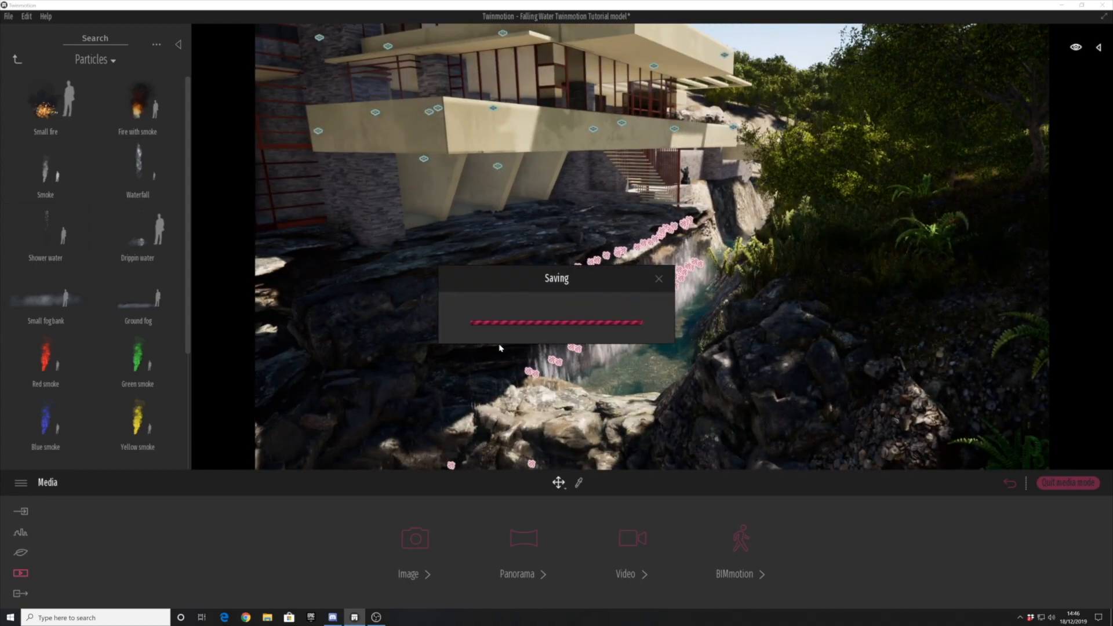
middle_click_drag(499, 348, 559, 197)
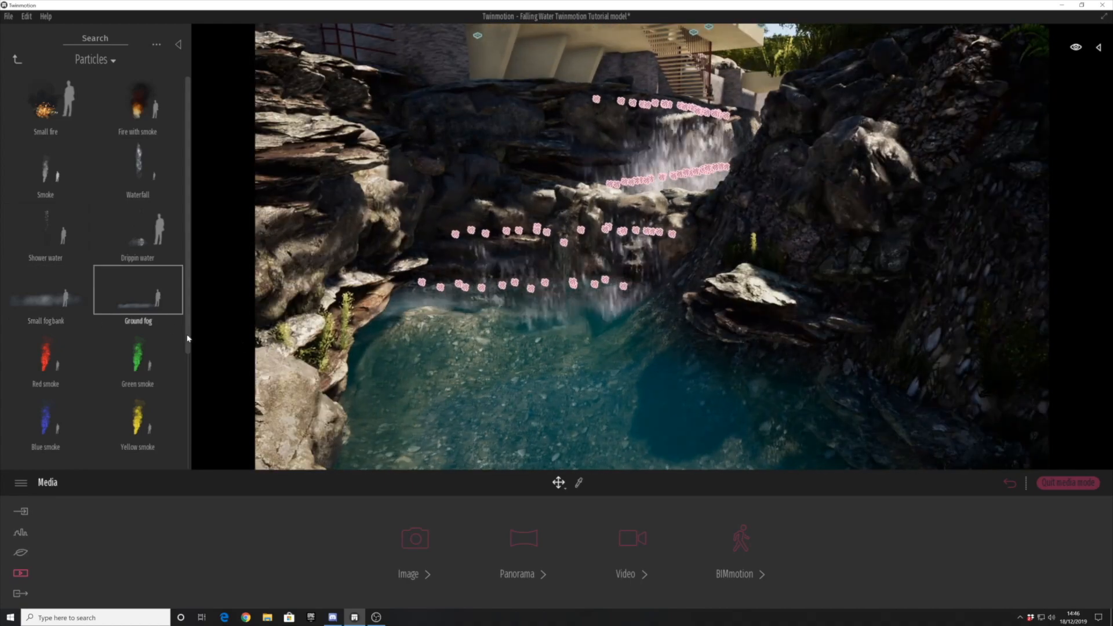
scroll(379, 174, "up", 3)
middle_click_drag(400, 131, 380, 88)
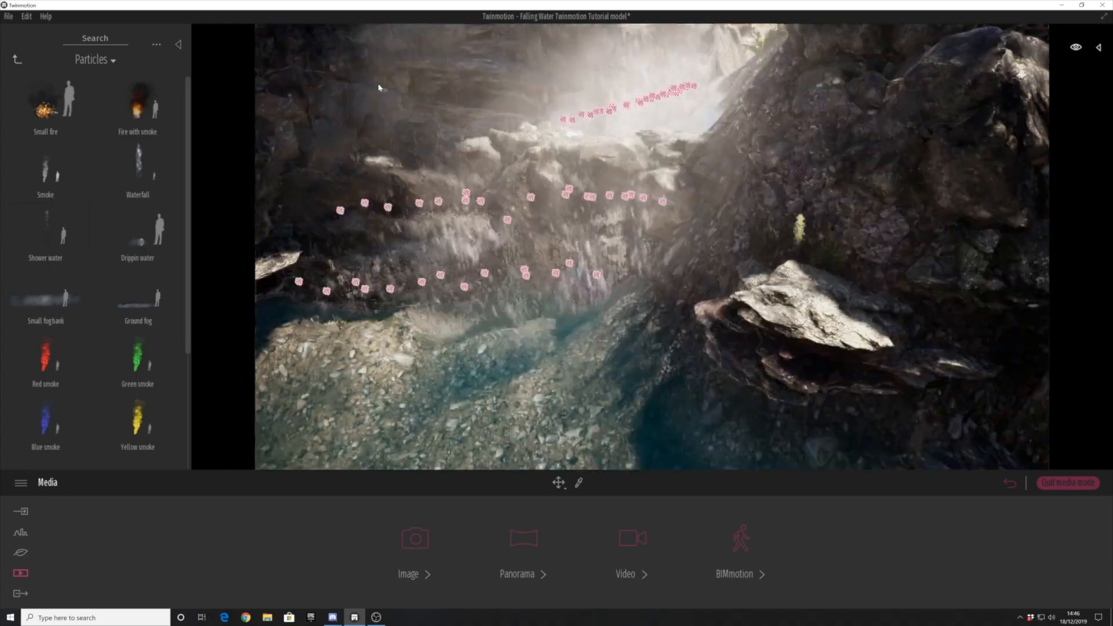
left_click_drag(46, 298, 412, 293)
scroll(650, 397, "down", 5)
middle_click_drag(650, 398, 589, 262)
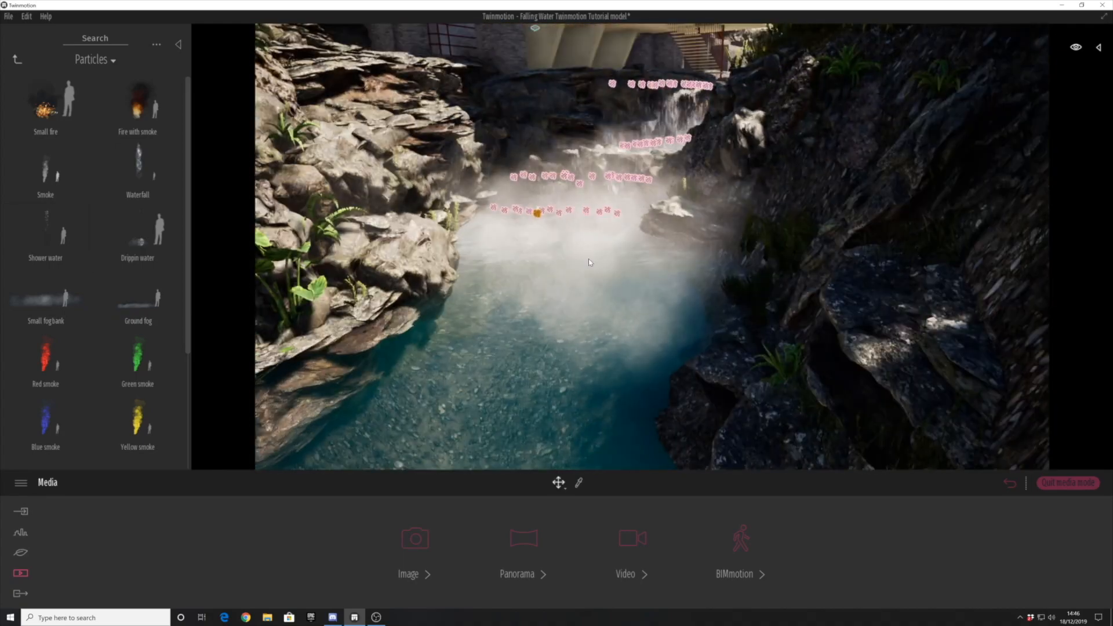
key("Delete")
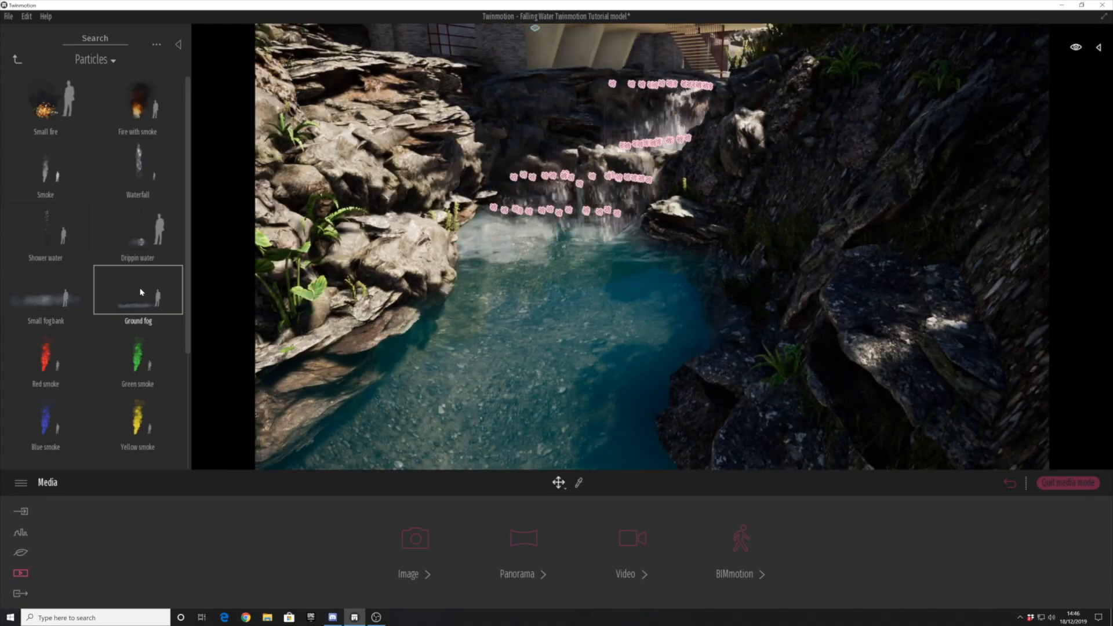
- Place ground fog at the foot of the lower falls and copy it as an instance
left_click_drag(544, 179, 529, 220)
middle_click_drag(510, 276, 510, 371, "shift")
mouse_move(537, 239)
left_mouse_down()
mouse_move(553, 113)
mouse_move(593, 203)
mouse_move(556, 231)
mouse_move(570, 223)
mouse_move(587, 112)
mouse_move(538, 119)
mouse_move(618, 110)
left_mouse_up()
left_click(541, 362)
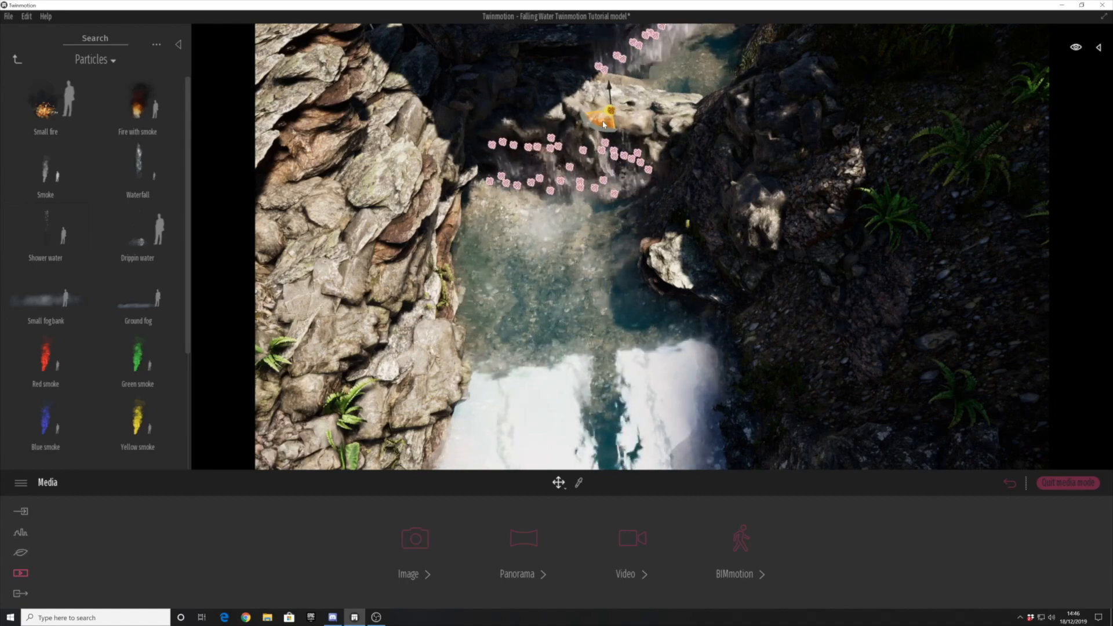
- Copy further ground fog instances across the rock ledge above the lower falls
left_click_drag(528, 111, 528, 111, "shift")
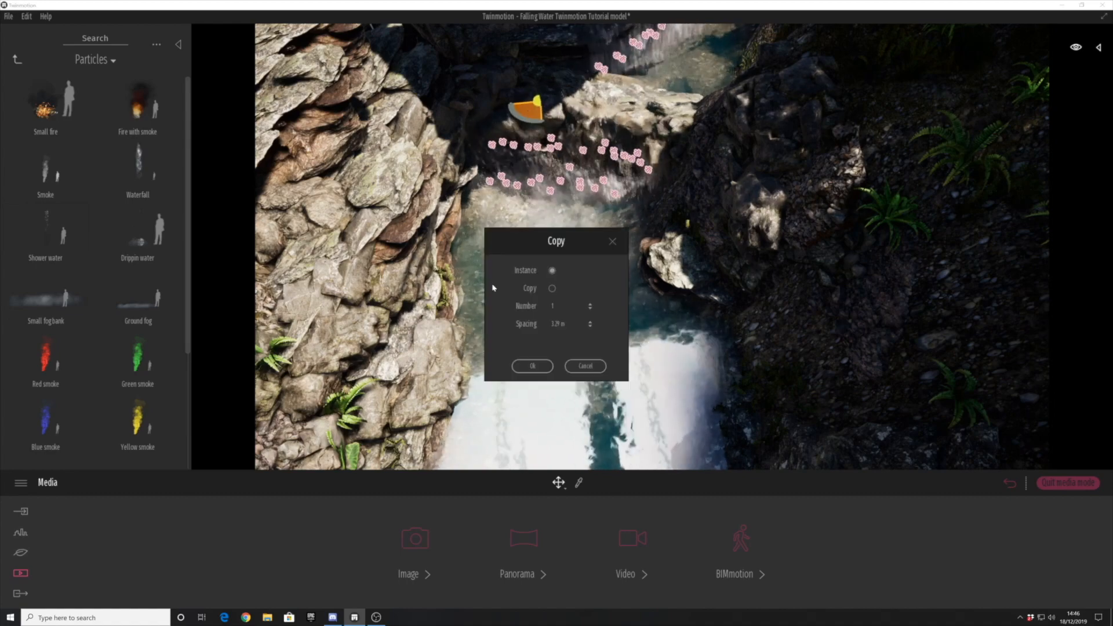
left_click(545, 362)
mouse_move(557, 335)
middle_mouse_down("shift")
mouse_move(564, 244)
mouse_move(563, 299)
middle_mouse_up("shift")
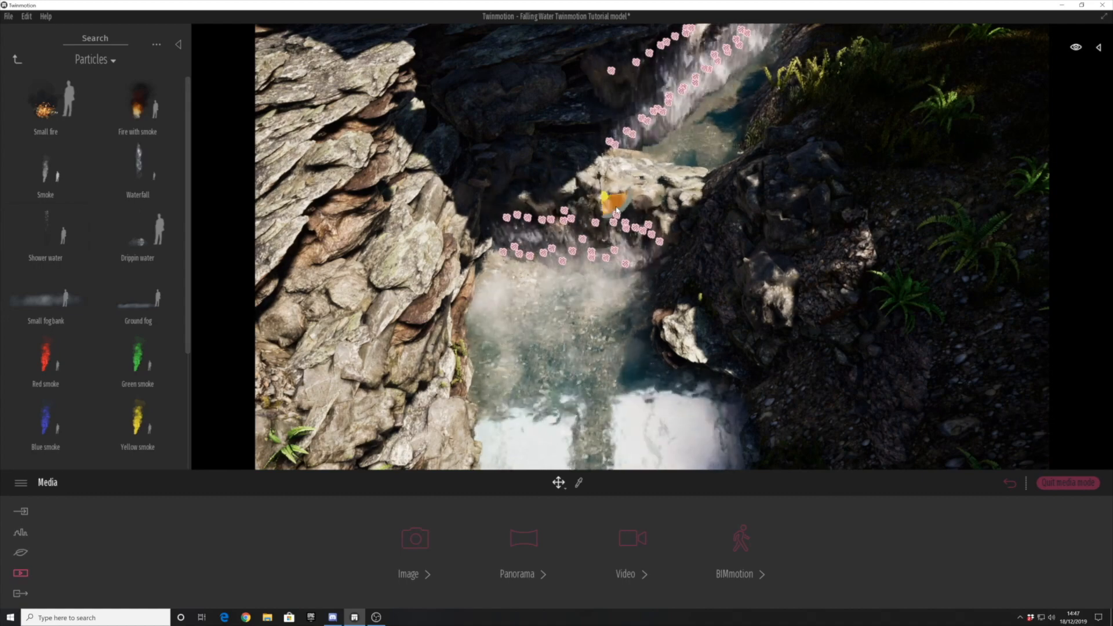
left_click(533, 366)
- Copy the ground fog from the lower ledge to the upper falls
middle_click_drag(545, 348, 560, 234, "shift")
key("w")
right_click_drag(564, 300, 394, 247)
key("e")
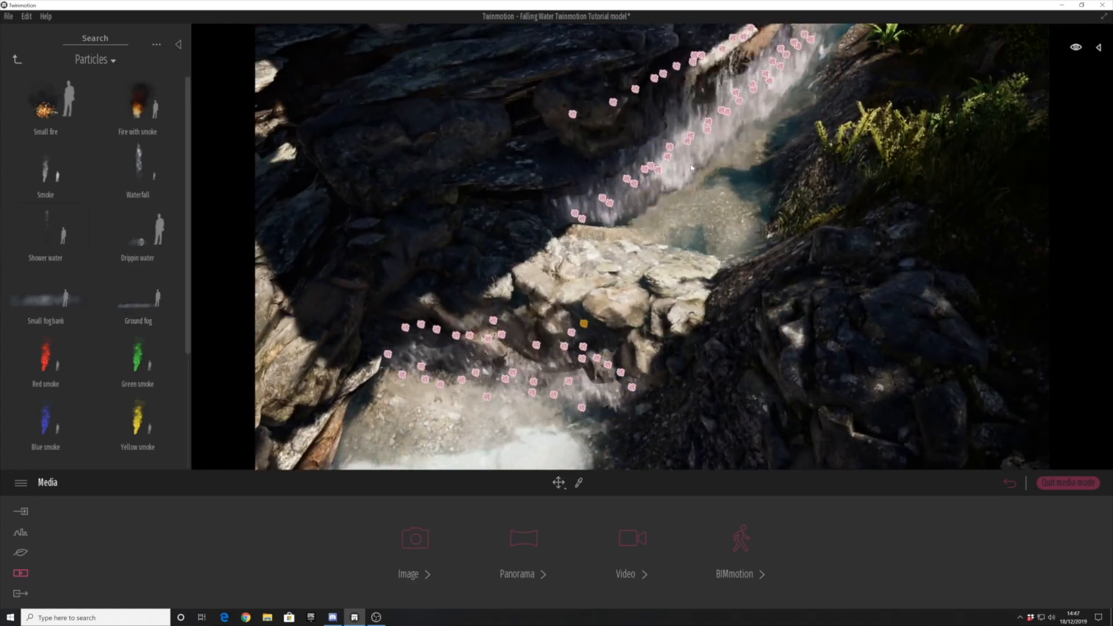
left_click(715, 124)
key("w")
right_click_drag(715, 124, 659, 229)
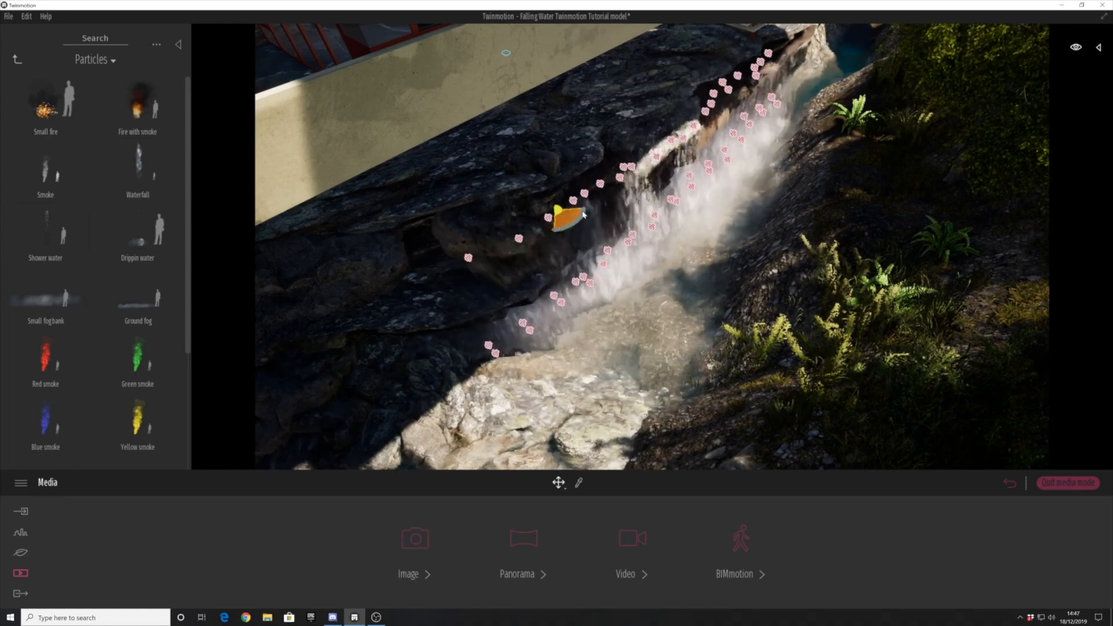
- Copy more ground fog instances along the upper falls, down to the near end beside the pale rocks
key("s")
right_click_drag(539, 367, 623, 354)
key("w")
key("s")
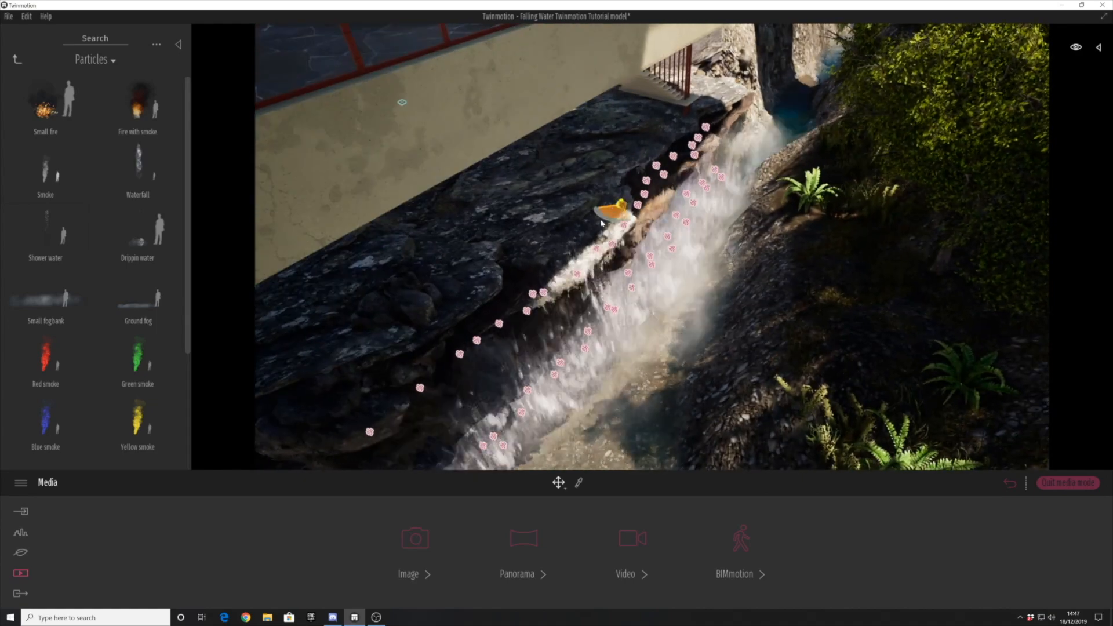
key("w")
right_click_drag(581, 254, 608, 197)
key("s")
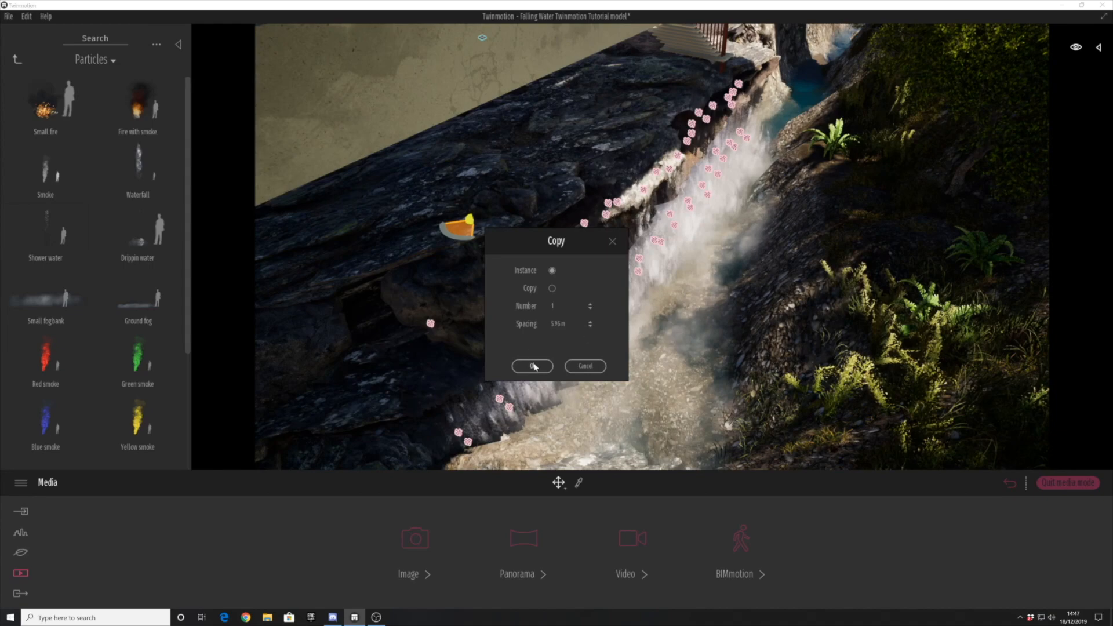
right_click_drag(694, 302, 688, 283)
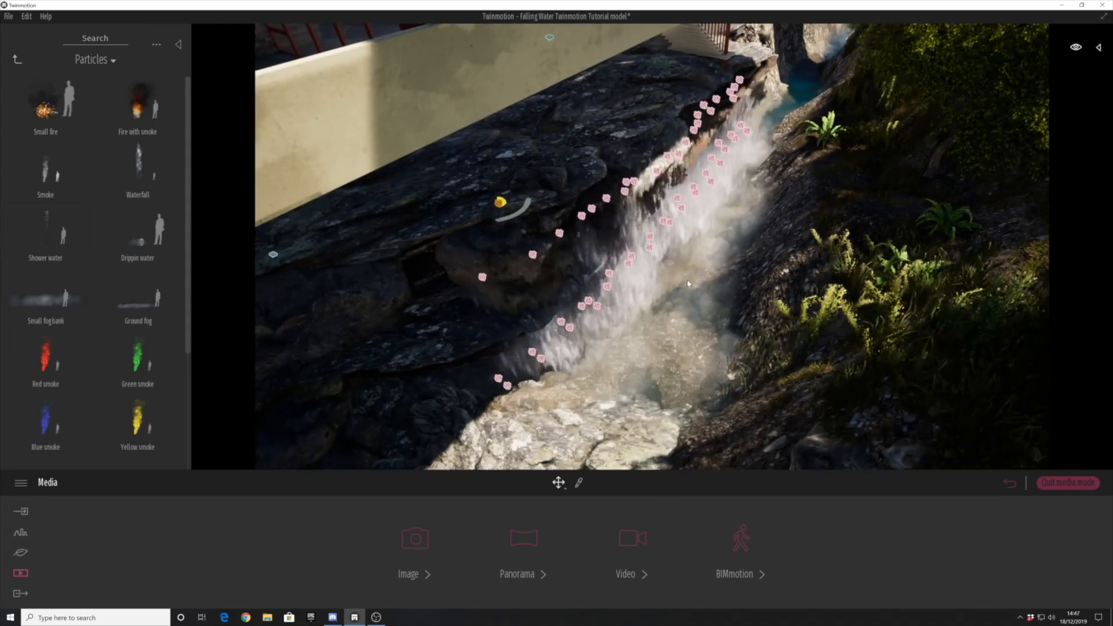
left_click(536, 366)
- Examine the ground fog on both waterfalls from downstream and from above the pool
key("s")
right_click_drag(550, 348, 554, 297)
key("s")
key("d")
key("e")
middle_click_drag(618, 355, 635, 314, "shift")
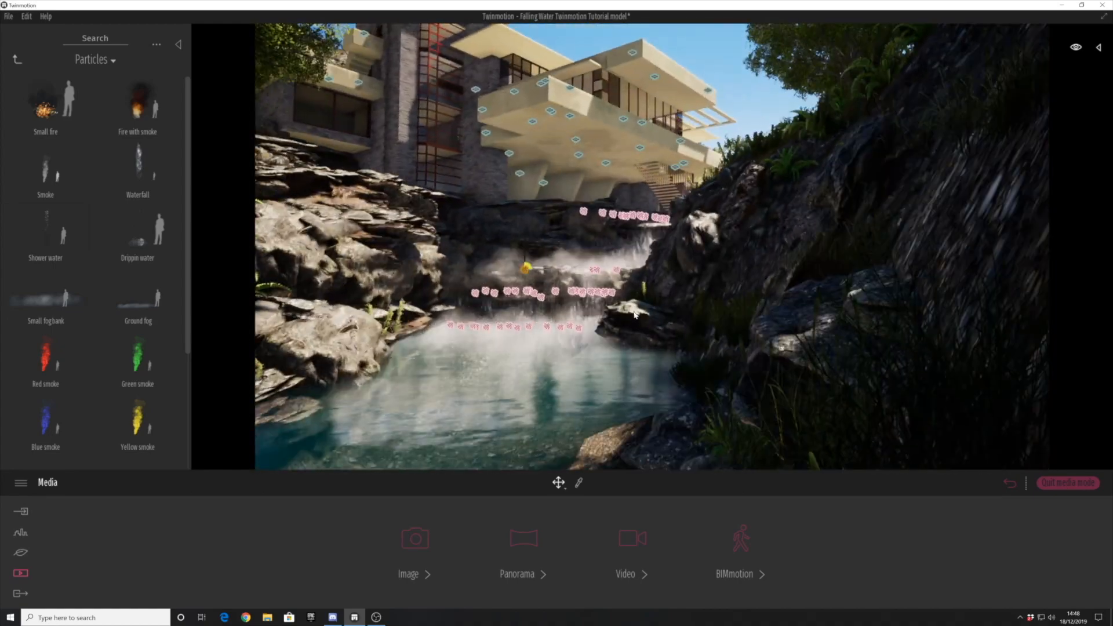
middle_click_drag(520, 262, 521, 256, "shift")
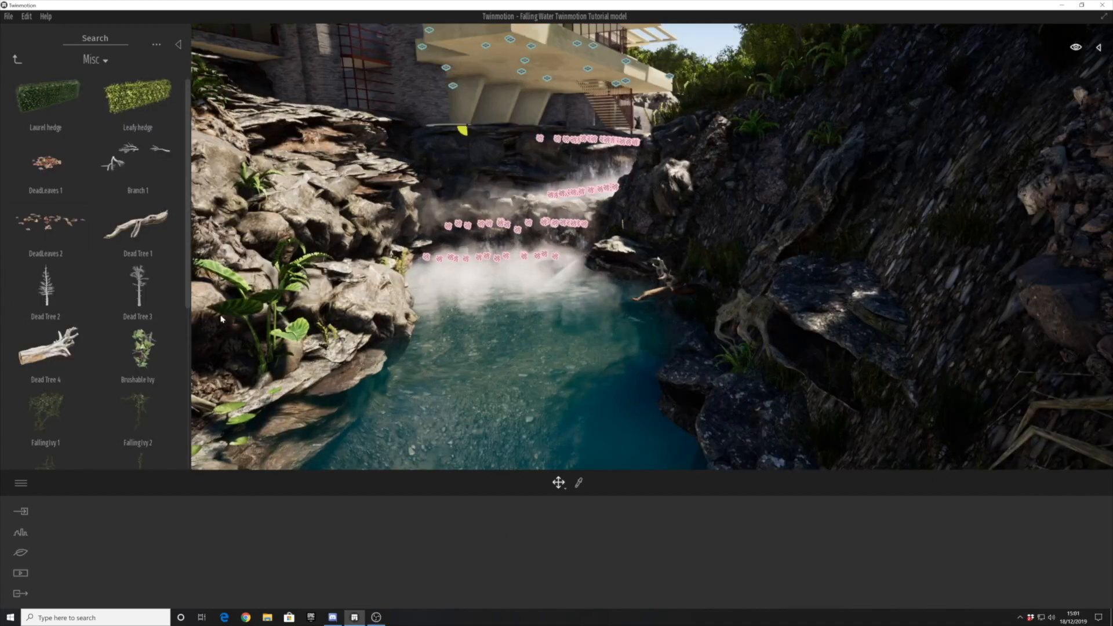
- Place a dead tree from the miscellaneous vegetation on the gravel bank and adjust its position
scroll(102, 346, "down", 5)
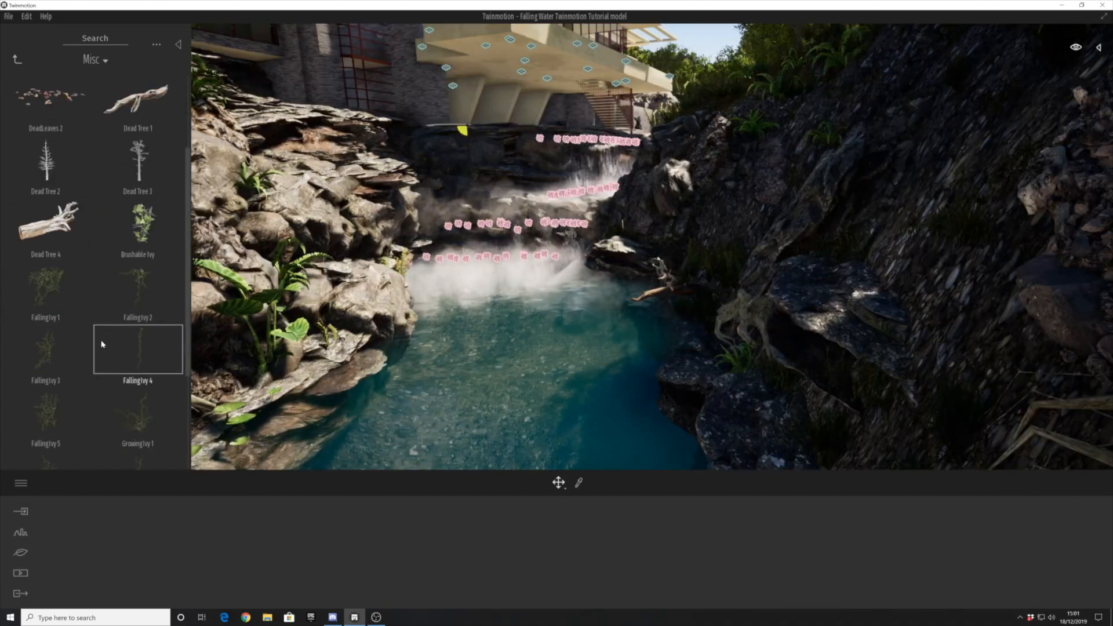
scroll(131, 386, "up", 5)
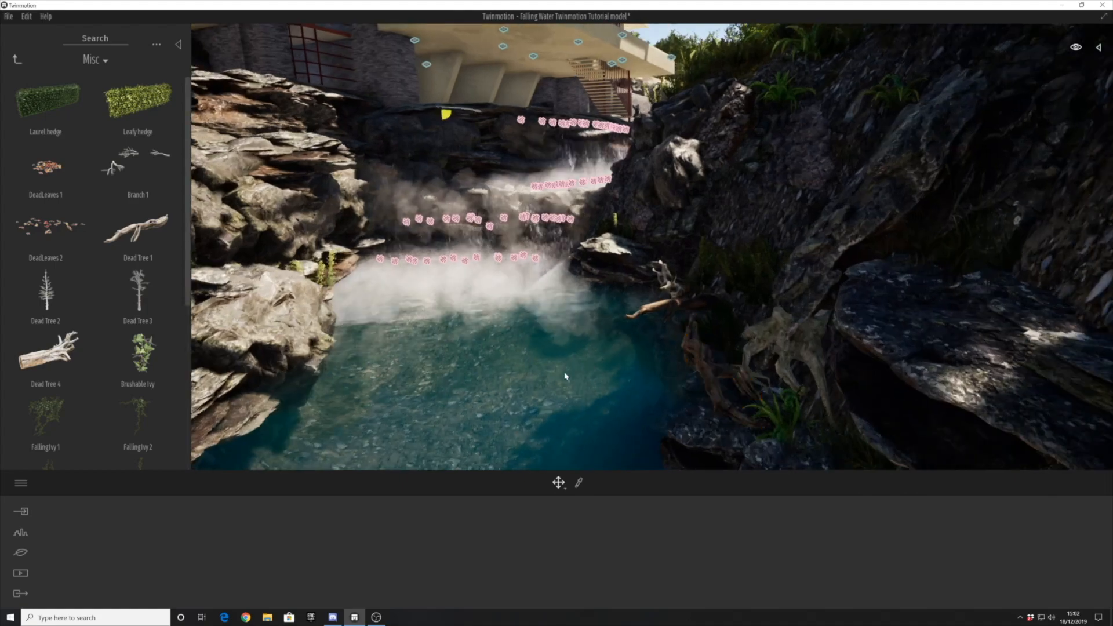
right_click_drag(566, 377, 566, 348)
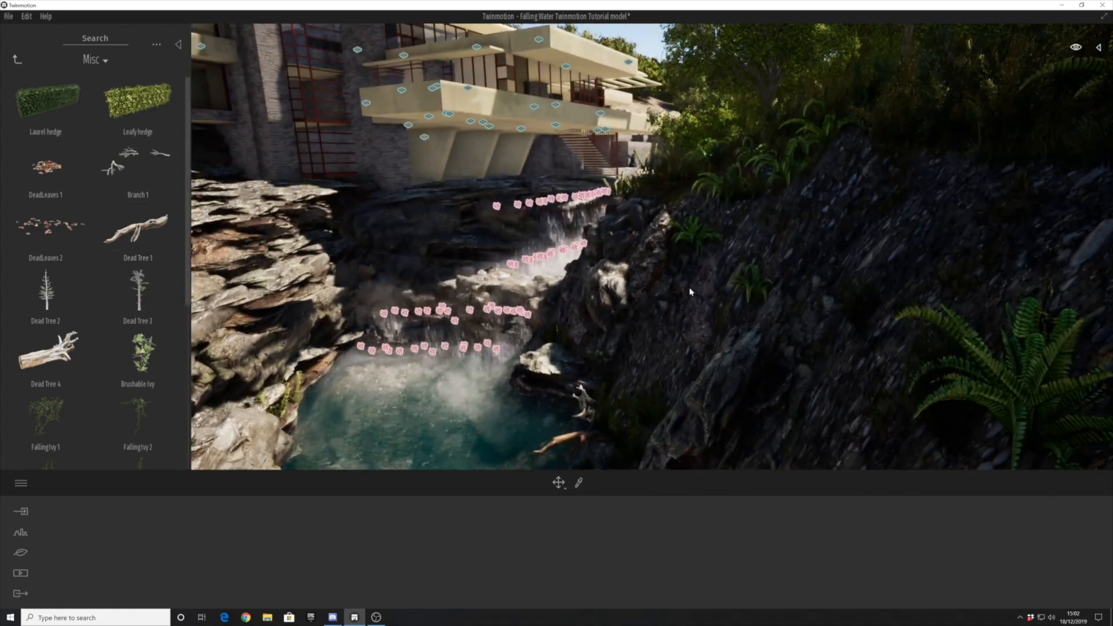
middle_click_drag(712, 245, 812, 258, "shift")
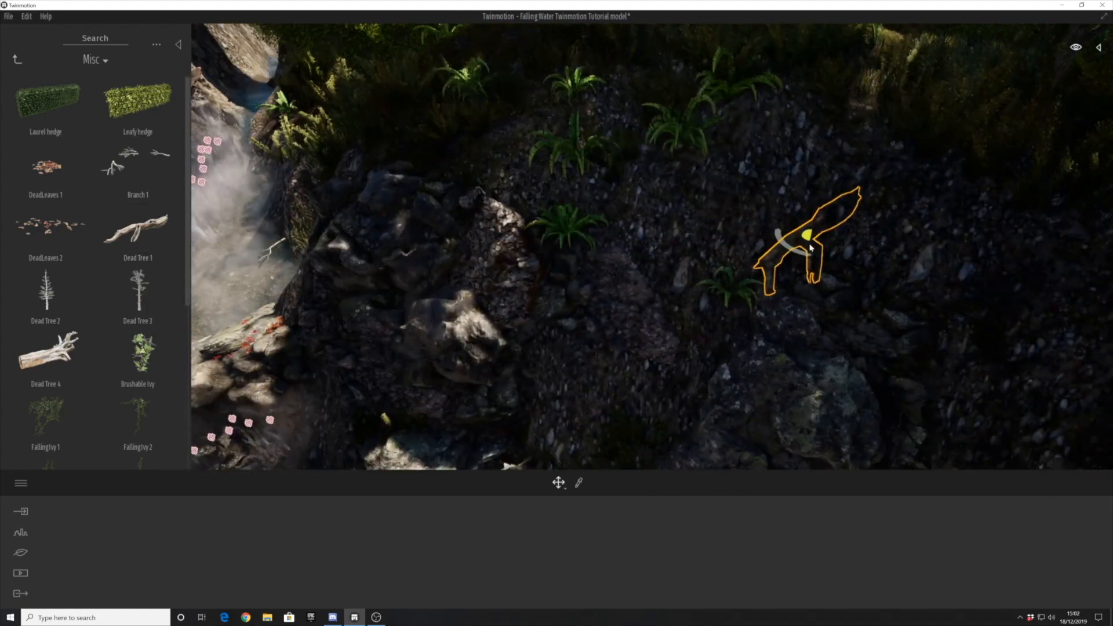
left_click_drag(802, 252, 606, 201)
mouse_move(606, 201)
middle_mouse_down("shift")
mouse_move(556, 203)
mouse_move(603, 215)
middle_mouse_up("shift")
left_click_drag(613, 217, 630, 199)
key("Escape")
- Place Tree Stump 2 on the rocky bank beside the stream
middle_click_drag(362, 316, 370, 287, "shift")
scroll(96, 276, "down", 5)
mouse_move(139, 377)
left_mouse_down()
mouse_move(692, 298)
mouse_move(698, 342)
mouse_move(683, 338)
mouse_move(722, 299)
mouse_move(723, 312)
left_mouse_up()
left_click(613, 333)
scroll(612, 334, "down", 5)
middle_click_drag(612, 335, 502, 313)
scroll(402, 285, "up", 3)
scroll(427, 305, "up", 4)
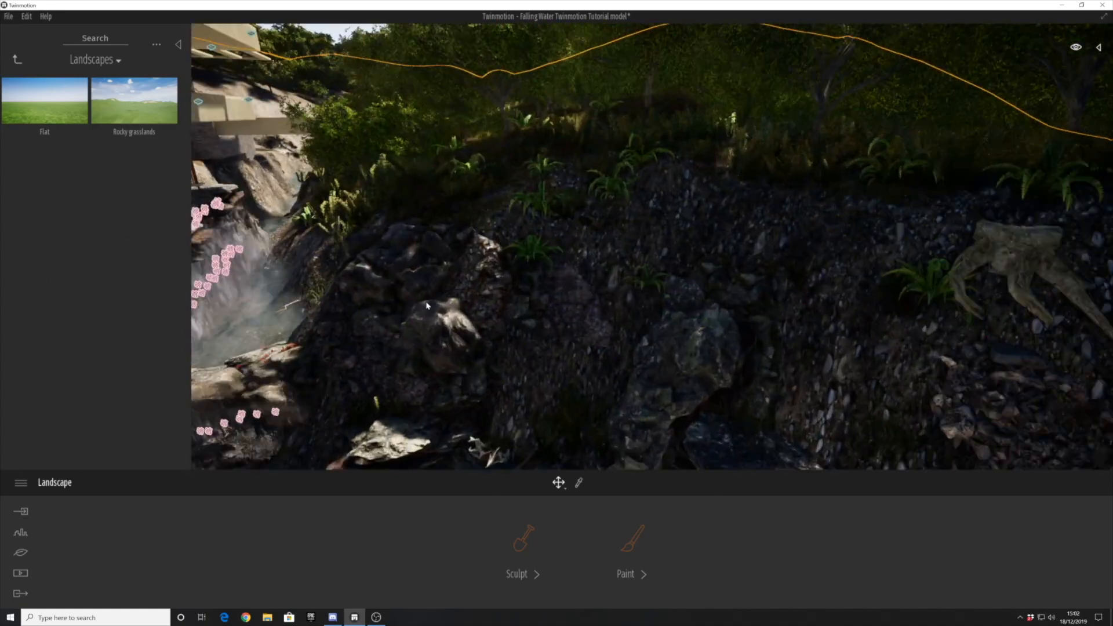
- Return to the miscellaneous vegetation and place Tree Stump 2 among the ferns higher up the bank
left_click(17, 59)
left_click(142, 103)
left_click(17, 58)
left_click(142, 230)
scroll(87, 267, "down", 3)
mouse_move(621, 225)
left_mouse_down()
mouse_move(606, 246)
mouse_move(626, 233)
left_mouse_up()
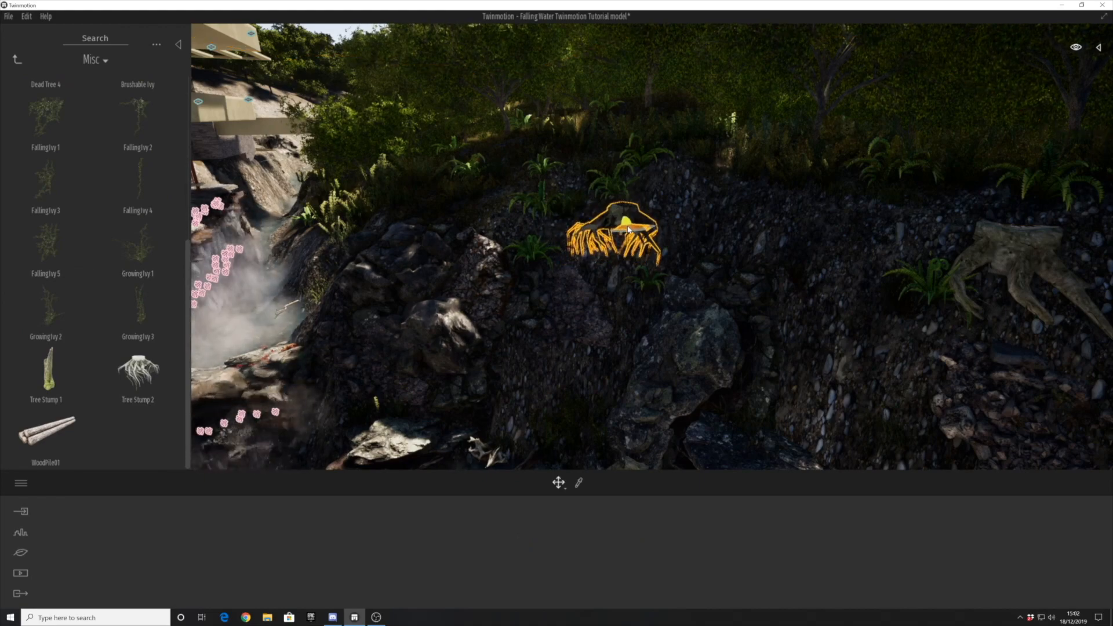
left_click(539, 236)
key("w")
right_click_drag(539, 236, 437, 407)
key("Escape")
right_click_drag(501, 256, 446, 308)
key("s")
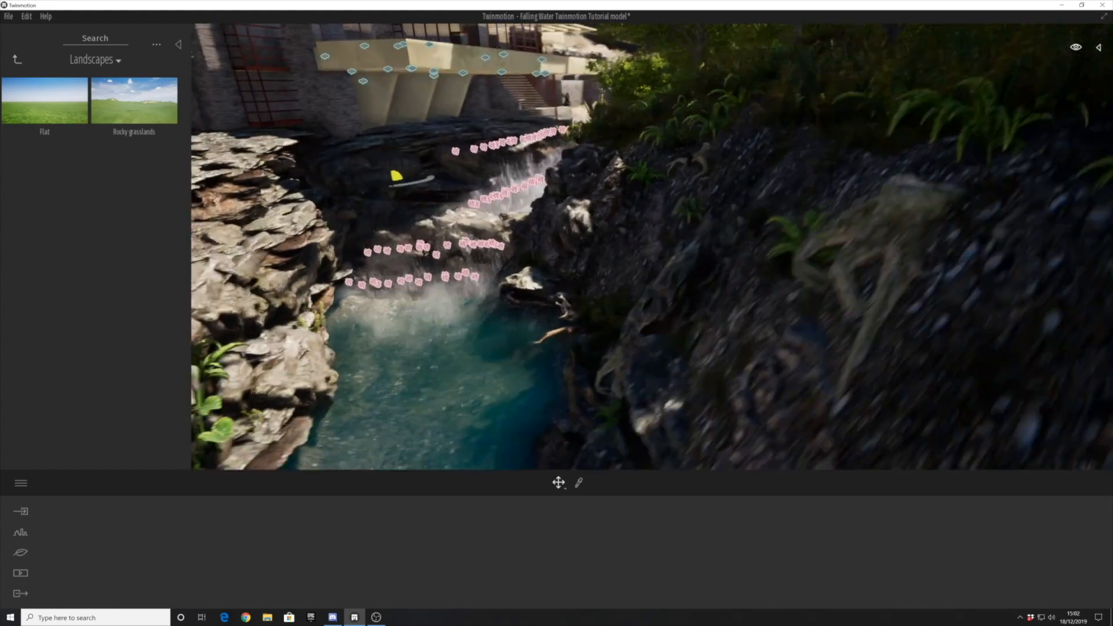
- Switch the library to animals and place the flying butterflies at the edge of the pool by the lower falls
left_click(17, 60)
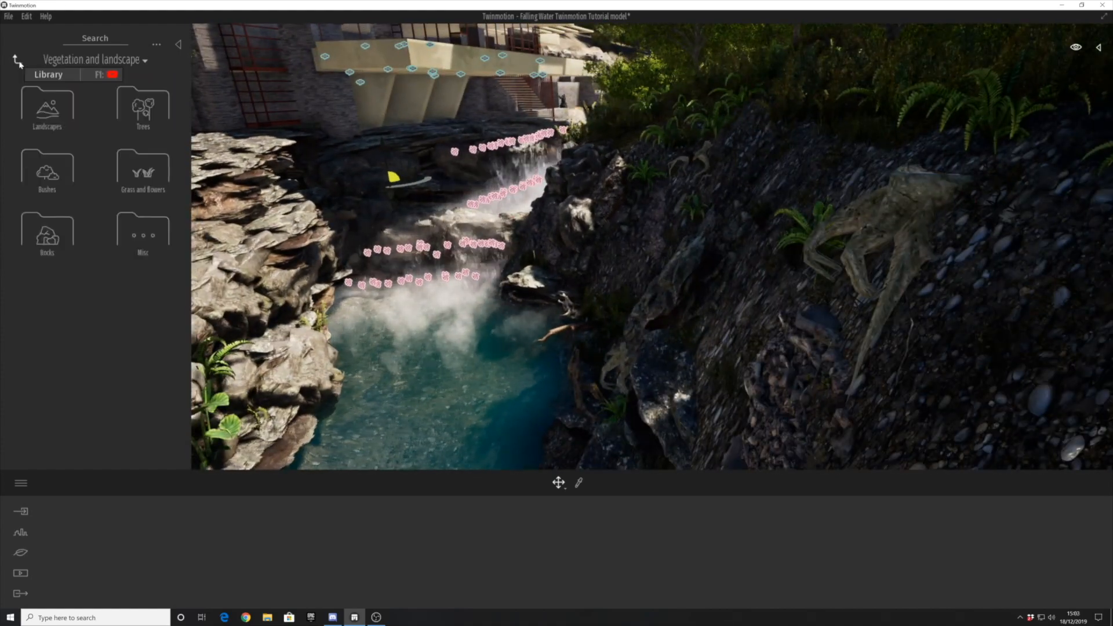
left_click(60, 245)
left_click(145, 169)
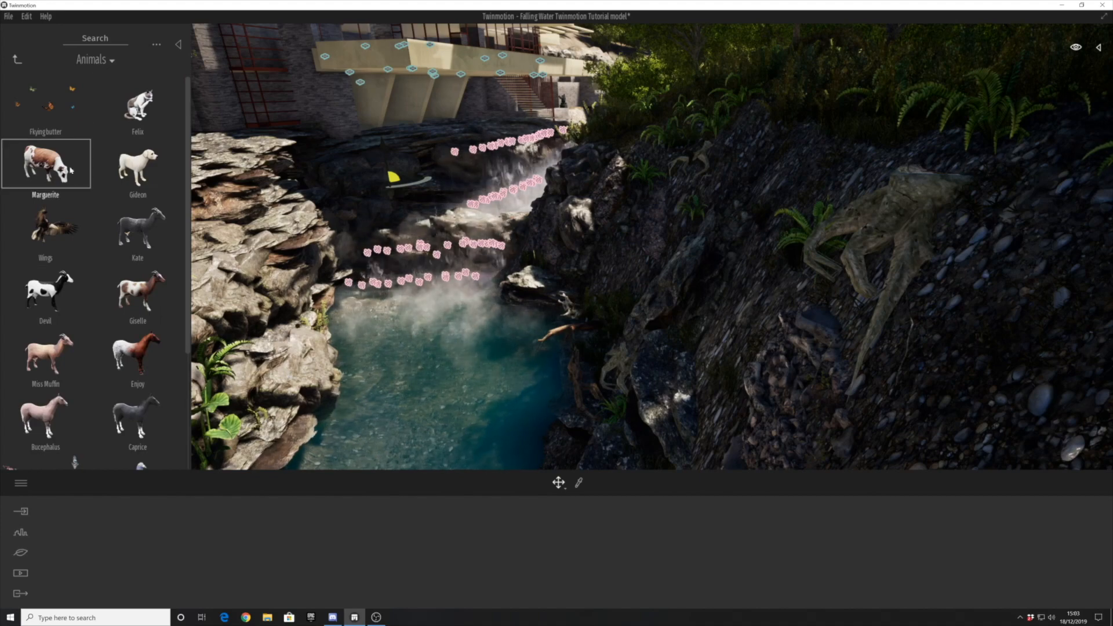
key("w")
right_click_drag(322, 366, 319, 403)
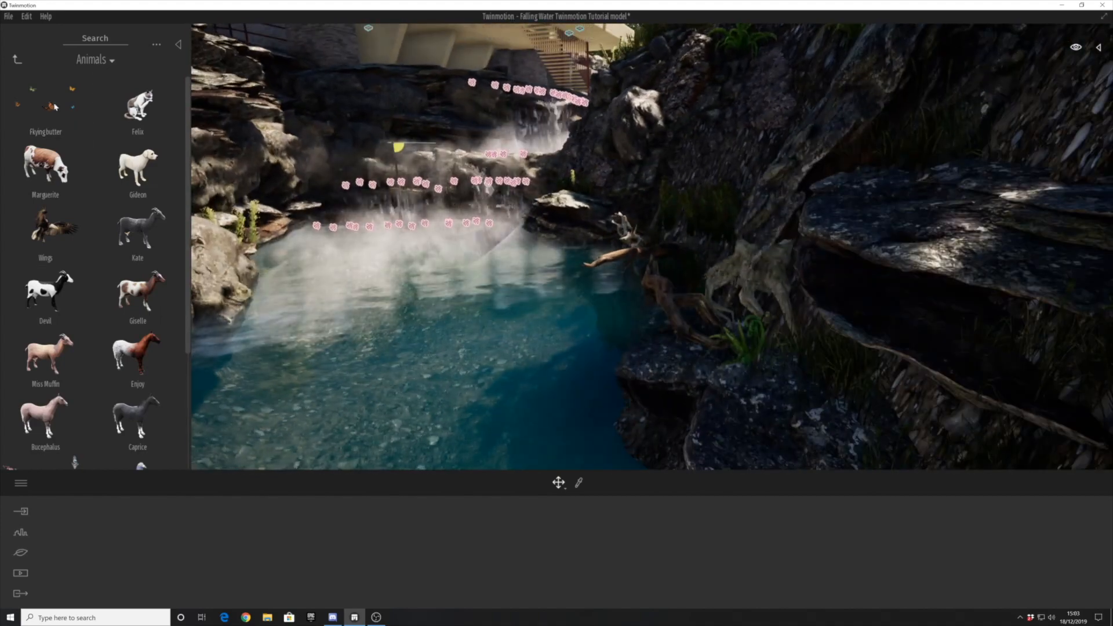
- Place the salmon group of fish in the pool below the lower falls and adjust its position and depth underwater
scroll(122, 269, "down", 3)
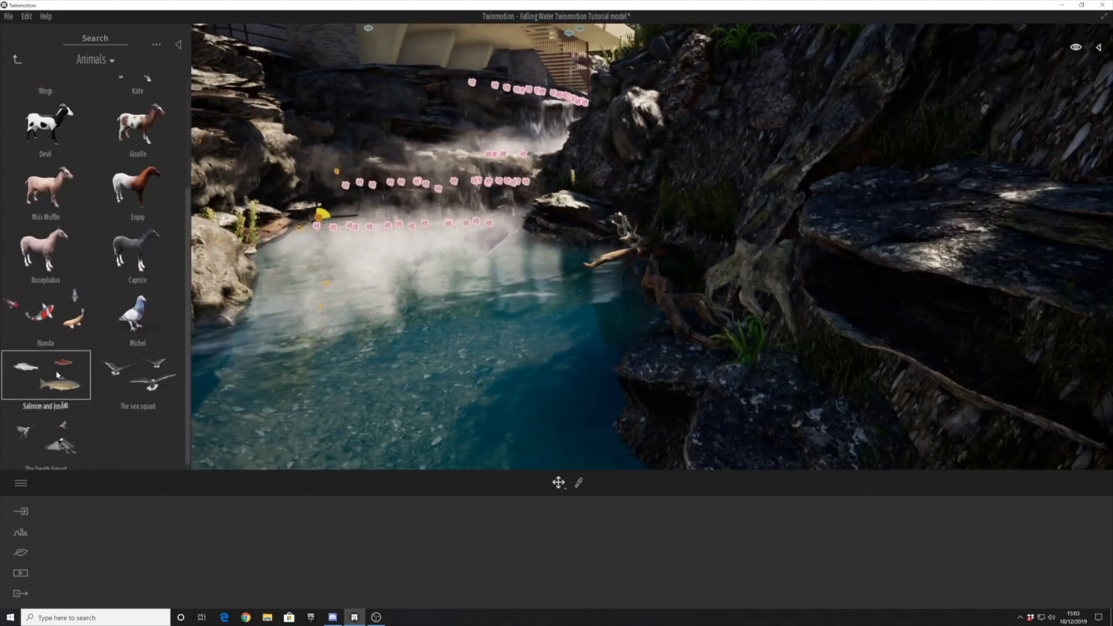
left_click_drag(57, 375, 441, 358)
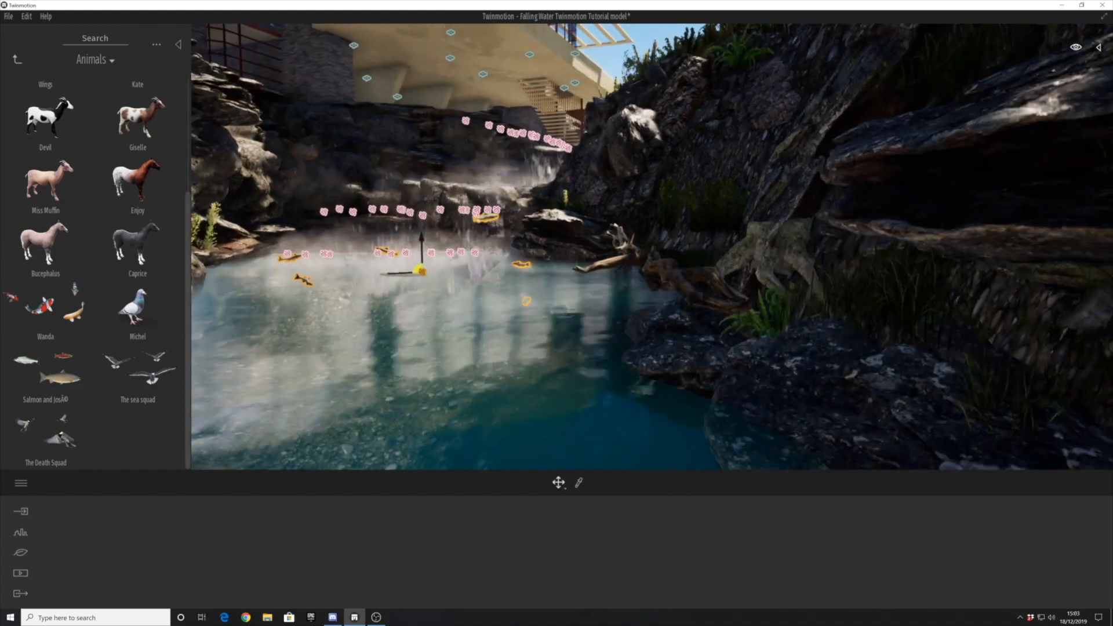
key("s")
right_click_drag(371, 354, 427, 230)
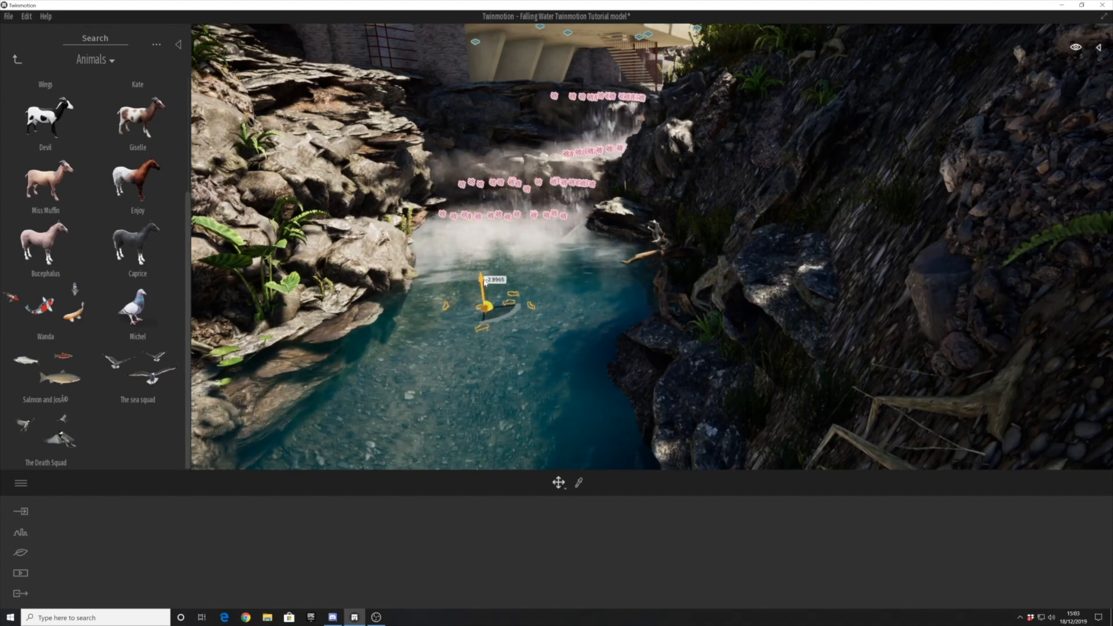
middle_click_drag(464, 317, 471, 287, "shift")
left_click_drag(482, 294, 479, 274)
middle_click_drag(470, 296, 503, 334, "shift")
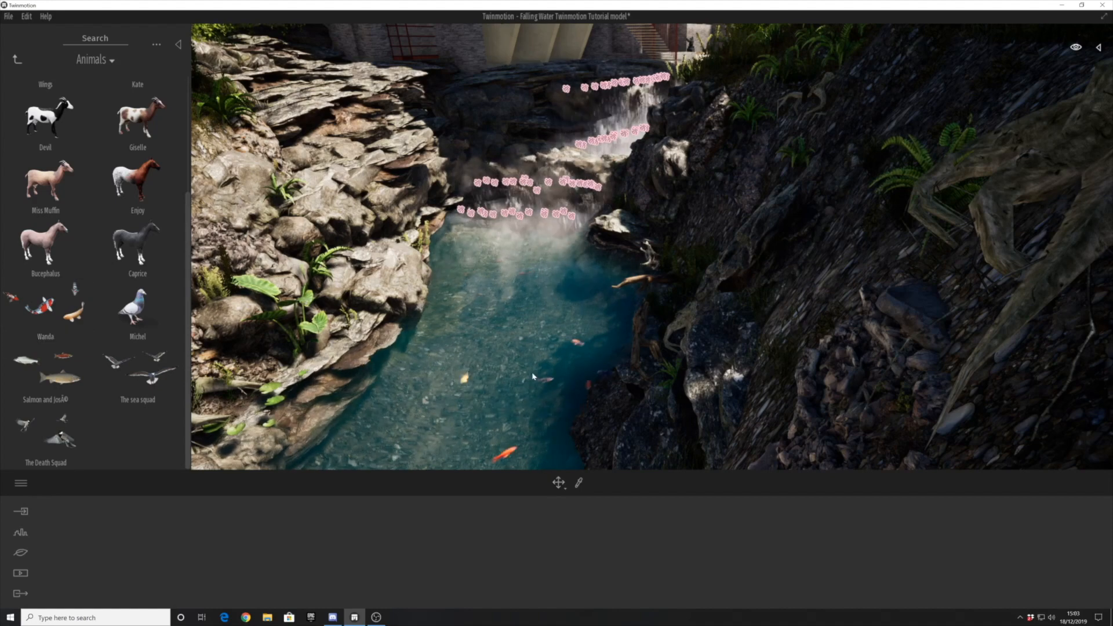
- Add a shoal of Wanda koi to the pool near the salmon and set it below the water surface
middle_click_drag(507, 342, 499, 315, "shift")
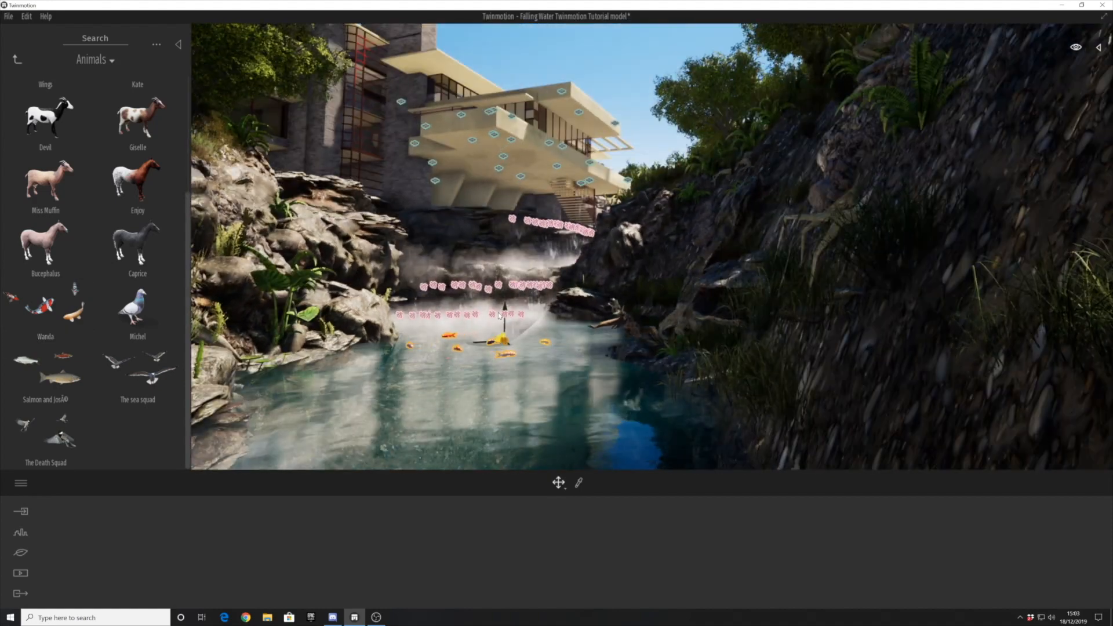
middle_click_drag(498, 386, 373, 382, "shift")
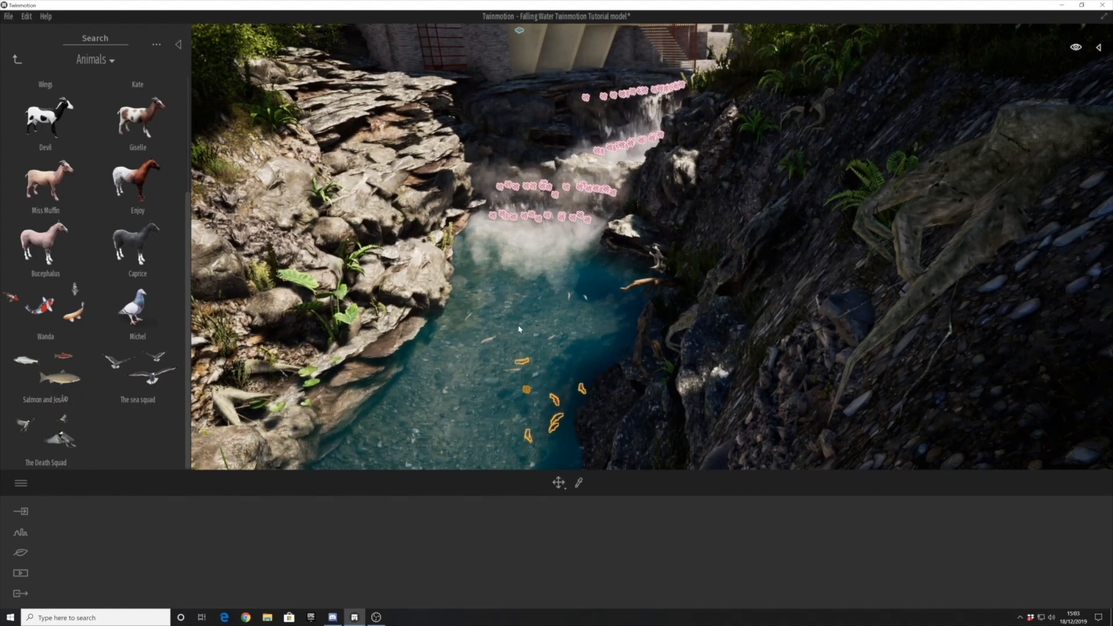
middle_click_drag(448, 383, 452, 326, "shift")
left_click_drag(517, 358, 510, 310)
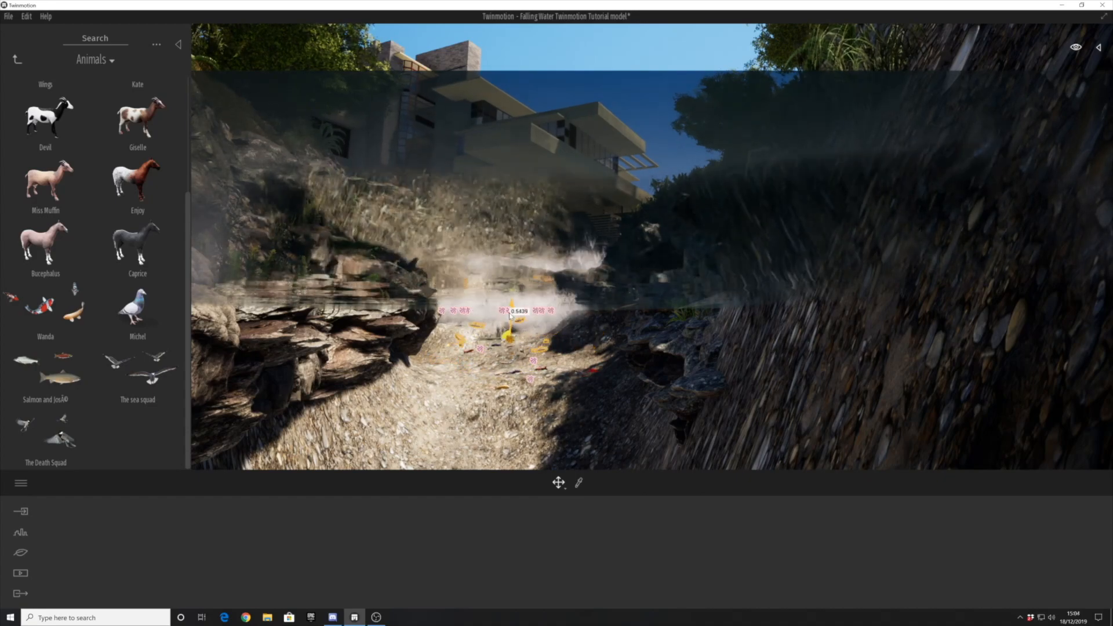
middle_click_drag(510, 310, 509, 342, "shift")
- Place flying birds near the house and move them into the air above the treetops
scroll(504, 325, "down", 5)
middle_click_drag(484, 139, 480, 189, "shift")
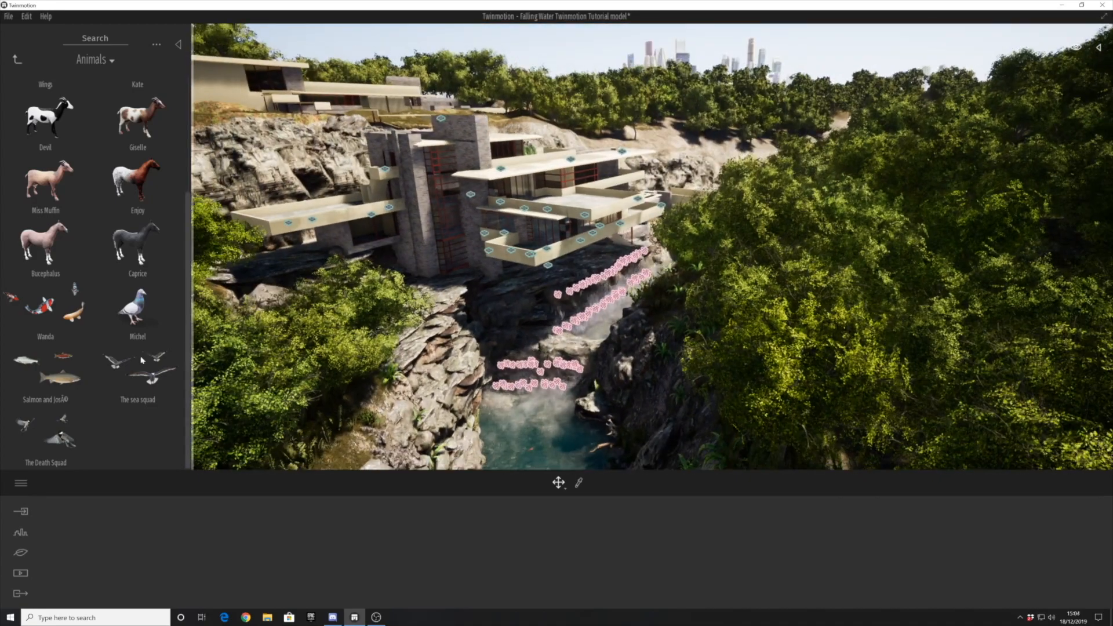
scroll(60, 257, "up", 3)
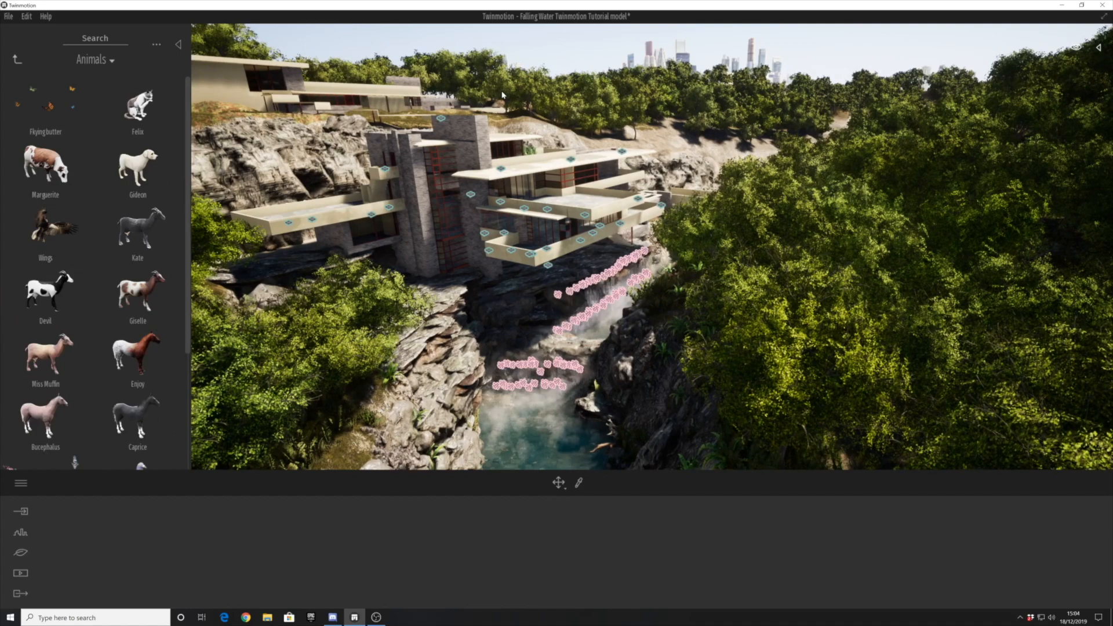
scroll(64, 230, "down", 1)
middle_click_drag(536, 49, 536, 104)
scroll(542, 102, "up", 3)
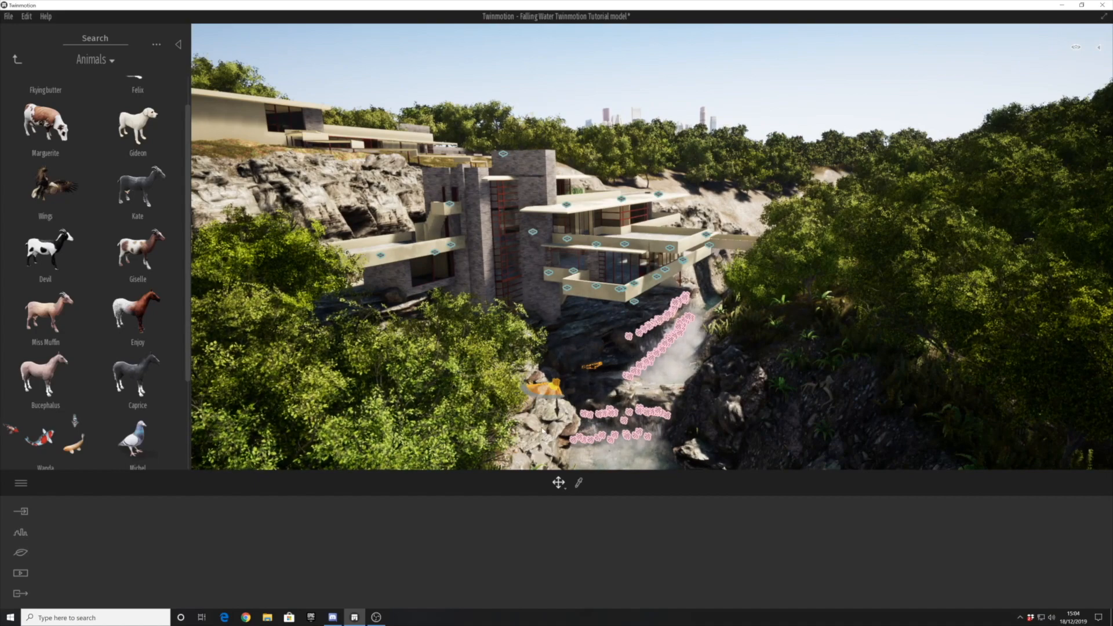
middle_click_drag(539, 91, 561, 101, "shift")
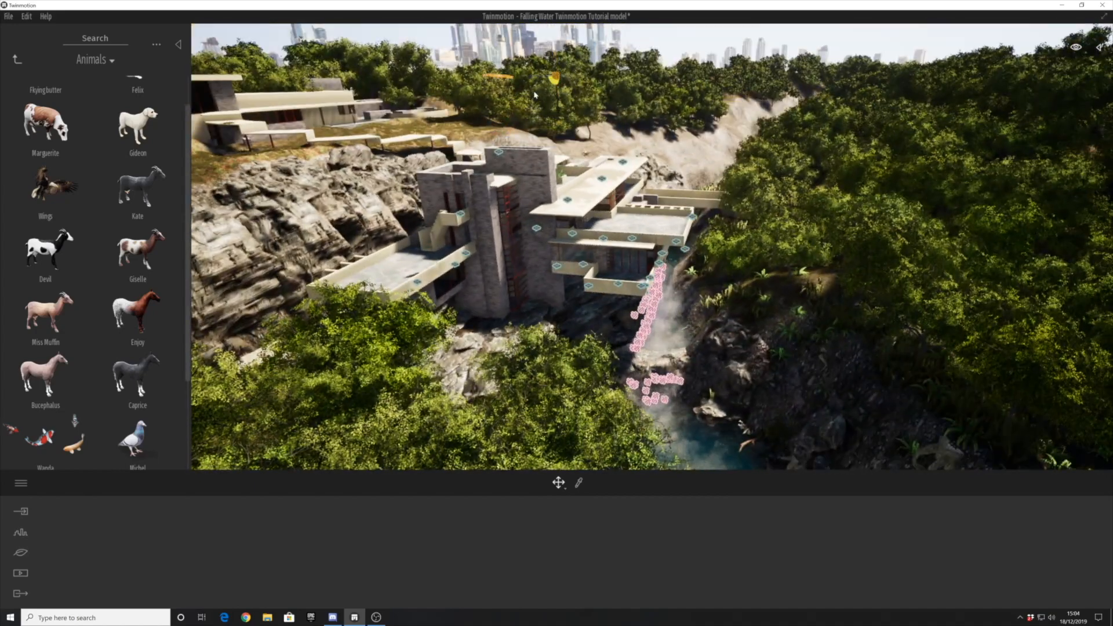
- Place the sea squad birds in the air above the house and add a single bird of prey over the forest
scroll(544, 84, "down", 3)
scroll(105, 327, "down", 3)
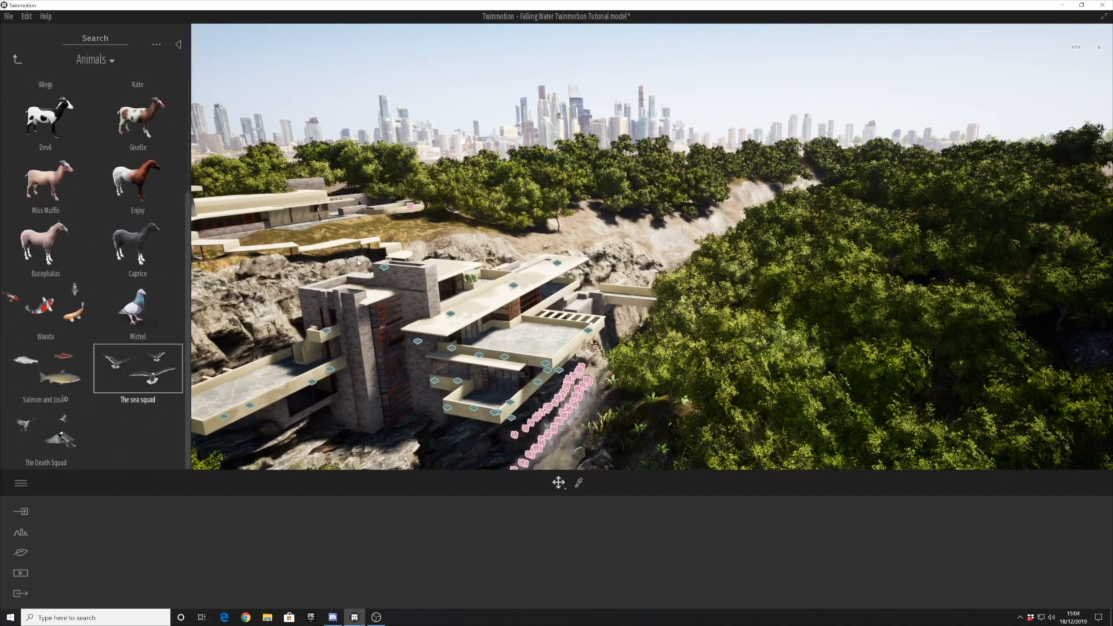
middle_click_drag(353, 292, 413, 268, "shift")
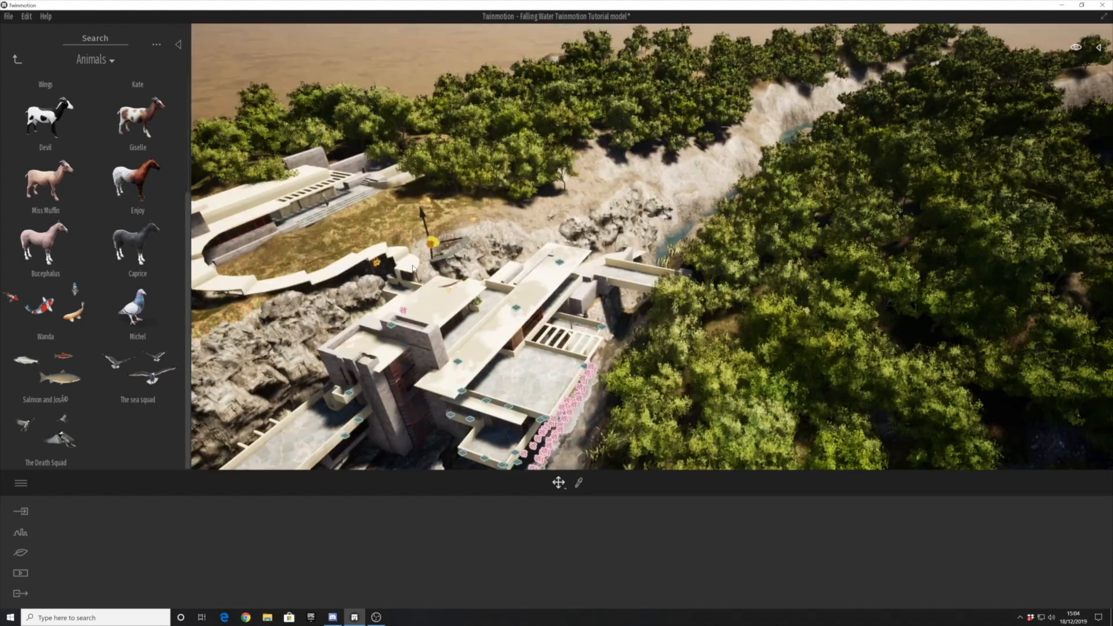
middle_click_drag(503, 299, 487, 237, "shift")
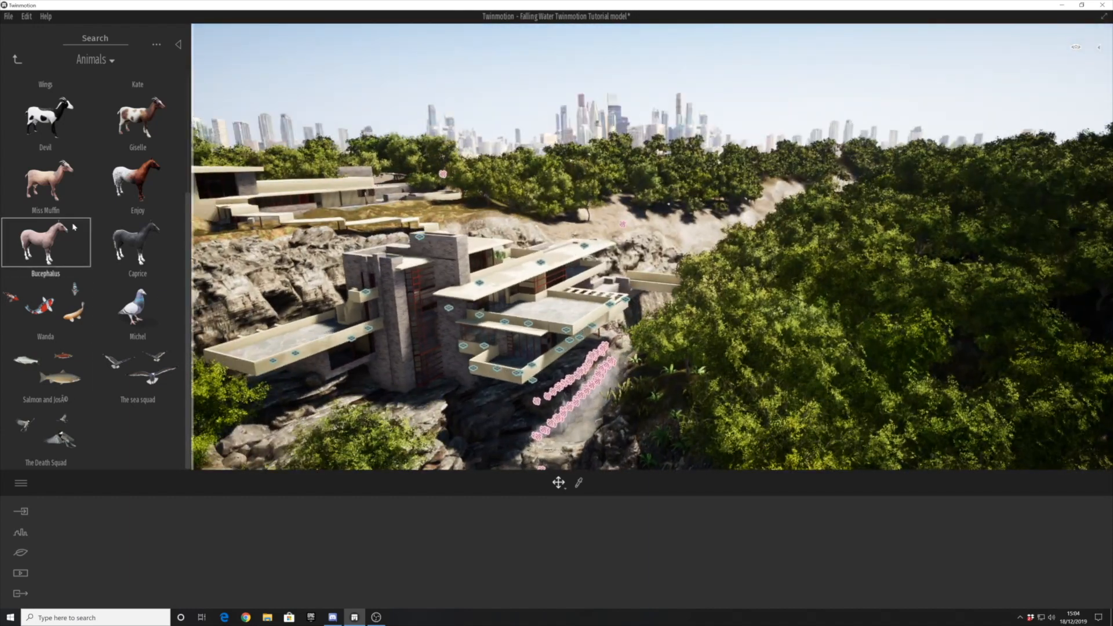
scroll(74, 227, "up", 3)
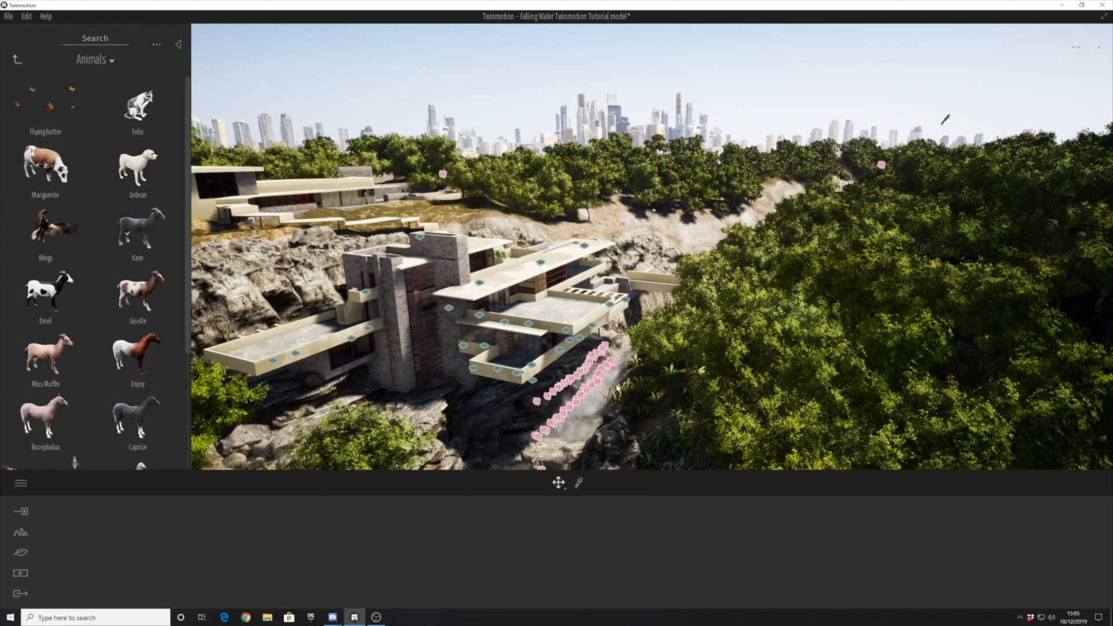
scroll(618, 388, "up", 3)
- Switch the library to humans and place Alice at the outer corner of the stone-paved terrace, adjusting her position and rotation
middle_click_drag(617, 388, 579, 336, "shift")
scroll(536, 317, "up", 5)
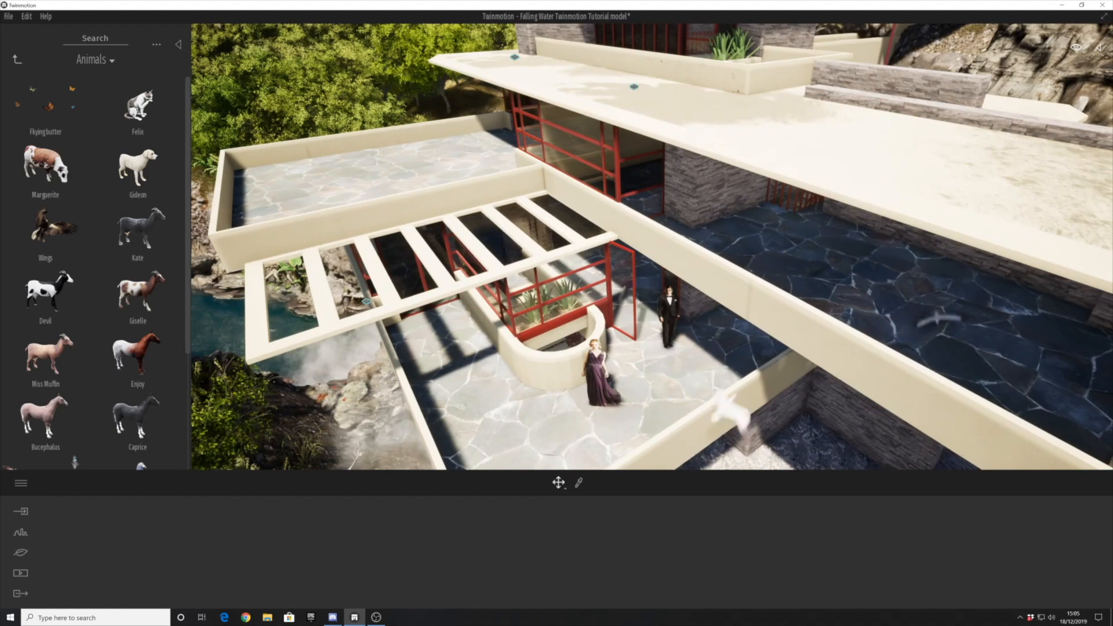
left_click(17, 60)
left_click(74, 173)
scroll(64, 236, "down", 7)
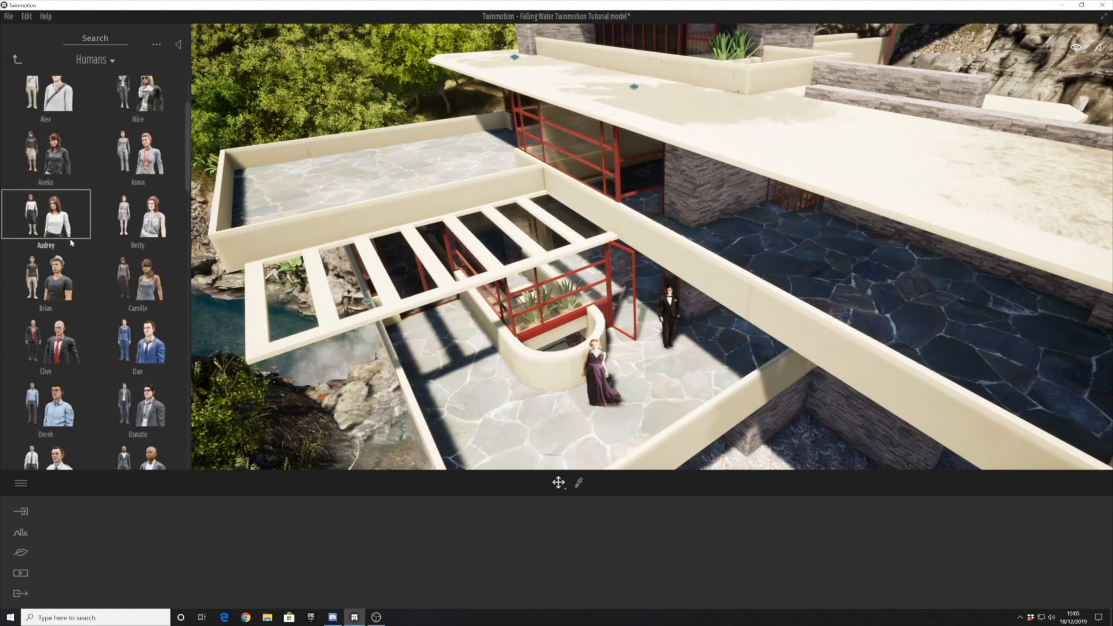
left_click_drag(187, 224, 178, 148)
left_click_drag(145, 185, 577, 429)
middle_click_drag(577, 429, 557, 344, "shift")
left_click_drag(552, 346, 528, 400)
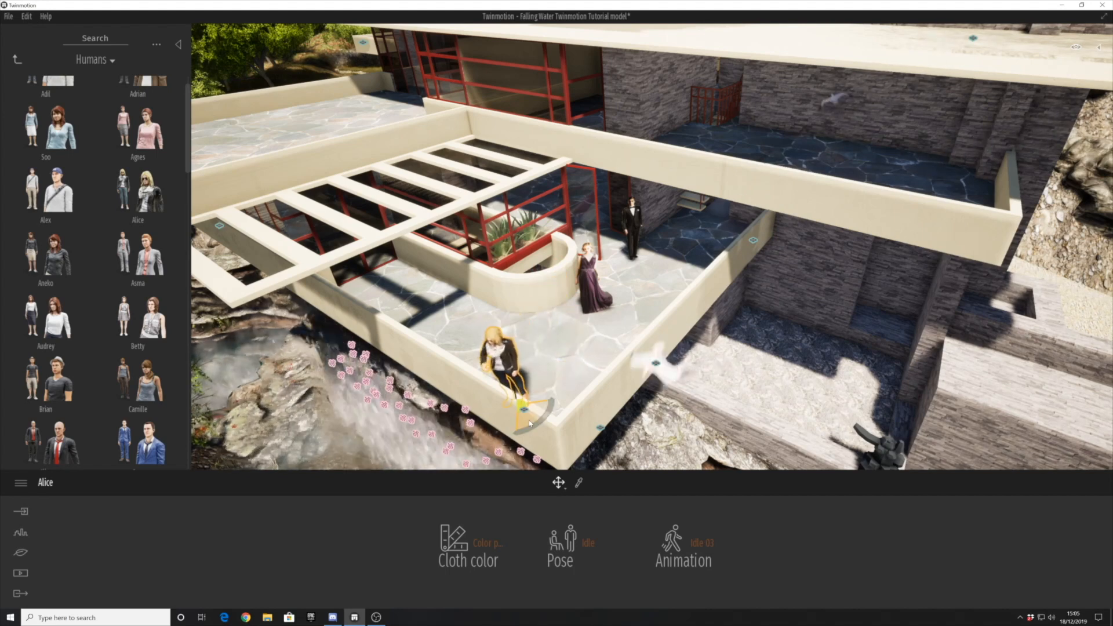
- Delete the formally dressed woman and man from the terrace and place Alex near the side parapet
left_click(591, 282)
key("Delete")
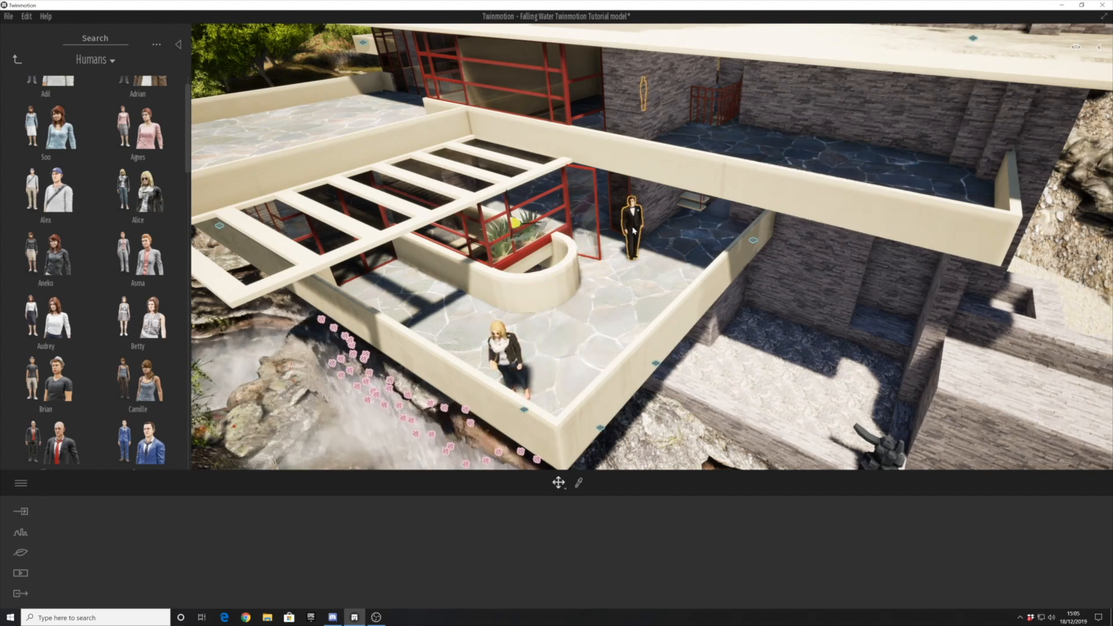
left_click(630, 231)
key("Delete")
left_click_drag(45, 213, 676, 299)
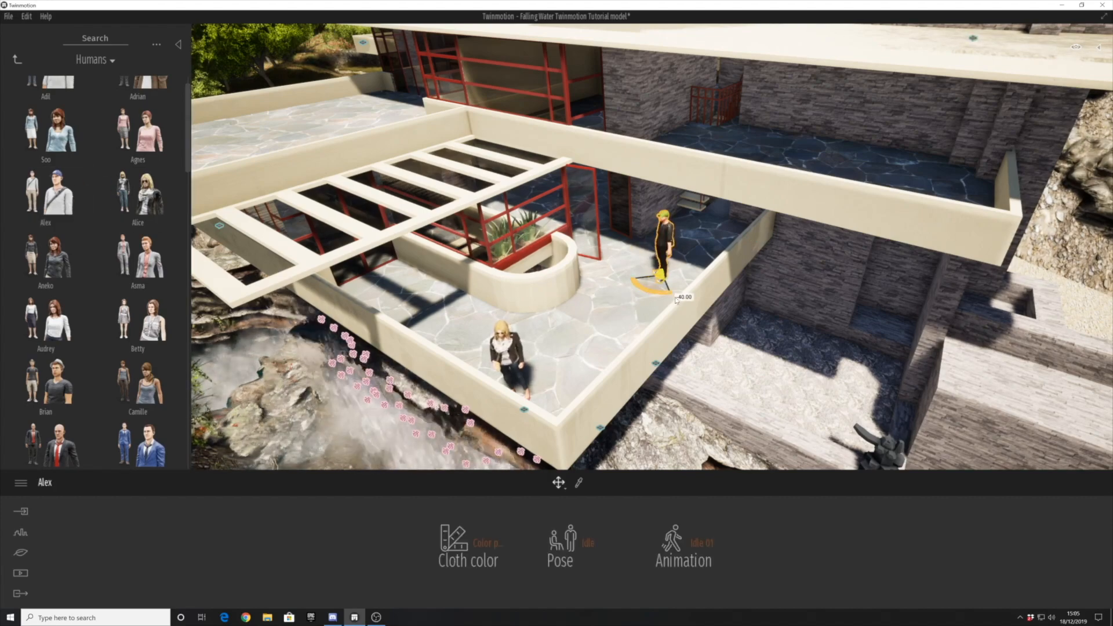
- Place Camille on the small lower terrace beside the glazed living area and adjust her orientation
right_click_drag(497, 299, 524, 241)
scroll(86, 295, "down", 3)
left_click_drag(136, 277, 575, 302)
middle_click_drag(574, 298, 519, 296, "shift")
middle_click_drag(458, 367, 470, 359, "shift")
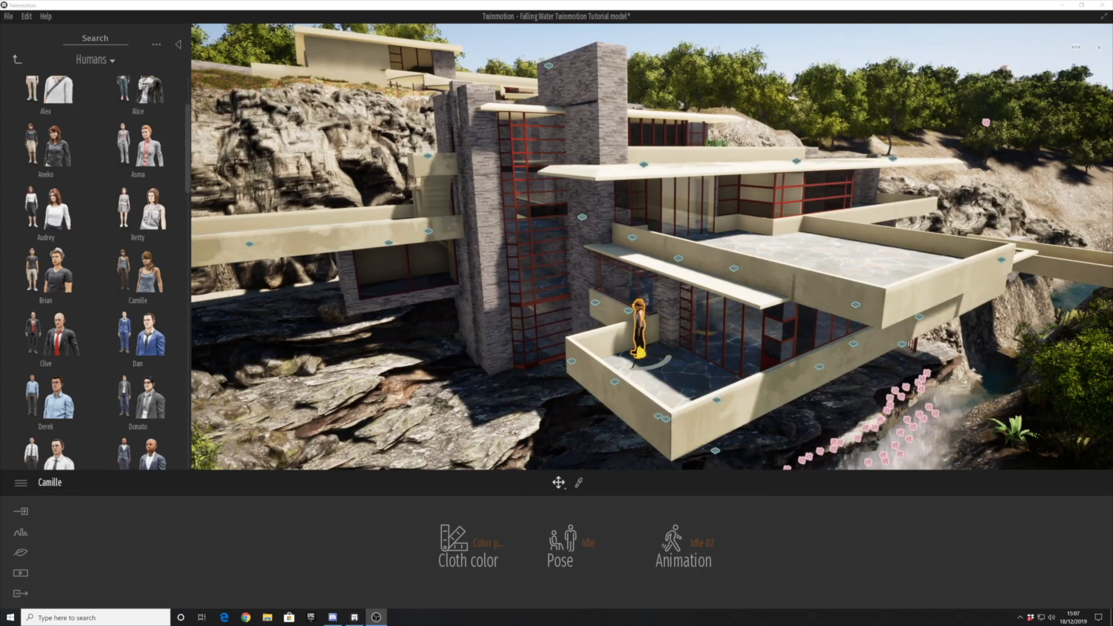
left_click(510, 364)
left_click(381, 352)
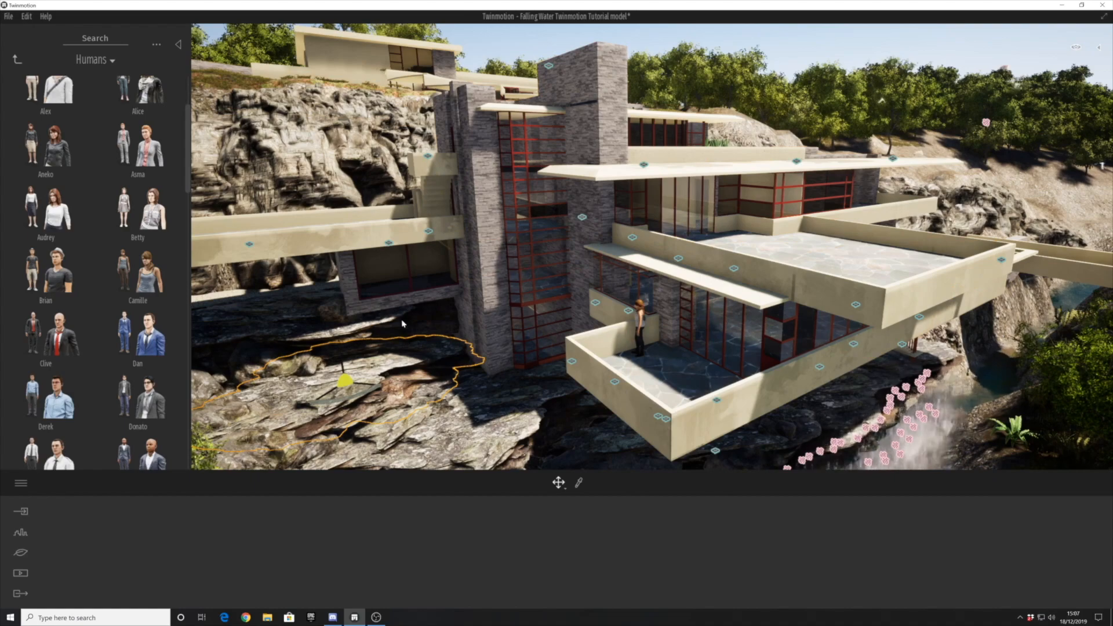
- Try placing Eddah on the long terrace beside the rock face and delete the figure
scroll(139, 356, "down", 2)
middle_click_drag(551, 290, 655, 348, "shift")
left_click(565, 356)
scroll(549, 346, "up", 2)
scroll(550, 346, "up", 2)
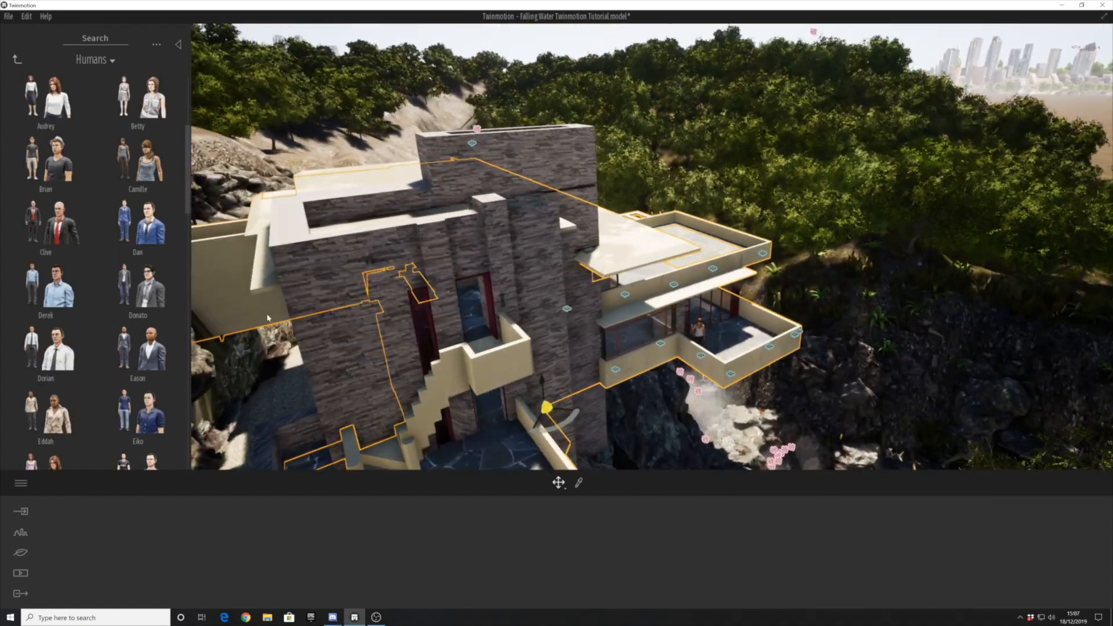
scroll(145, 417, "down", 1)
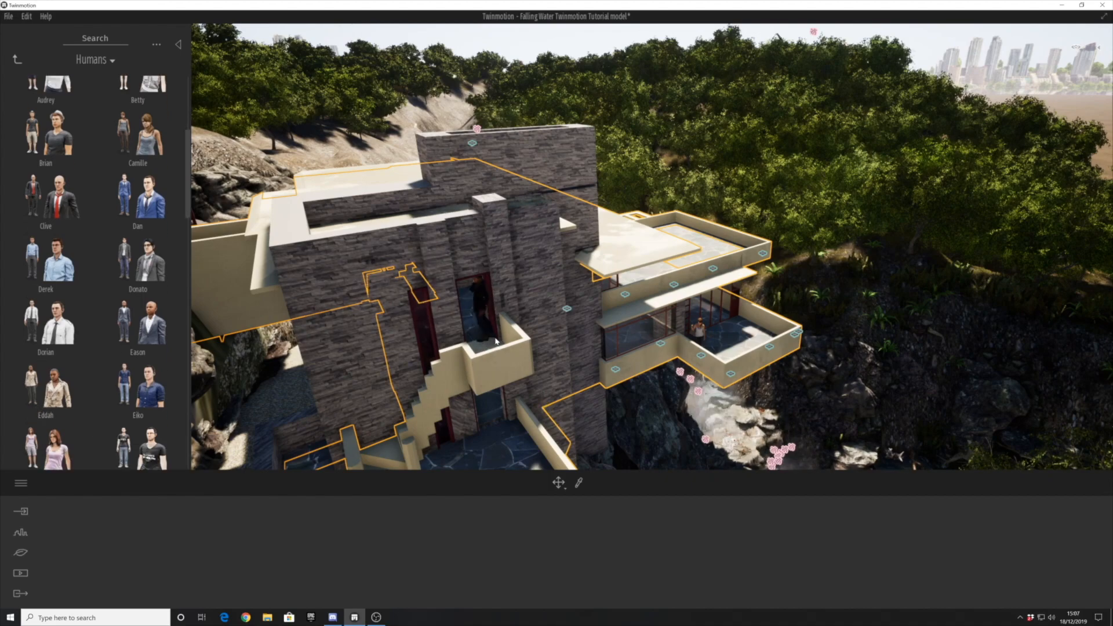
left_click_drag(496, 349, 496, 348)
middle_click_drag(581, 367, 617, 199, "shift")
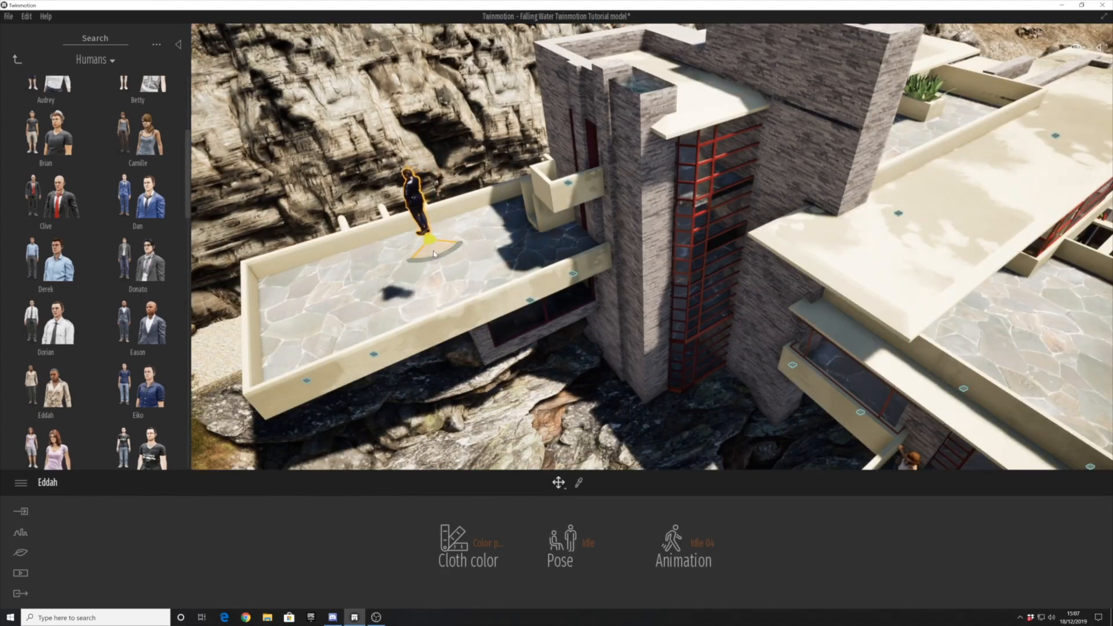
key("Delete")
- Place Hadi on the long terrace beside the rock face and adjust his position
scroll(157, 321, "down", 2)
left_click_drag(153, 374, 275, 290)
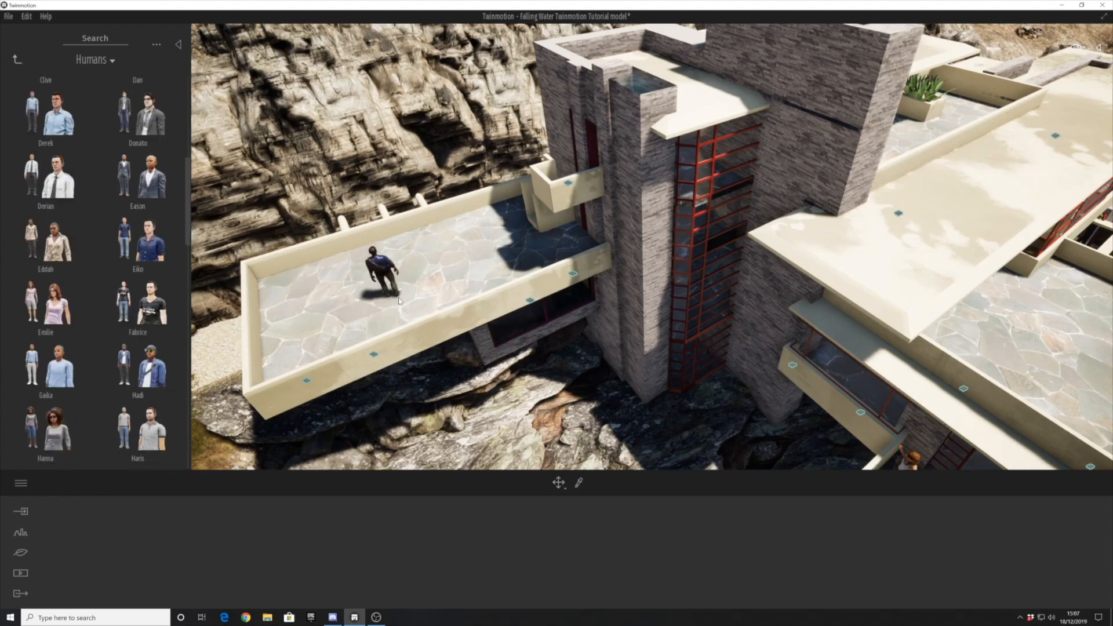
left_click_drag(396, 299, 401, 296)
scroll(332, 329, "down", 3)
middle_click_drag(332, 329, 211, 232, "shift")
- Go inside the living room and delete the red spherical kettle beside the fireplace
scroll(686, 329, "up", 5)
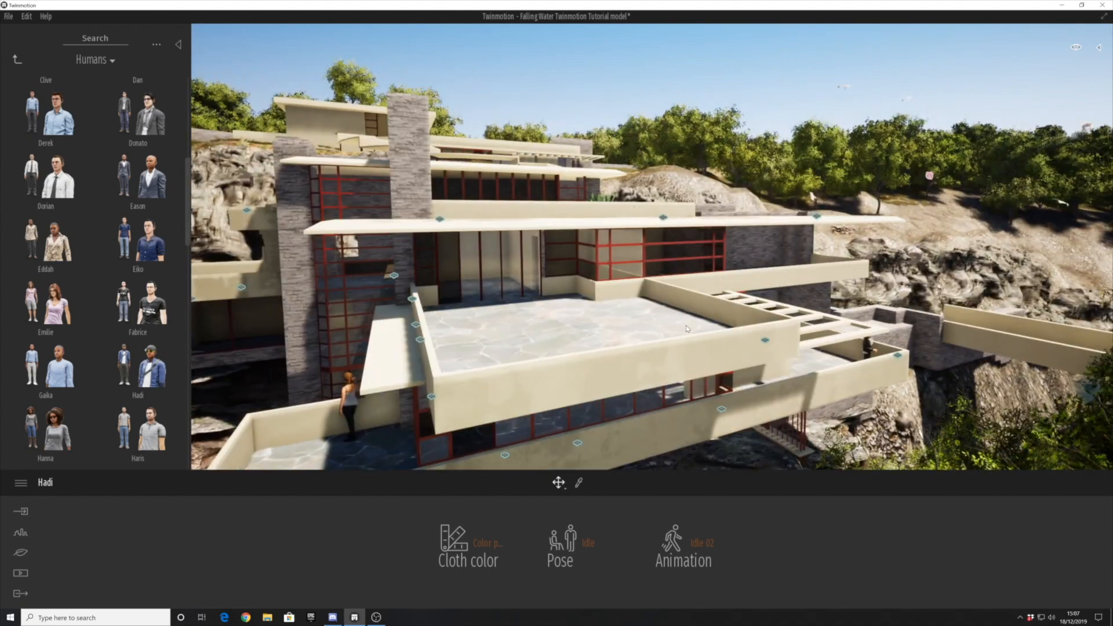
scroll(688, 329, "up", 4)
middle_click_drag(687, 328, 539, 341)
left_click(697, 283)
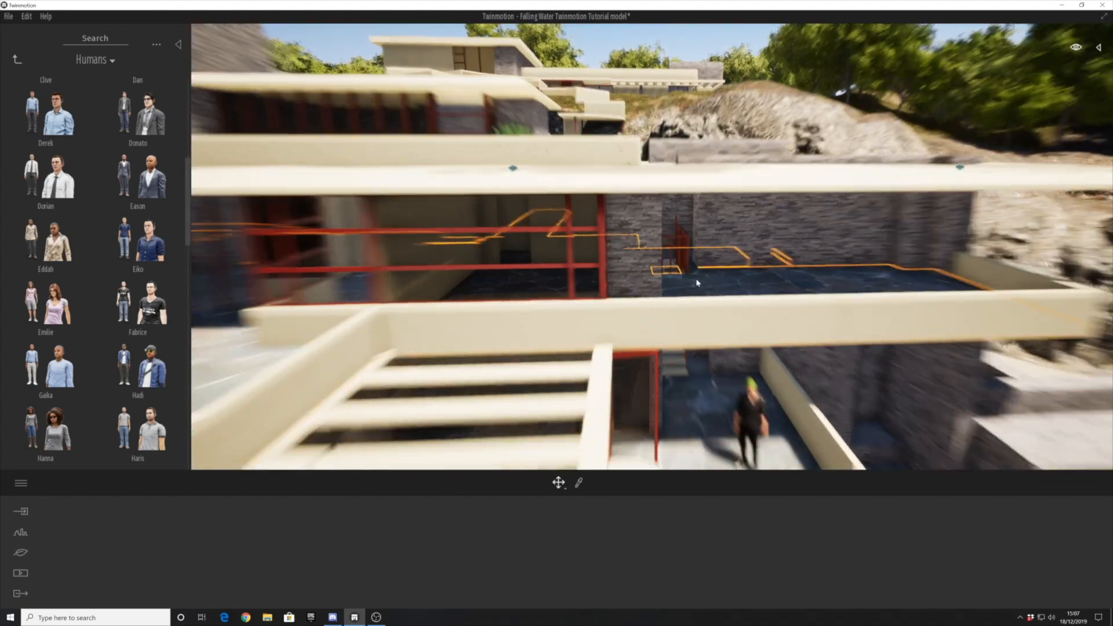
scroll(698, 283, "up", 4)
scroll(593, 340, "up", 10)
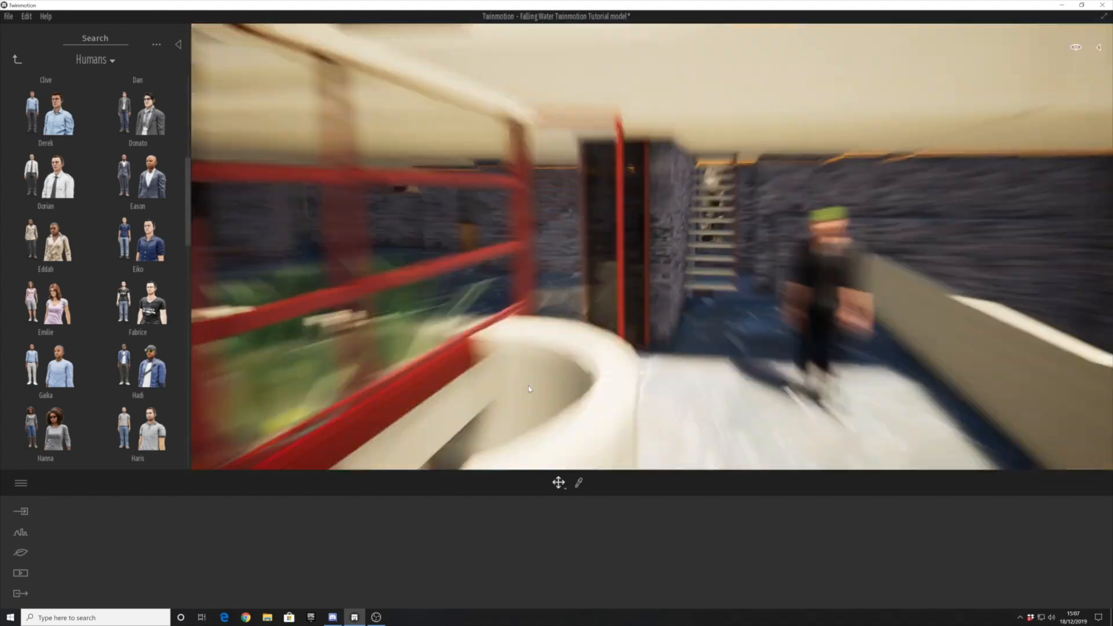
scroll(538, 409, "down", 10)
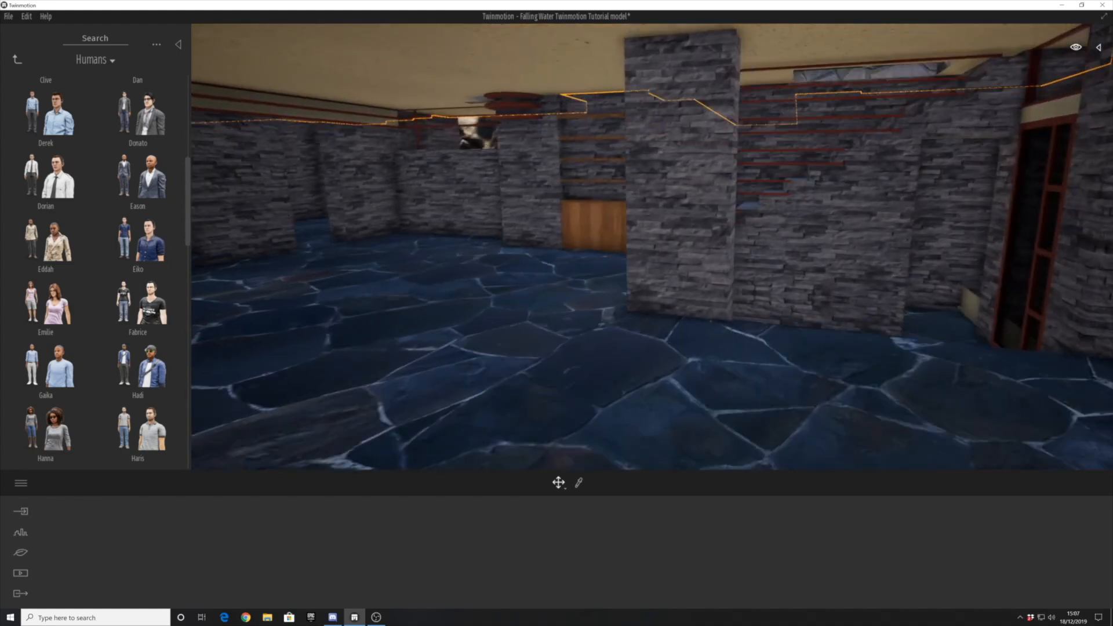
scroll(492, 292, "up", 5)
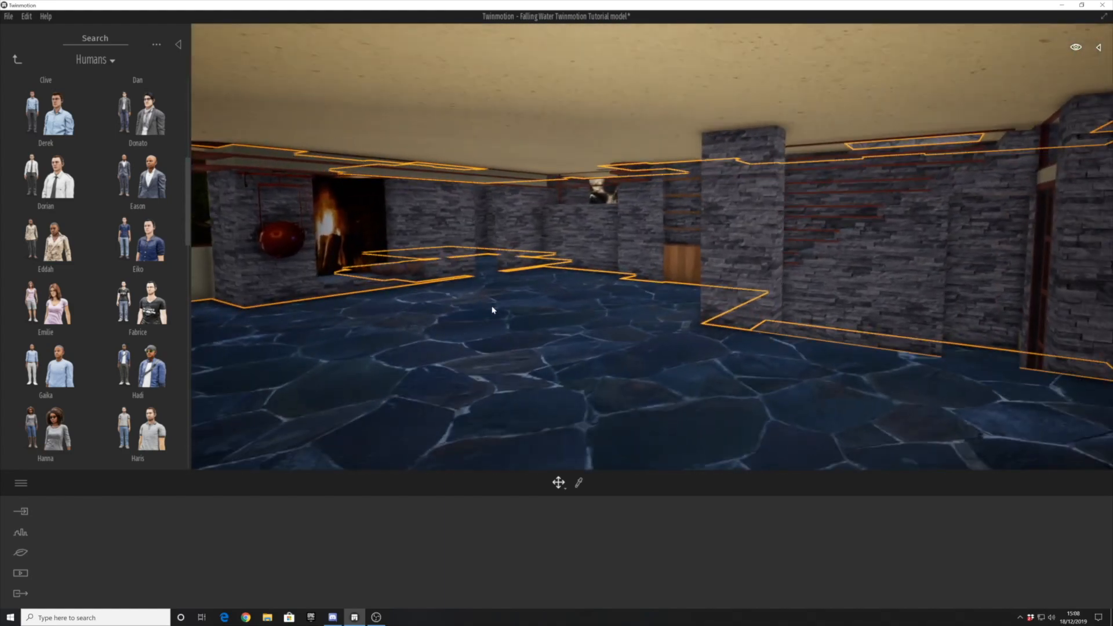
left_click(269, 242)
key("Delete")
- Try deleting the fire in the fireplace and undo the deletion
left_click(342, 233)
key("Delete")
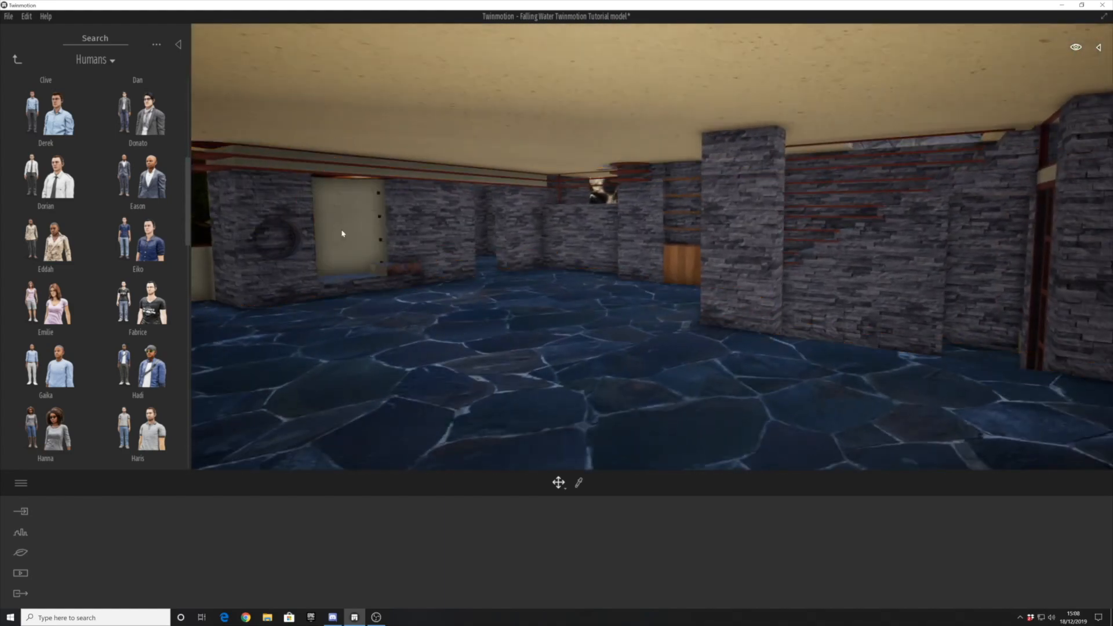
key("ctrl+z")
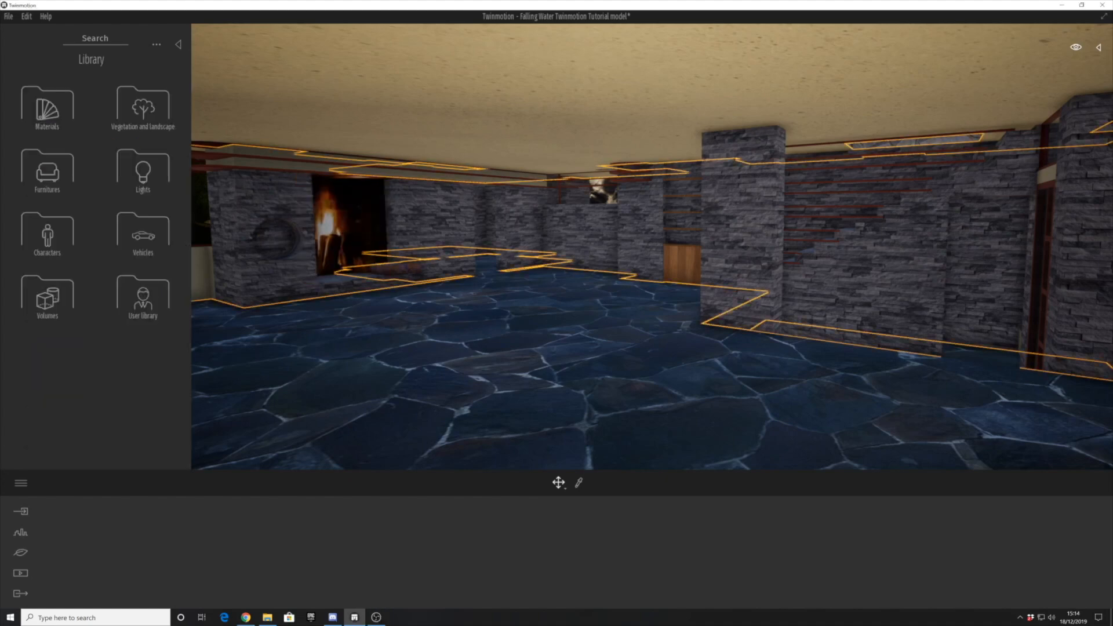
- Open the living-room sofas in the furniture library and place the Reverence 3 seater in the room
left_click(49, 171)
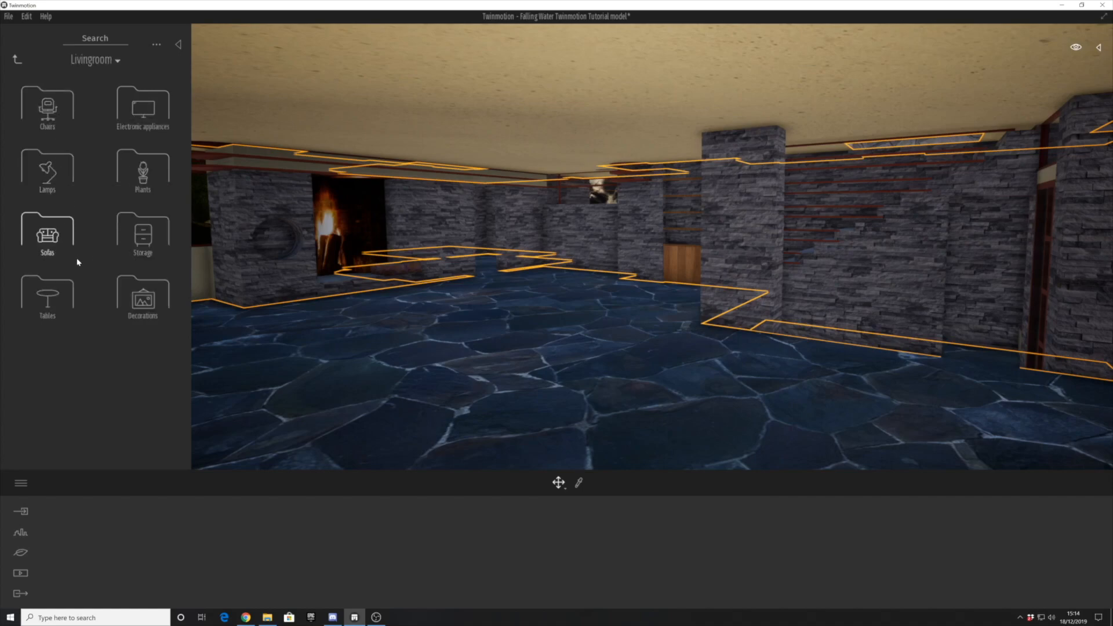
left_click(64, 246)
scroll(253, 363, "down", 3)
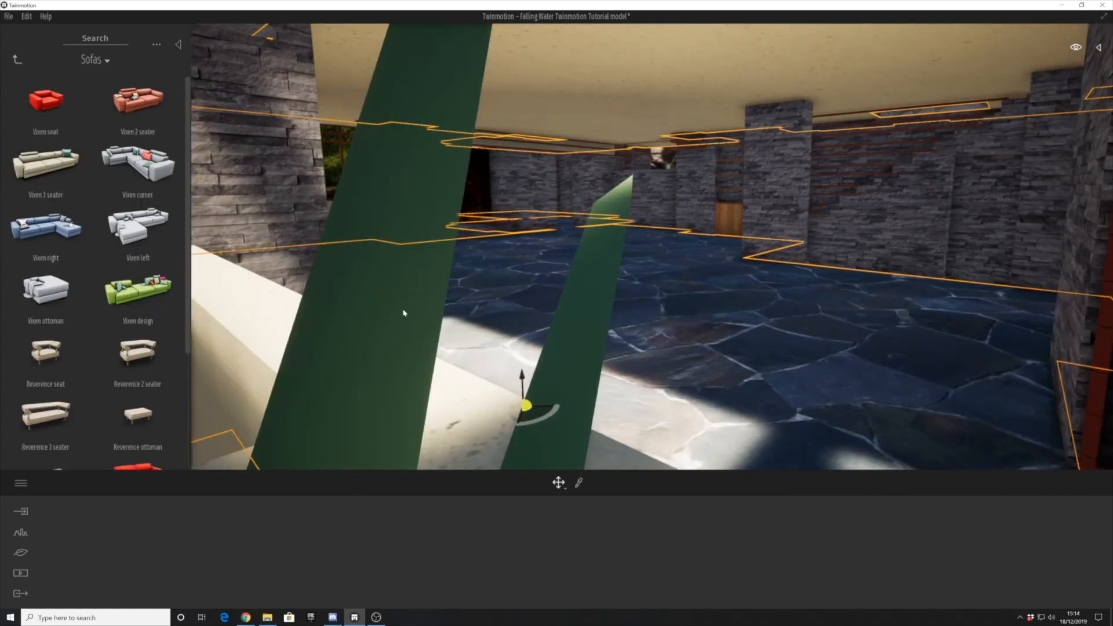
scroll(407, 303, "up", 3)
right_click_drag(407, 303, 359, 257)
scroll(360, 257, "down", 3)
scroll(68, 324, "down", 4)
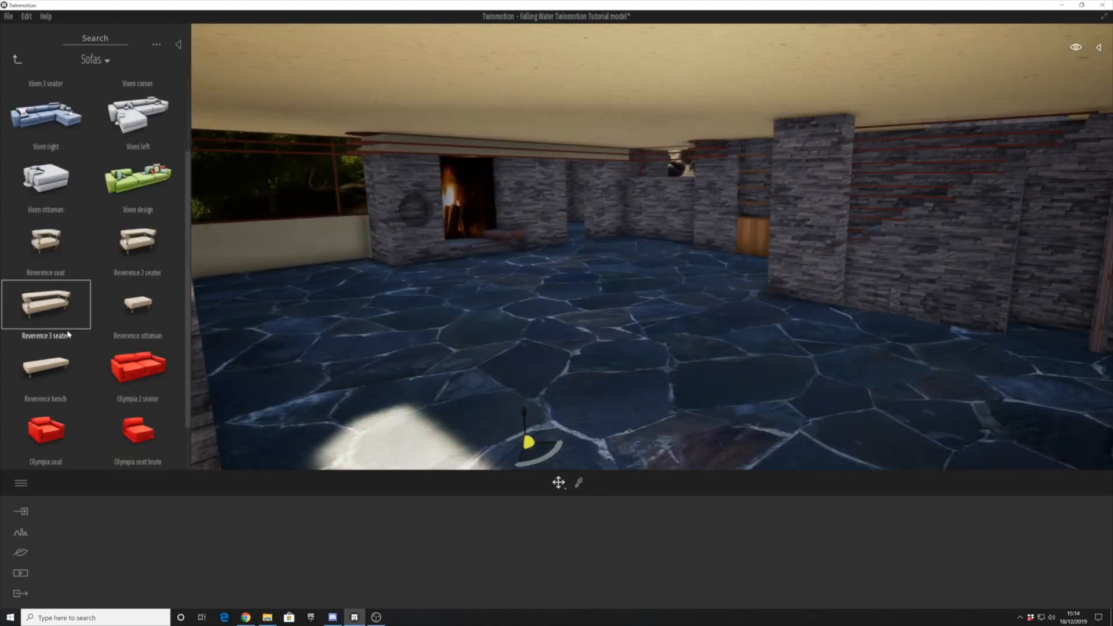
scroll(87, 293, "up", 2)
left_click_drag(60, 378, 358, 329)
- Move and rotate the sofa to stand against the low window wall between the stone pillar and the fireplace
left_click(352, 334)
left_click(351, 316)
right_click_drag(345, 360, 349, 354)
left_click_drag(384, 373, 435, 299)
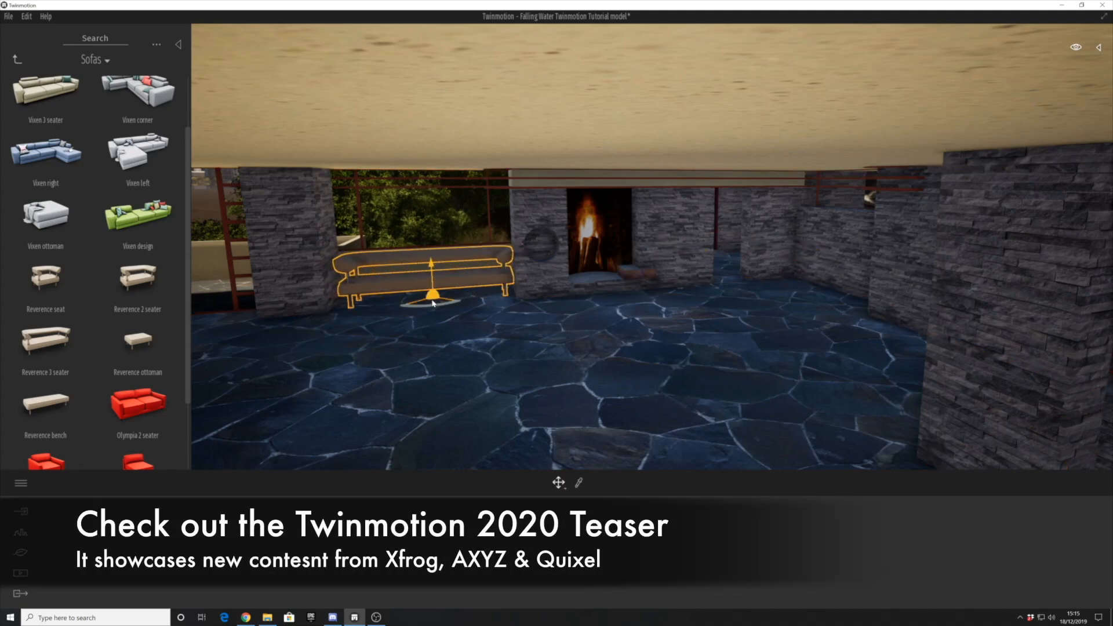
key("Delete")
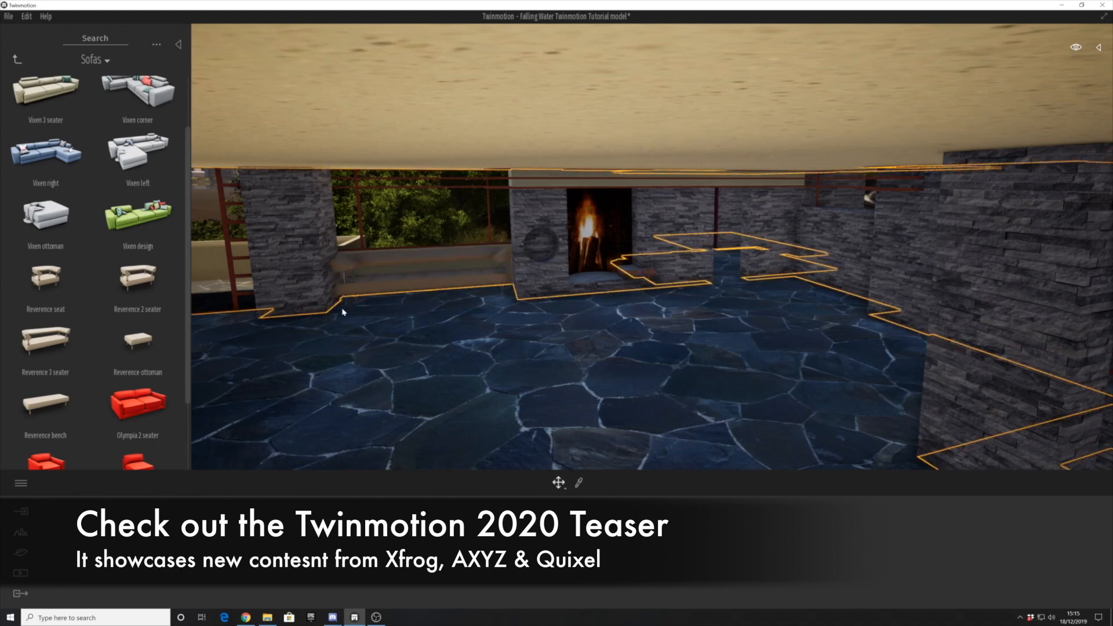
- Switch the library to living-room tables and place the Daisy coffee table in front of the sofa, adjusting its position and rotation
scroll(130, 313, "down", 3)
scroll(127, 301, "up", 4)
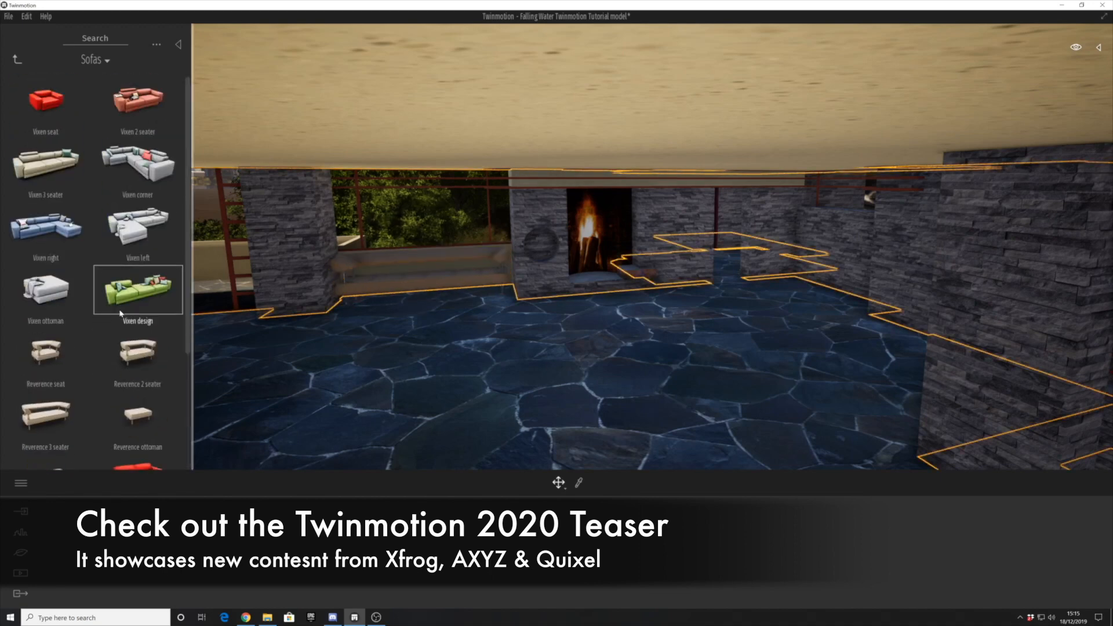
left_click(18, 59)
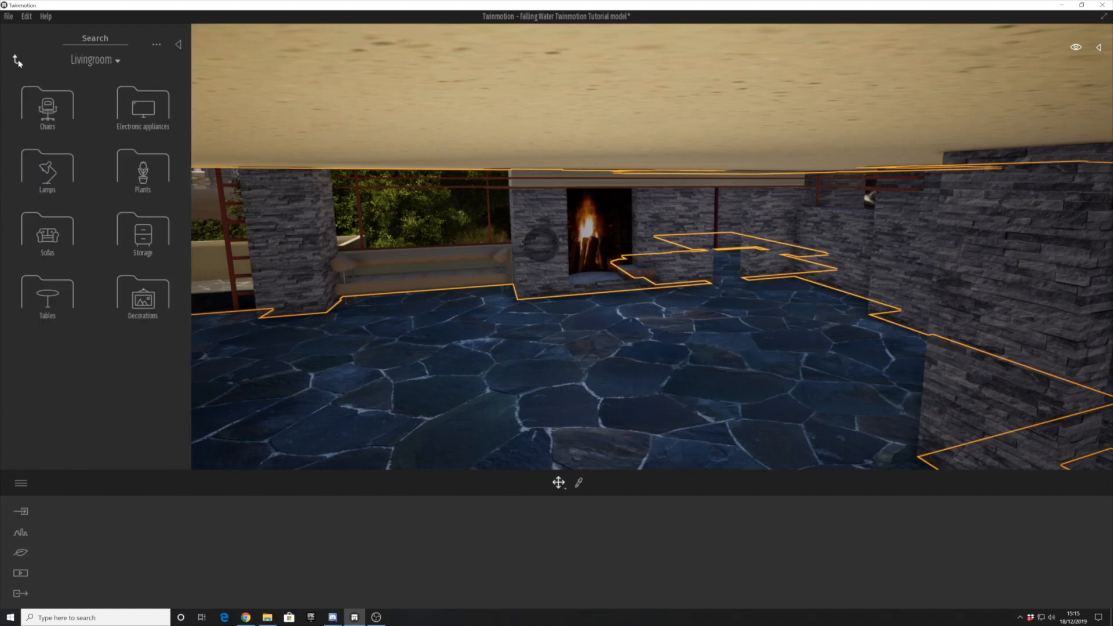
left_click(47, 295)
scroll(81, 313, "down", 3)
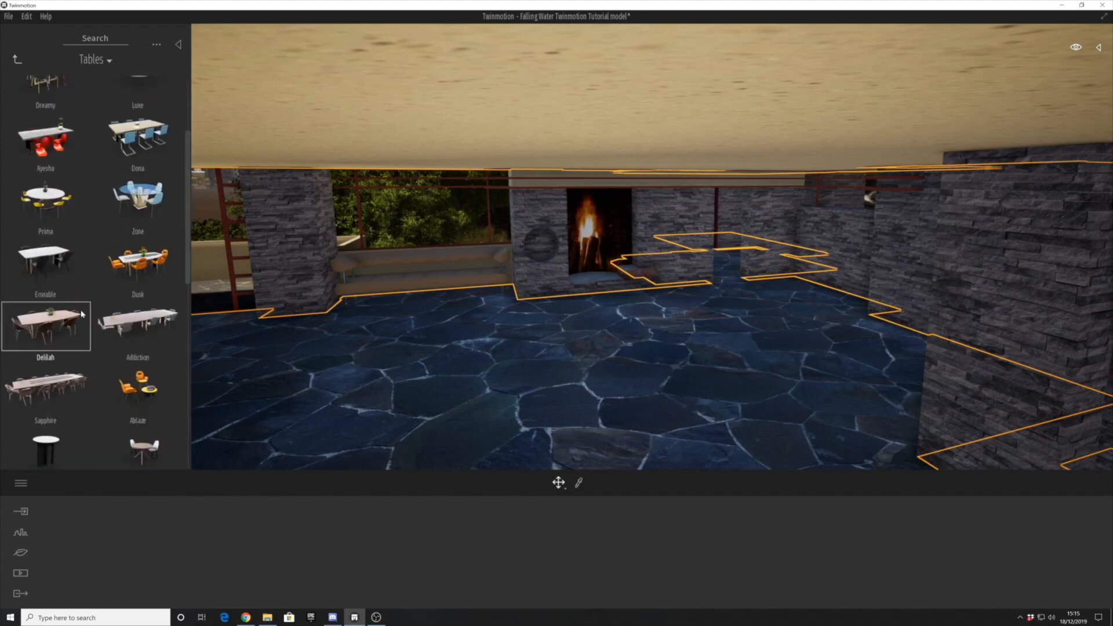
scroll(84, 312, "down", 5)
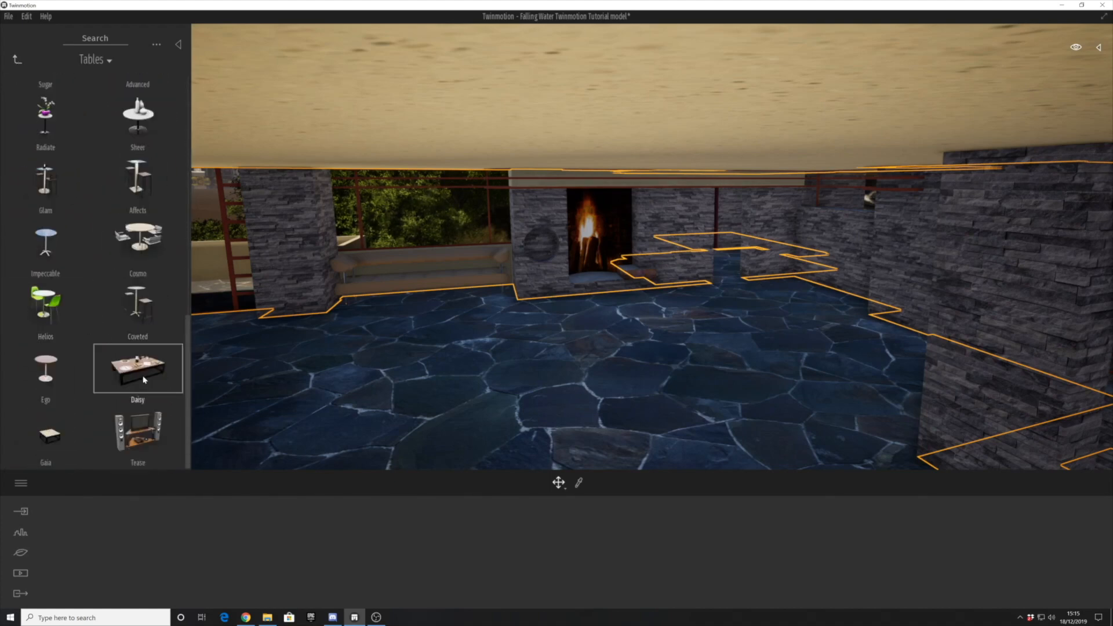
left_click_drag(435, 329, 399, 346)
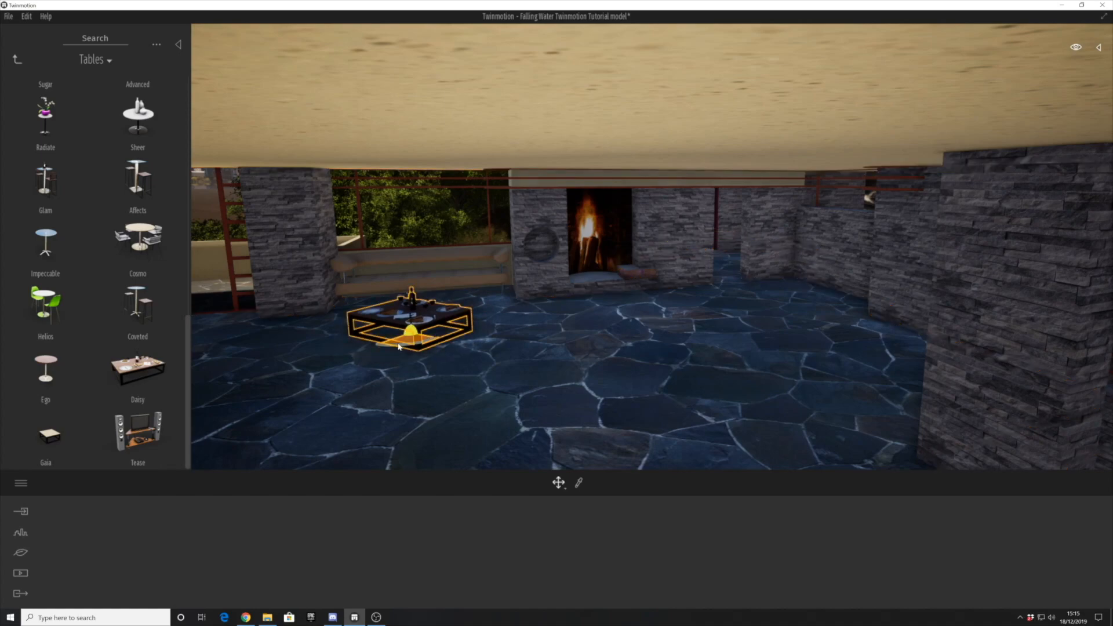
left_click_drag(407, 342, 372, 327)
middle_click_drag(378, 357, 336, 365, "shift")
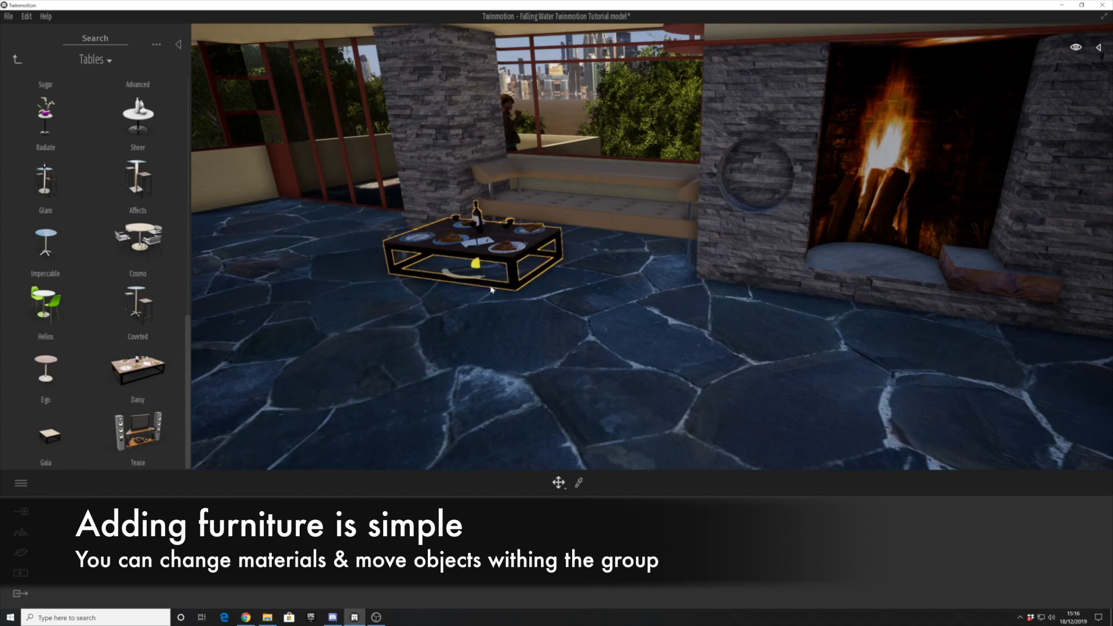
left_click_drag(468, 272, 457, 299)
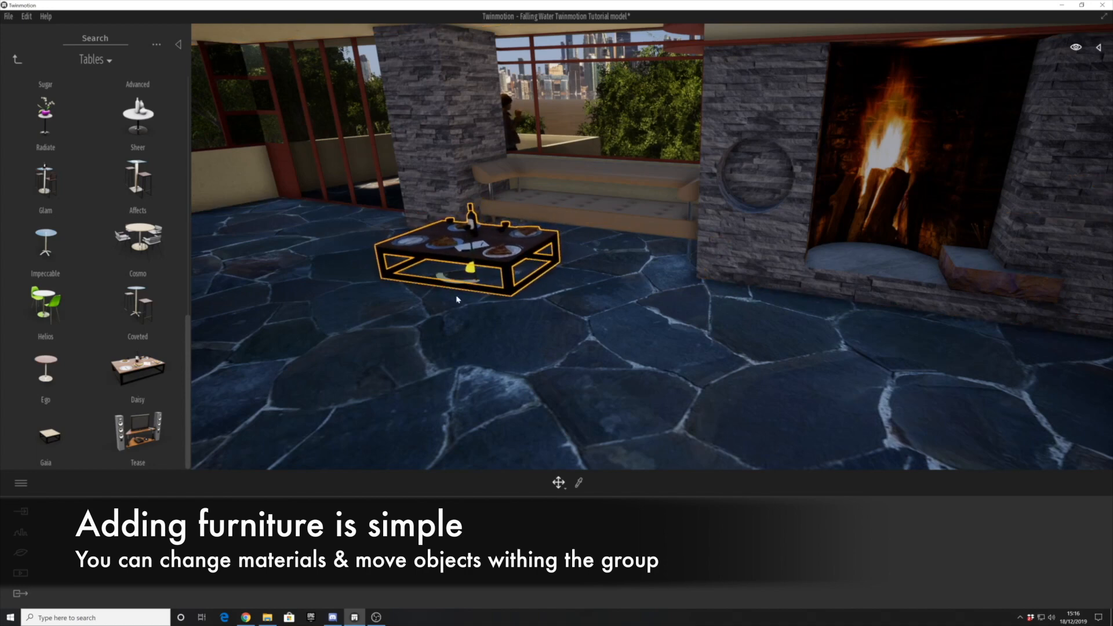
- Place the small Gaia table between the Daisy coffee table and the fireplace
scroll(99, 335, "up", 3)
scroll(99, 329, "down", 3)
left_click_drag(64, 434, 637, 295)
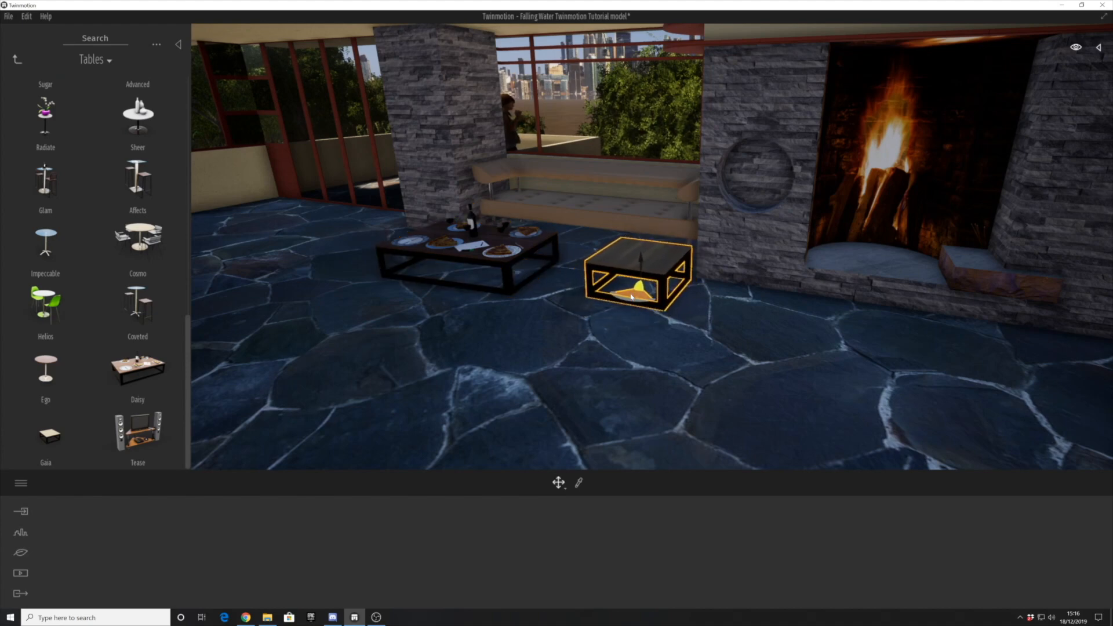
- Copy the Gaia table once and set the copy directly against the original to form a pair
left_click_drag(637, 297, 590, 337, "alt")
left_click(539, 367)
left_click(469, 361)
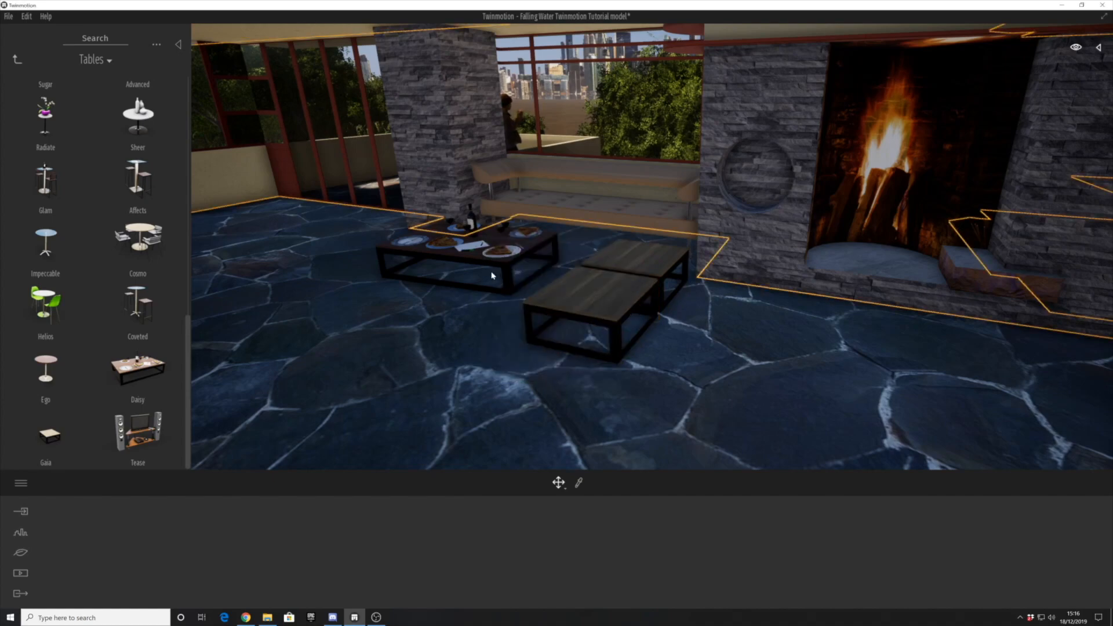
left_click(458, 293)
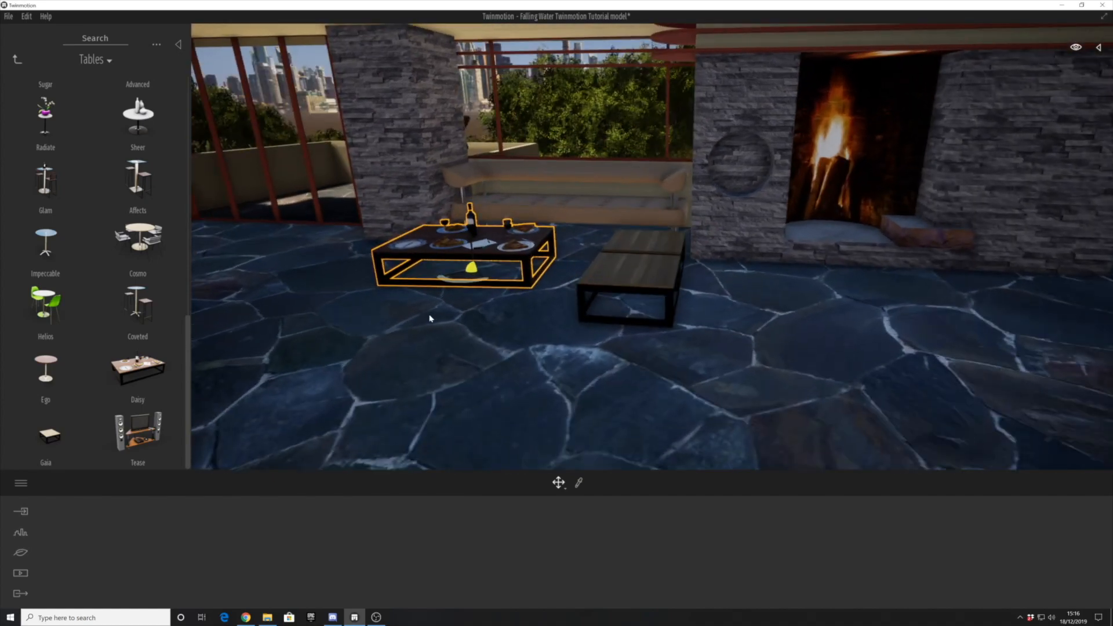
- Open the living-room decorations and place the Cushions 2 set on the end of the sofa nearest the pillar
left_click(16, 60)
left_click(143, 297)
scroll(91, 177, "down", 6)
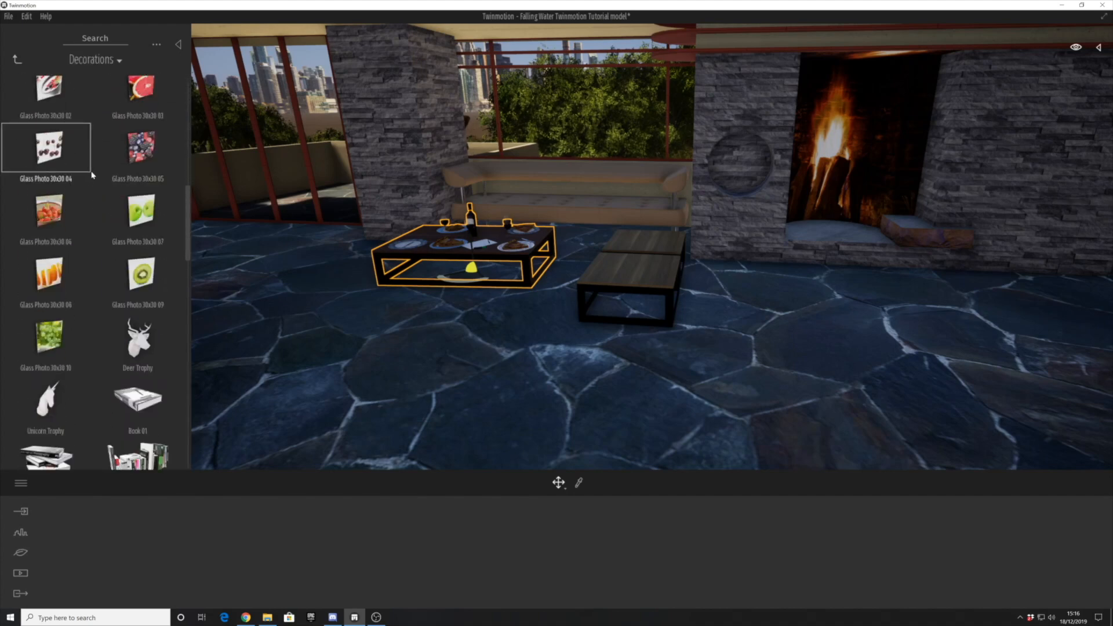
scroll(96, 168, "down", 10)
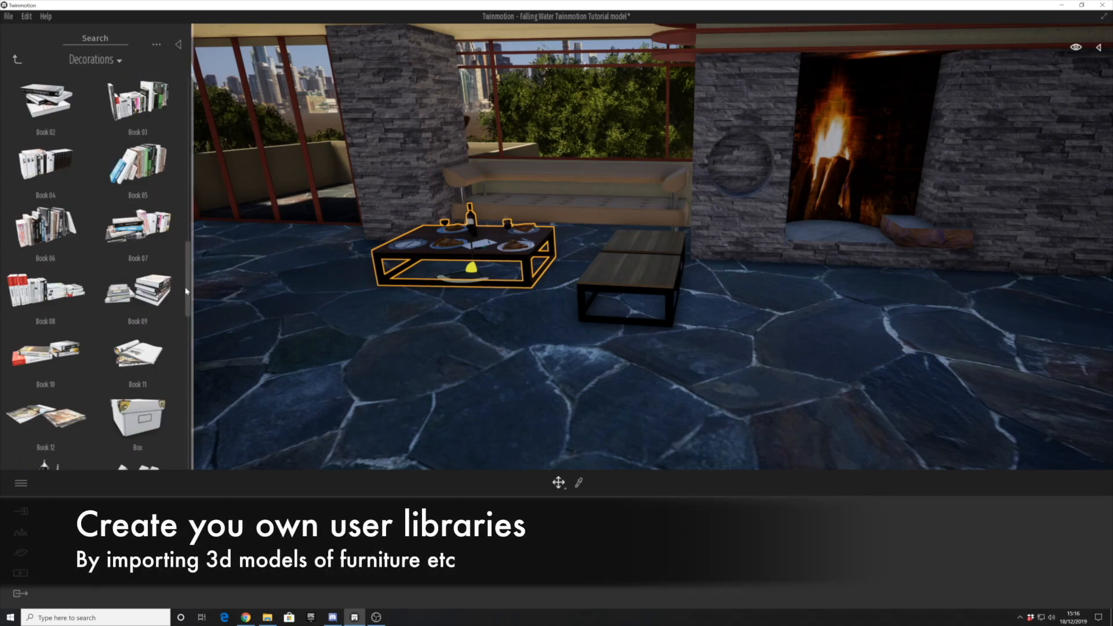
scroll(184, 400, "up", 3)
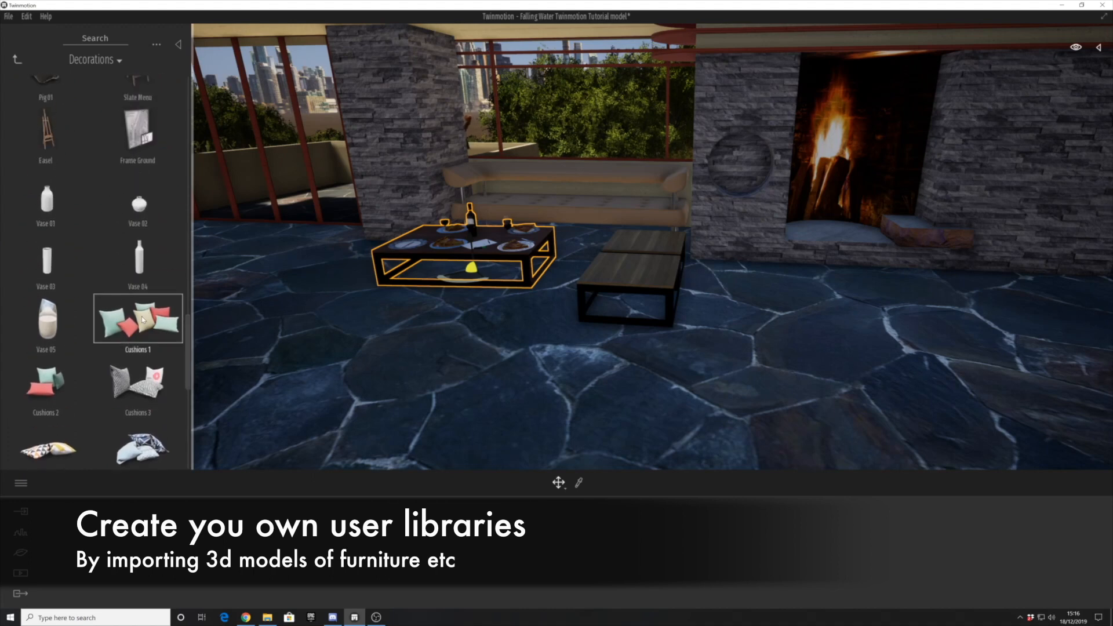
scroll(58, 342, "down", 1)
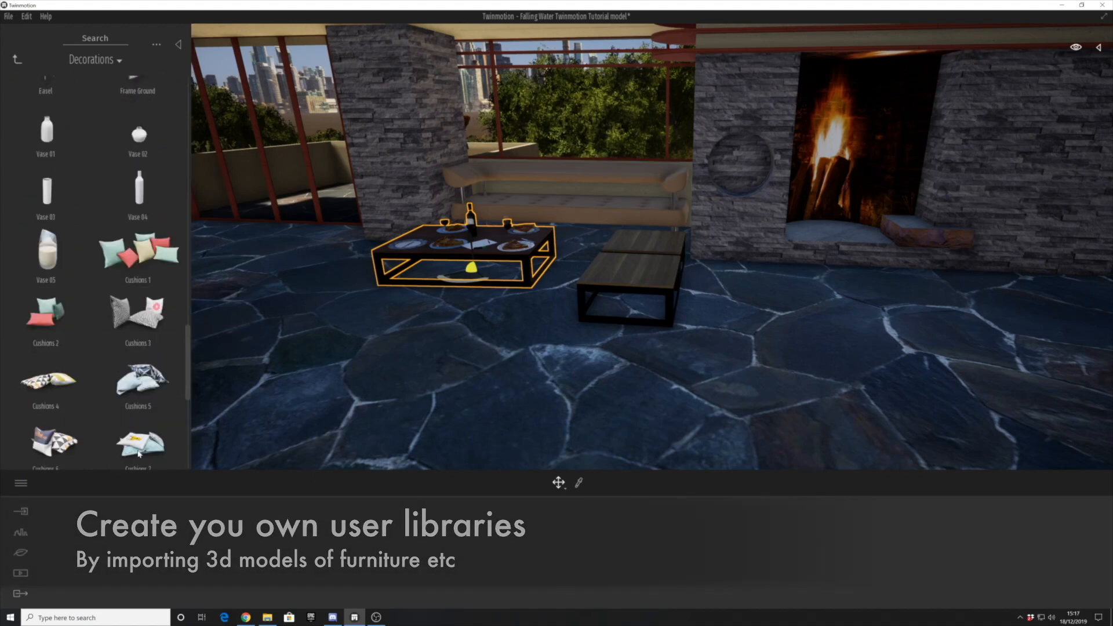
left_click_drag(74, 376, 399, 278)
scroll(45, 387, "down", 1)
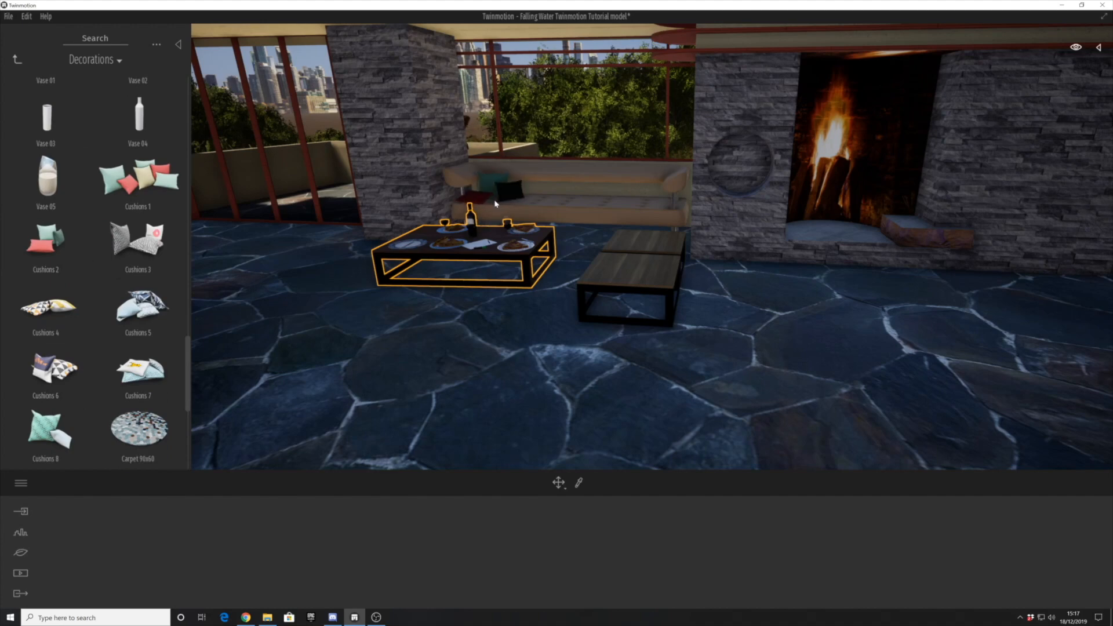
- Place the Cushions 1 set on the sofa and shift it towards the fireplace end
scroll(141, 364, "down", 6)
scroll(126, 336, "up", 6)
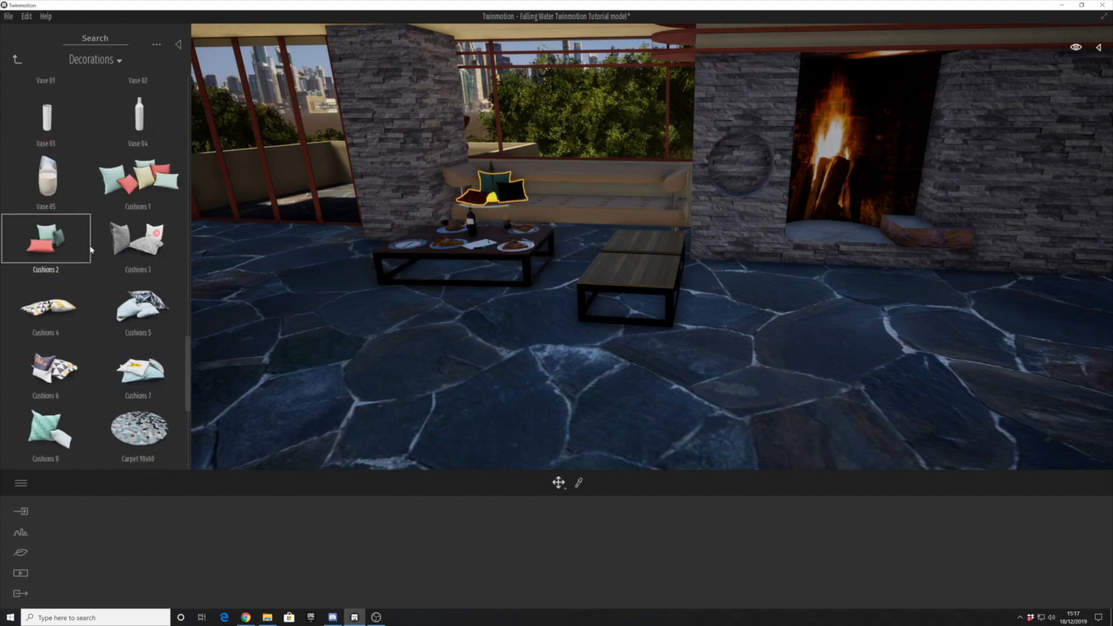
left_click_drag(149, 185, 636, 191)
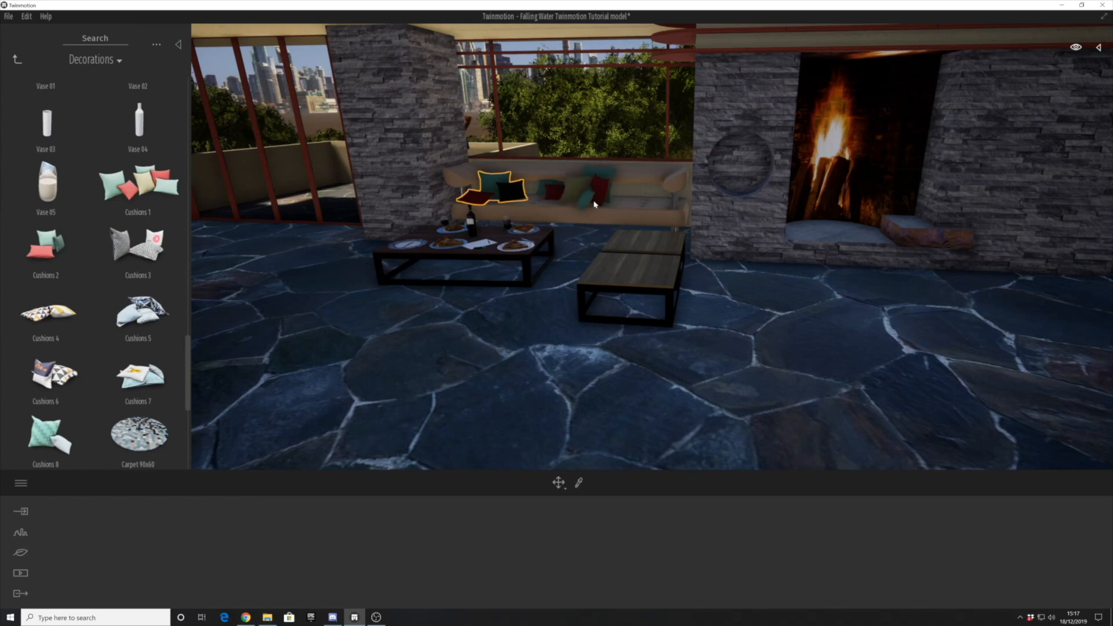
left_click(596, 206)
left_click_drag(597, 206, 636, 208)
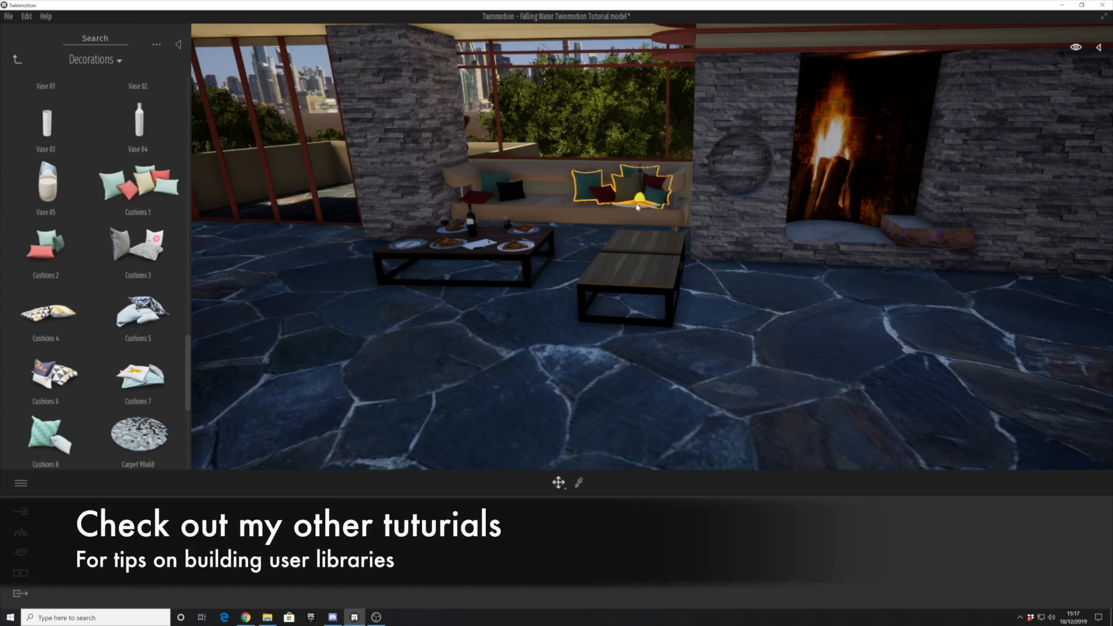
left_click(577, 248)
- Reposition the Daisy coffee table in front of the sofa
scroll(577, 248, "down", 2)
left_click(539, 258)
left_click(511, 250)
middle_click_drag(511, 250, 520, 273, "shift")
- Find the vases among the decorations and place Vase 01 on the paired Gaia tables
scroll(141, 293, "down", 6)
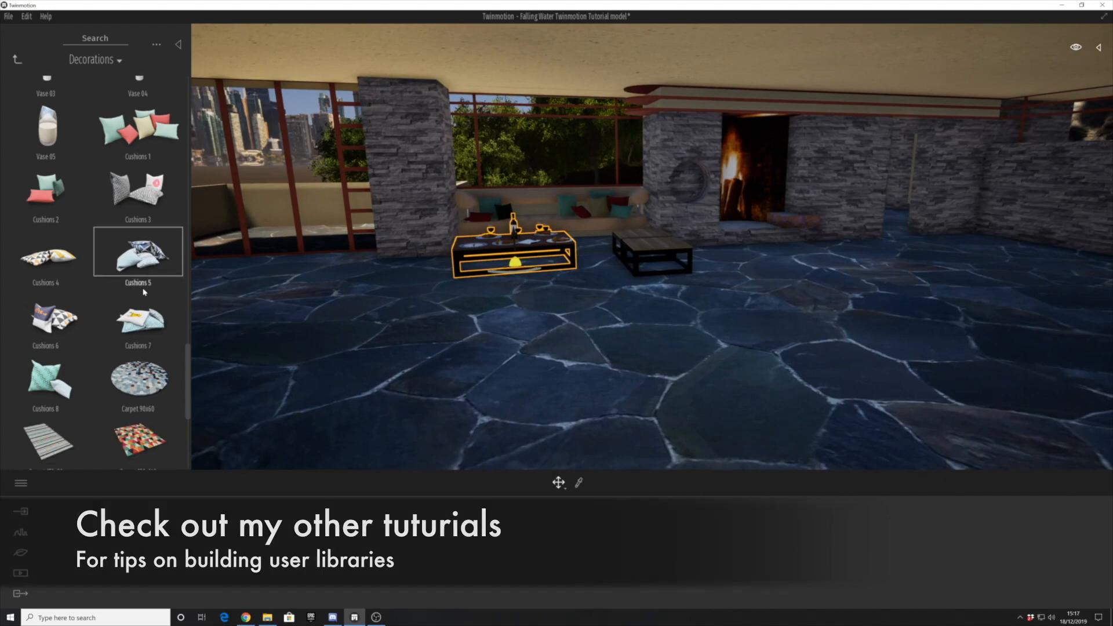
scroll(139, 310, "up", 4)
scroll(142, 316, "up", 5)
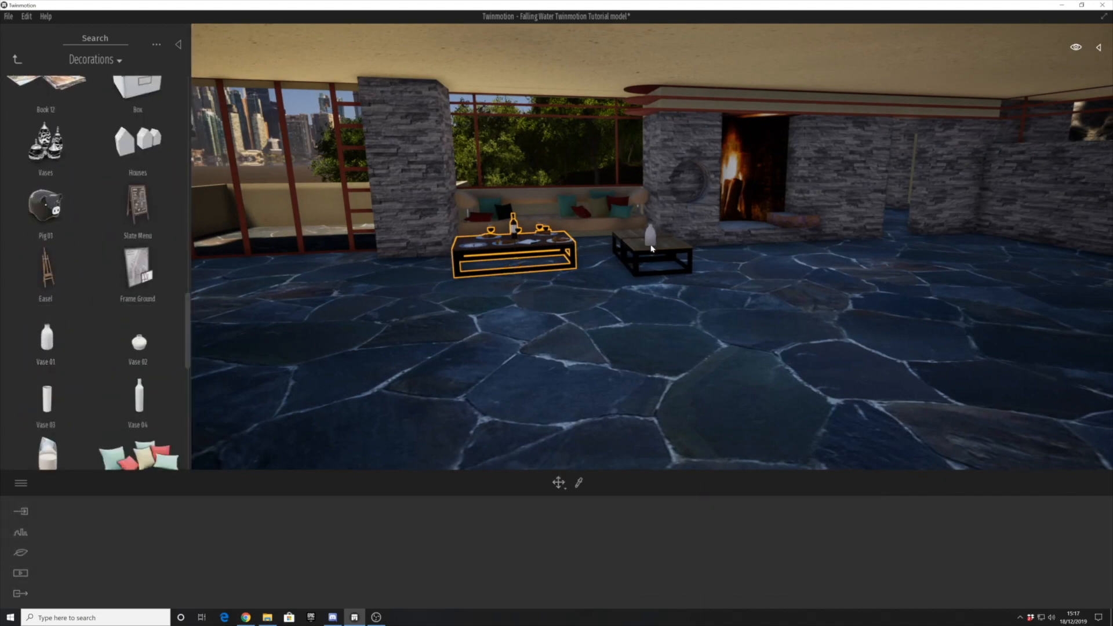
scroll(116, 317, "up", 5)
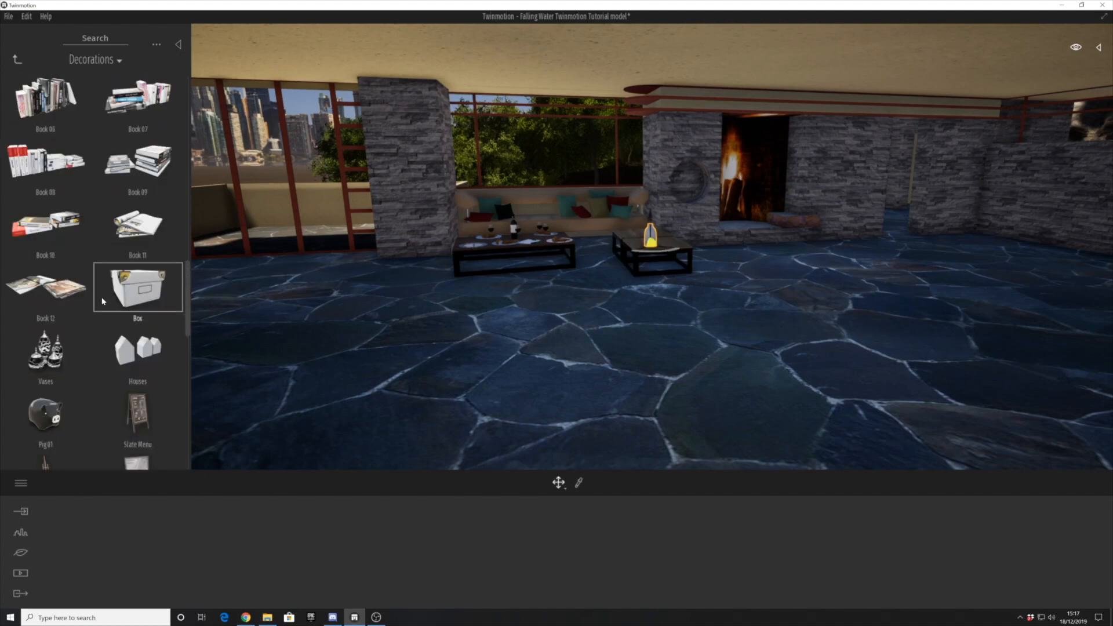
- Open the living-room plants and place a tall potted plant at the foot of the stone pillar beside the sofa
left_click(17, 59)
left_click(142, 171)
scroll(138, 309, "down", 3)
left_click_drag(462, 253, 438, 265)
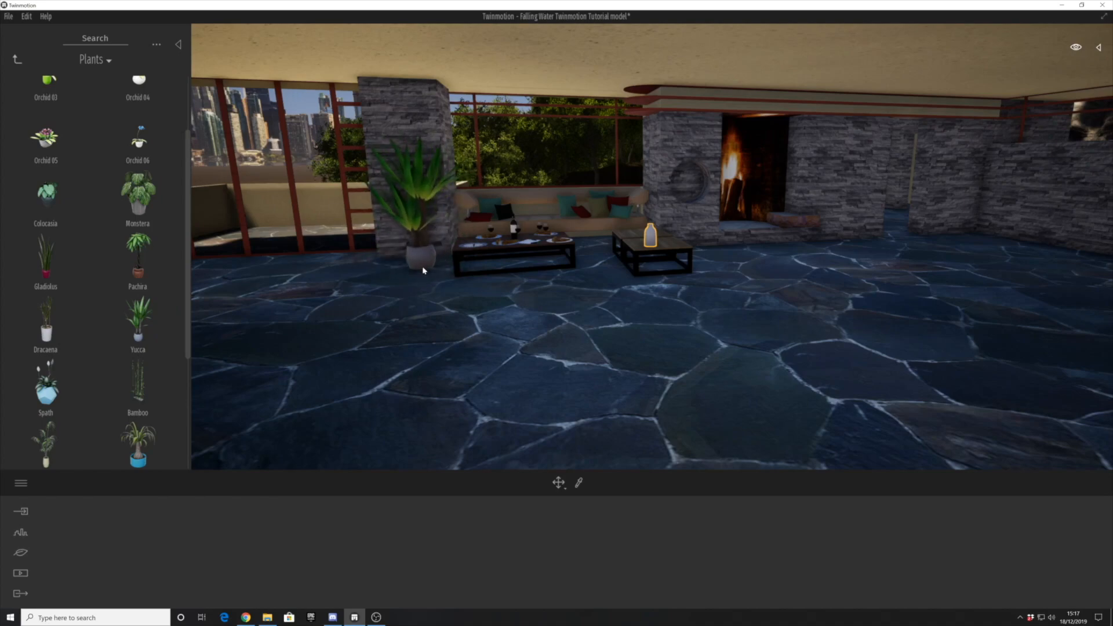
middle_click_drag(438, 265, 409, 280, "shift")
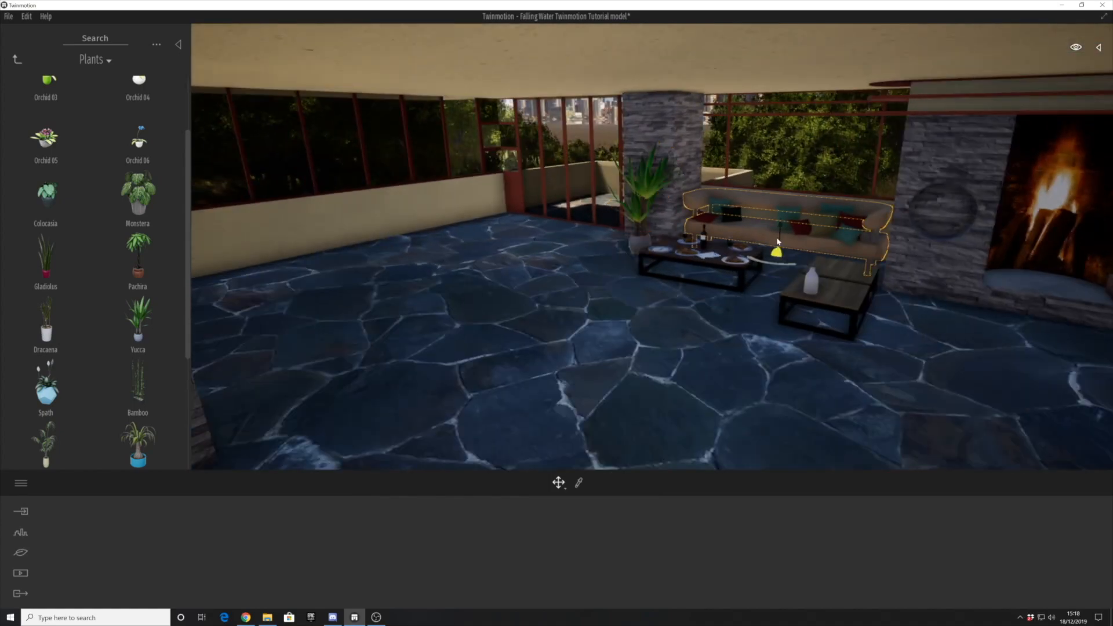
- Copy the sofa to the long low wall beneath the windows and add a second copy beside it
left_click_drag(775, 262, 458, 233, "alt")
mouse_move(343, 288)
middle_mouse_down()
mouse_move(388, 291)
mouse_move(327, 287)
middle_mouse_up()
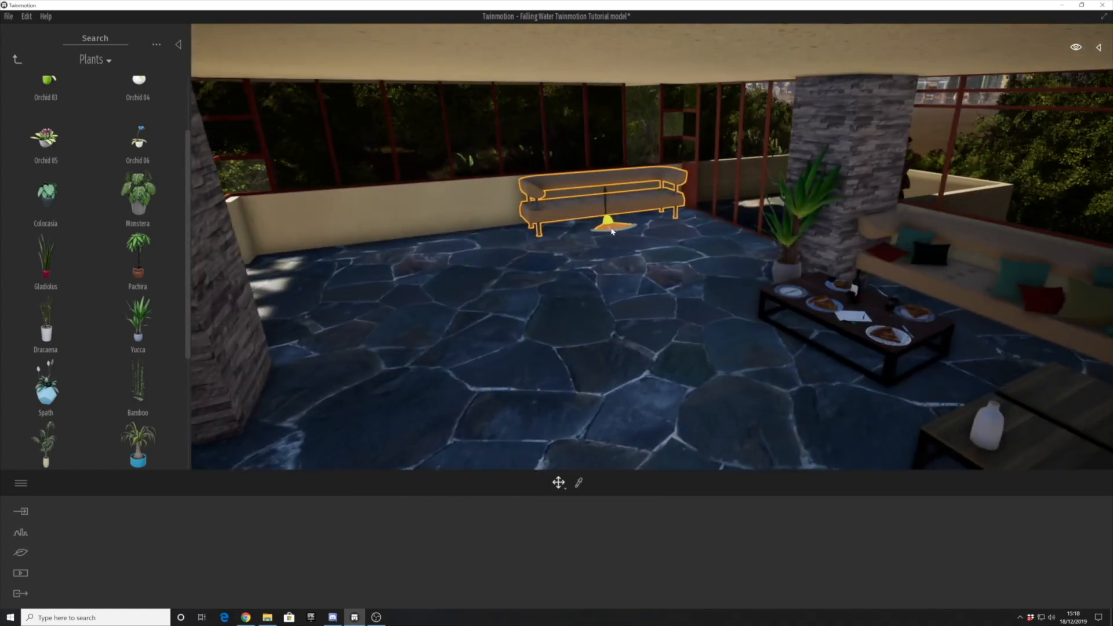
left_click_drag(605, 231, 421, 255, "alt")
key("Return")
- Recolour the sofas' MI_LeatherBeige material off-white and the turquoise cushion fabric light blue
key("t")
left_click(454, 227)
left_click(520, 540)
left_click_drag(546, 278, 543, 244)
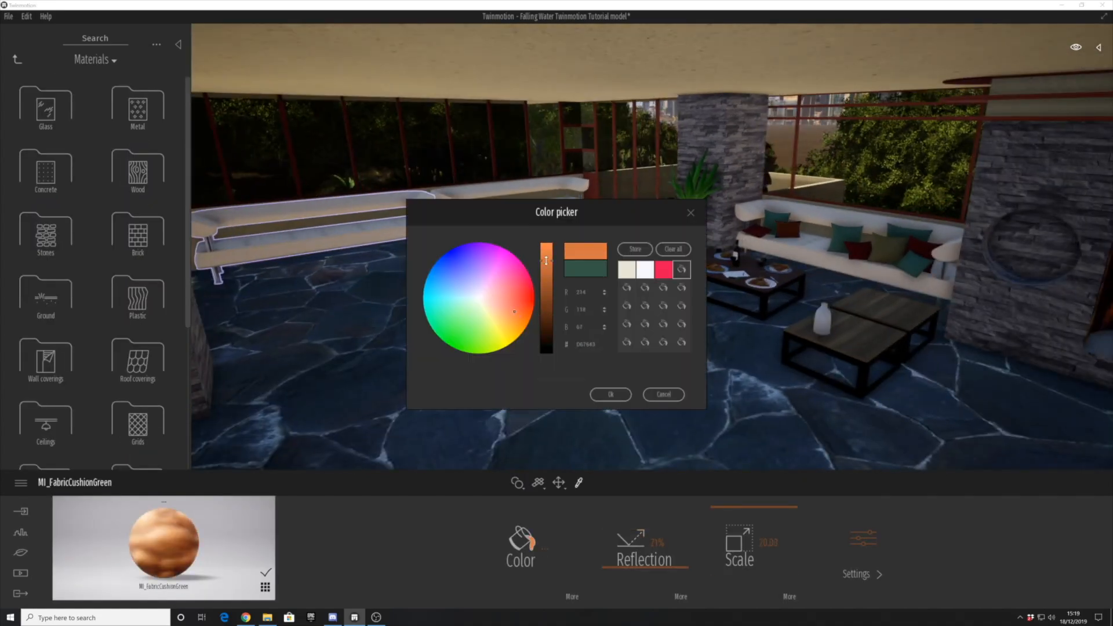
left_click_drag(546, 260, 546, 248)
left_click(611, 394)
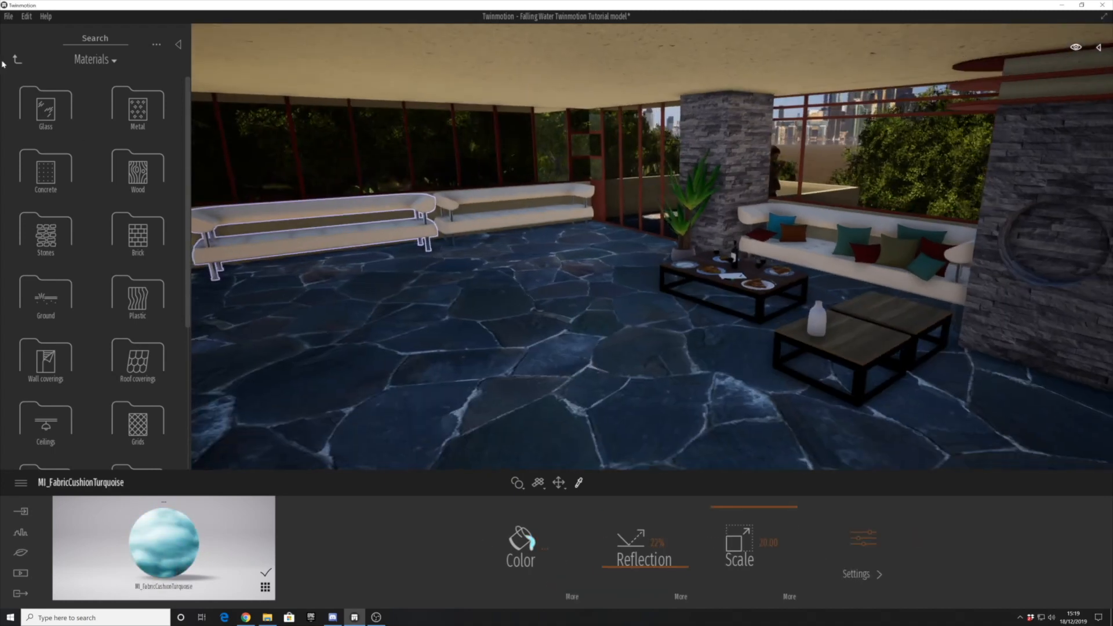
- Return to the living-room library and copy a cushion set as single instances along the sofas on the long wall
left_click(18, 60)
left_click(47, 110)
left_click(47, 110)
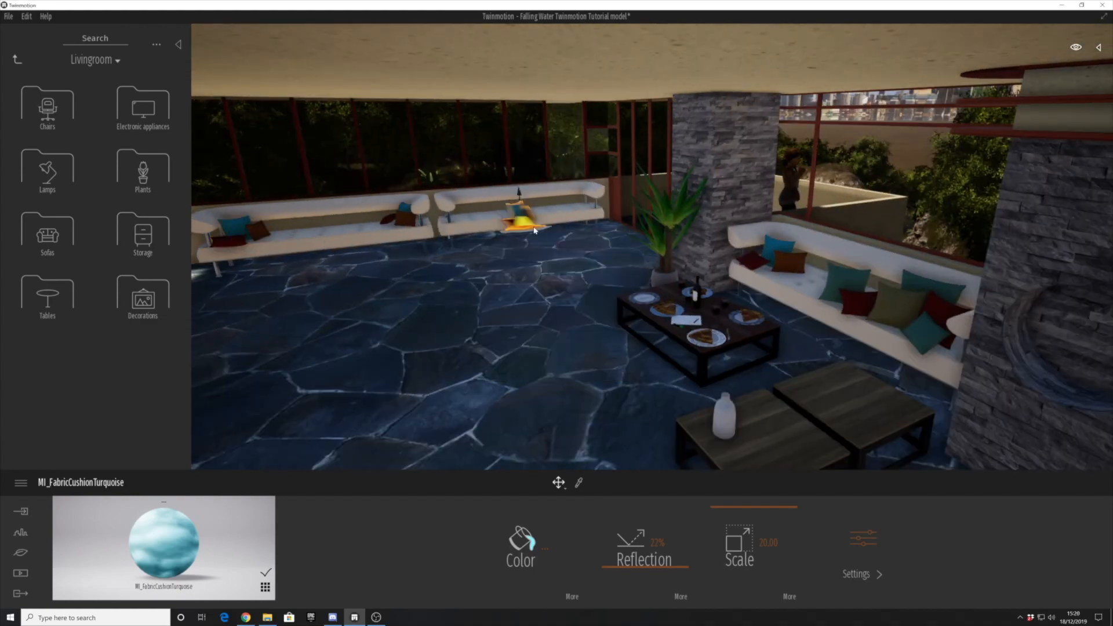
left_click_drag(534, 230, 498, 230)
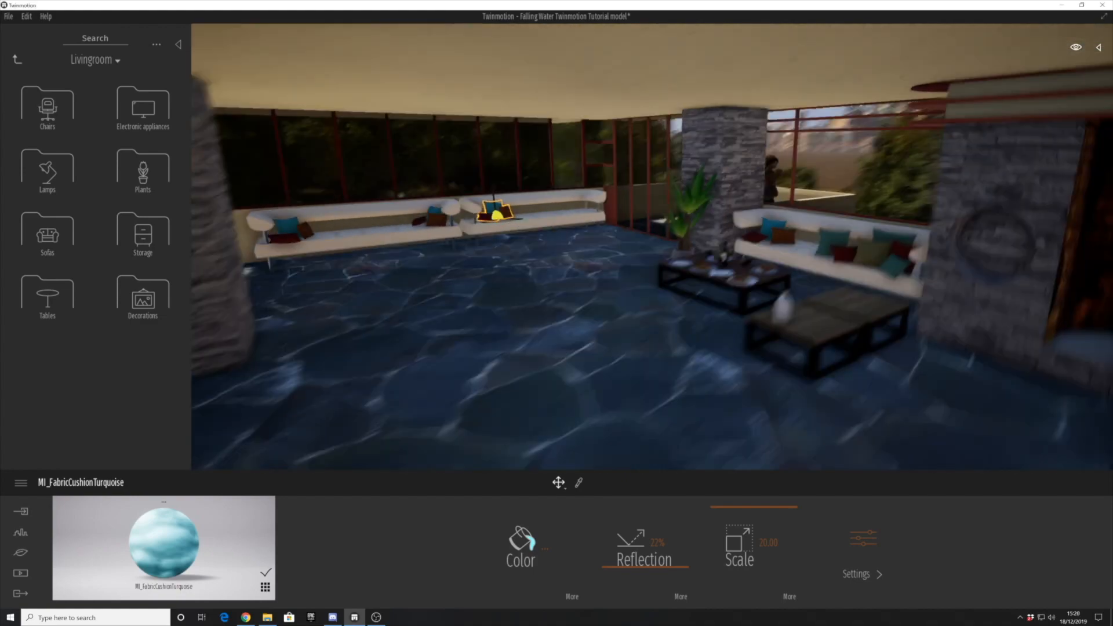
- Open the sofas library, place a Reverence ottoman beside the coffee tables and rotate it to line up with them
right_click_drag(496, 231, 514, 335)
left_click(514, 335)
left_click(48, 236)
scroll(48, 239, "down", 5)
scroll(47, 278, "up", 1)
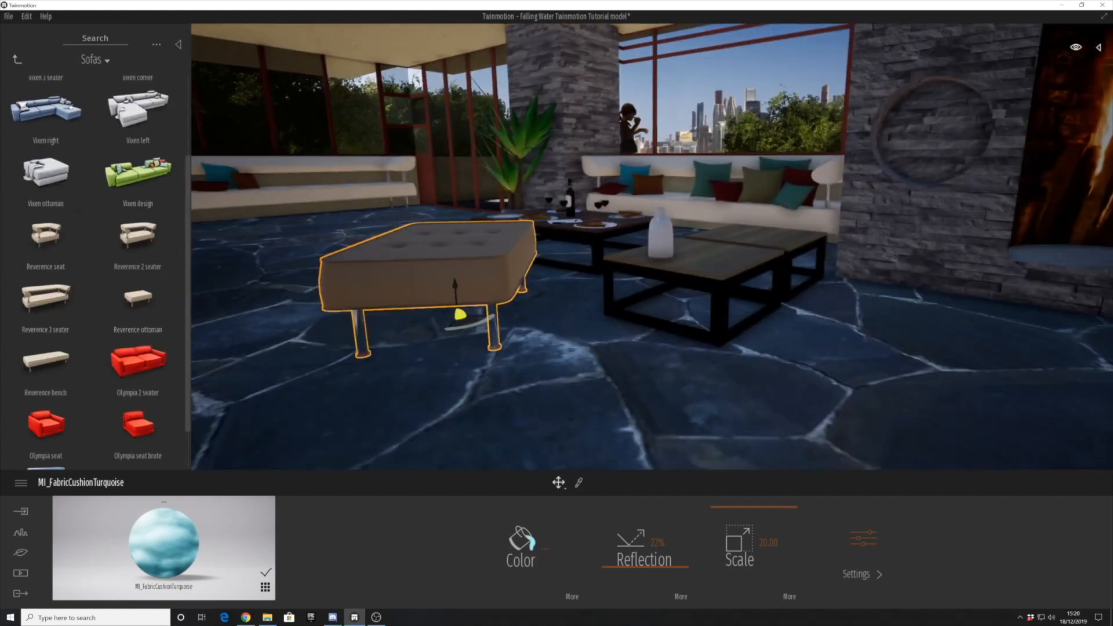
left_click_drag(345, 374, 366, 359)
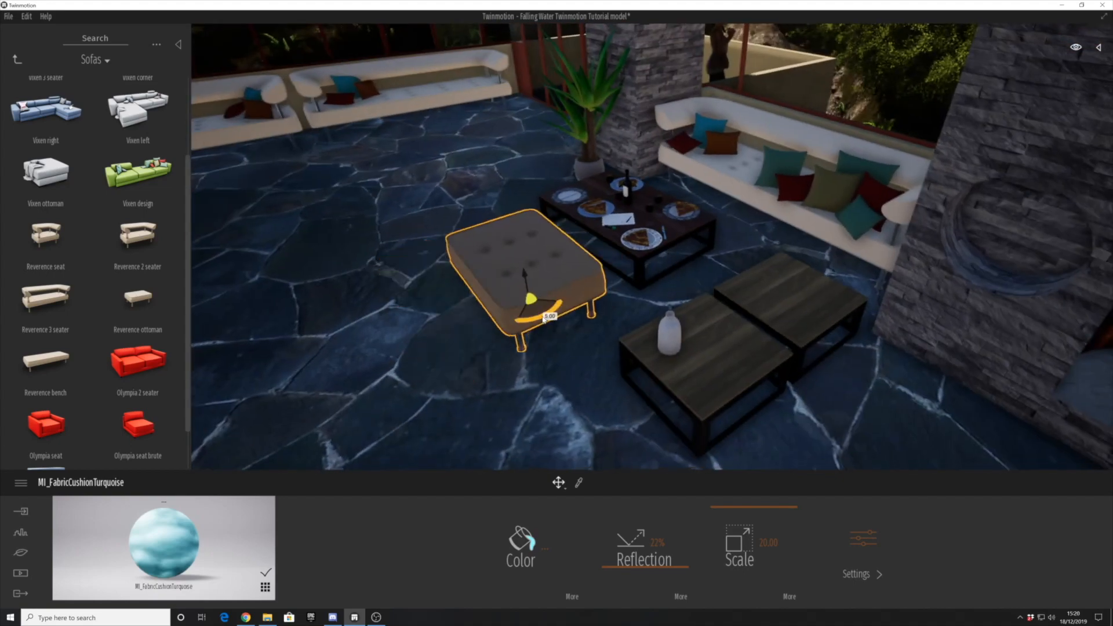
left_click(527, 272)
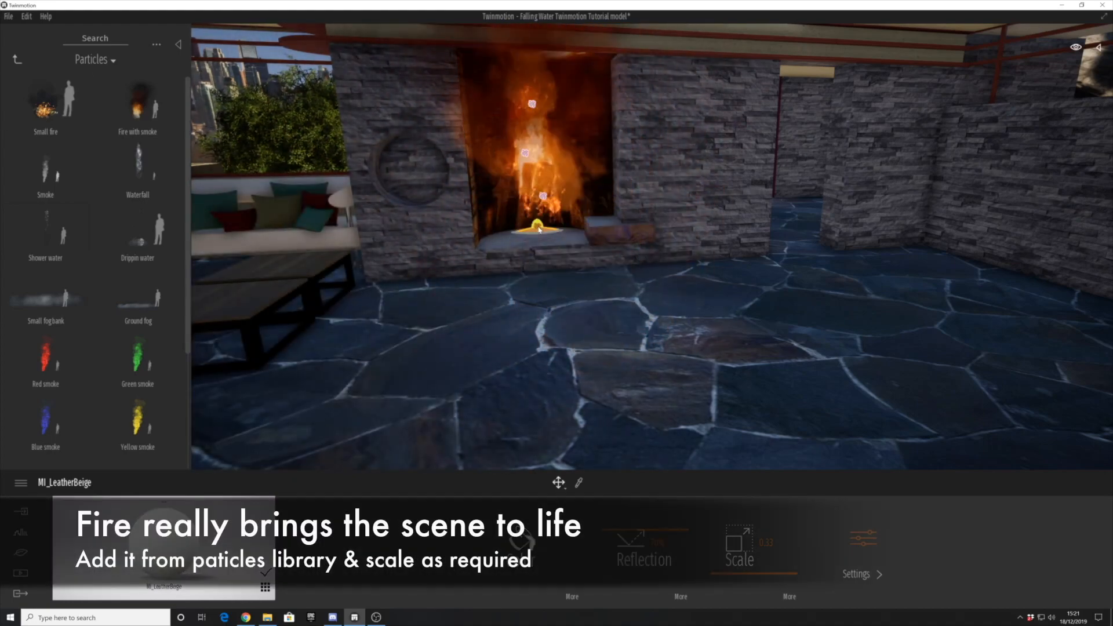
- Try scaling the fire particle placed on the floor in front of the fireplace
key("s")
right_click_drag(533, 340, 336, 360)
key("s")
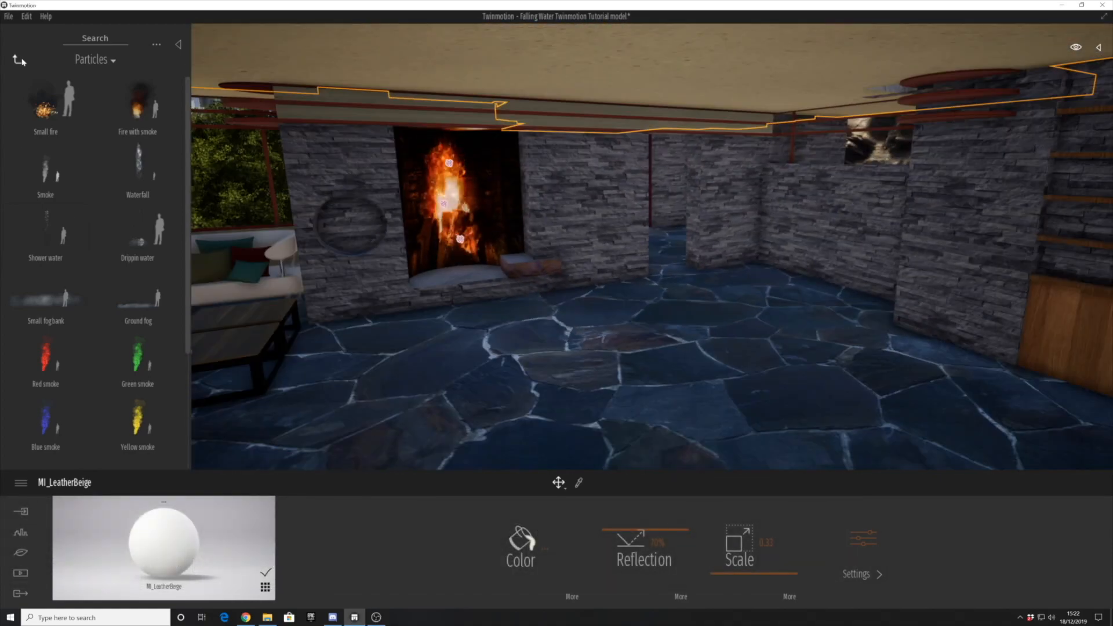
- Open the living-room lamps and place a floor lamp against the stone wall beyond the fireplace
left_click(18, 59)
left_click(73, 179)
left_click(77, 186)
scroll(93, 237, "down", 2)
left_click(17, 59)
left_click(51, 171)
left_click_drag(47, 167, 640, 284)
key("d")
right_click_drag(640, 284, 759, 289)
key("a")
- Open the living-room storage library and mount the Wood shelf 60x15 on the stone wall at the built-in wooden shelves
left_click(18, 60)
left_click(143, 297)
left_click(17, 59)
left_click(154, 257)
scroll(53, 336, "down", 2)
left_click_drag(45, 383, 808, 156)
key("w")
right_click_drag(822, 203, 872, 231)
key("s")
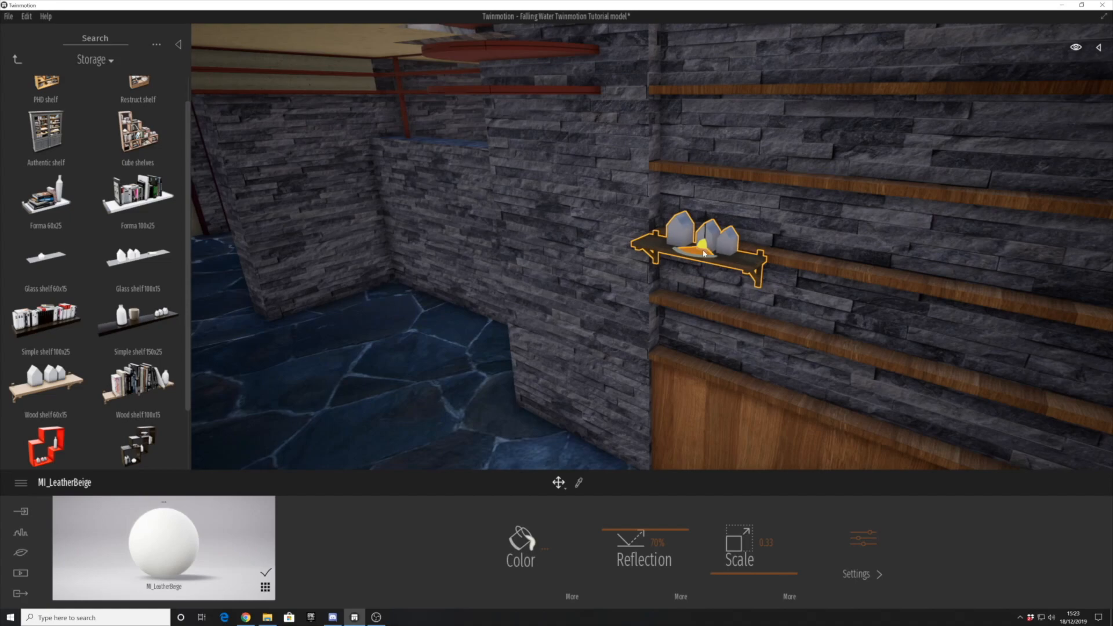
- Add more decorated shelves from the storage library along the built-in wooden shelves
key("s")
right_click_drag(588, 317, 531, 340)
scroll(64, 179, "up", 1)
left_click_drag(47, 158, 138, 284)
scroll(138, 284, "down", 2)
left_click_drag(138, 284, 399, 220)
scroll(73, 219, "up", 1)
scroll(73, 219, "up", 1)
left_click_drag(46, 347, 305, 215)
left_click(343, 380)
- Copy the ottoman and the pair of Gaia tables to form a seating group in front of the long-wall sofas
key("s")
right_click_drag(342, 380, 260, 232)
left_click(377, 266)
key("w")
left_click(615, 272)
left_click_drag(555, 294, 457, 278, "shift")
right_click_drag(456, 277, 452, 316)
left_click(837, 299)
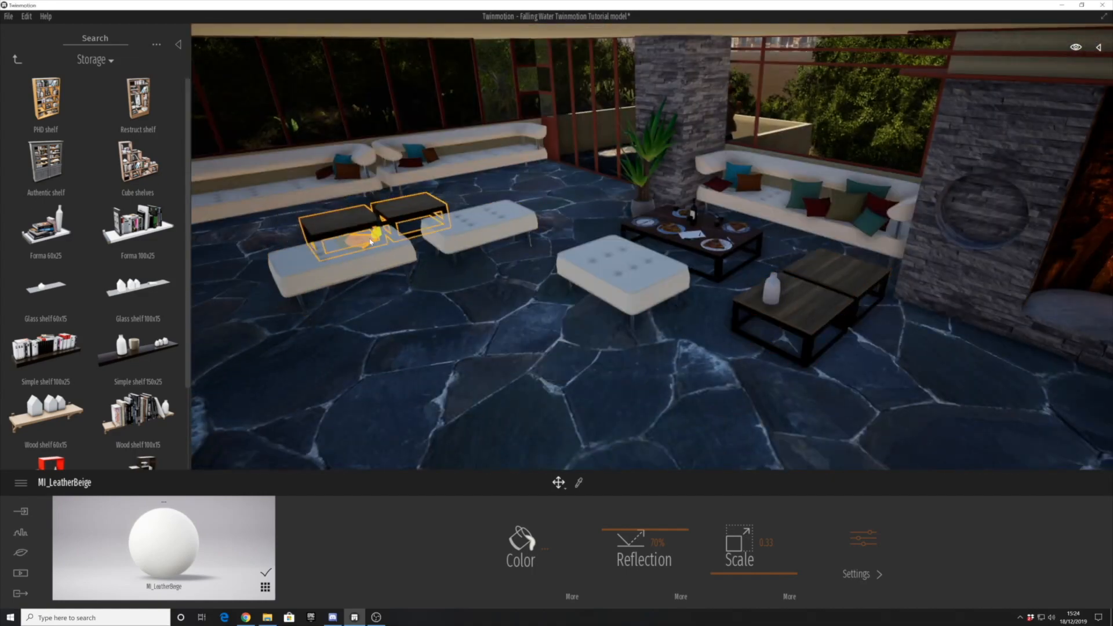
key("w")
key("a")
left_click(290, 290)
- Open the living-room plants to dress the copied tables with flowering orchids
left_click(18, 60)
left_click(139, 179)
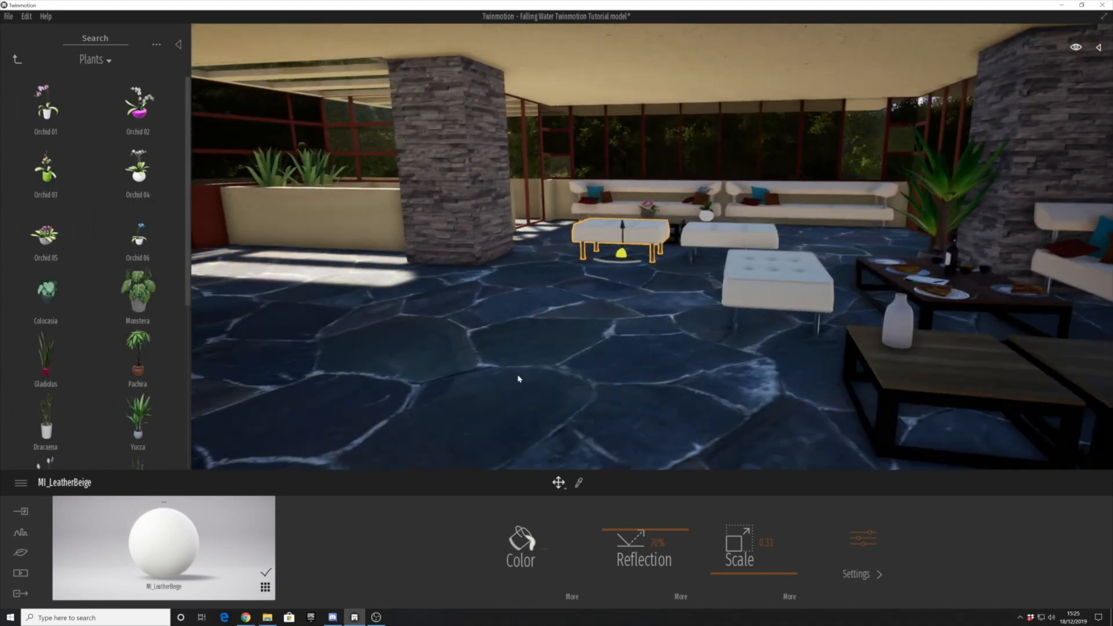
scroll(164, 390, "down", 3)
- Place a Reverence 2 seater beside the stone pillar facing the room and match its leather to the off-white sofas
left_click(17, 59)
left_click(137, 116)
scroll(164, 415, "down", 5)
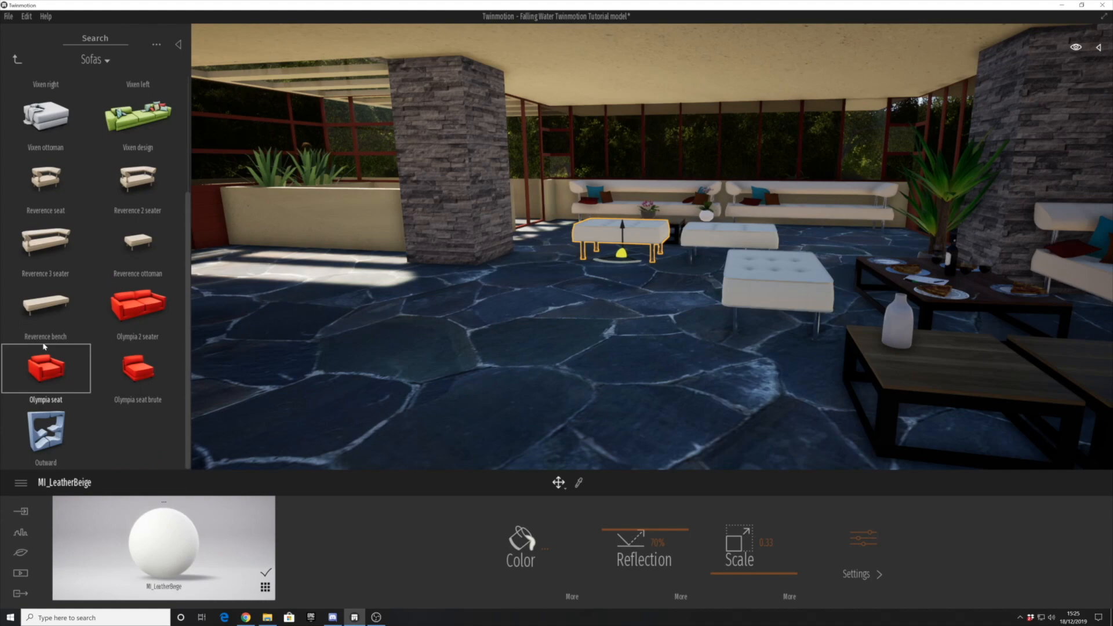
left_click_drag(138, 188, 481, 283)
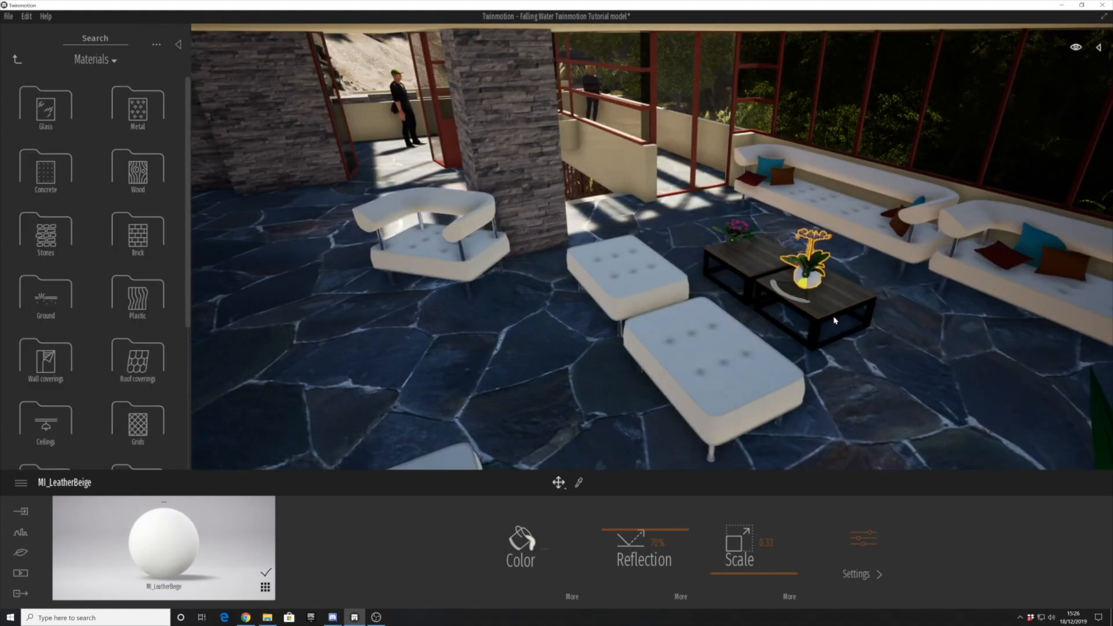
left_click(834, 321)
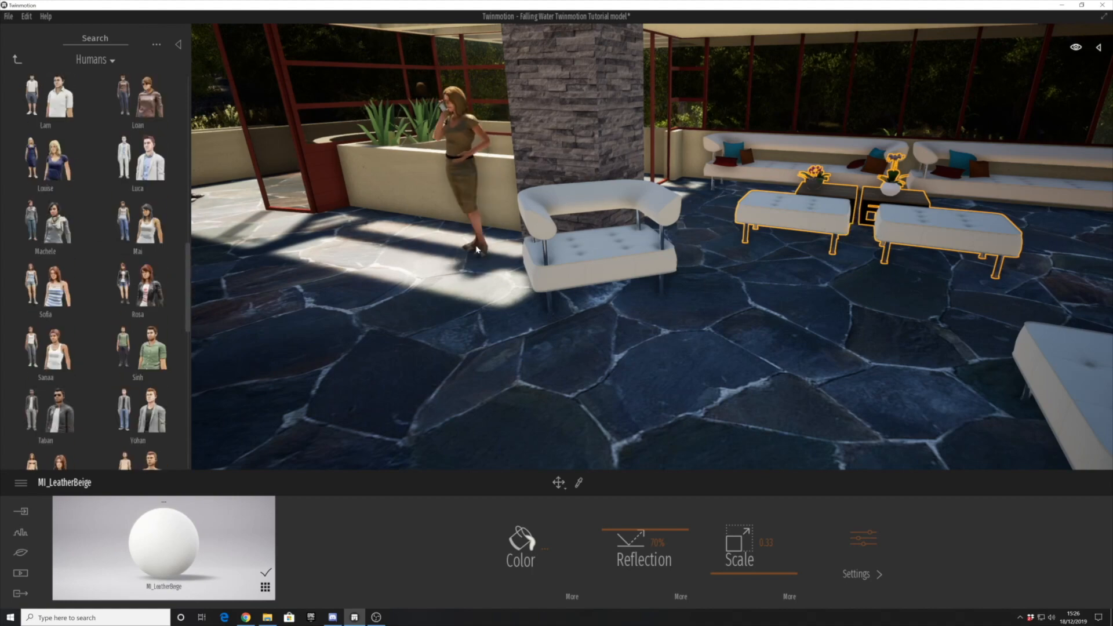
- Set Louise to the Sitting pose on the two-seater and place Lam standing on the floor in front of her
left_click(585, 543)
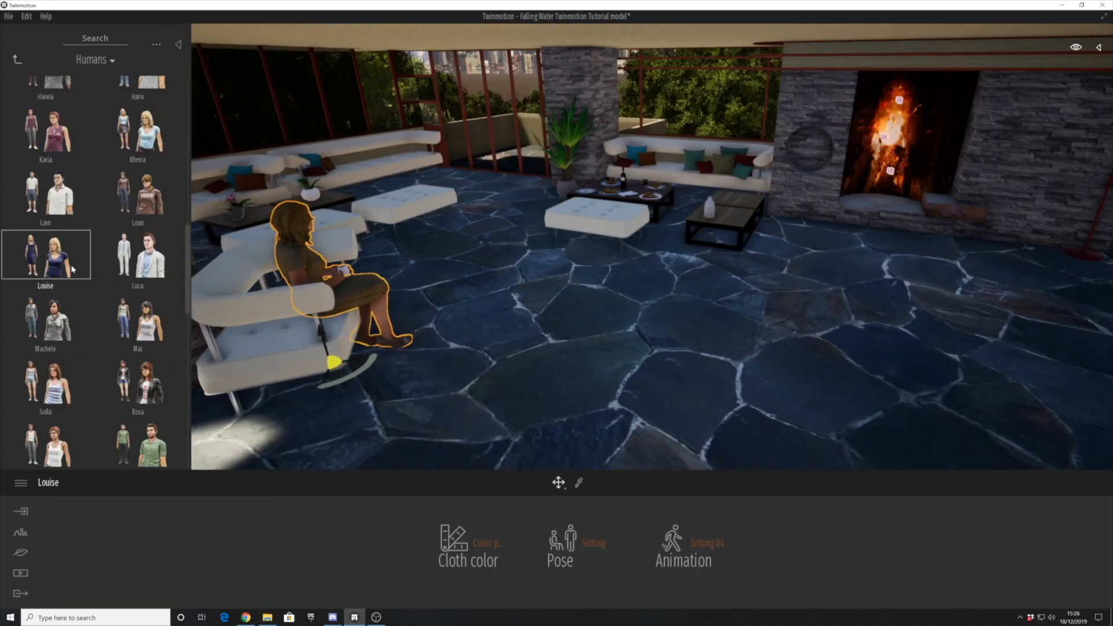
left_click_drag(49, 249, 570, 328)
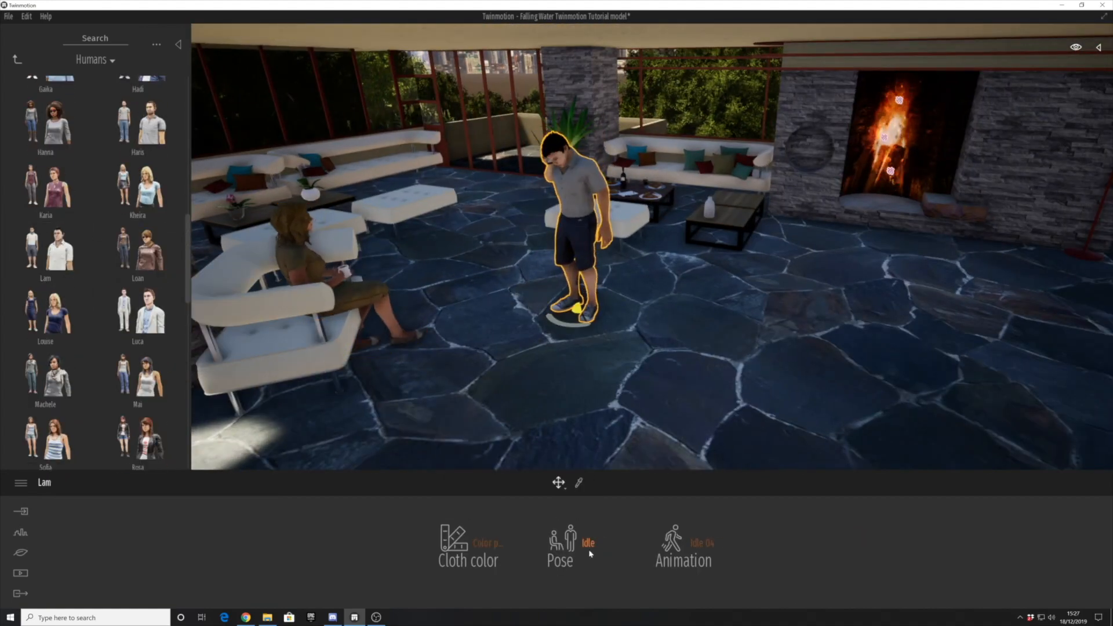